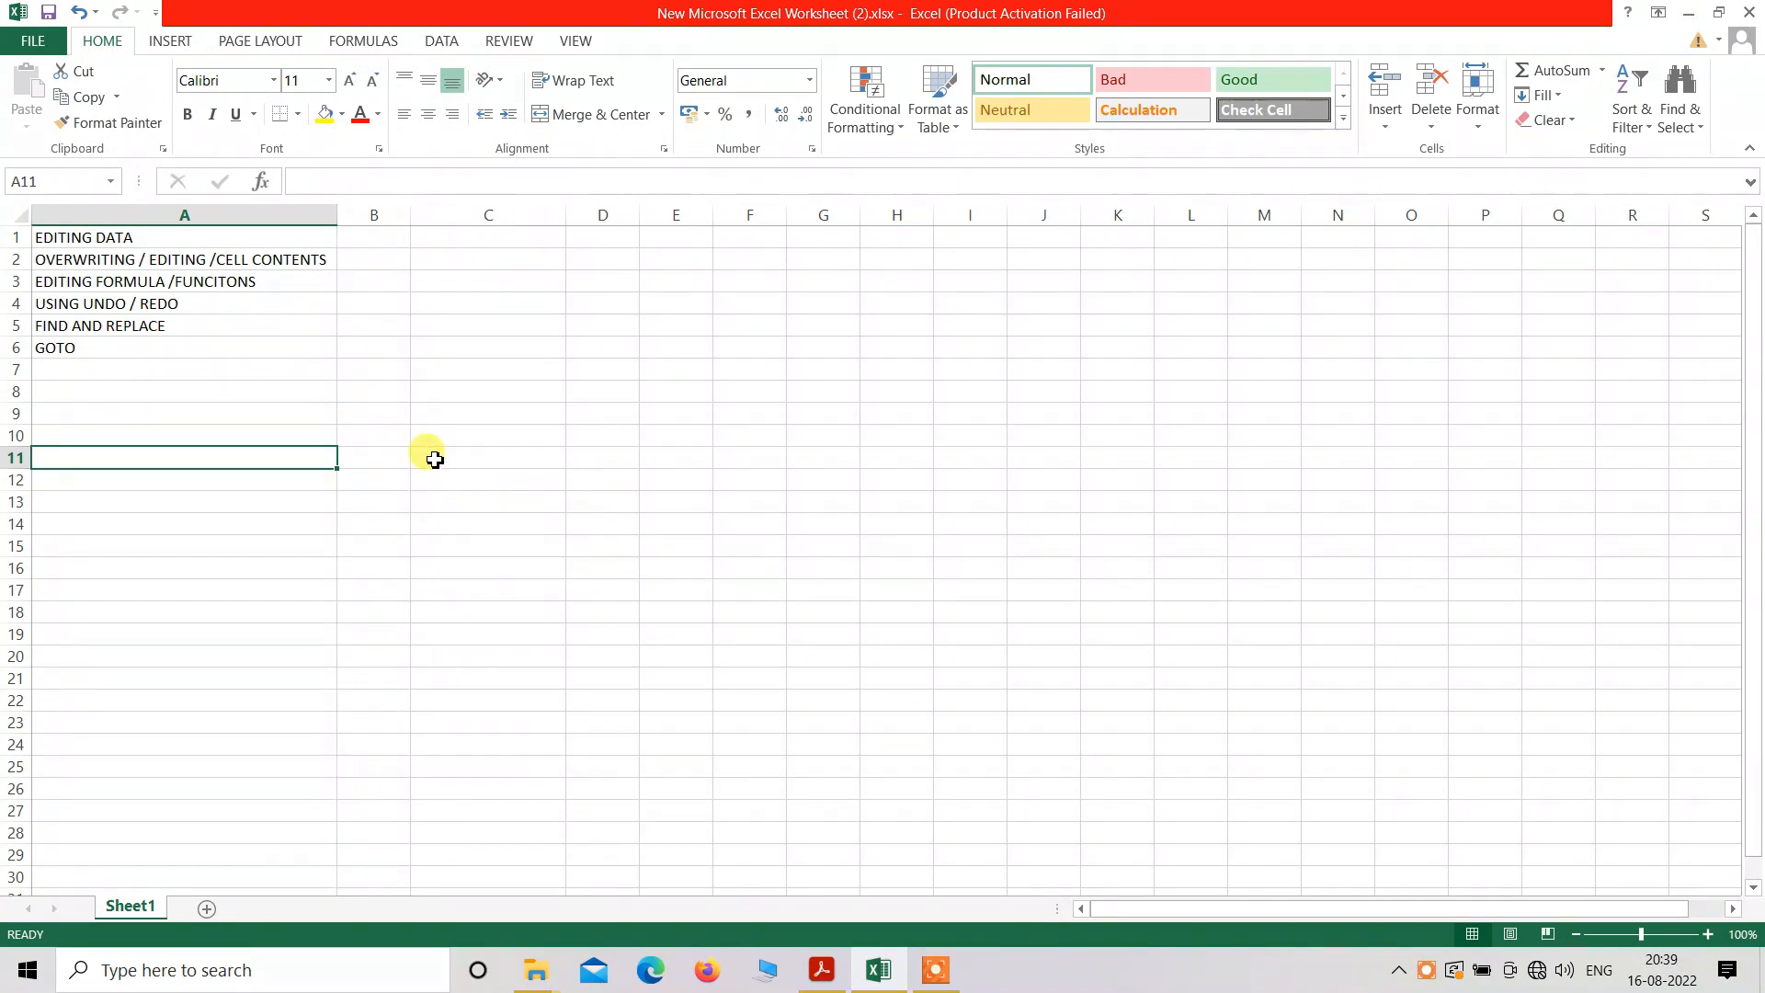
- Enter APPLE in cell G3 and 10 in cell H3
click(842, 285)
text(APPLE)
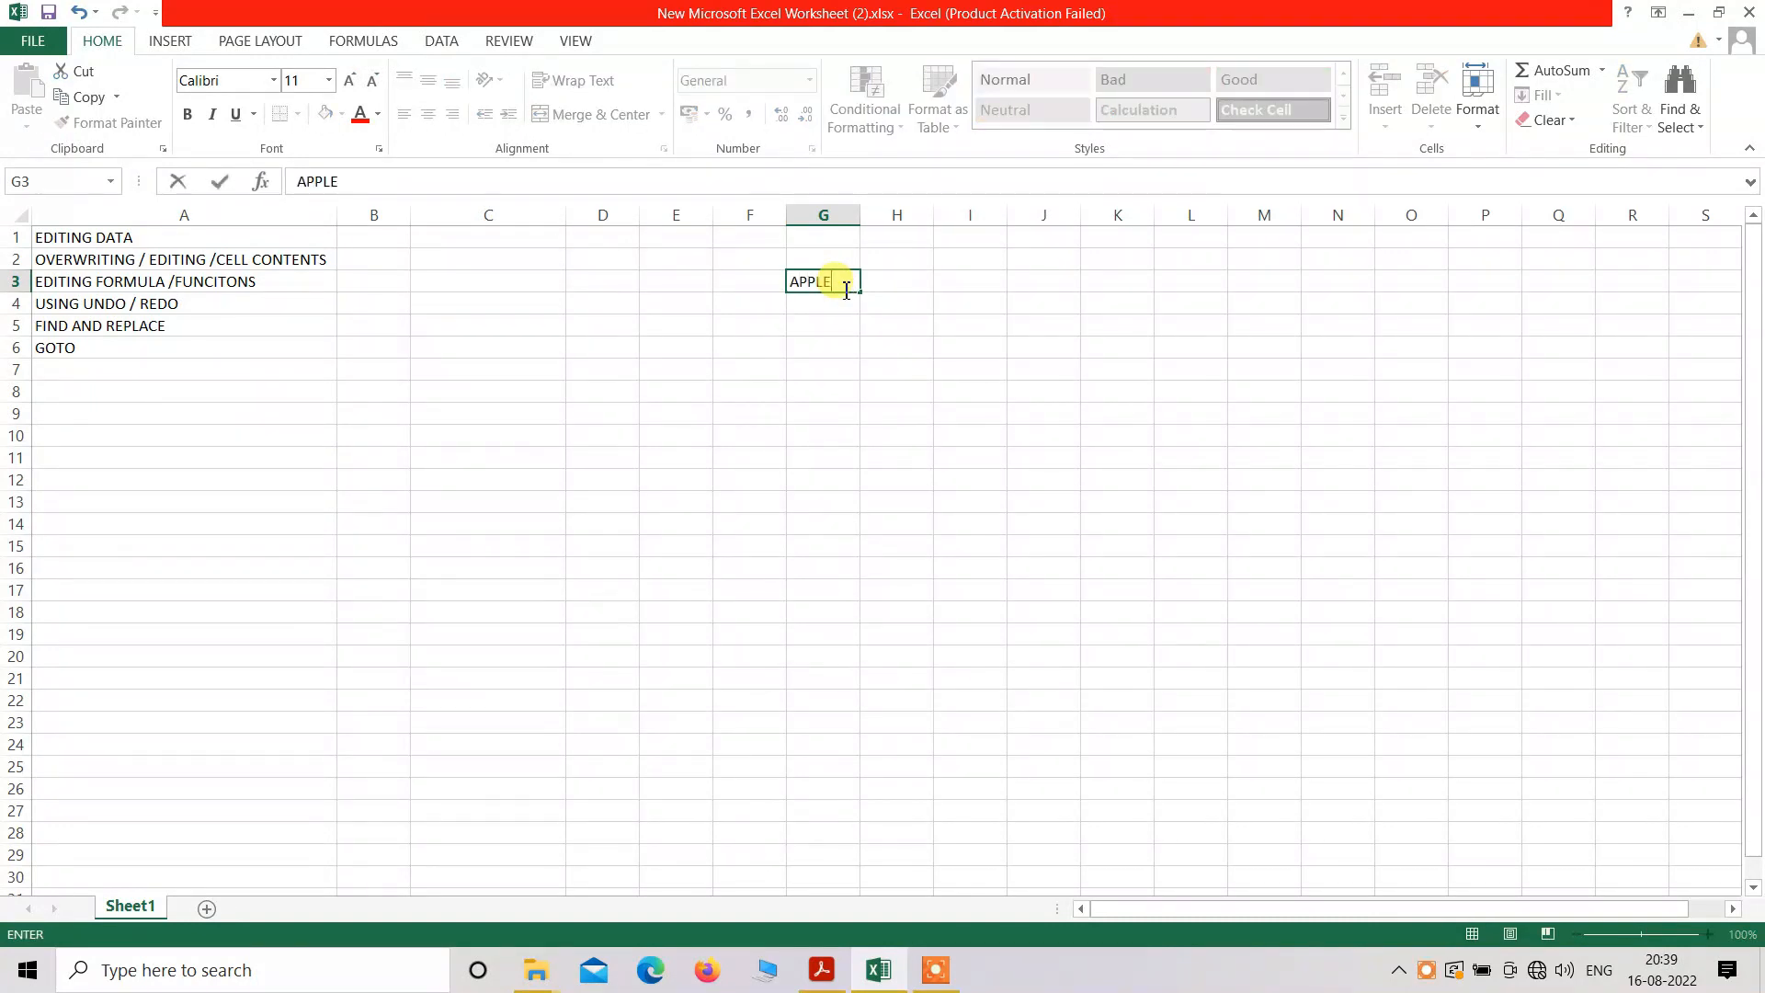
key(Tab)
text(10)
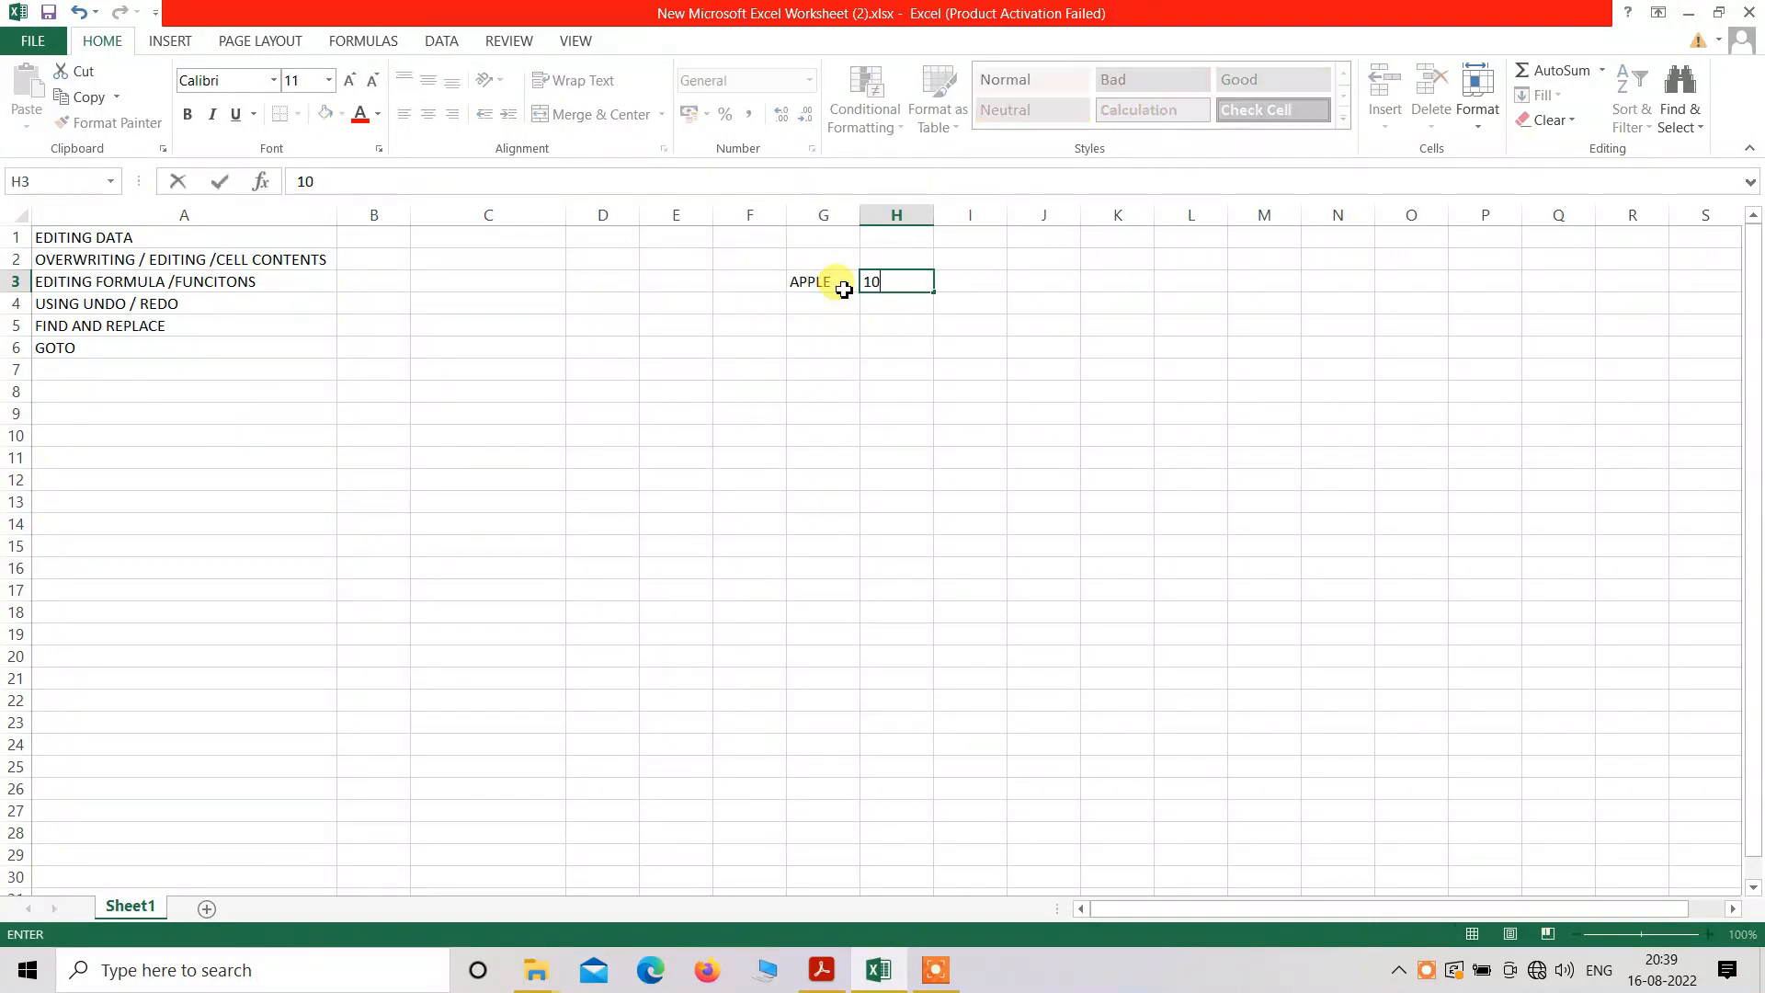
key(Return)
click(843, 288)
text(ORA)
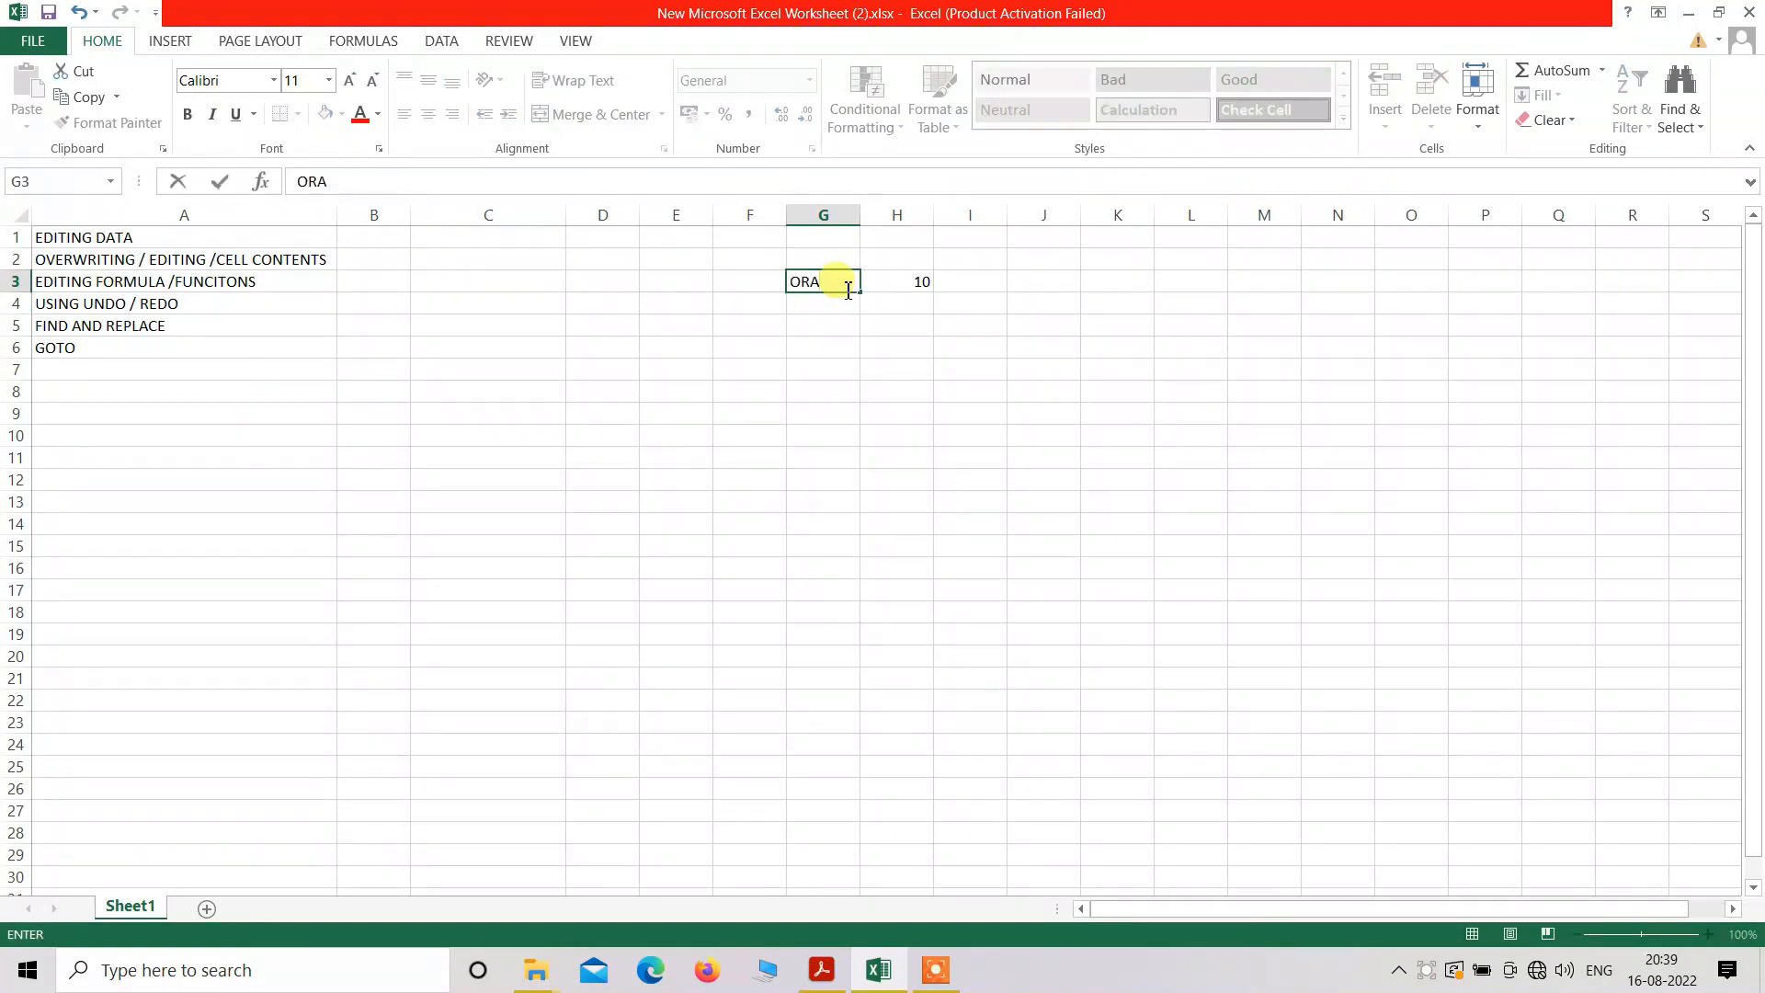
key(ctrl+z)
key(Return)
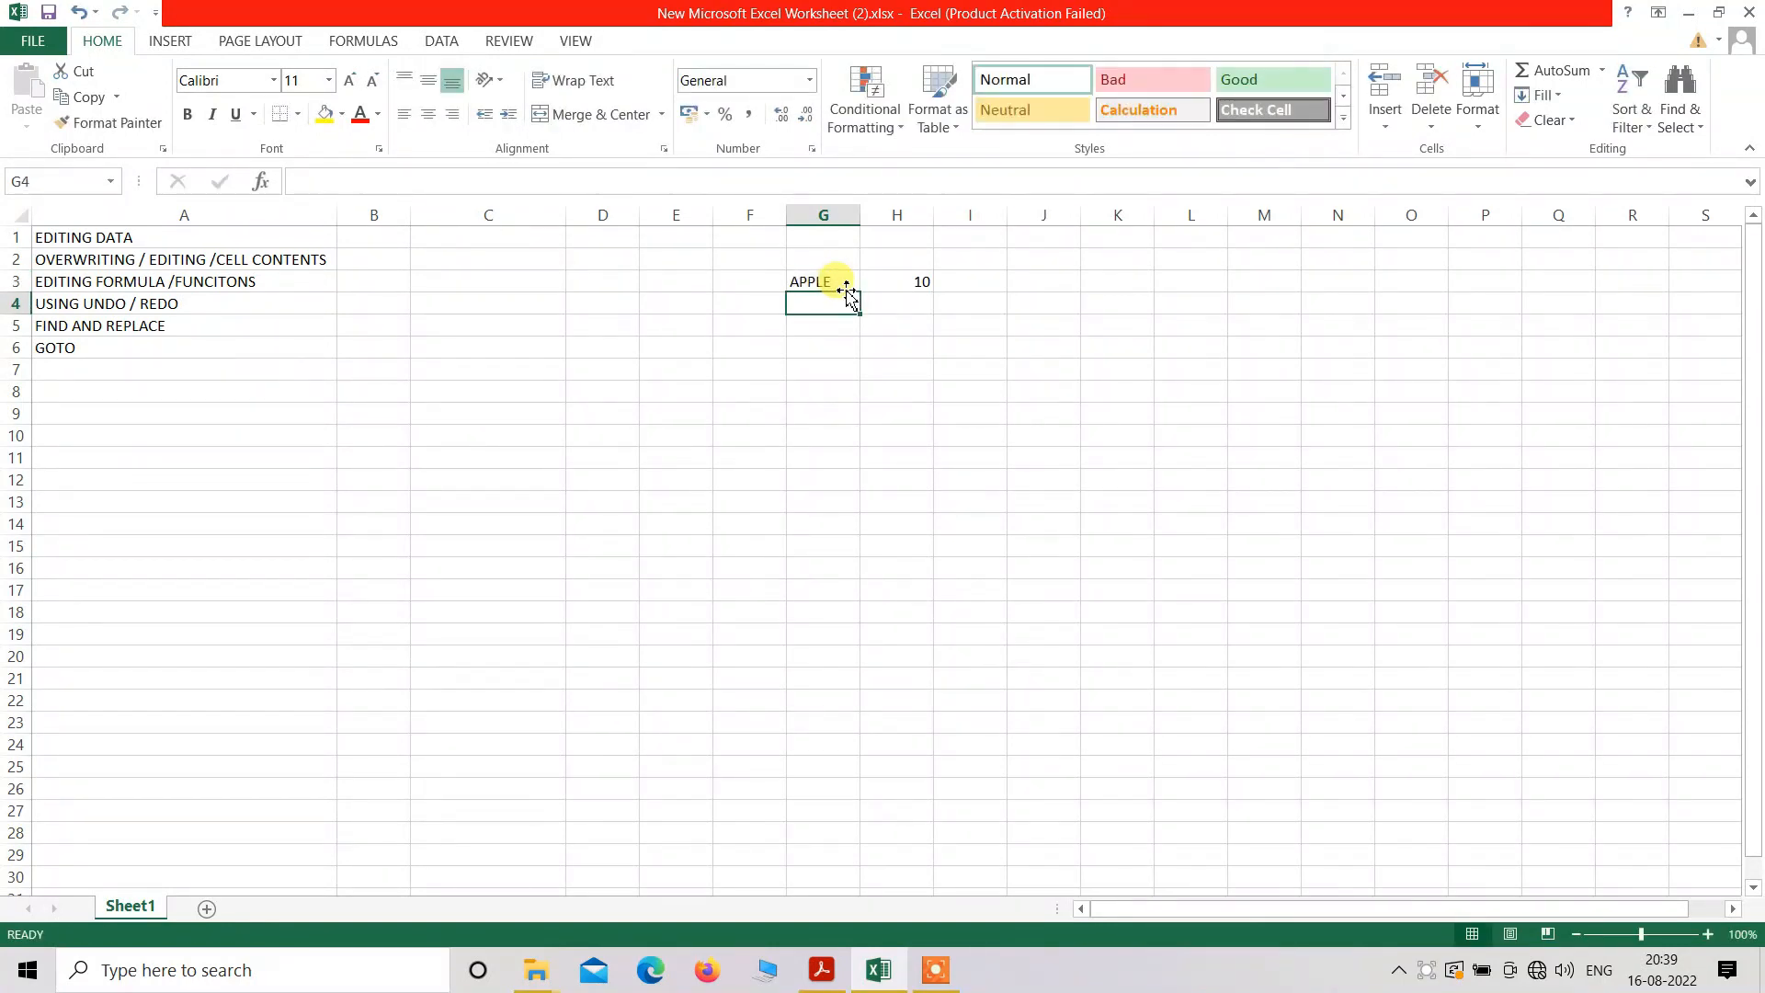
text(ORGANE)
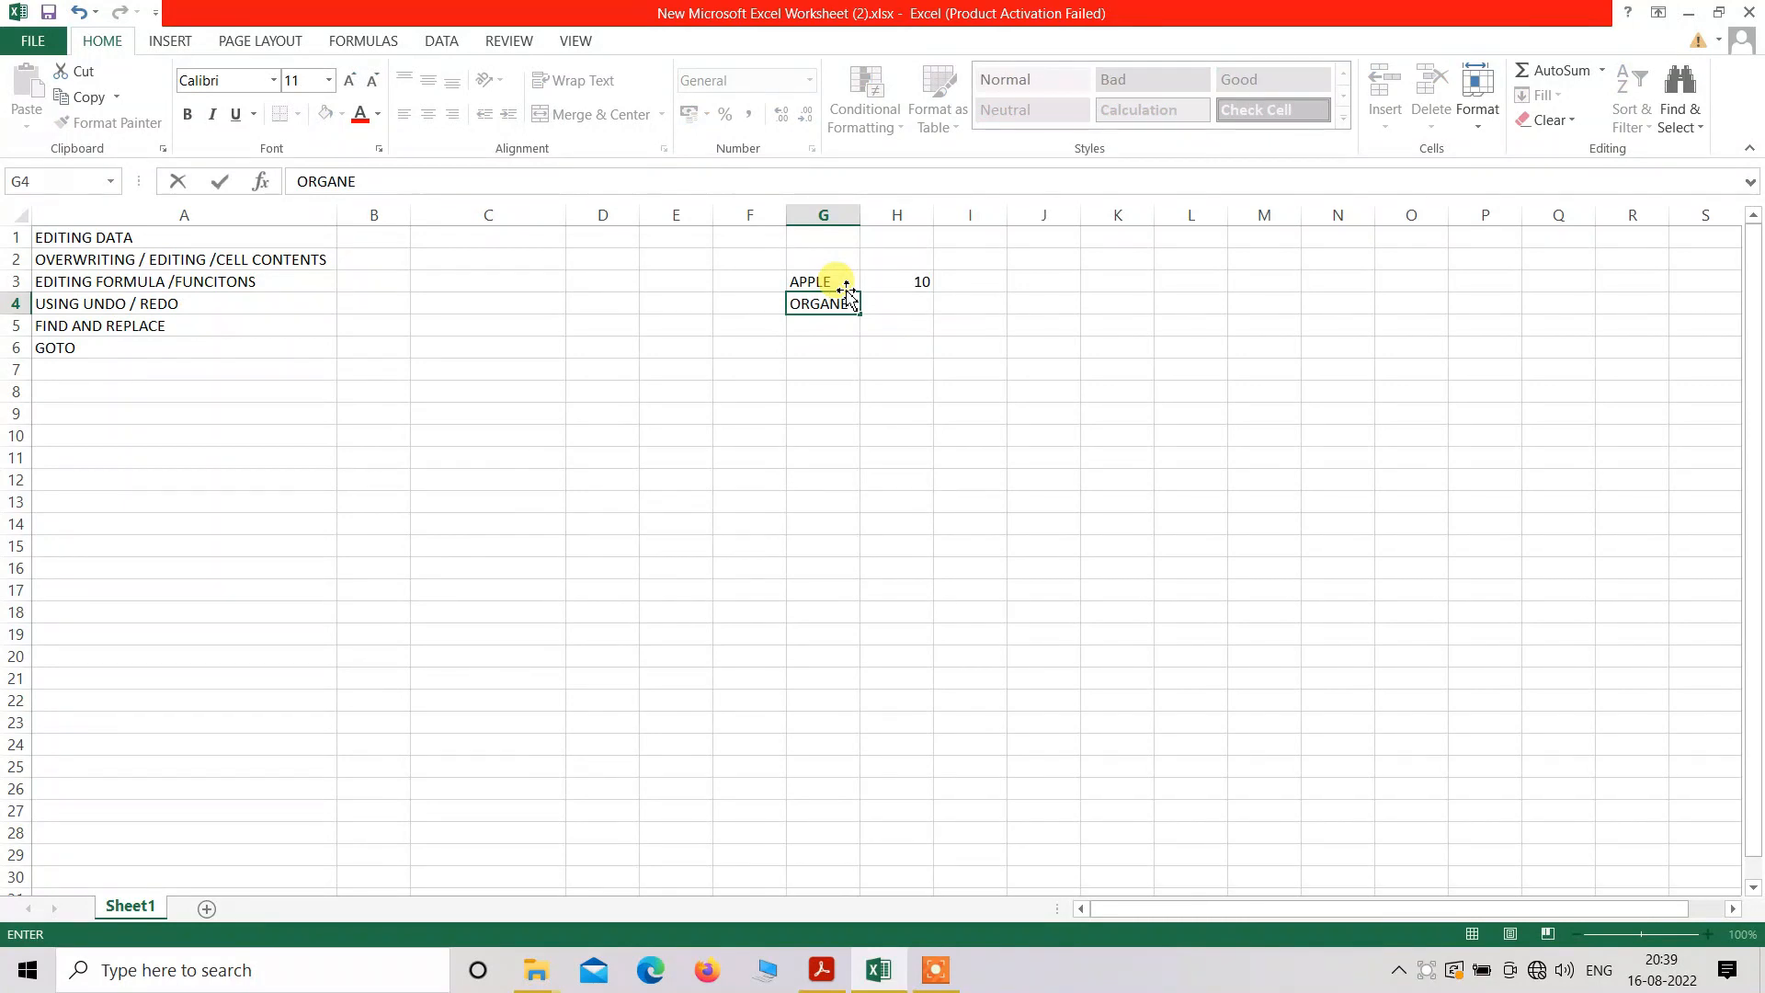
key(Right)
key(Left)
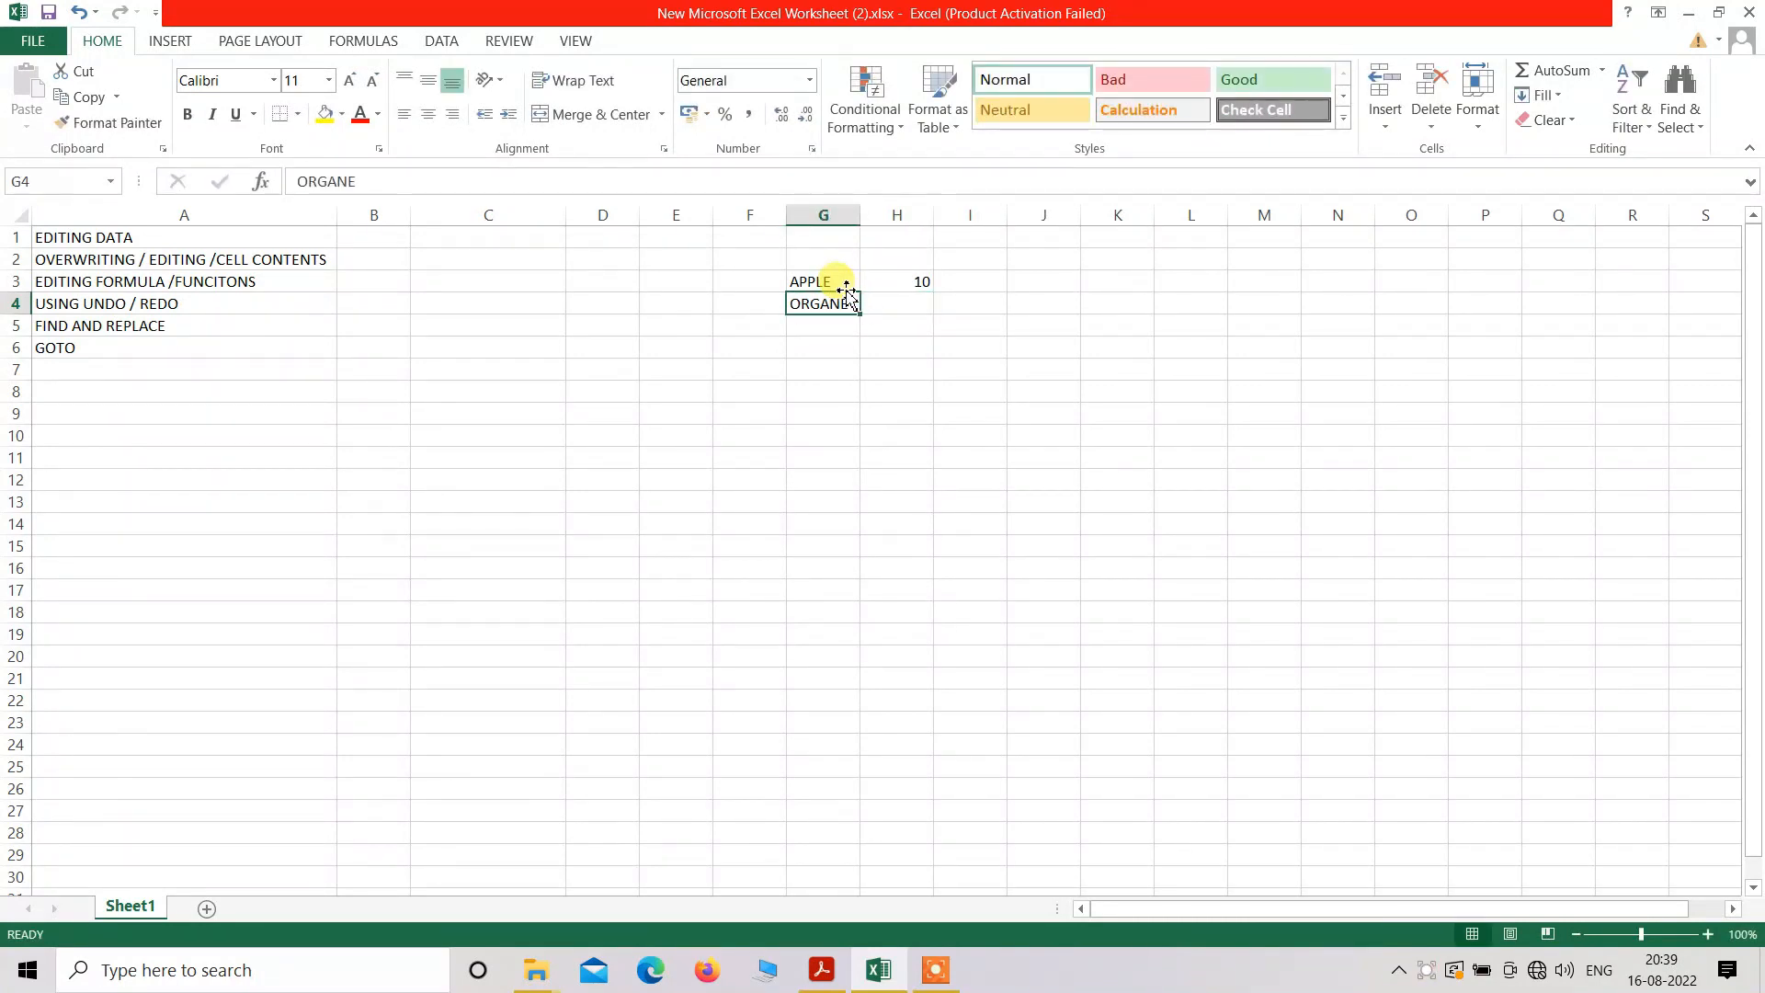
- Enter ORANGE in cell G4 and 20 in cell H4
text(OR)
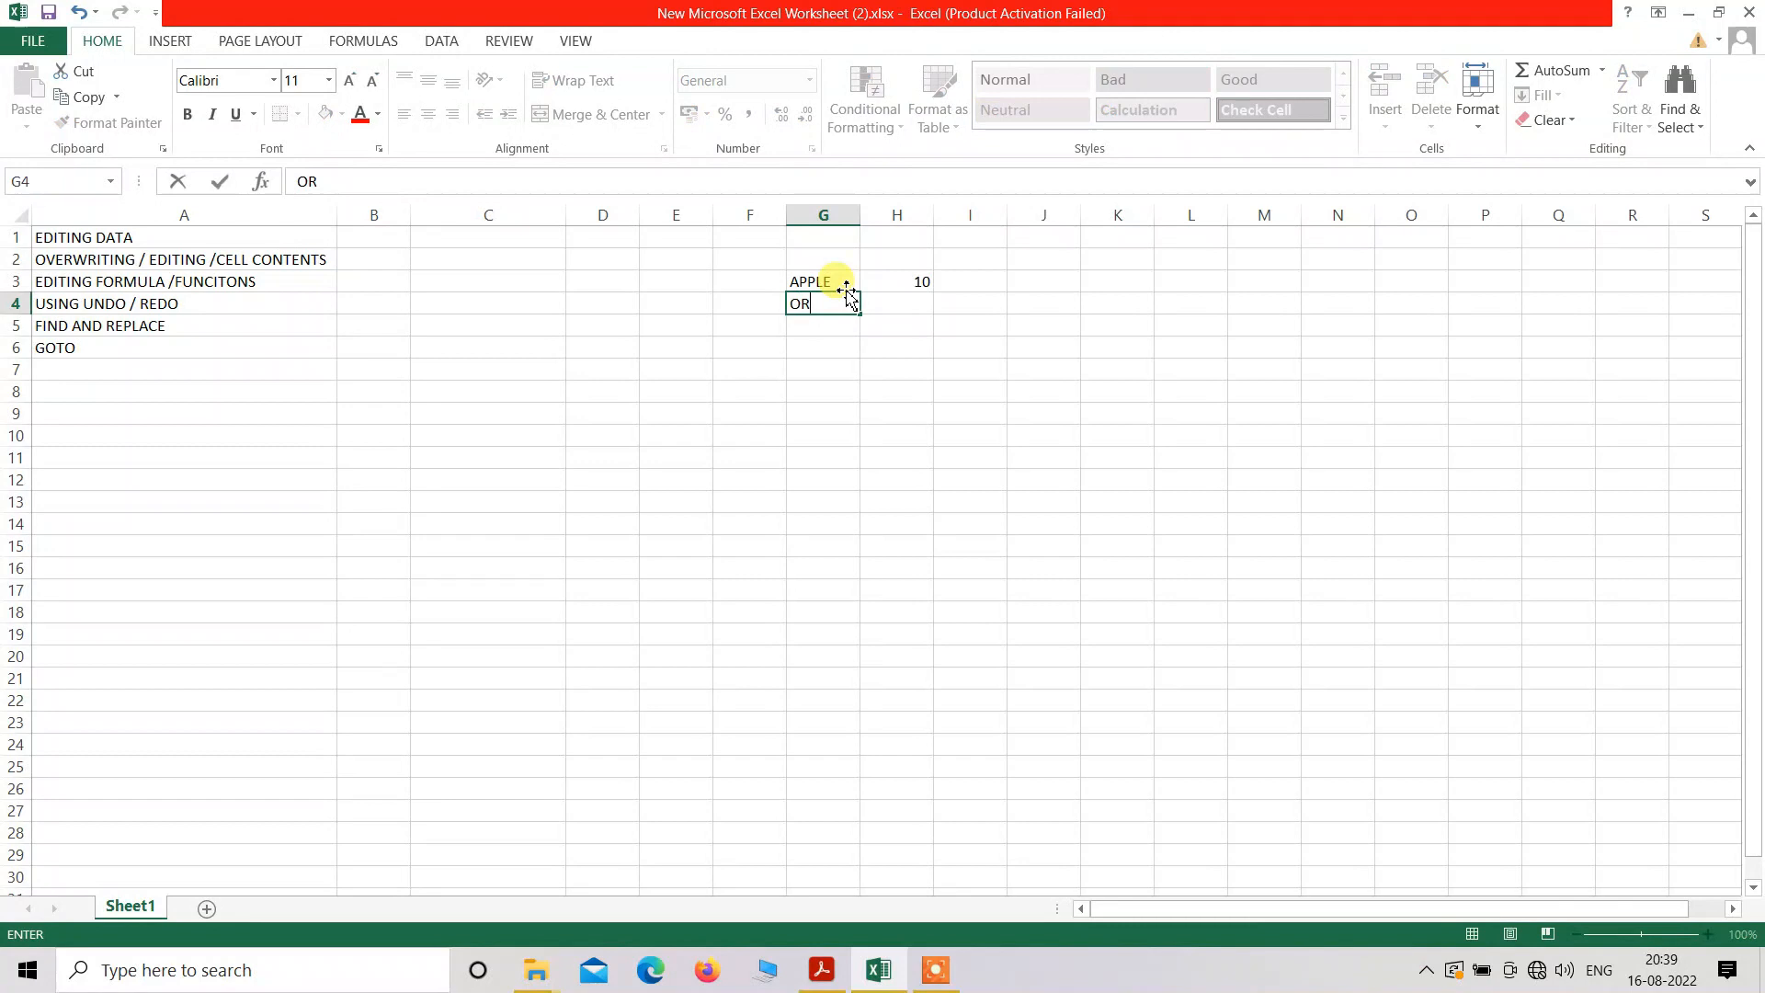
text(ANGE)
key(Right)
text(20)
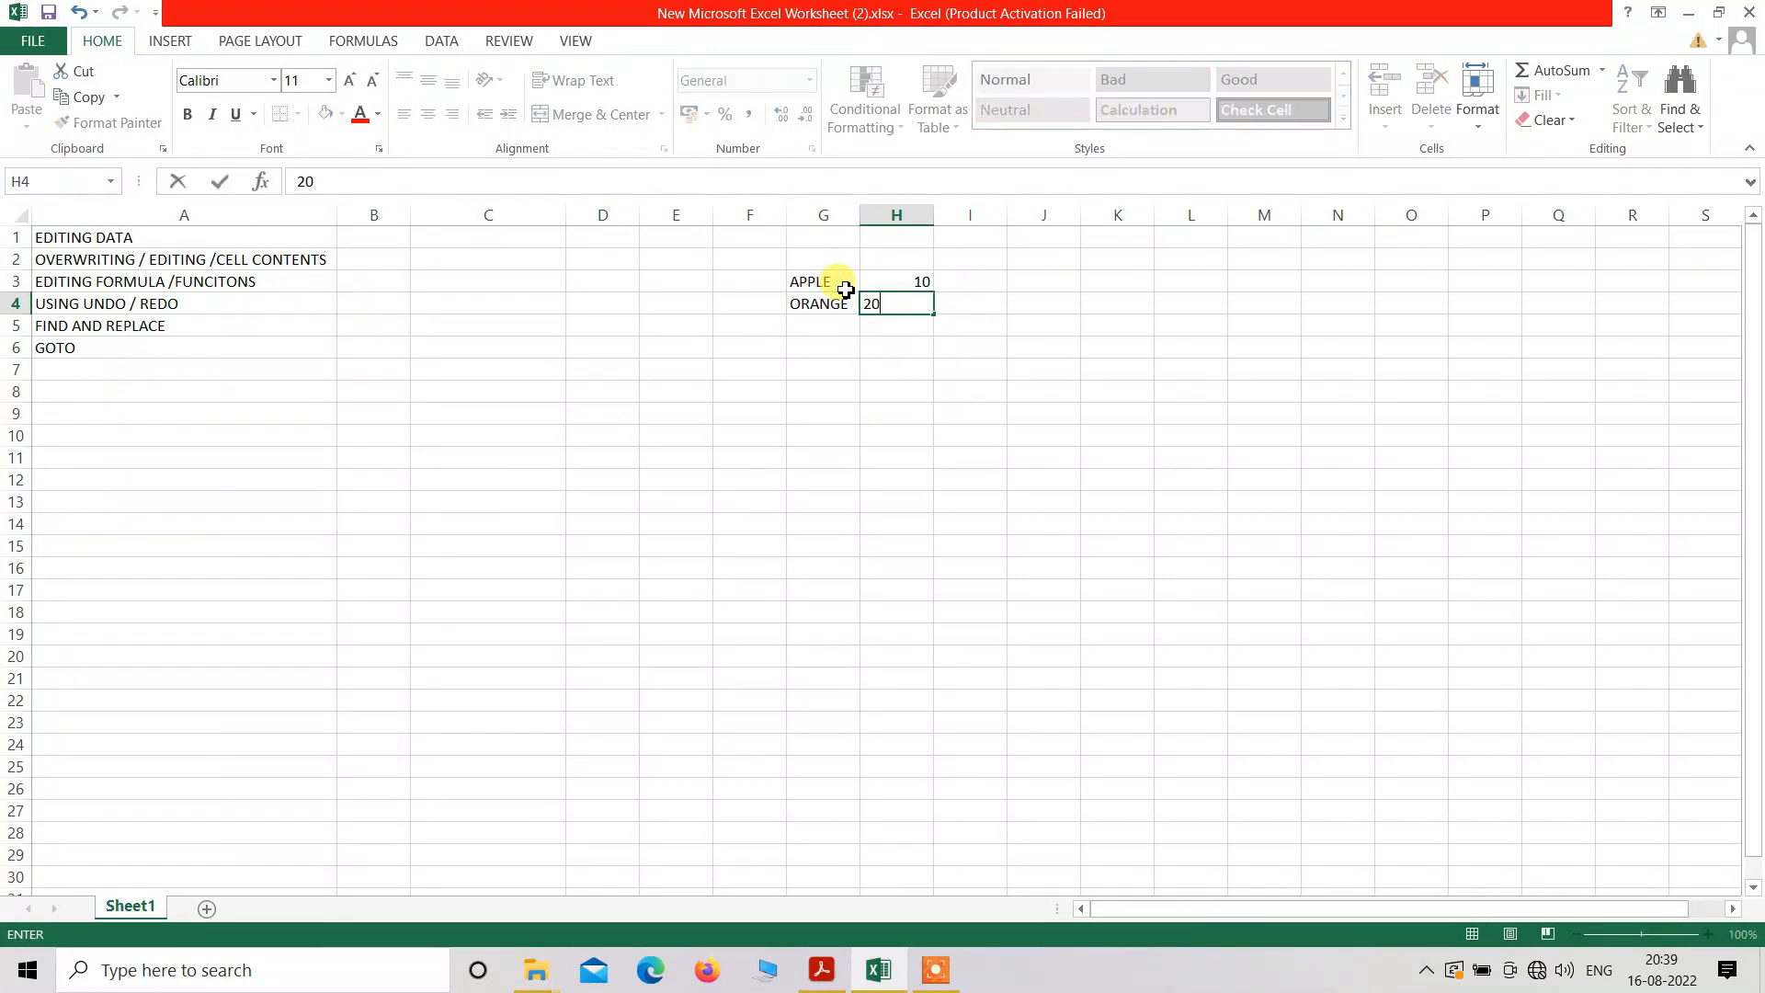
key(Return)
- Enter MANGO in cell G5 and 100 in cell H5, and slightly widen column G
key(Left)
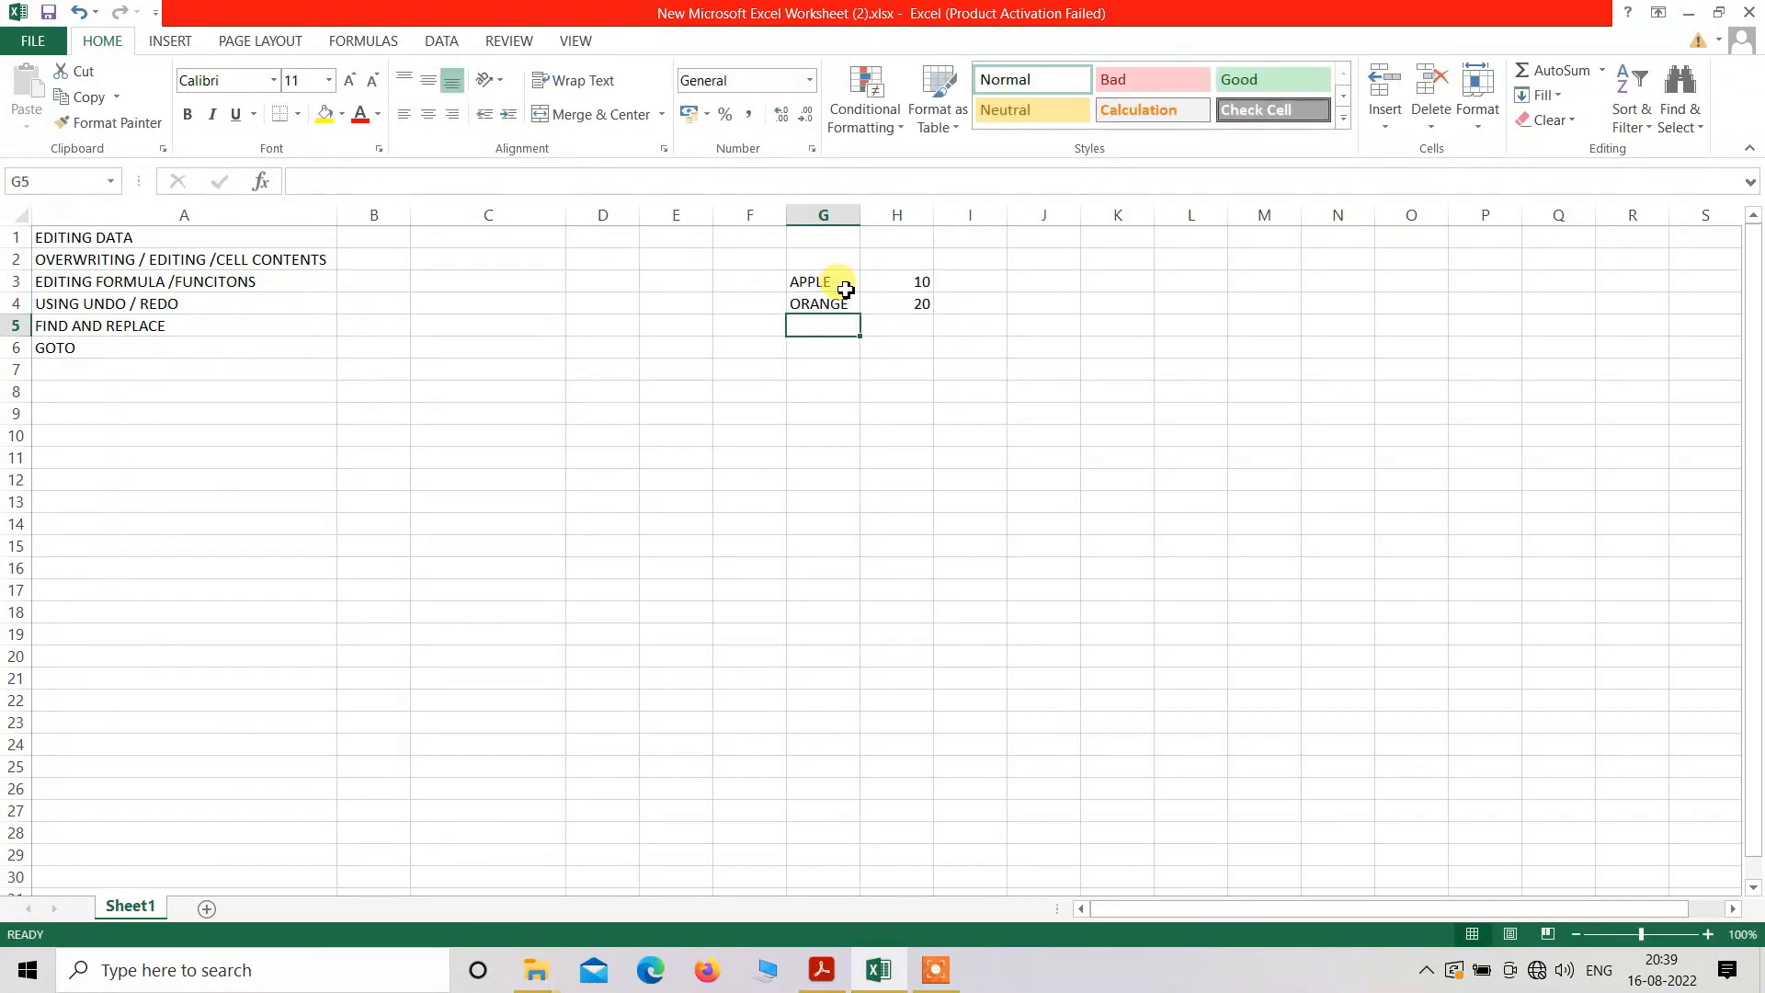
text(MANGO)
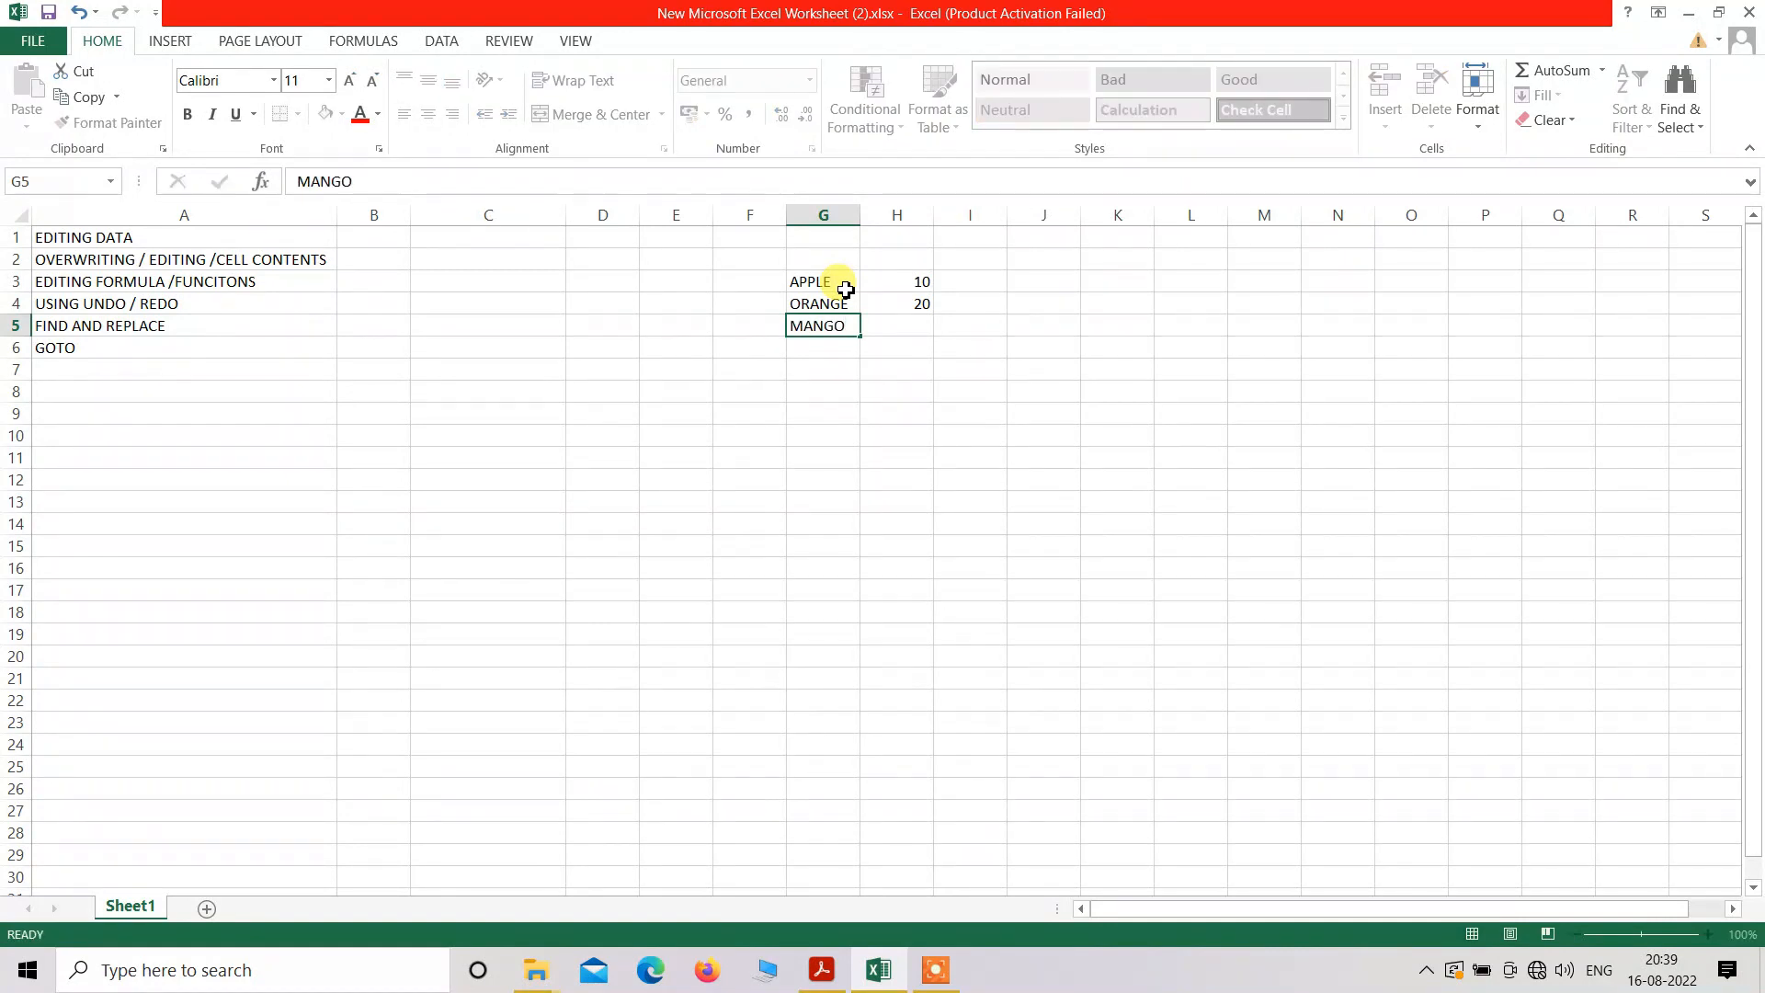
key(Right)
text(100)
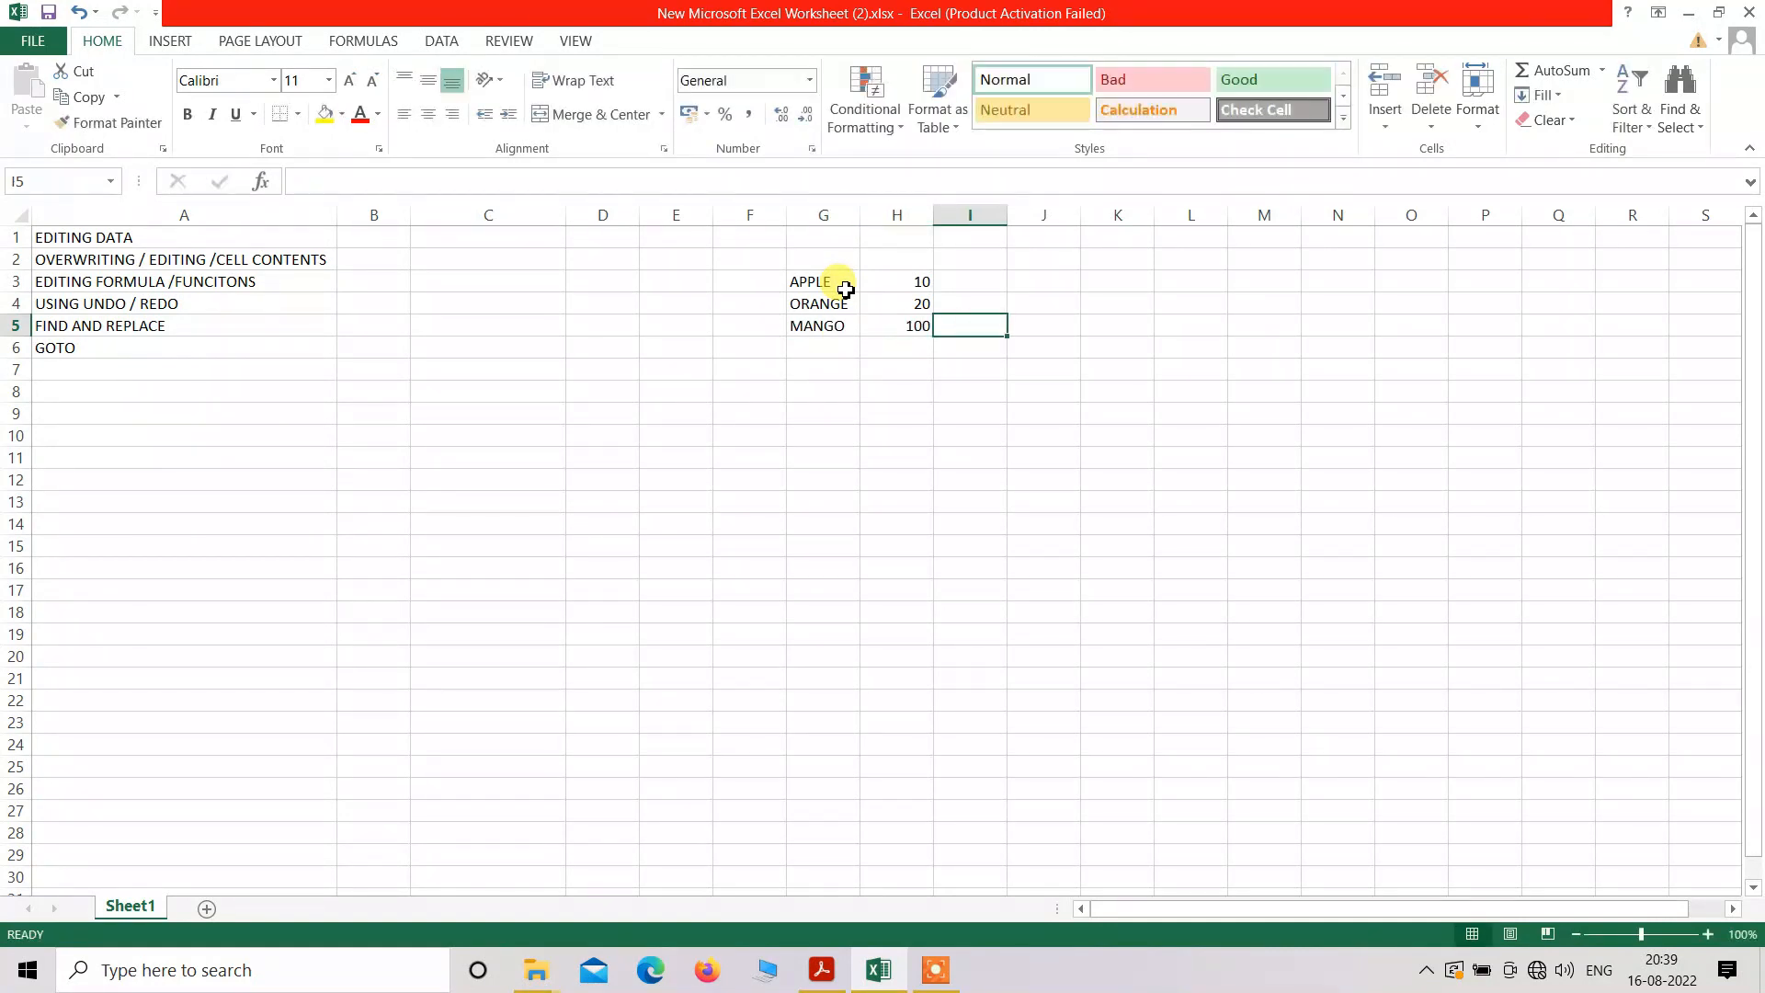
click(1021, 655)
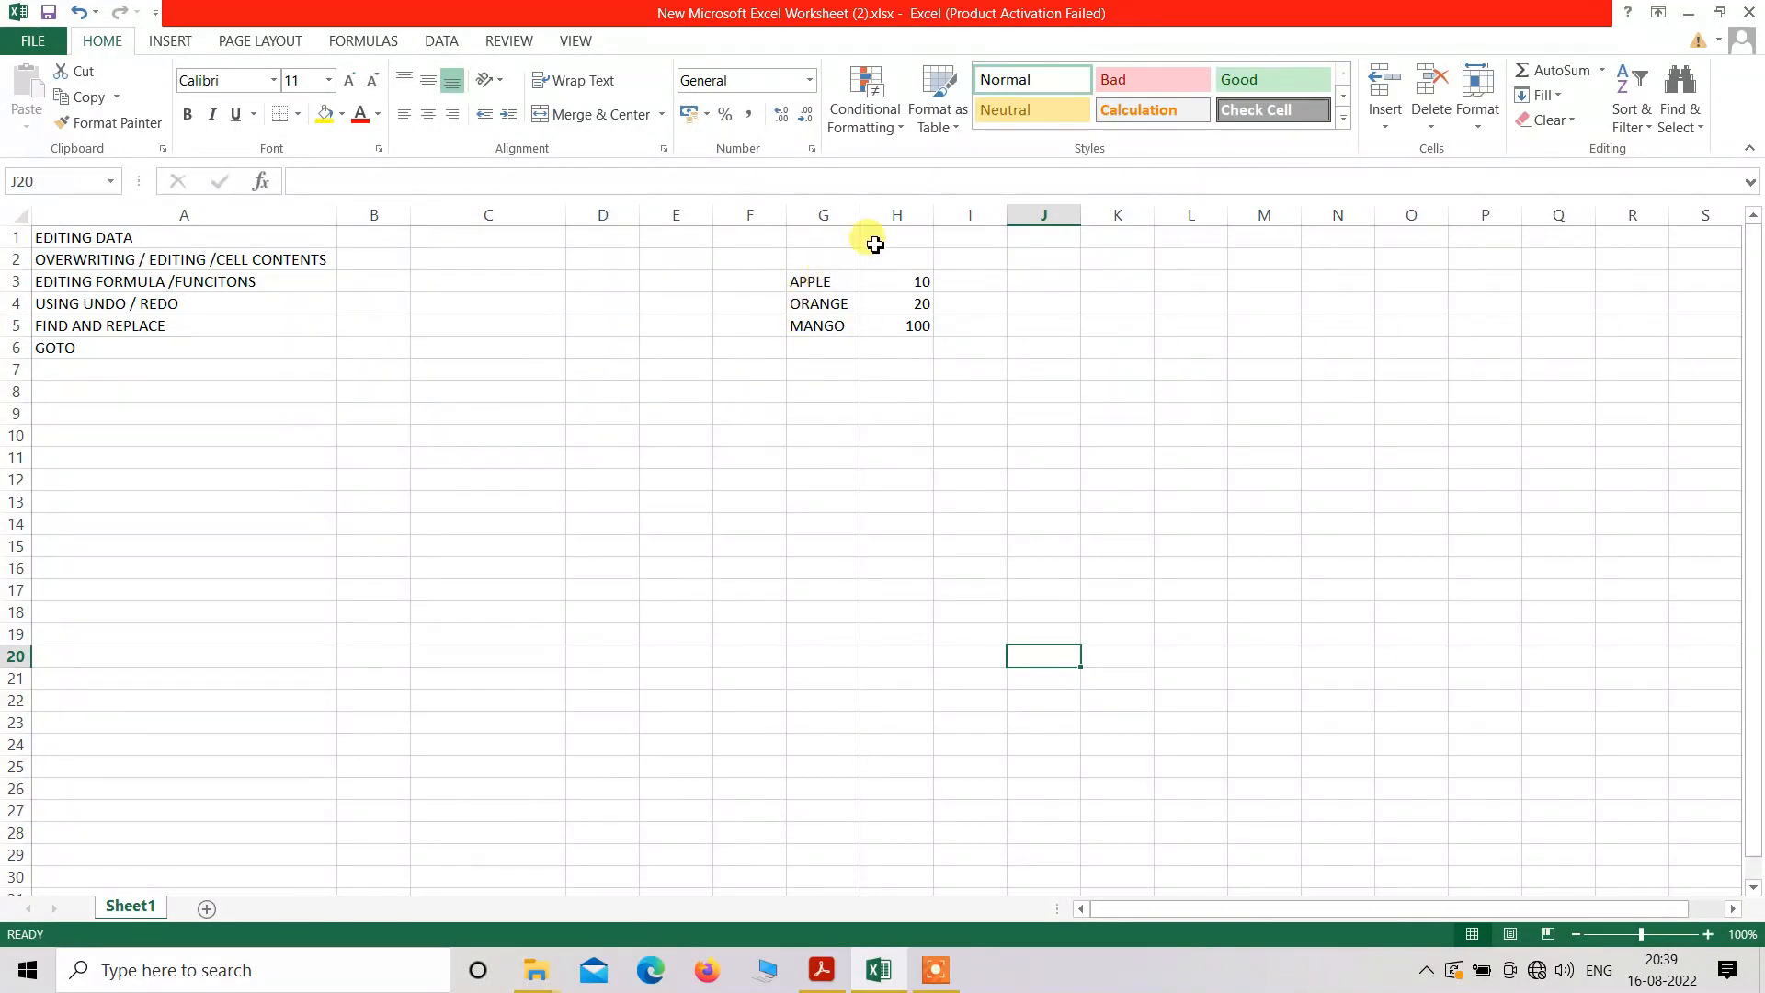
drag(862, 214, 877, 215)
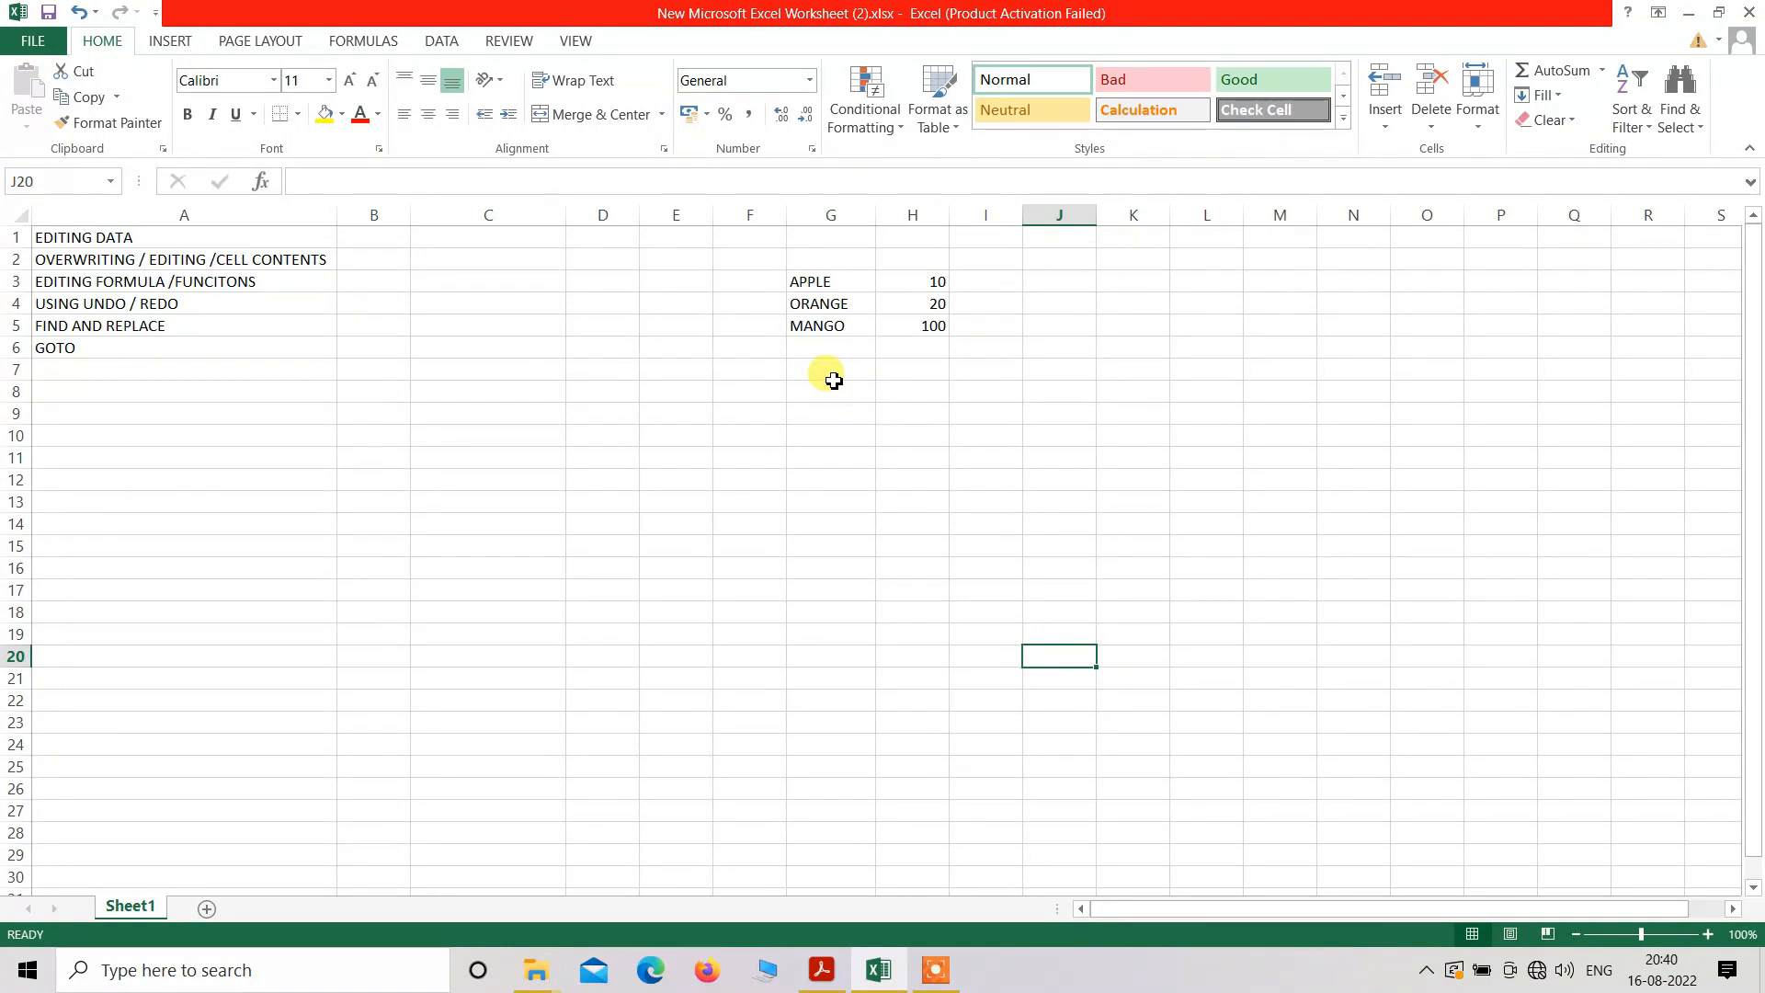
click(560, 41)
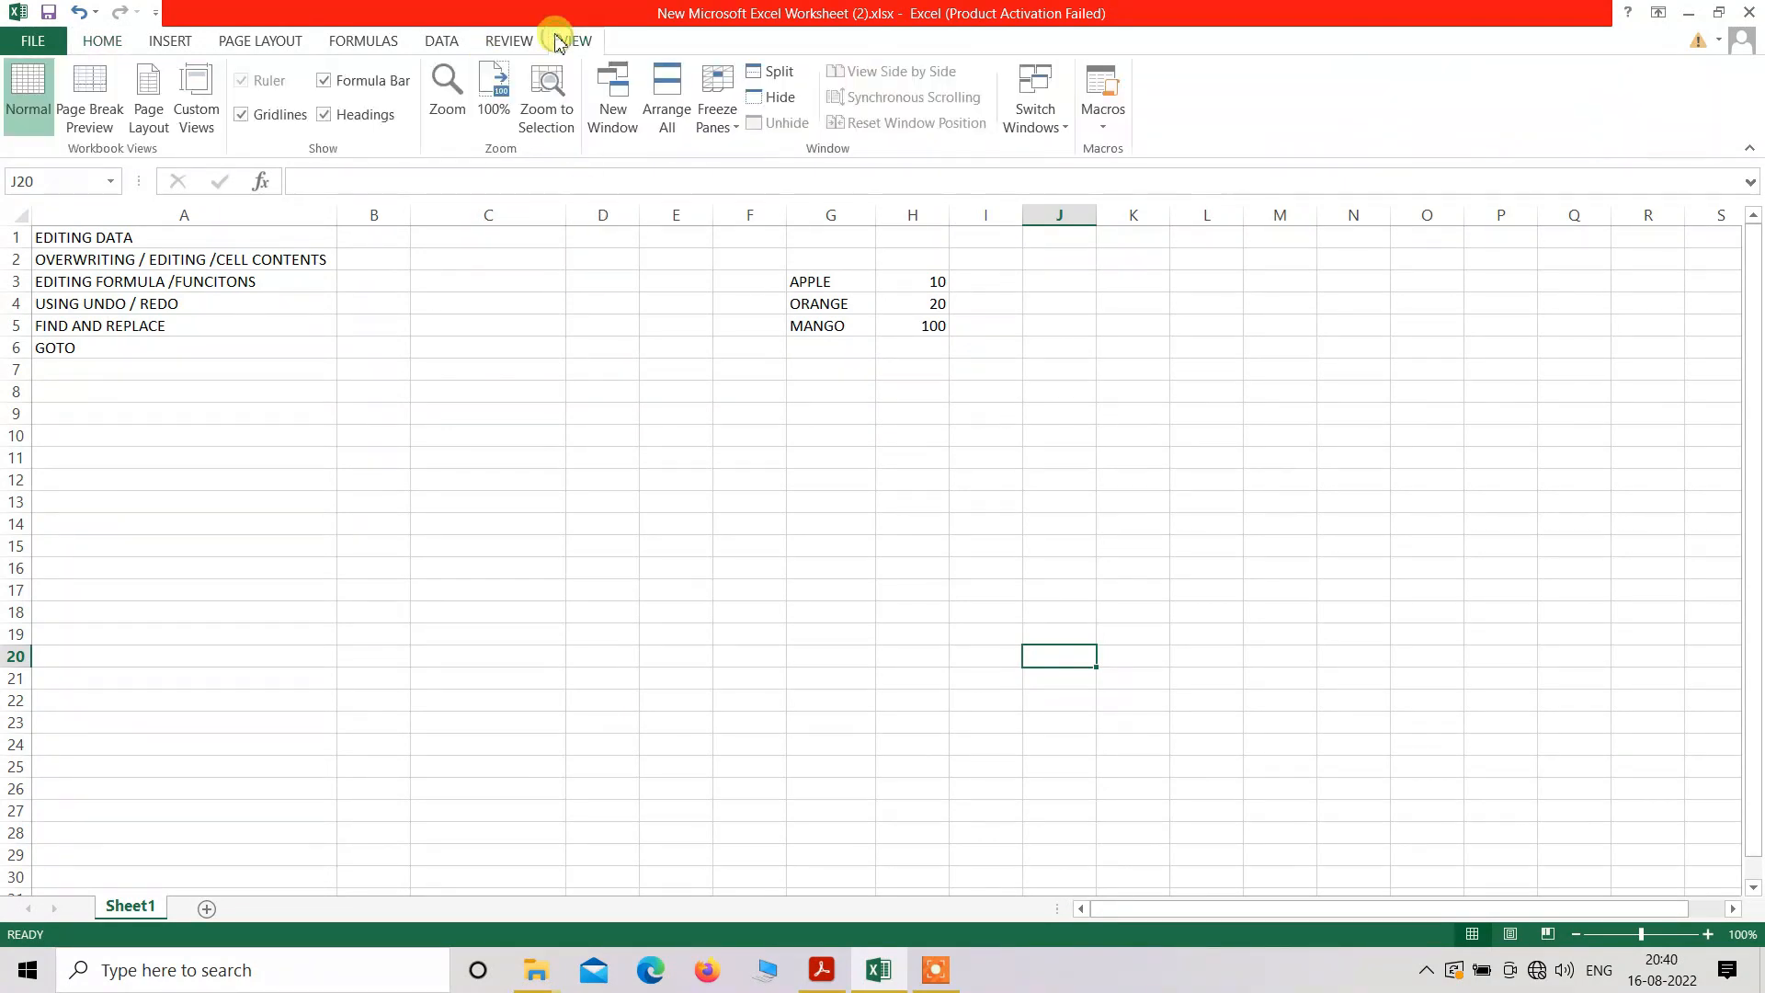
click(126, 46)
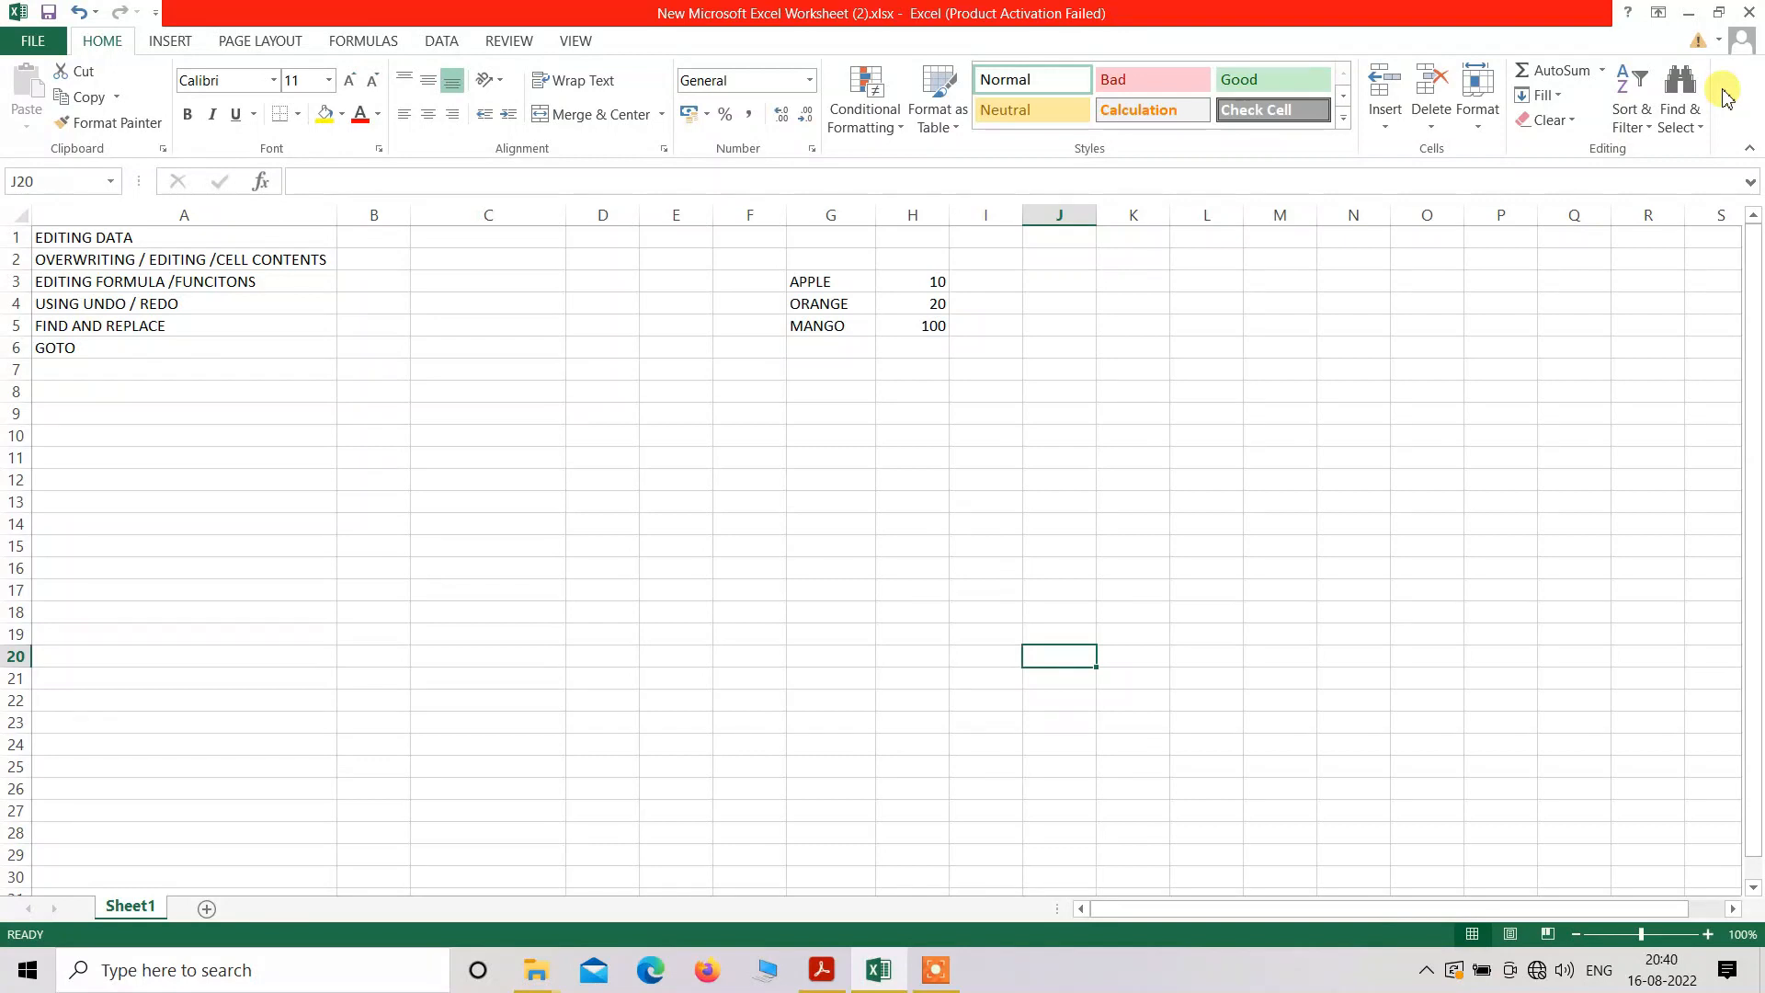
click(1694, 127)
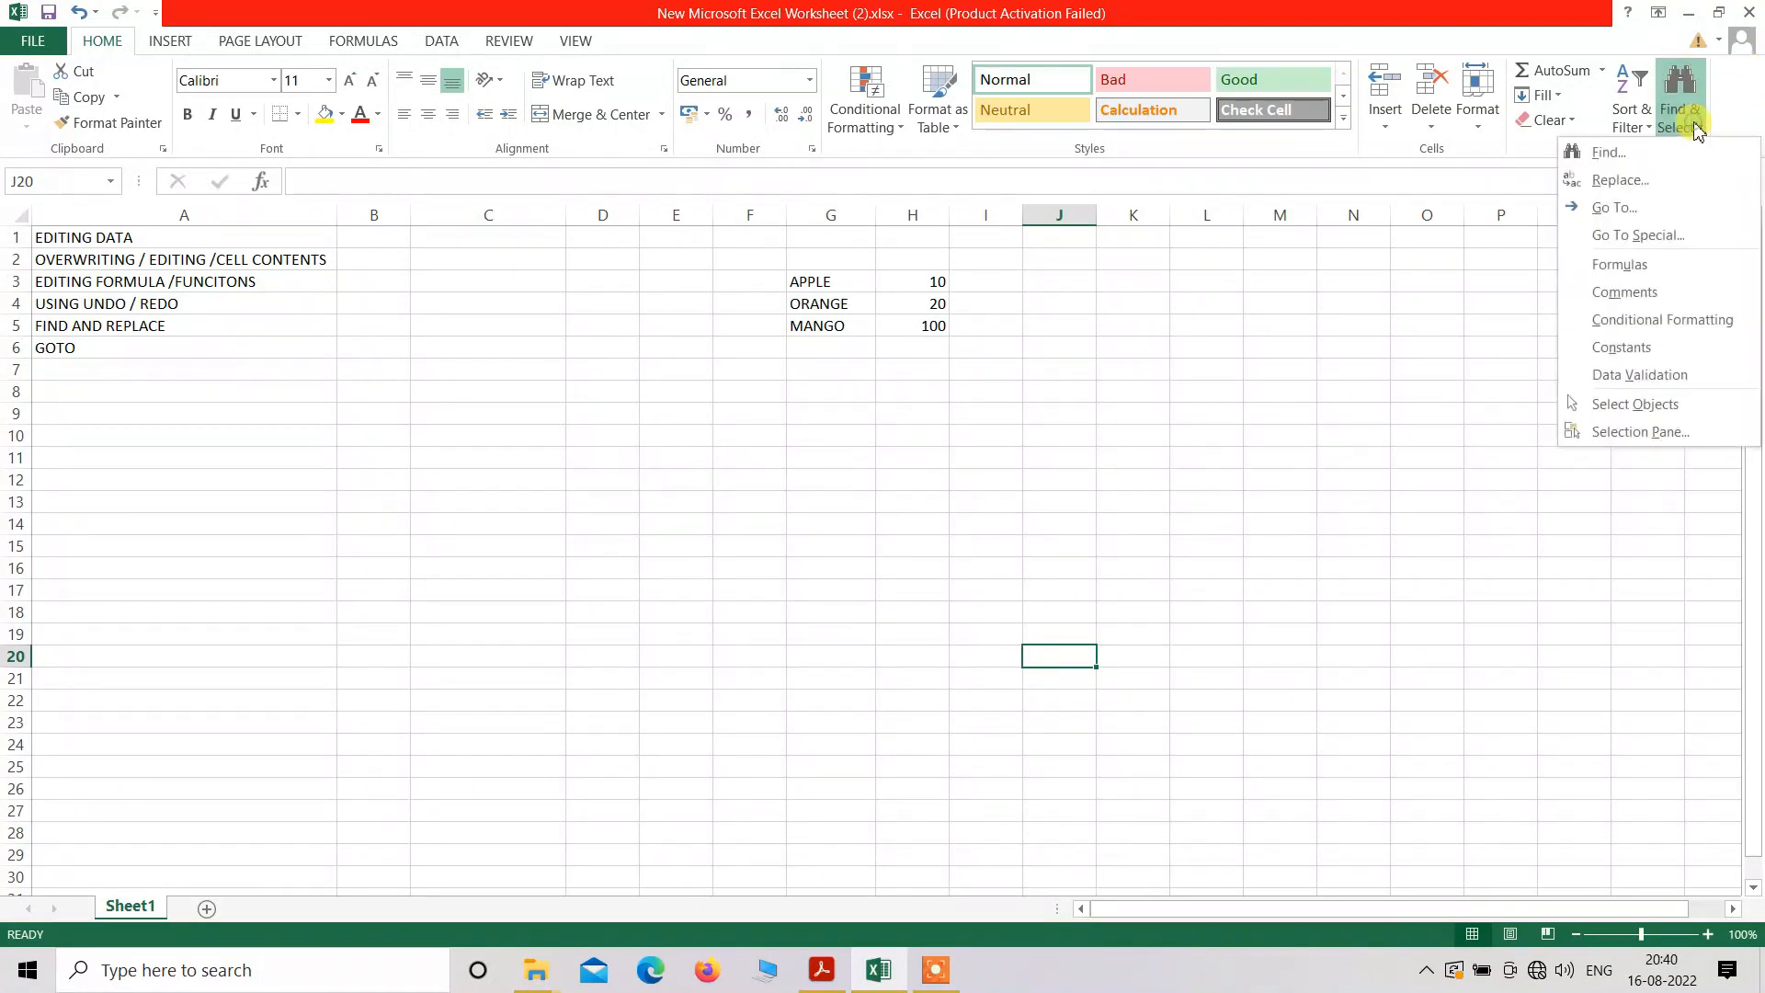
click(1338, 389)
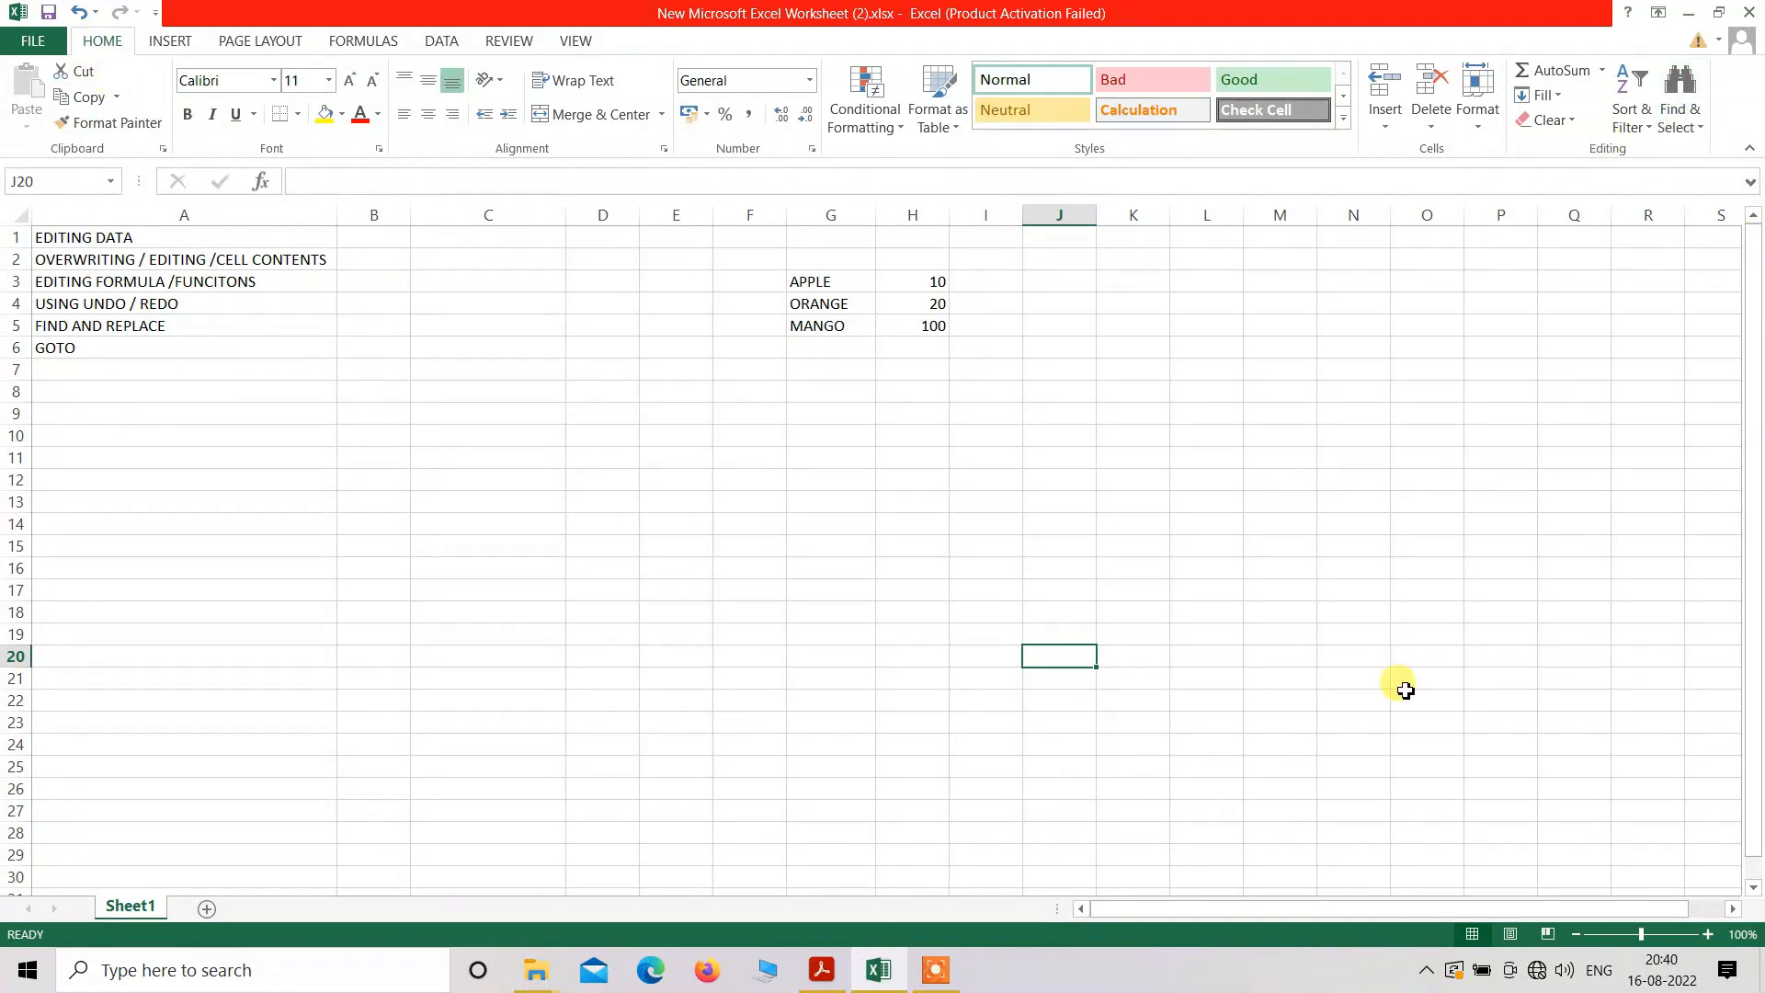
click(956, 972)
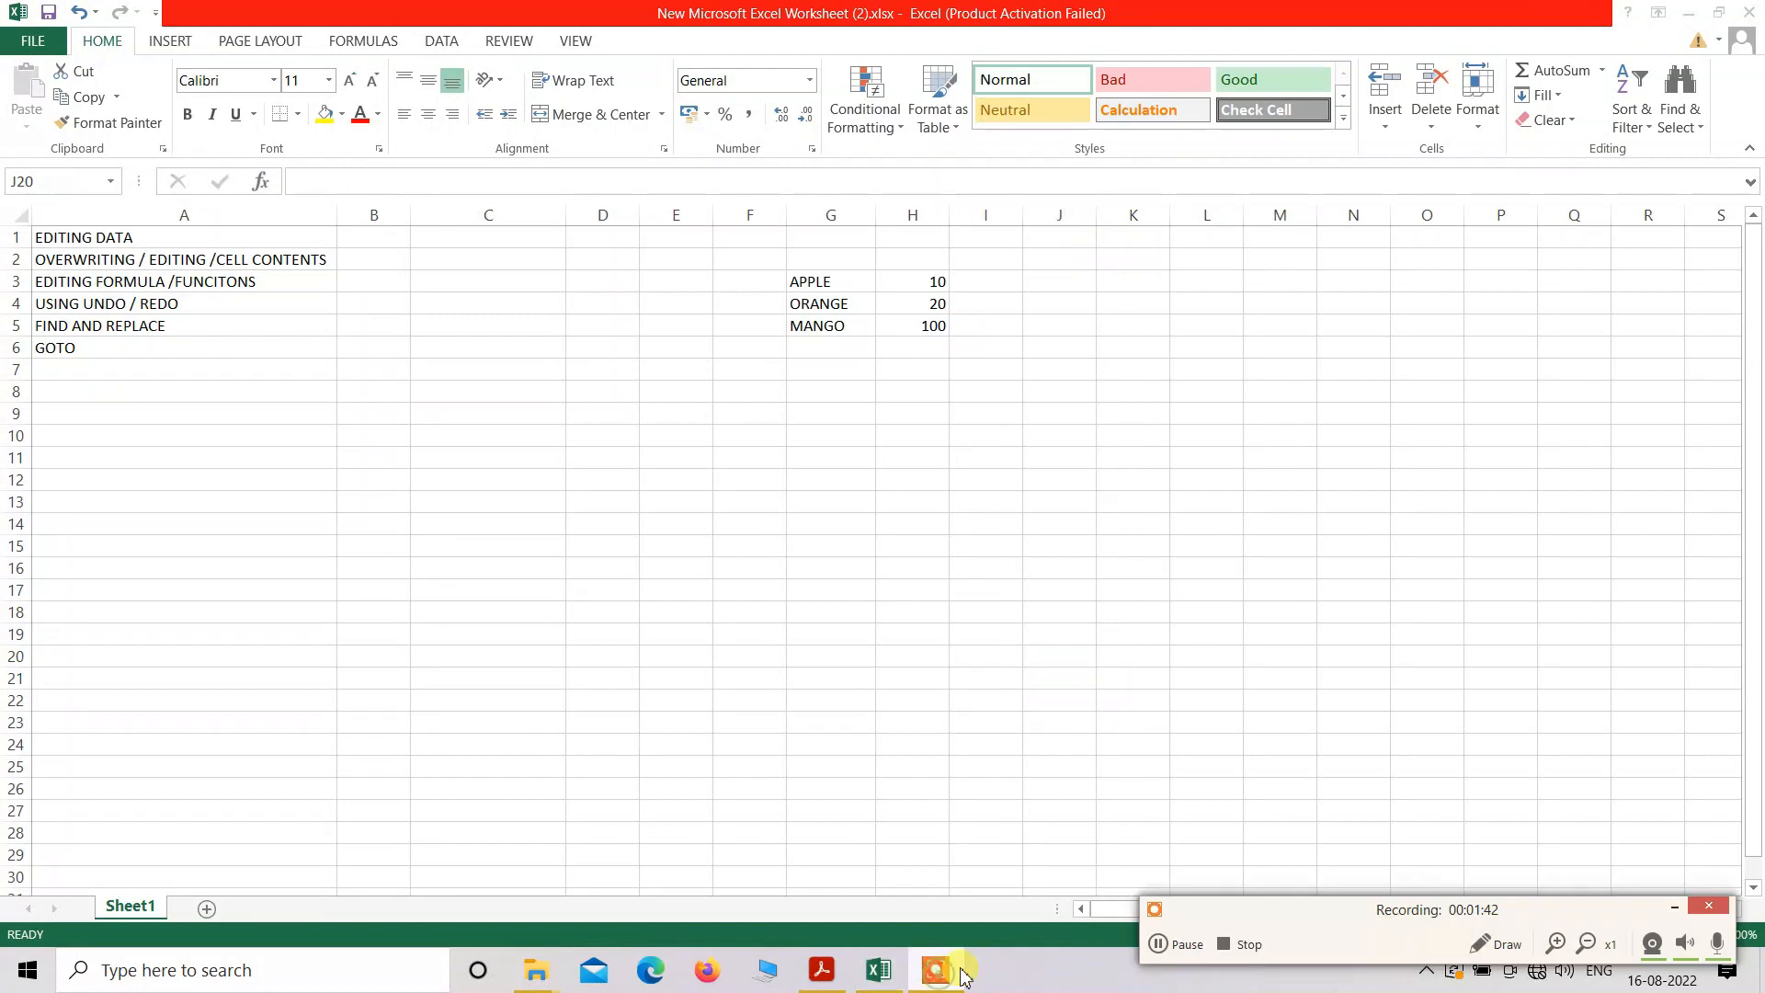
click(1500, 945)
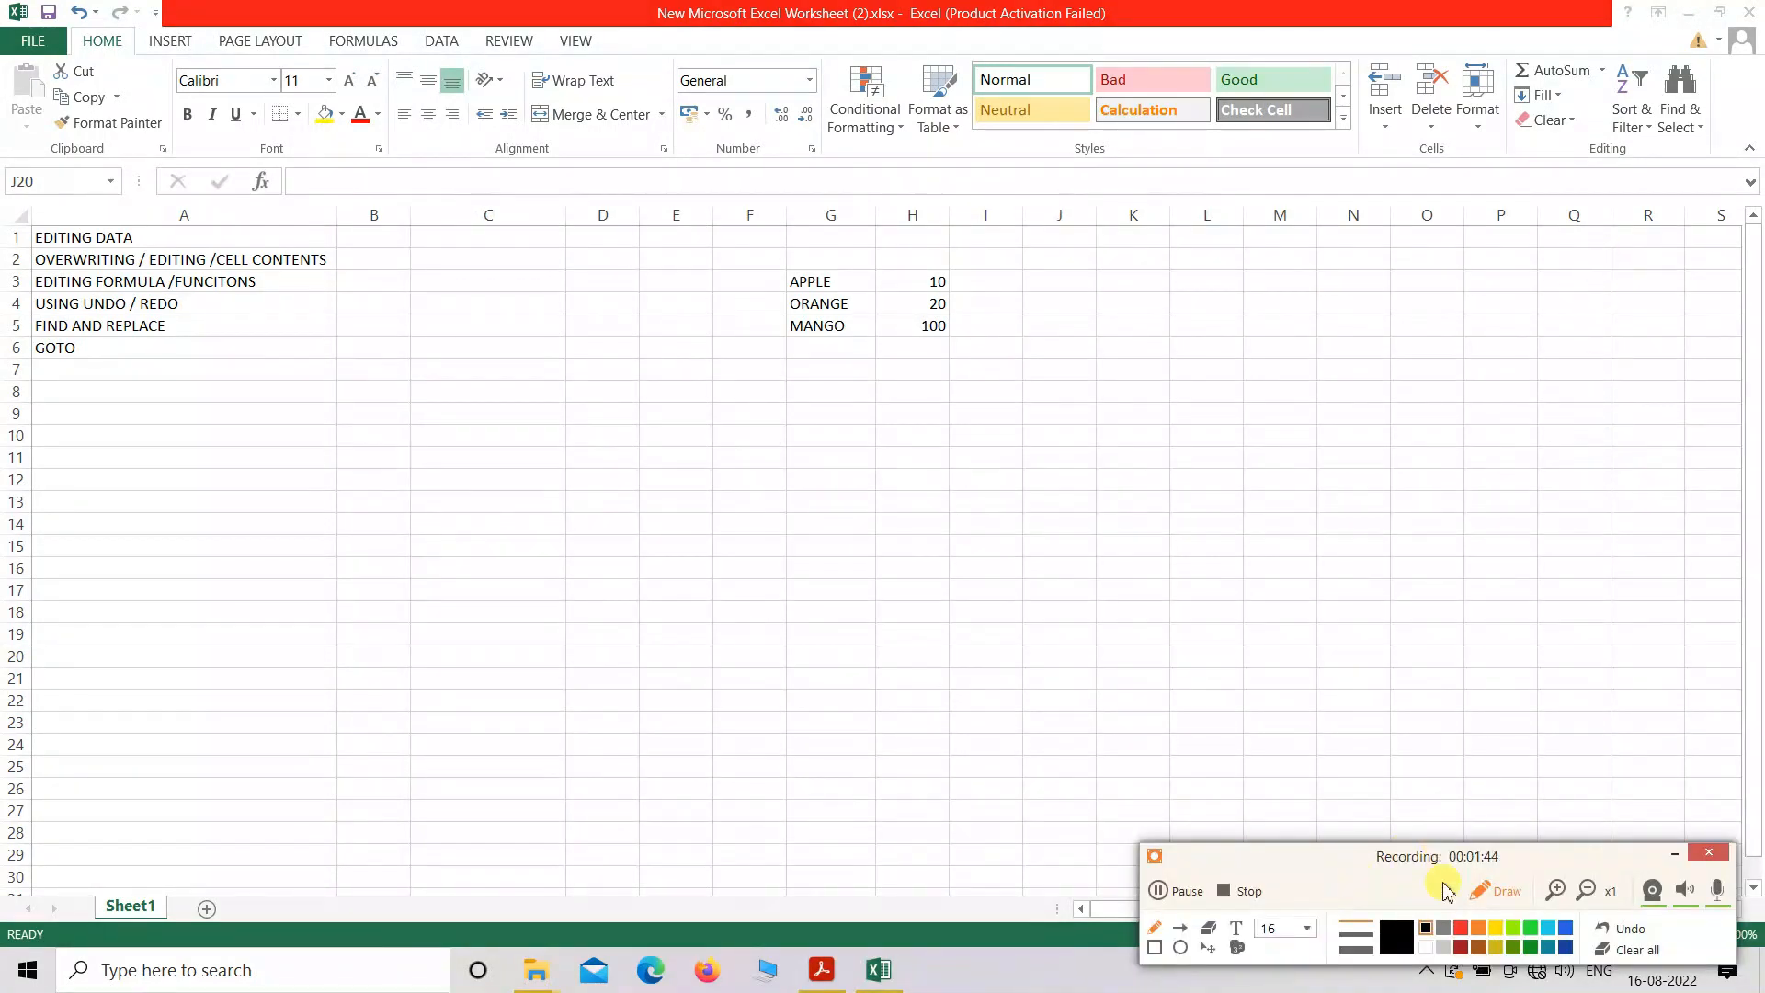
mouse_move(1672, 55)
mouse_down()
mouse_move(1718, 181)
mouse_move(1650, 61)
mouse_up()
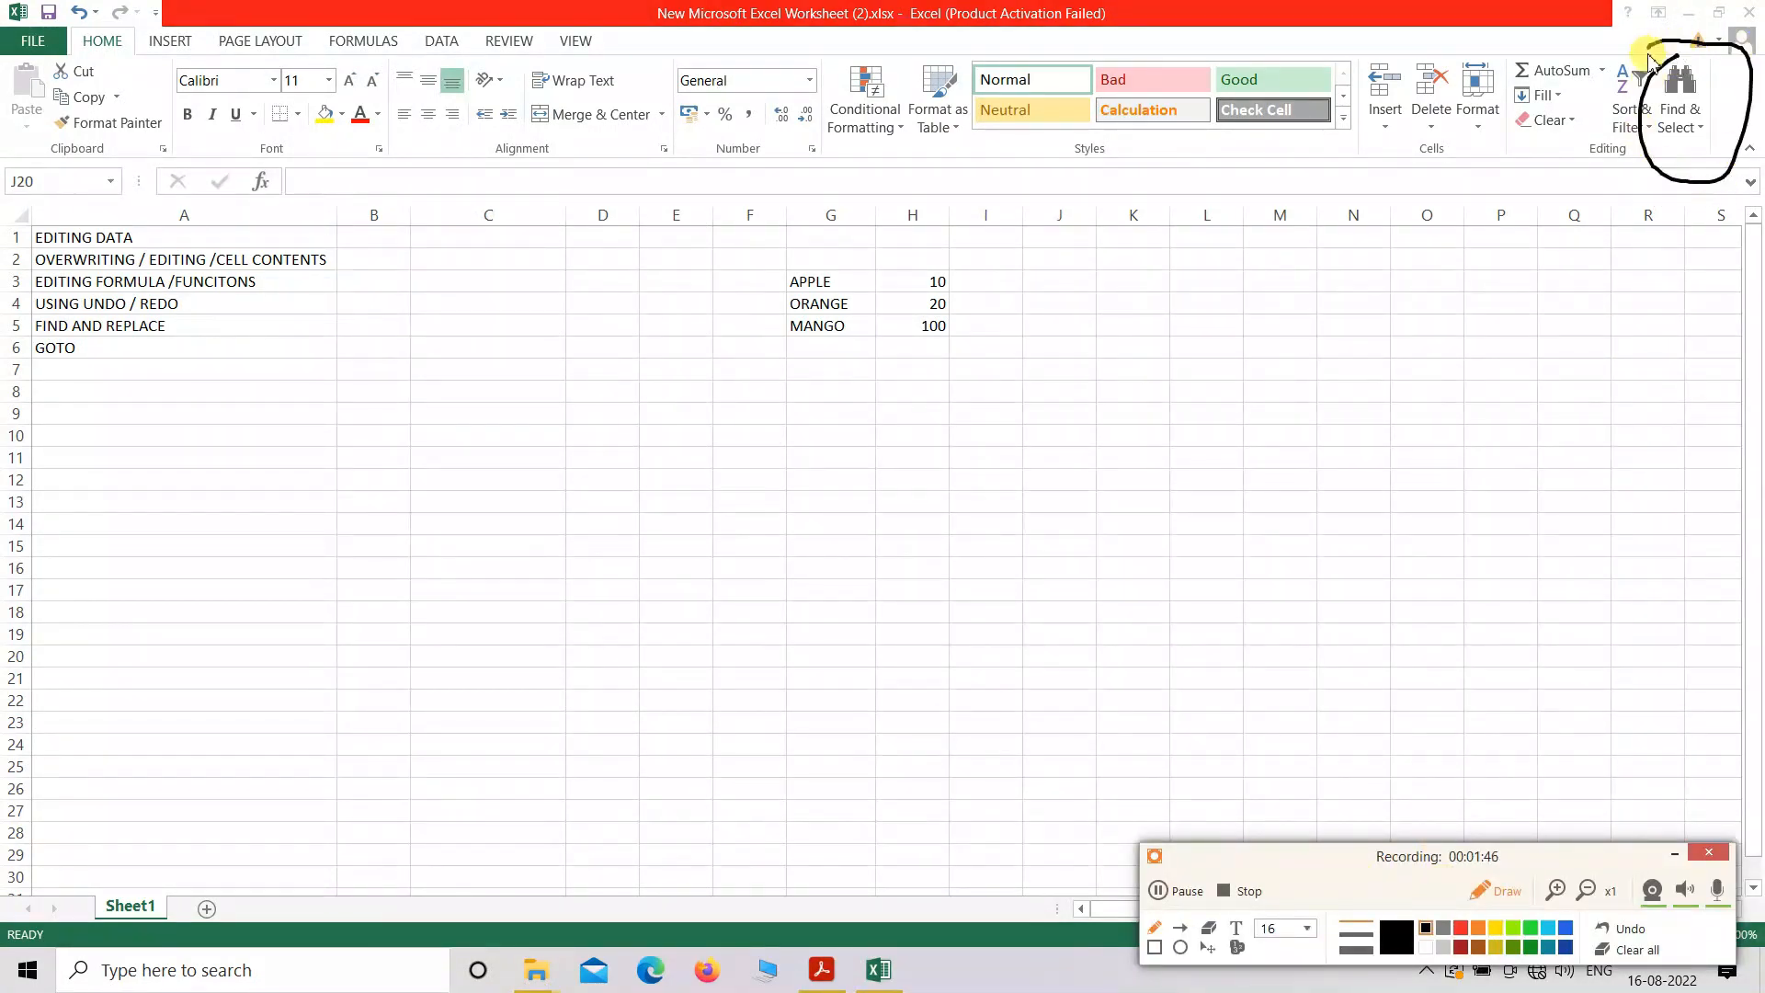
mouse_move(1615, 158)
mouse_down()
mouse_move(1595, 138)
mouse_move(1579, 180)
mouse_move(1643, 163)
mouse_up()
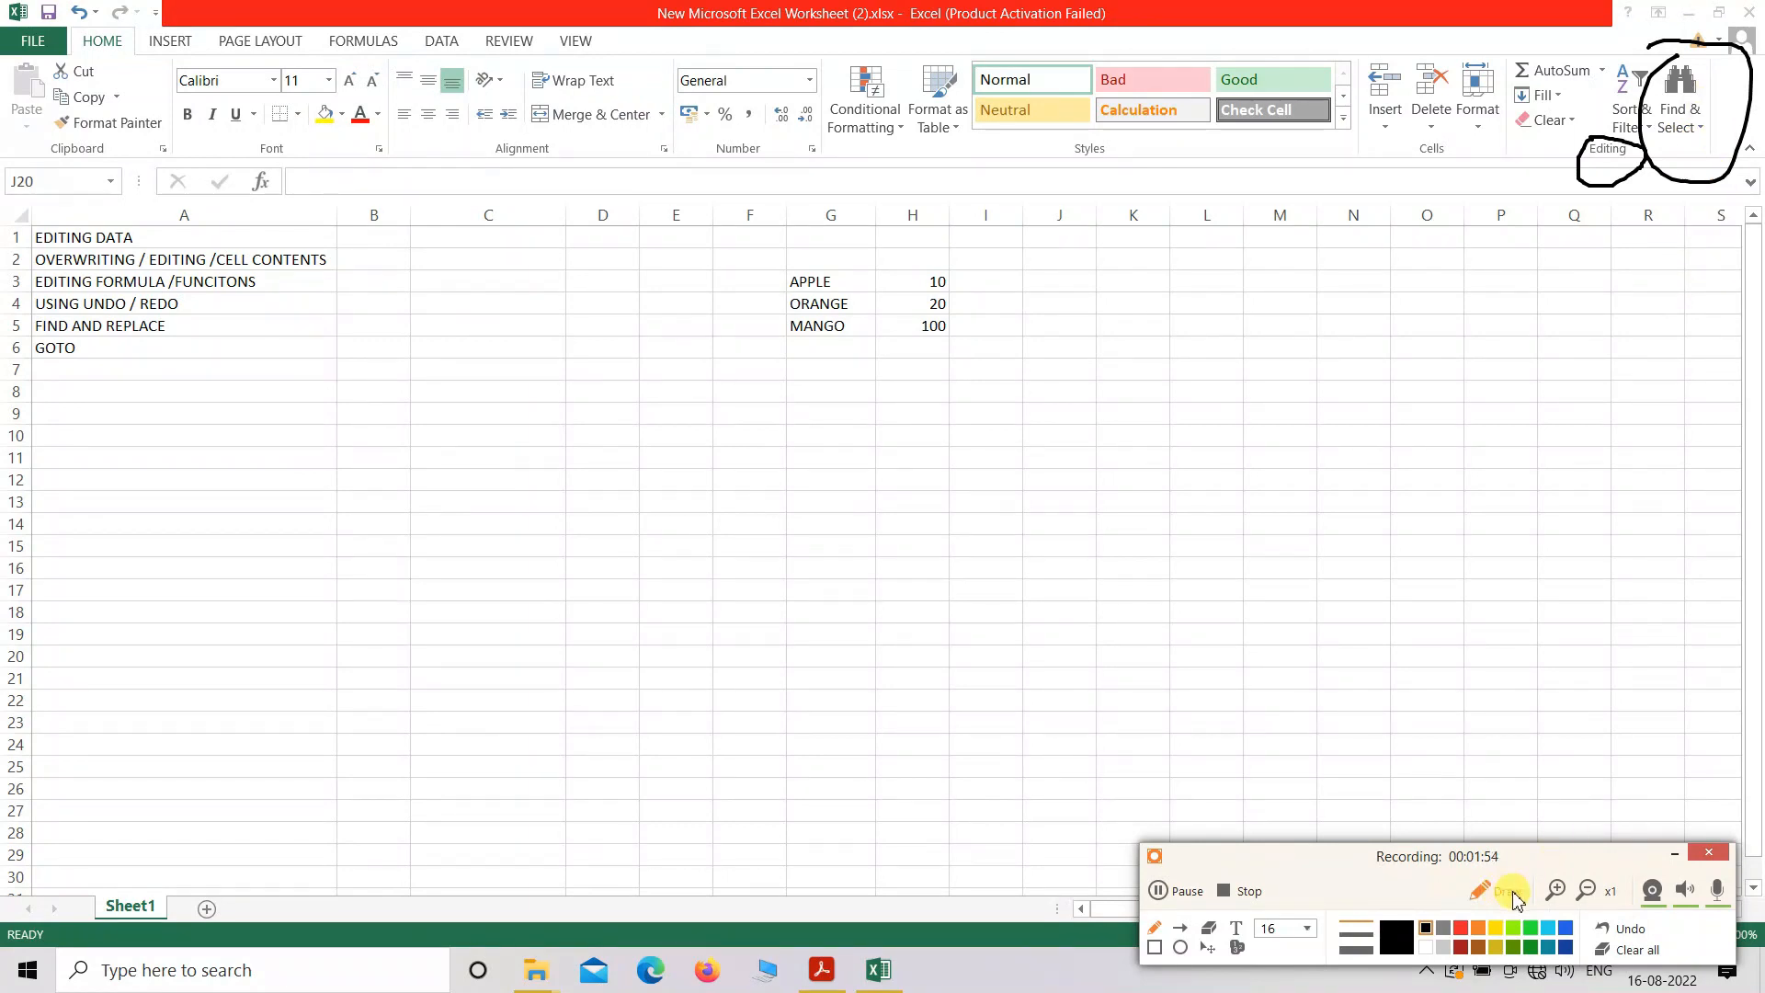
click(1632, 947)
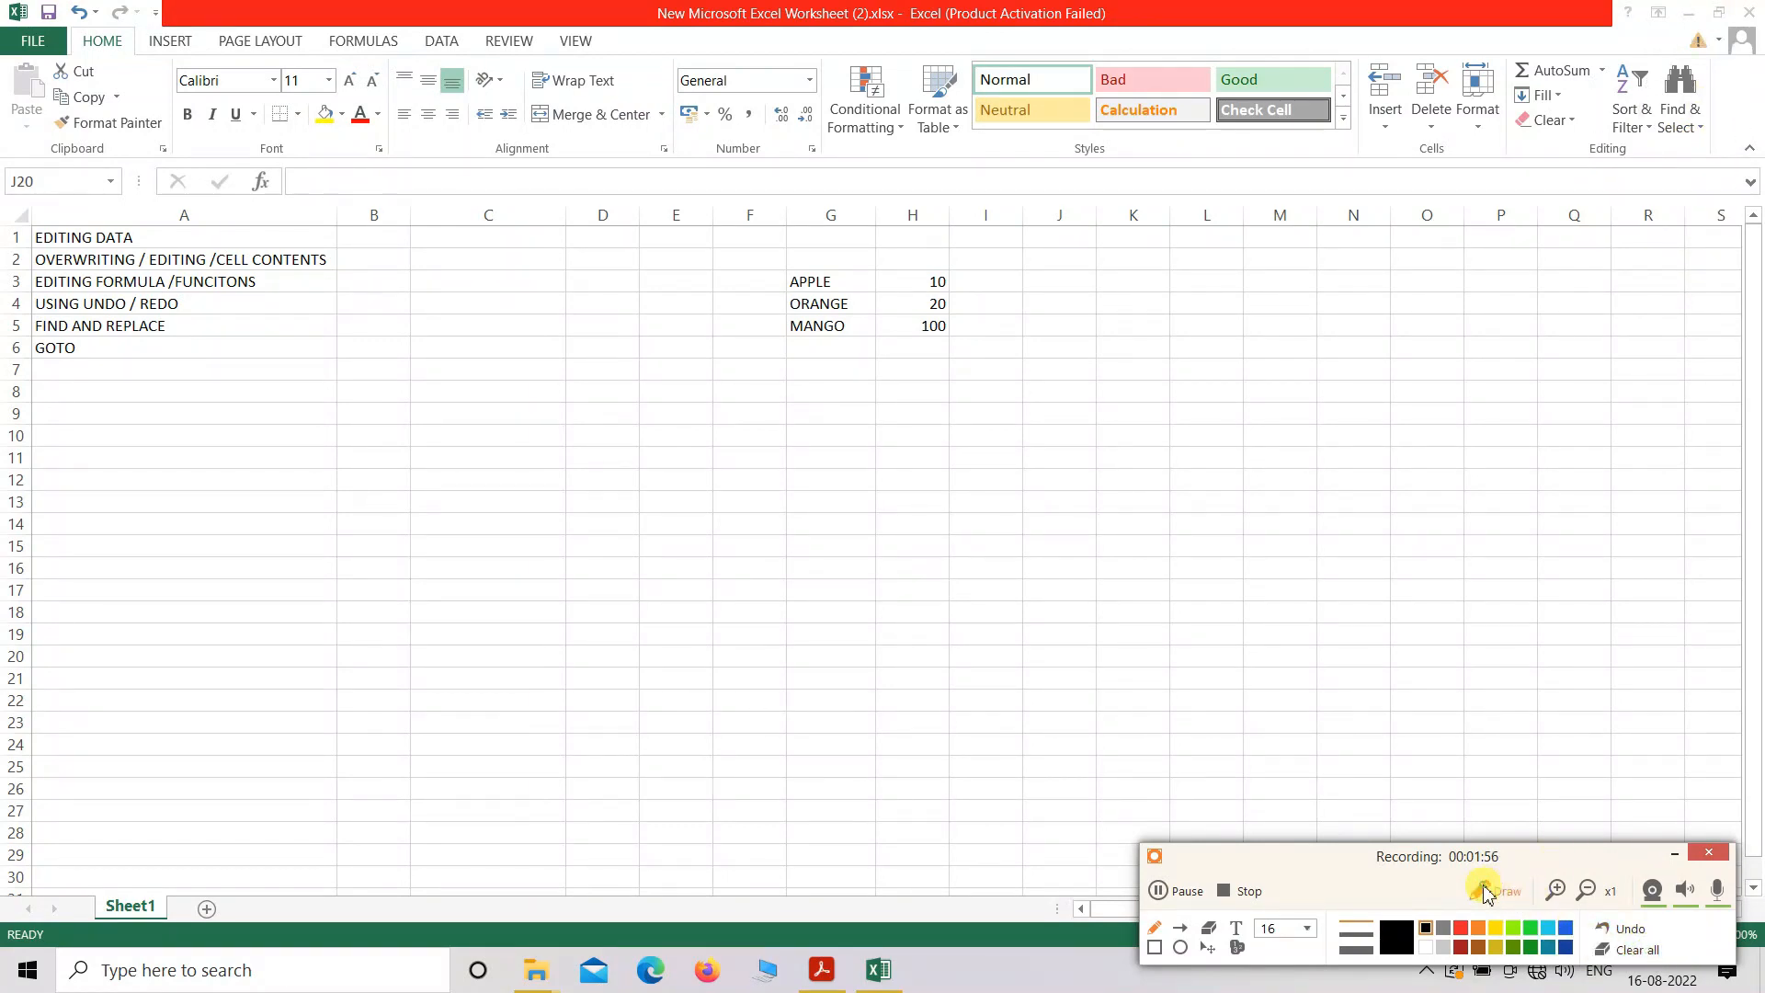
click(1486, 890)
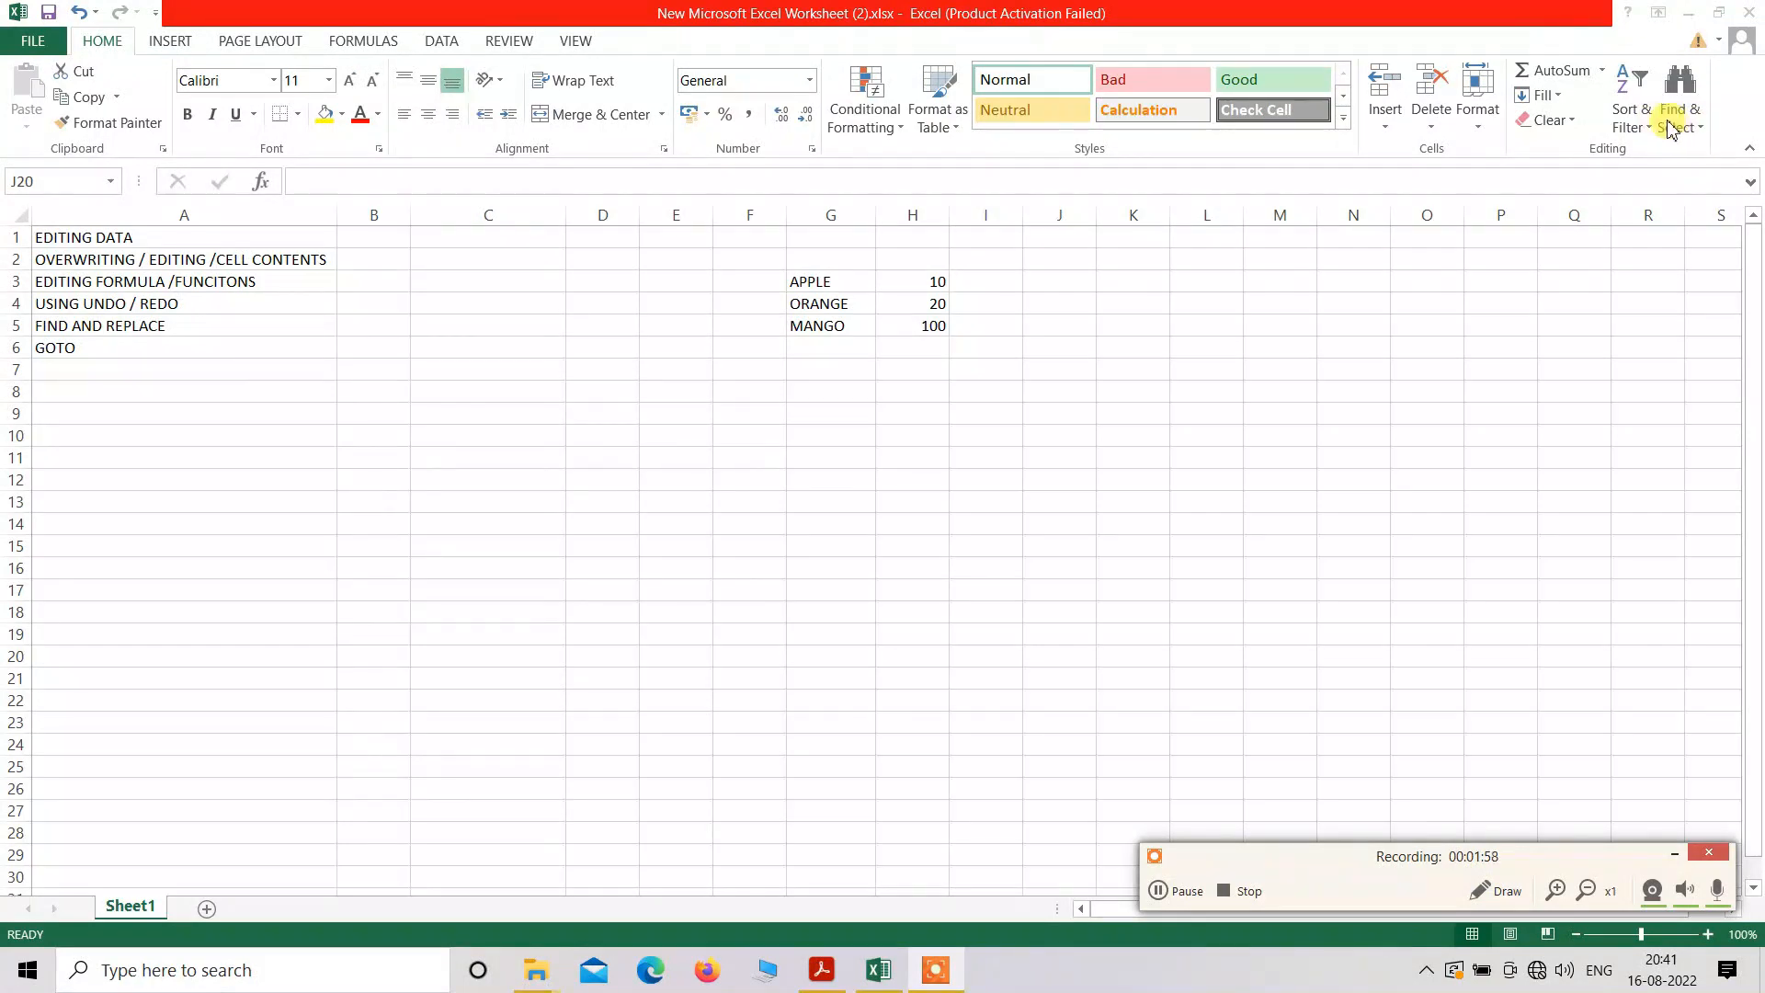
- Use Find to locate the value 100 in the worksheet, keeping the dialog clear of the fruit data
click(1702, 126)
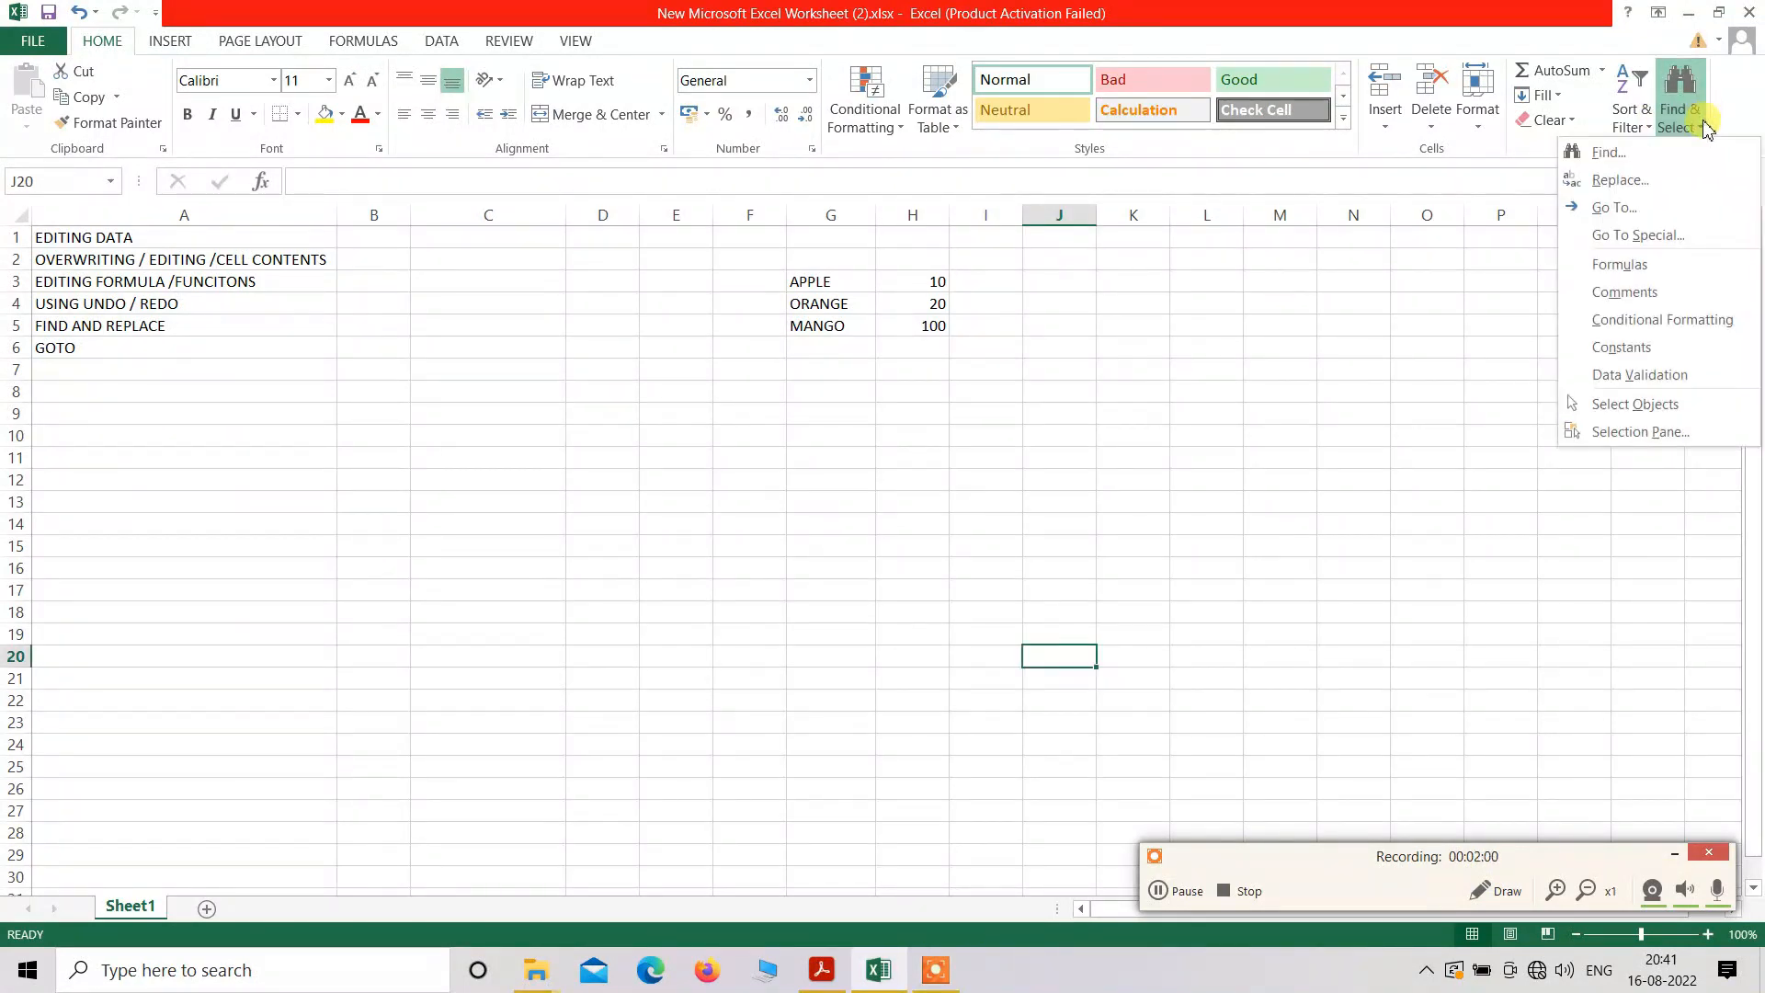
click(1638, 166)
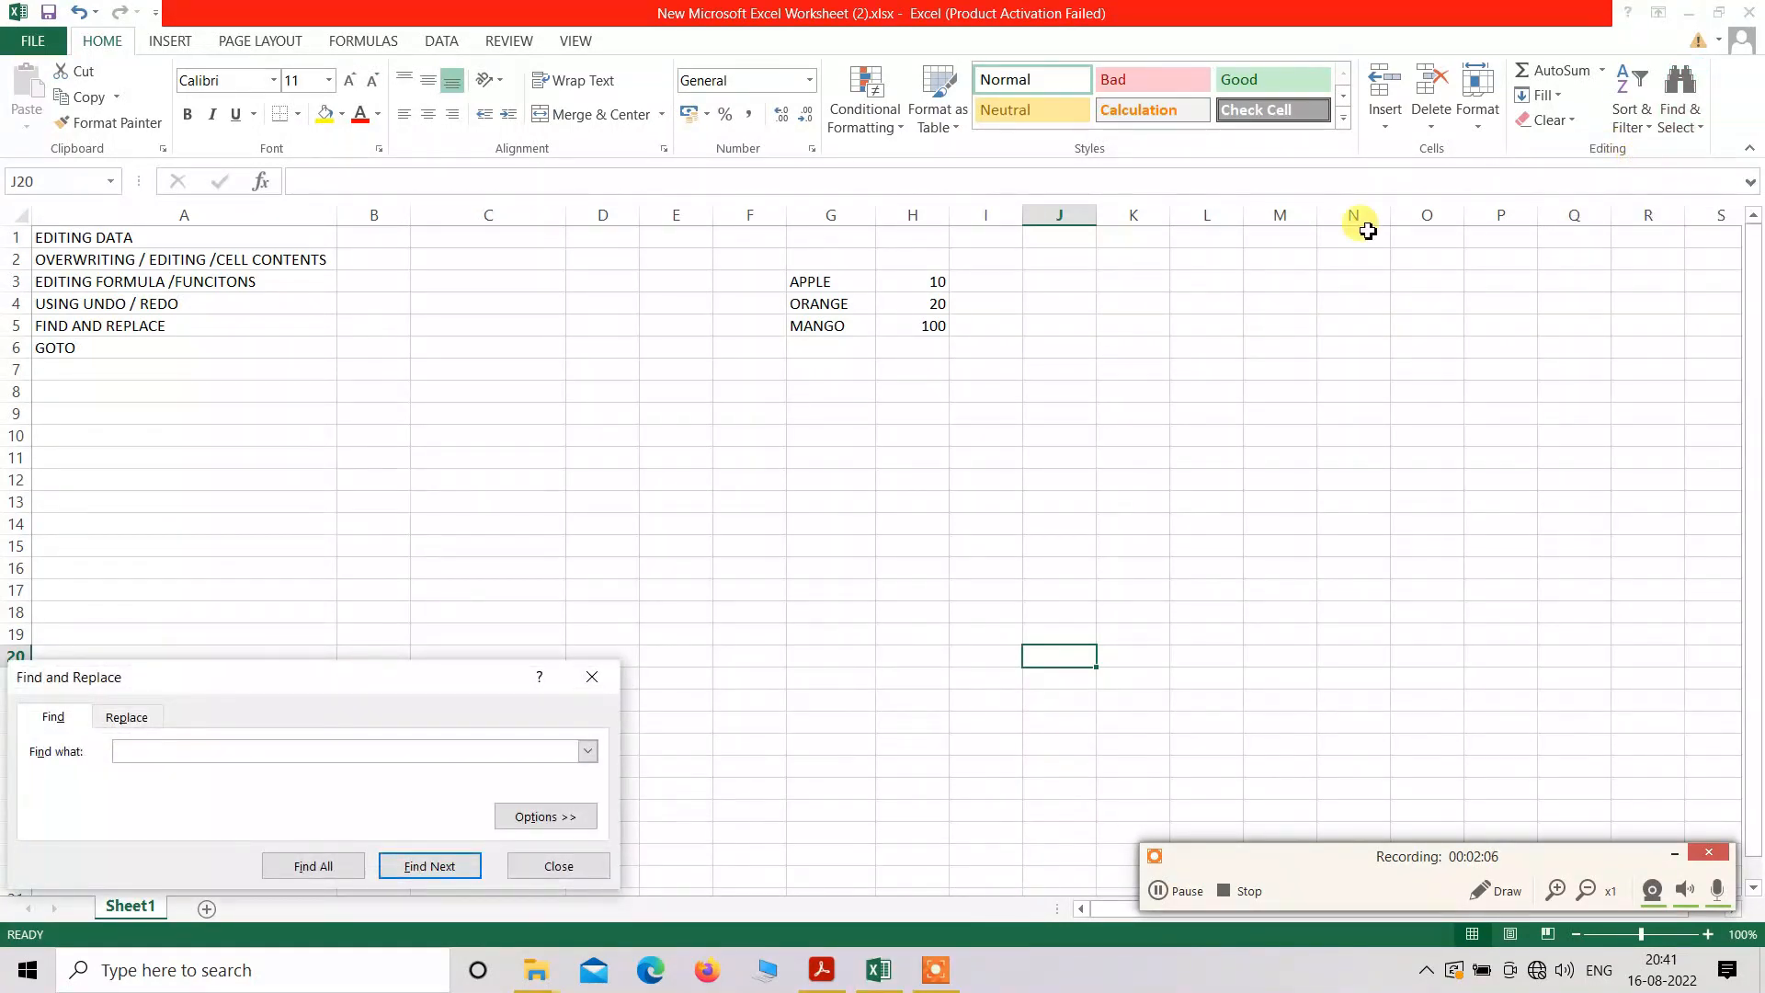
drag(432, 678, 991, 497)
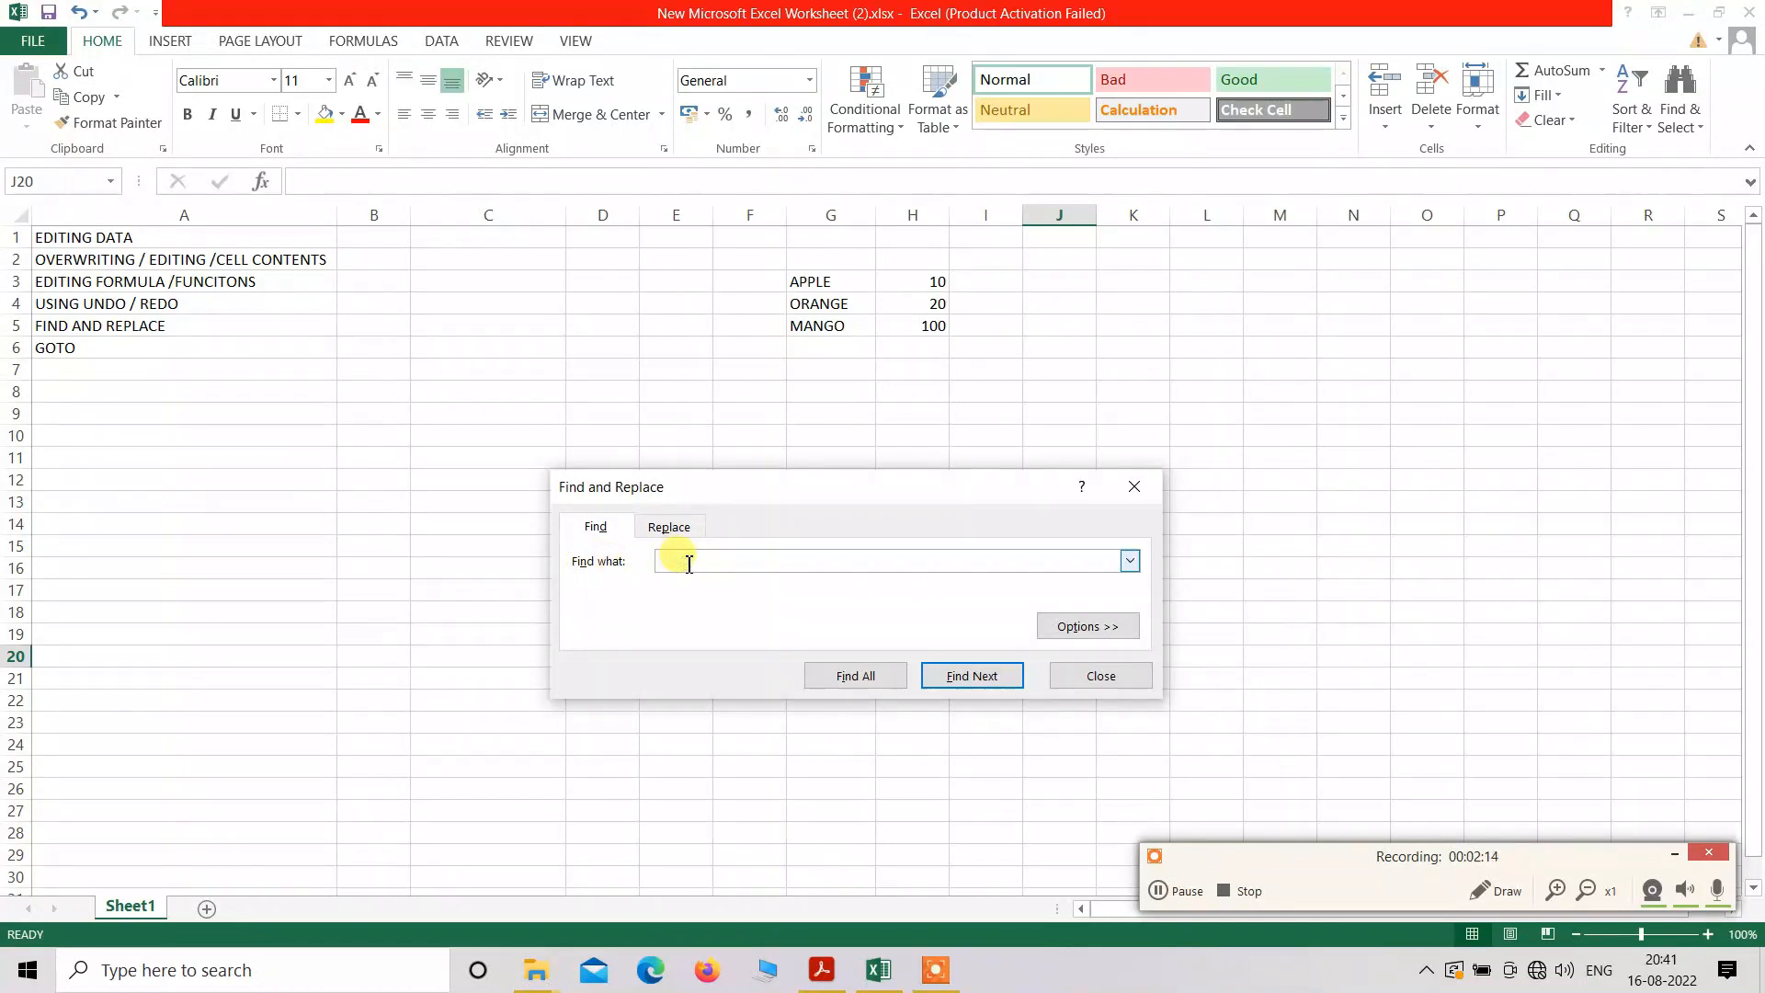
drag(699, 488, 749, 467)
click(804, 534)
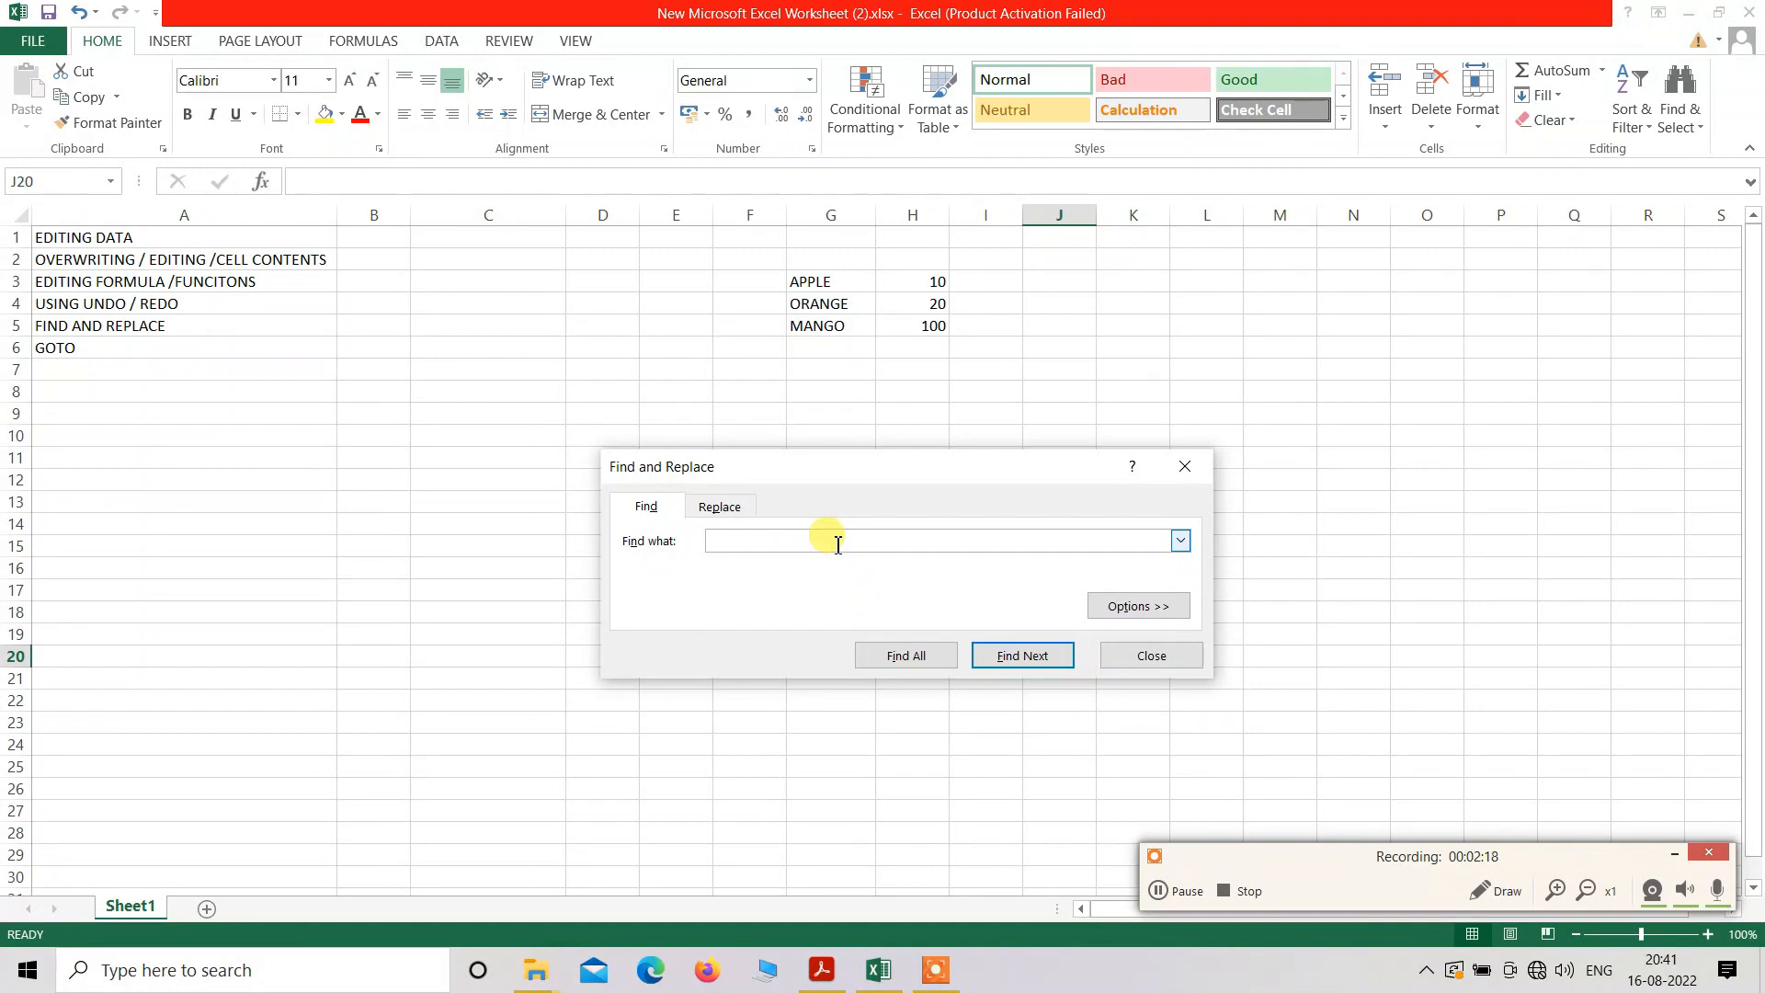
text(100)
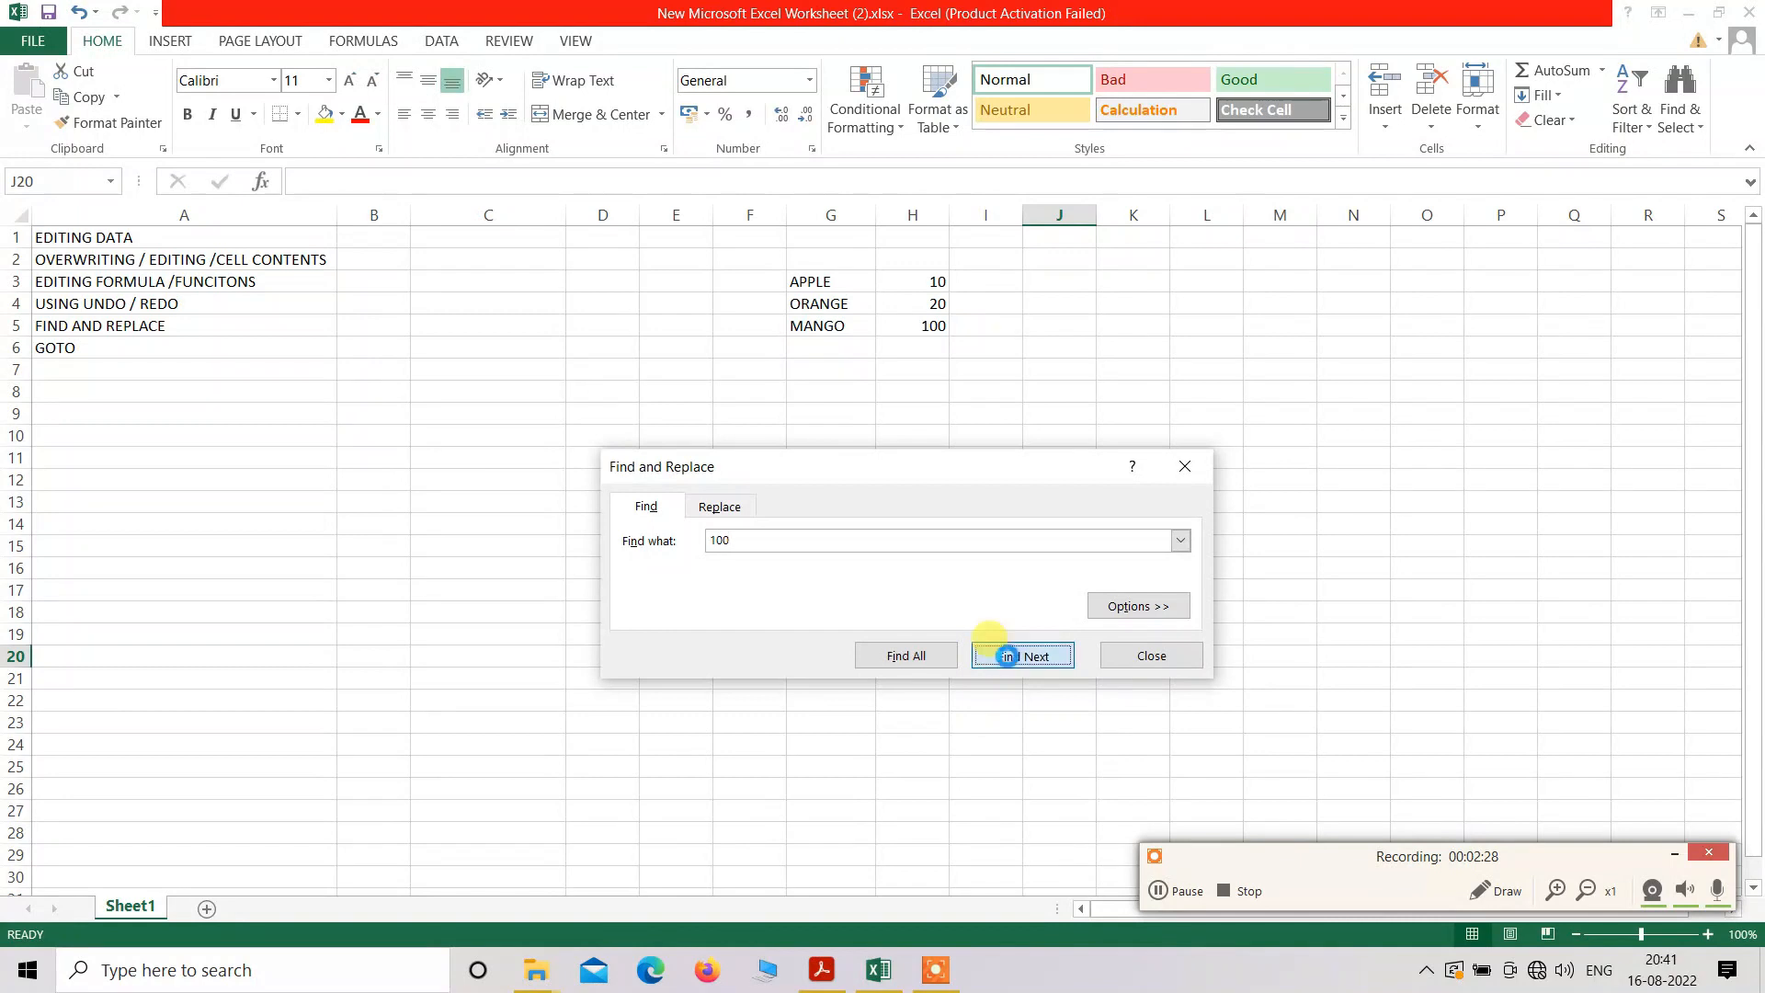
click(1007, 655)
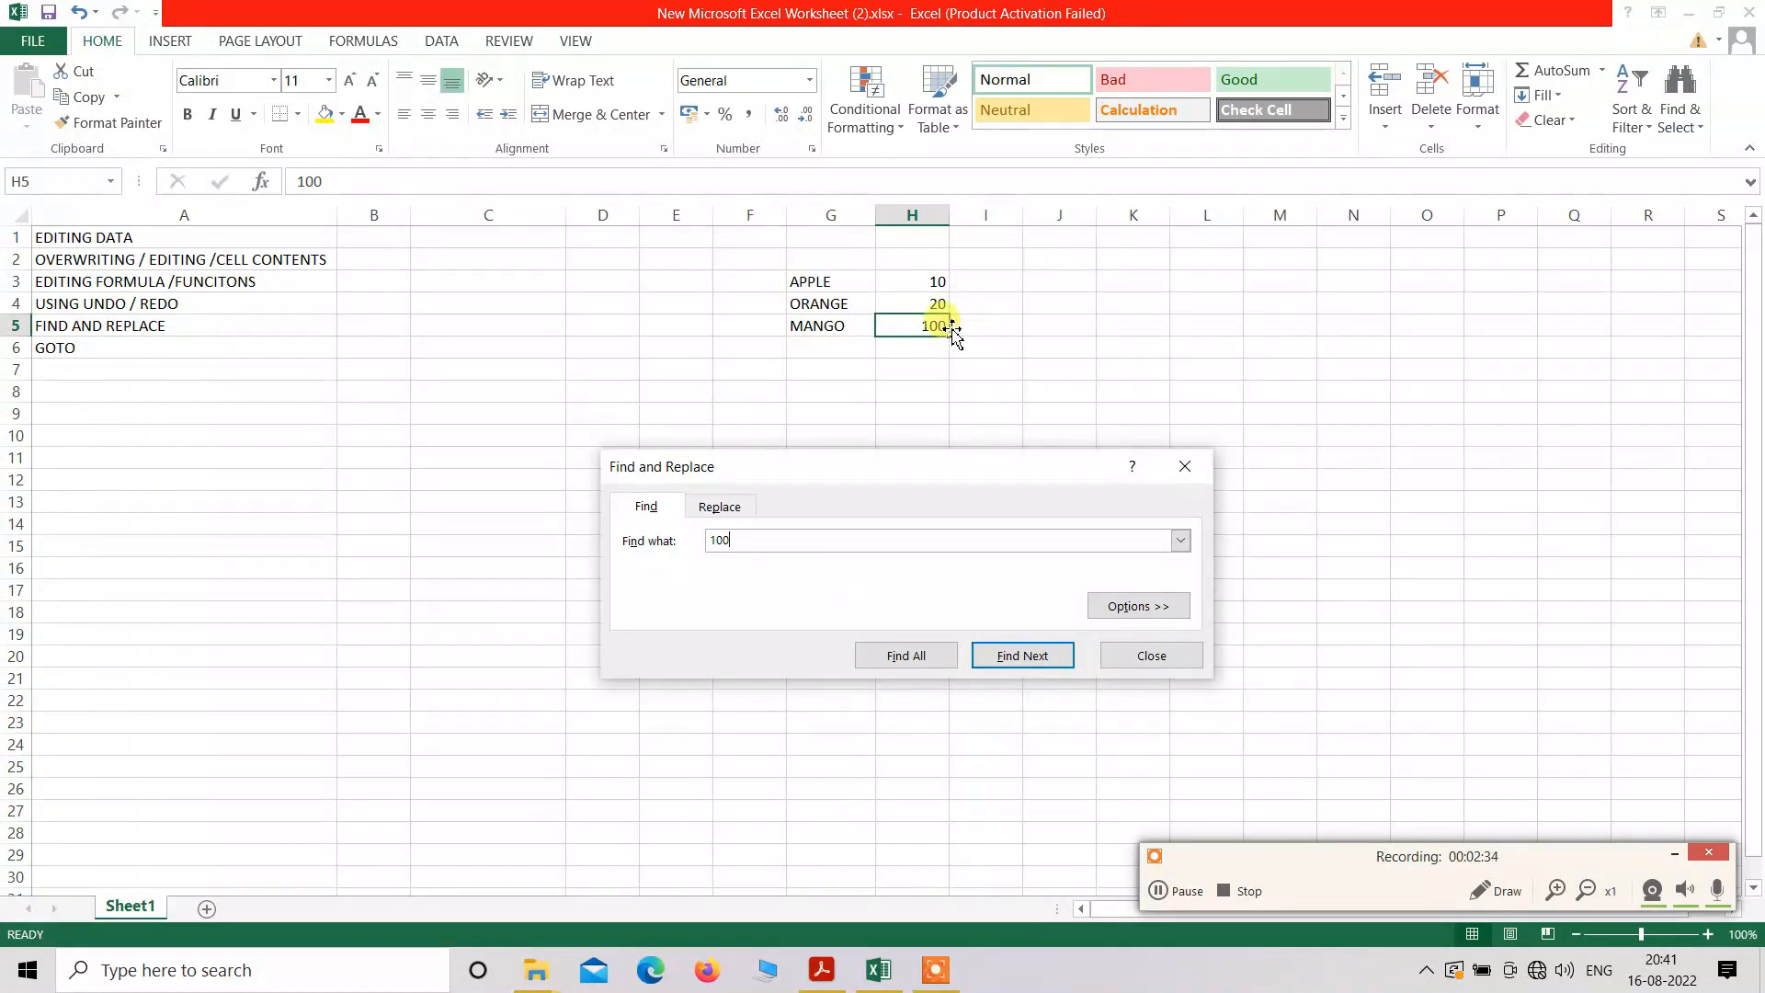
click(1708, 934)
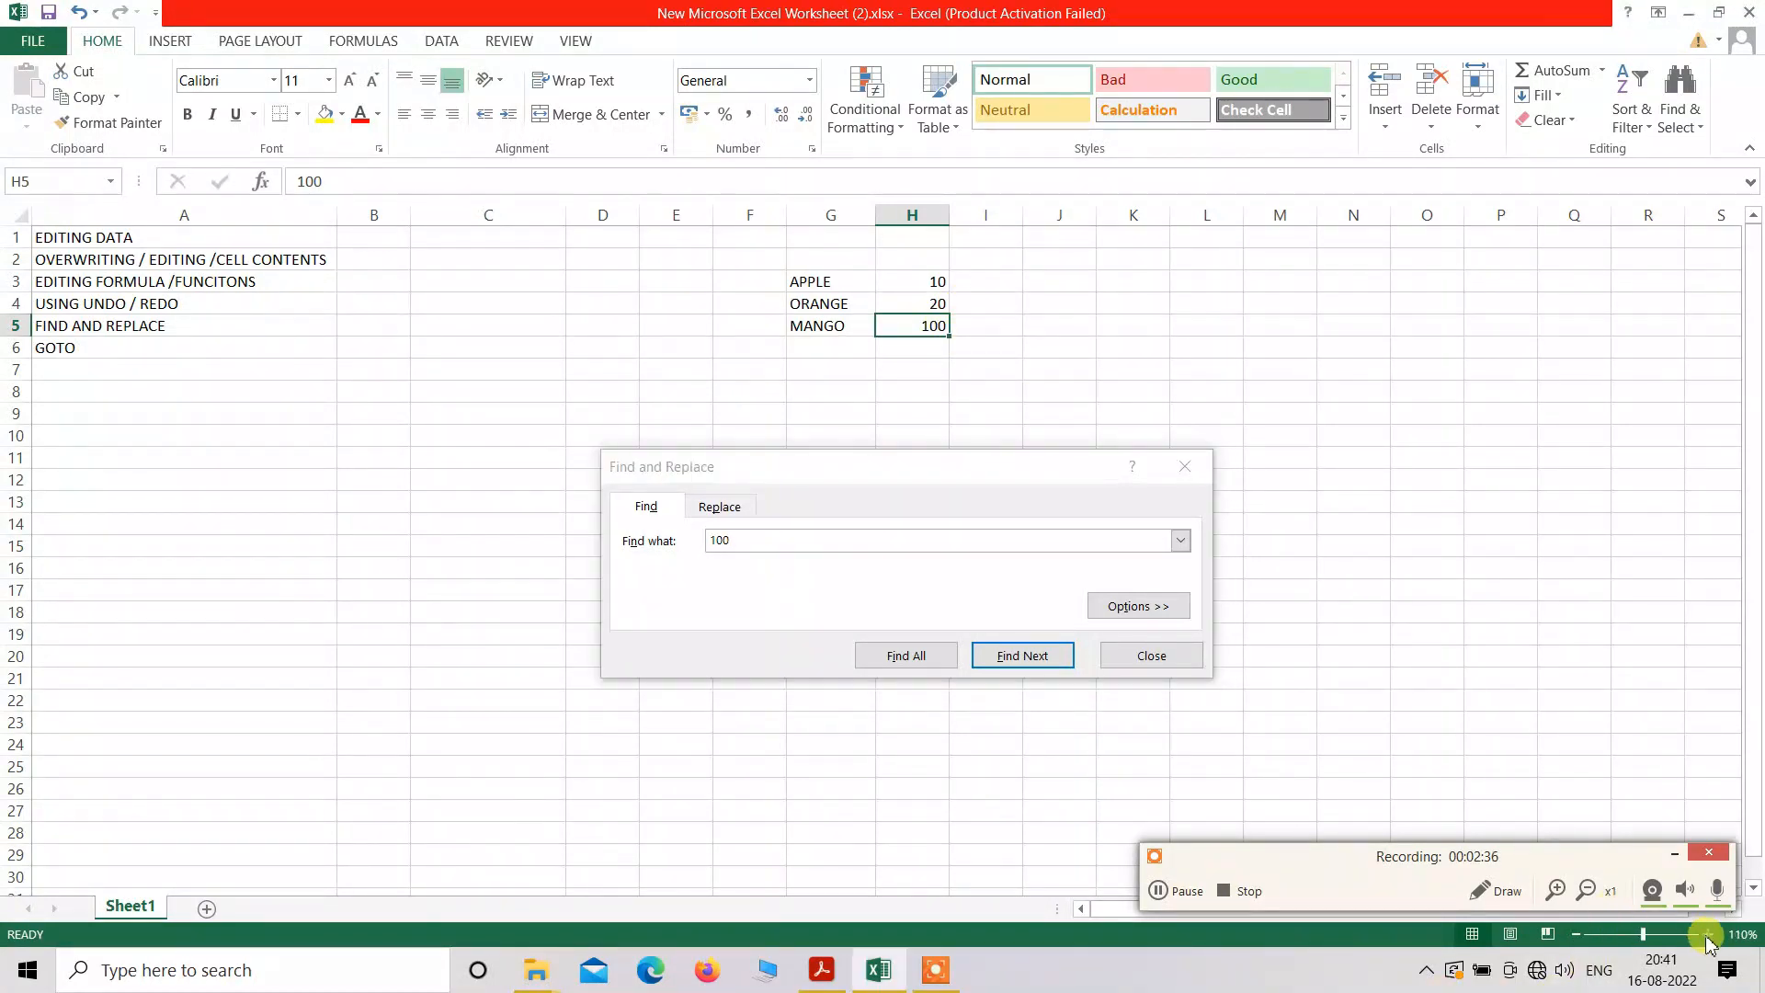
click(1707, 934)
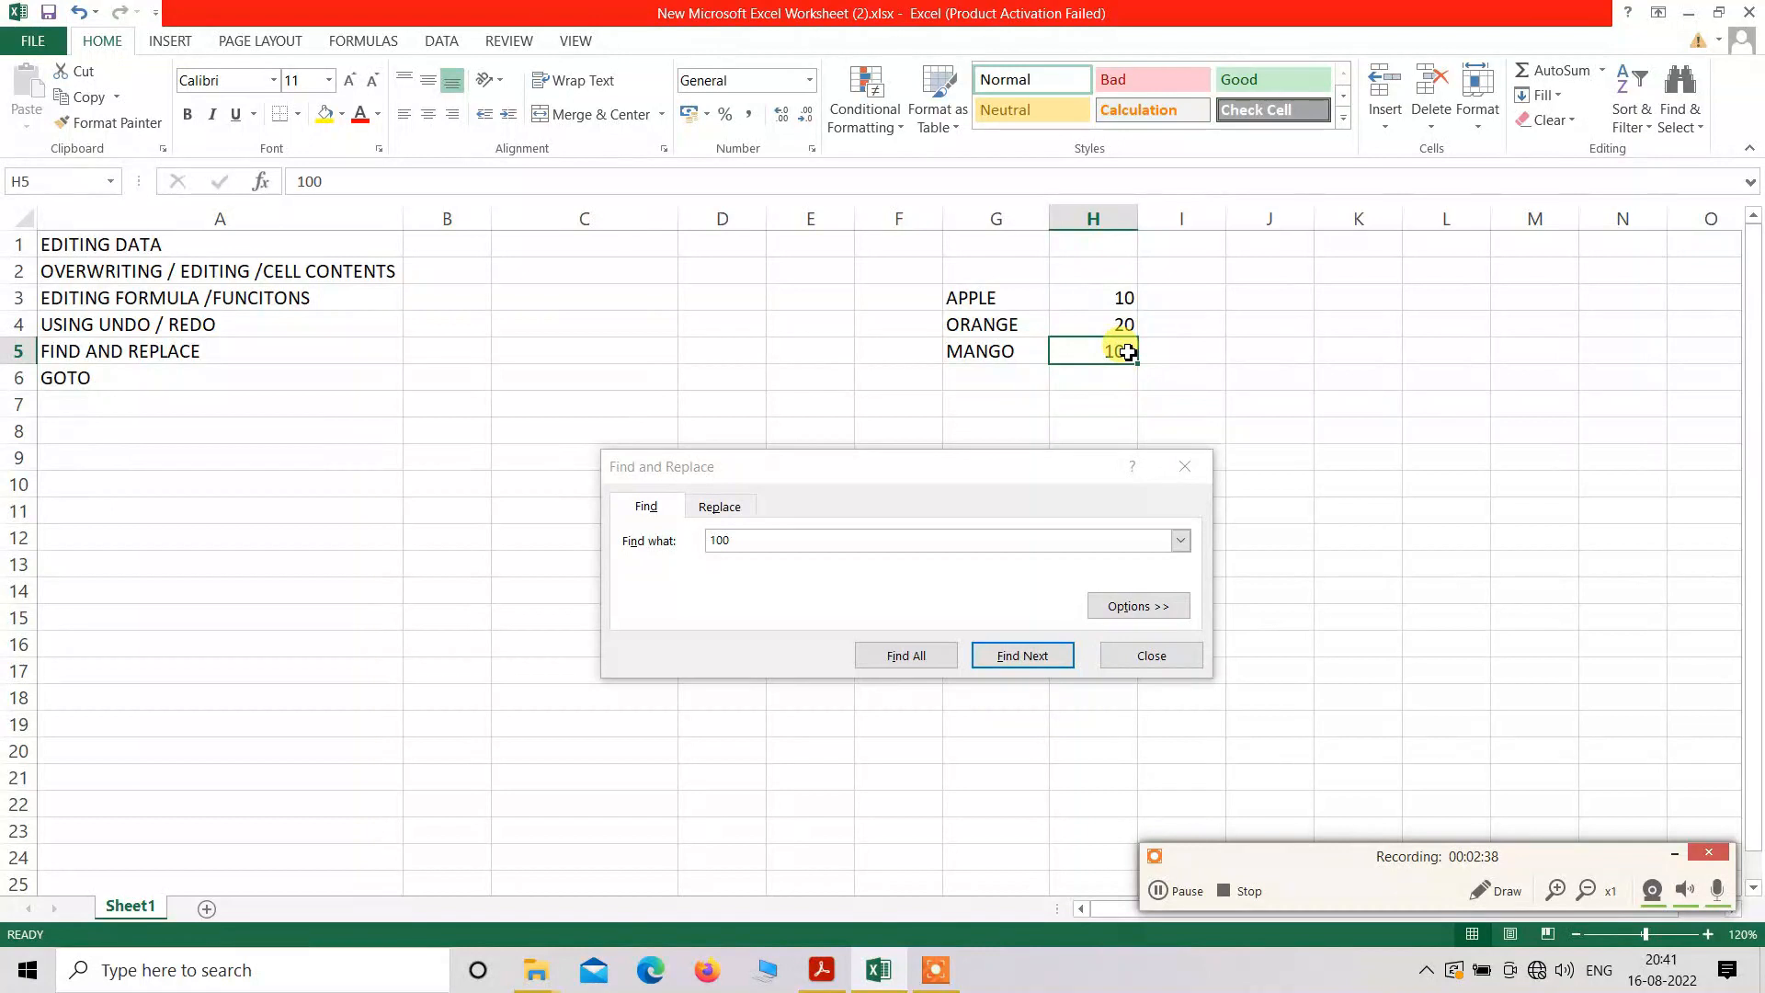
- Change the search text to A and step repeatedly through the matching cells in the worksheet
drag(790, 534, 646, 527)
key(BackSpace)
text(A)
click(982, 659)
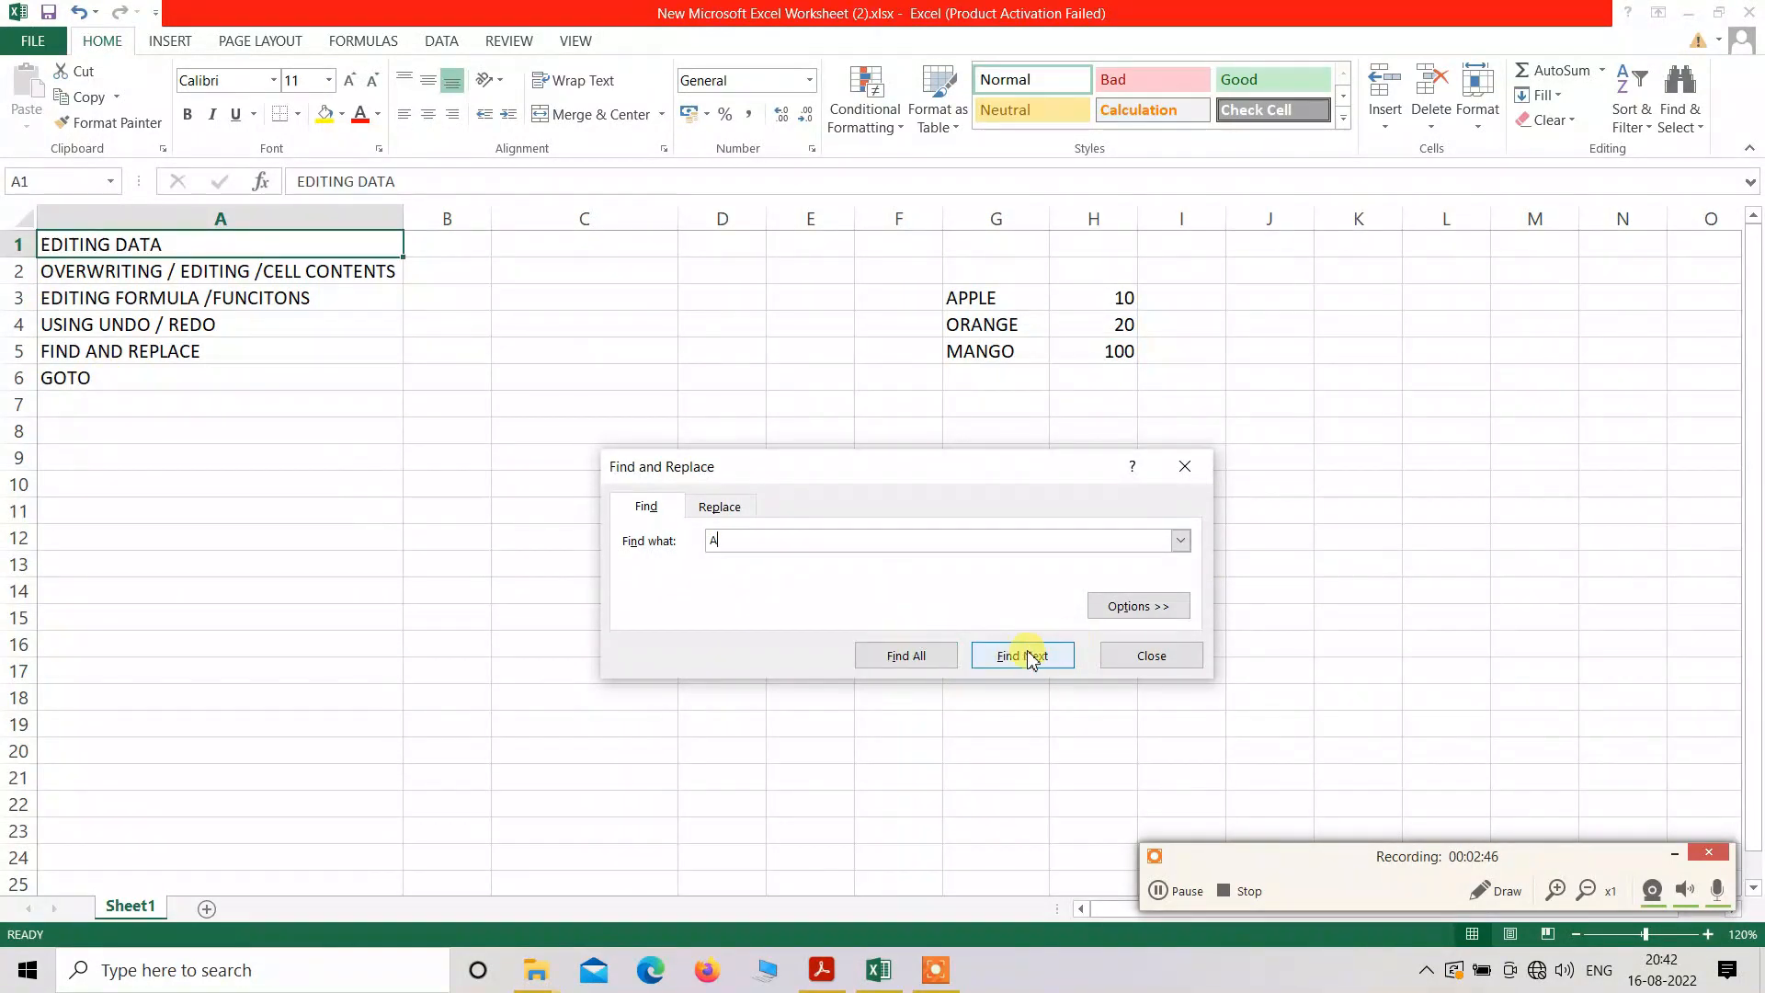
click(1022, 656)
click(1023, 655)
click(1022, 655)
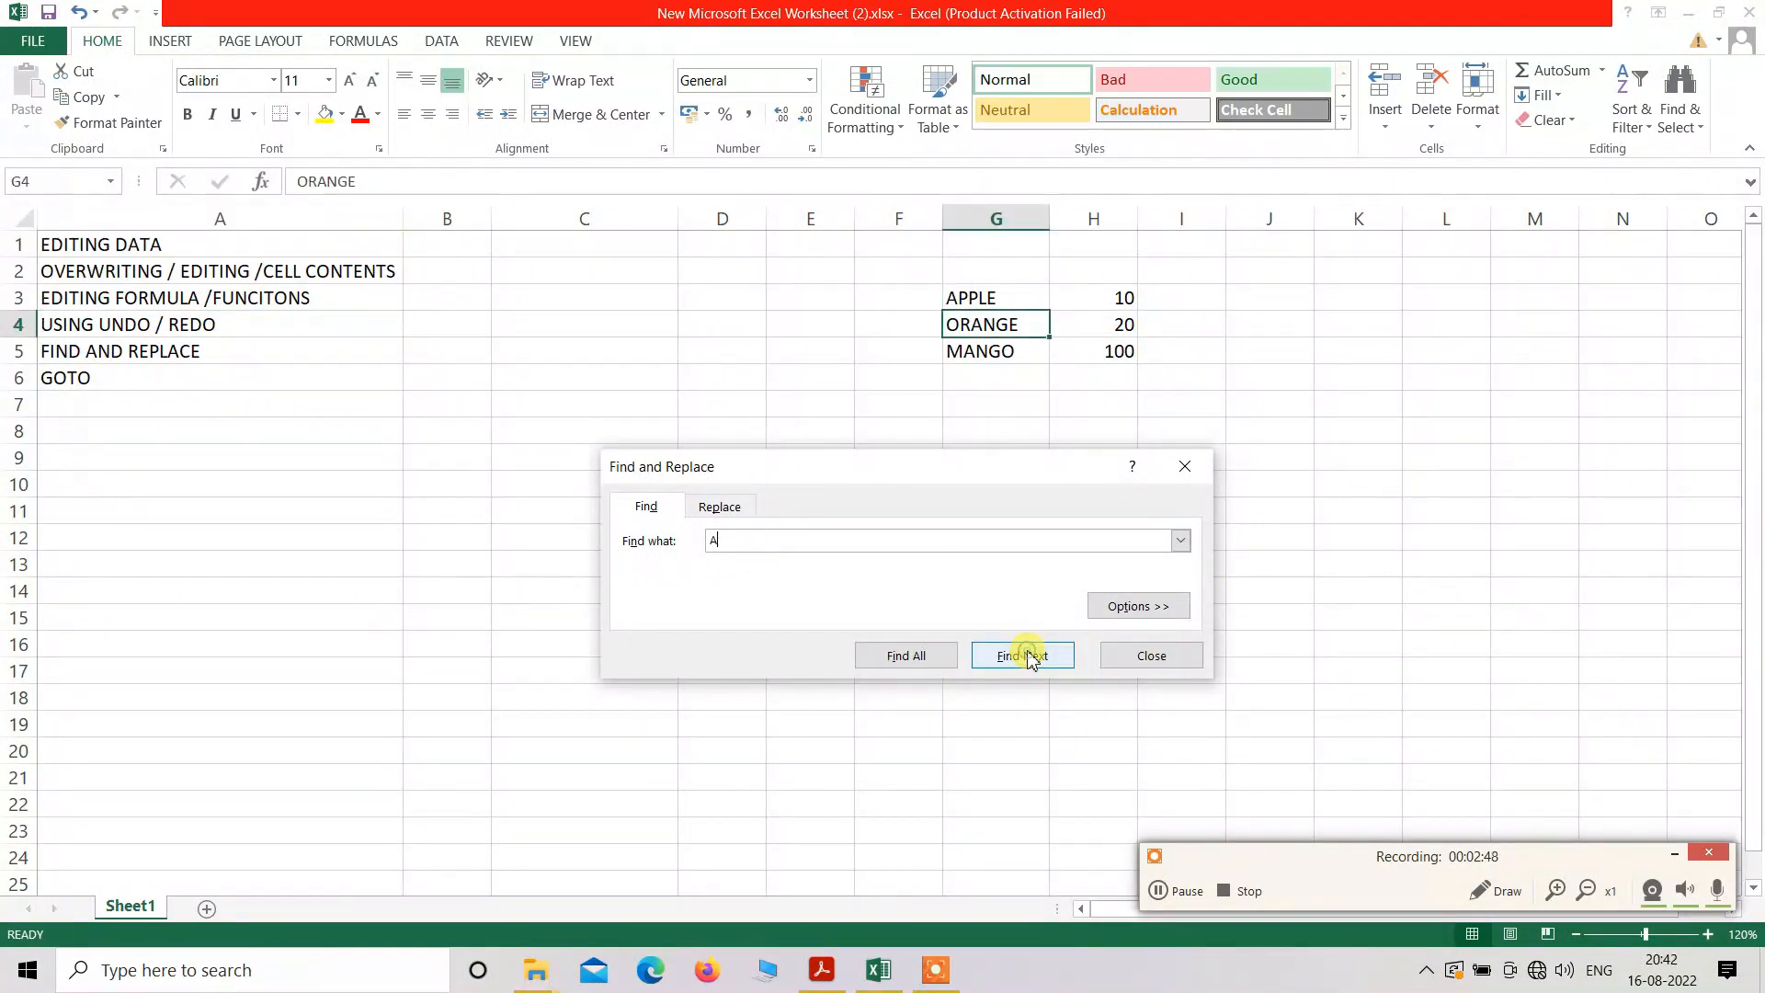
click(1028, 656)
click(1034, 659)
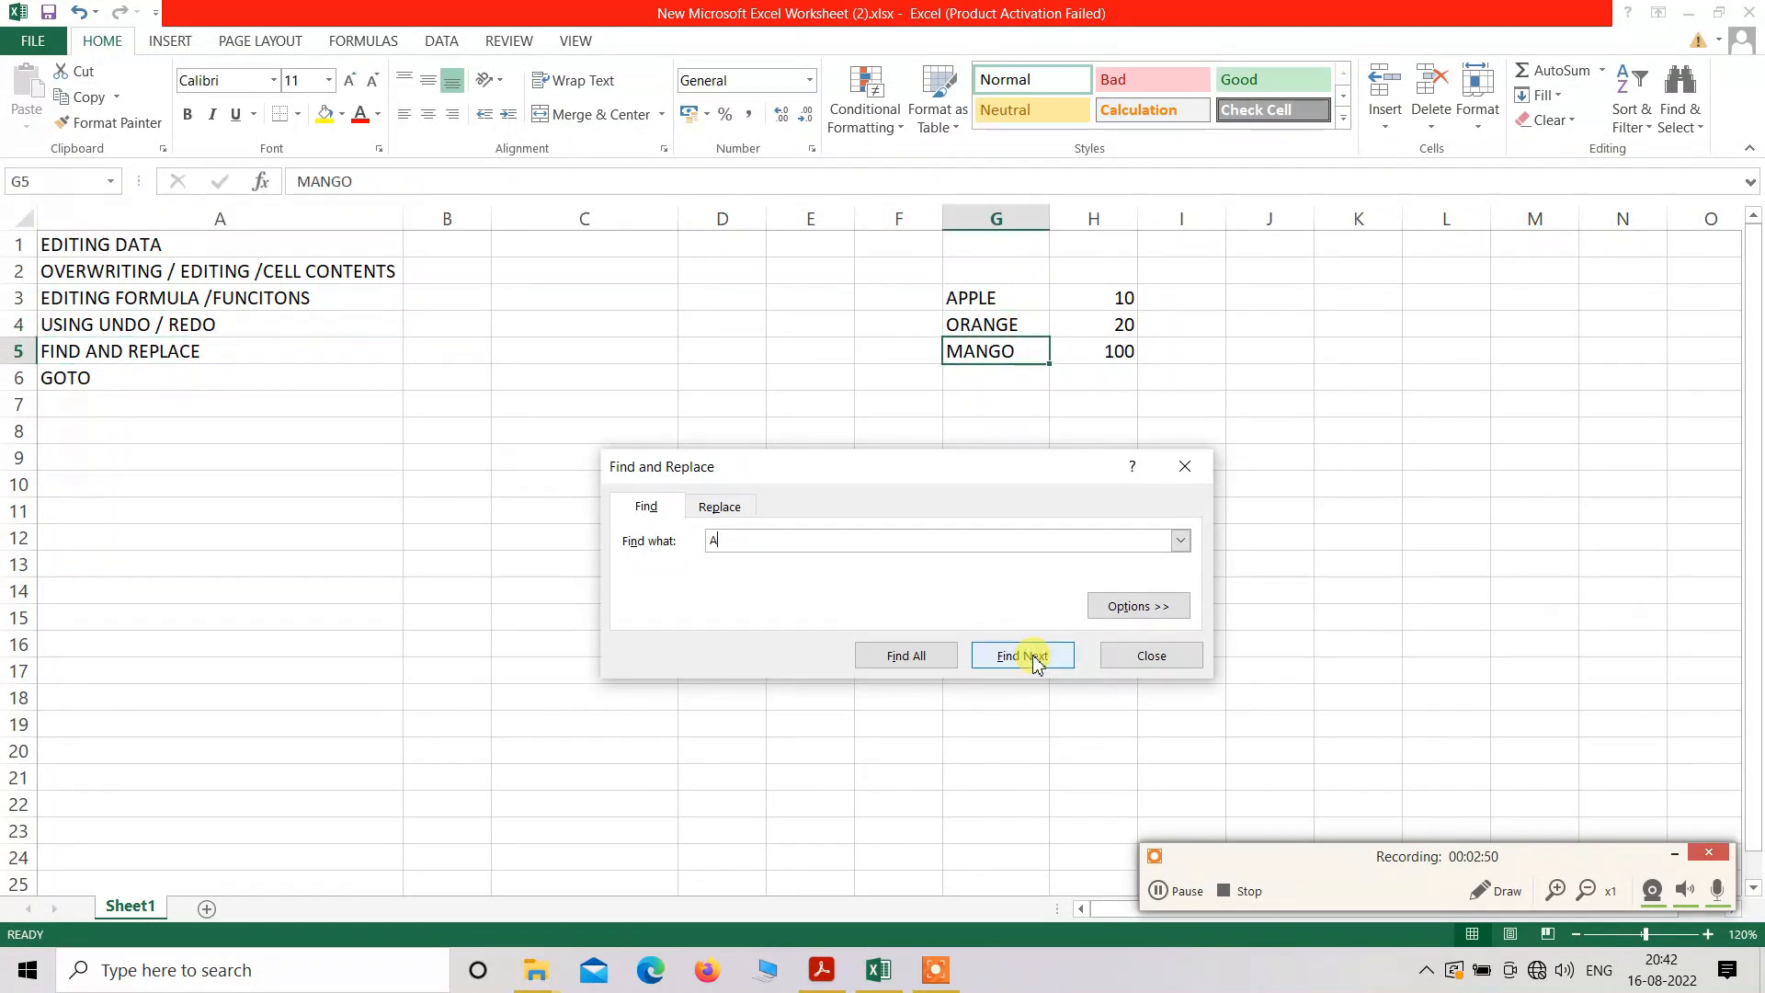
click(1033, 660)
click(1033, 660)
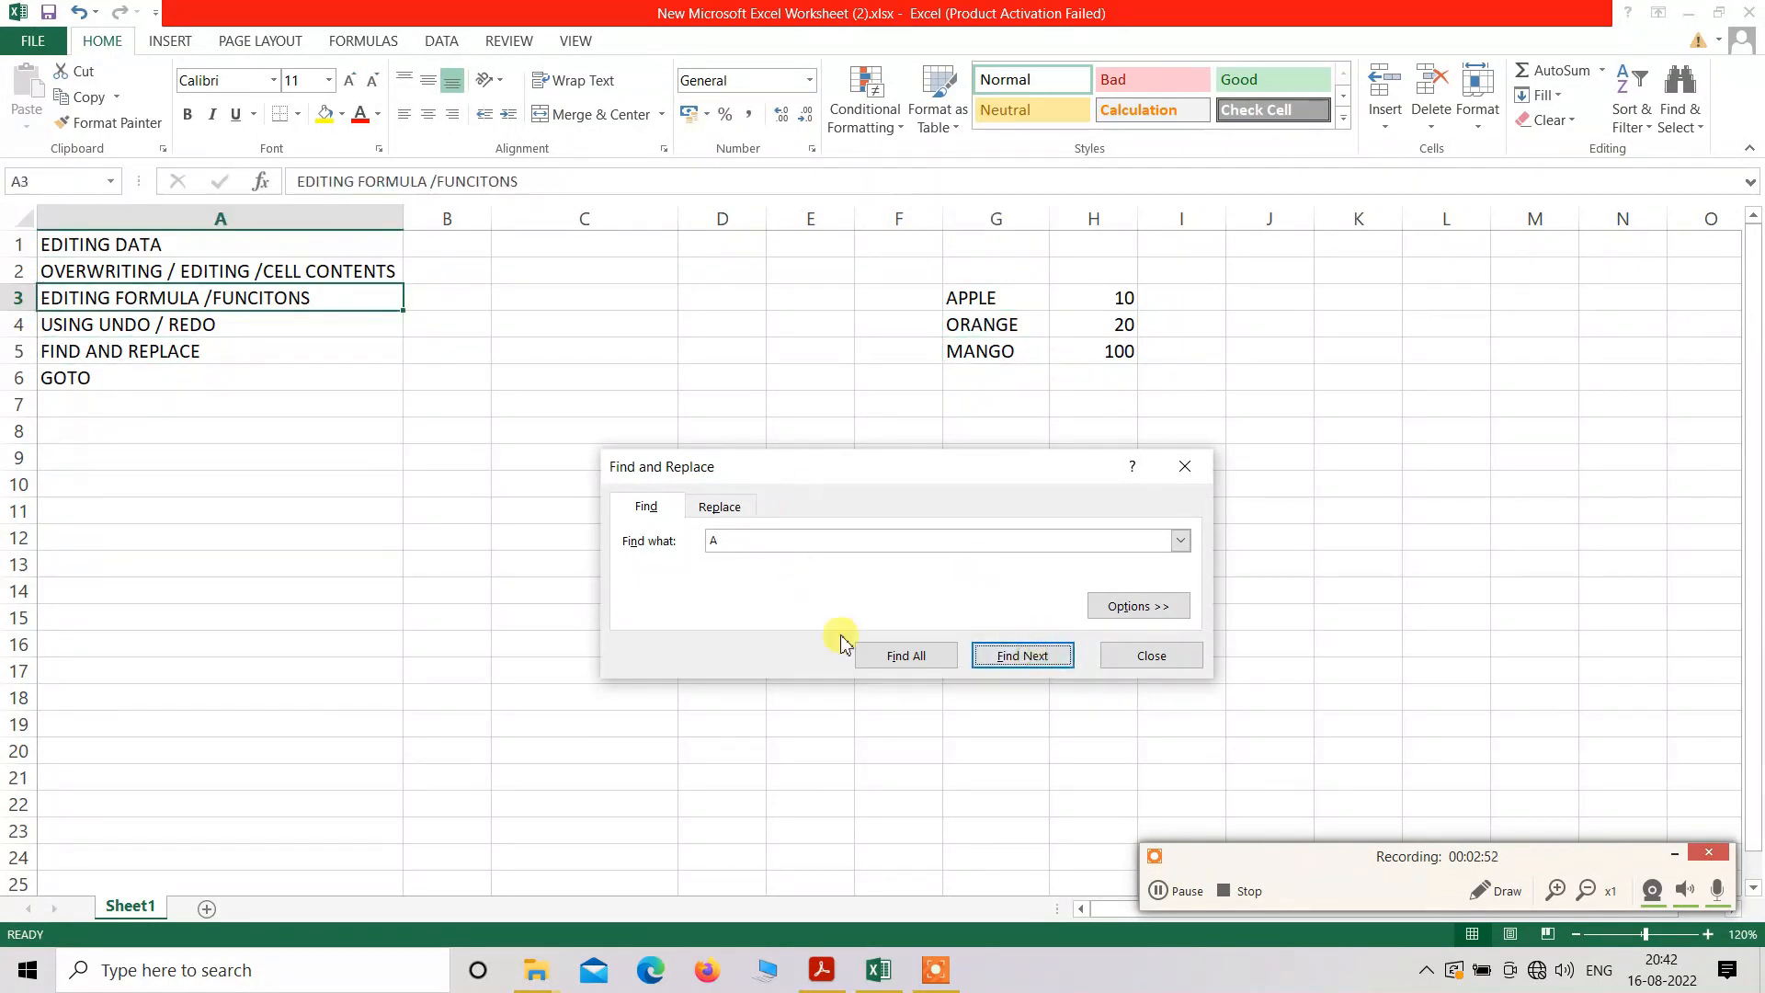
- List all cells containing A with Find All, enlarge the results list to view every match, and close the dialog
click(882, 654)
scroll(869, 717, down, 1)
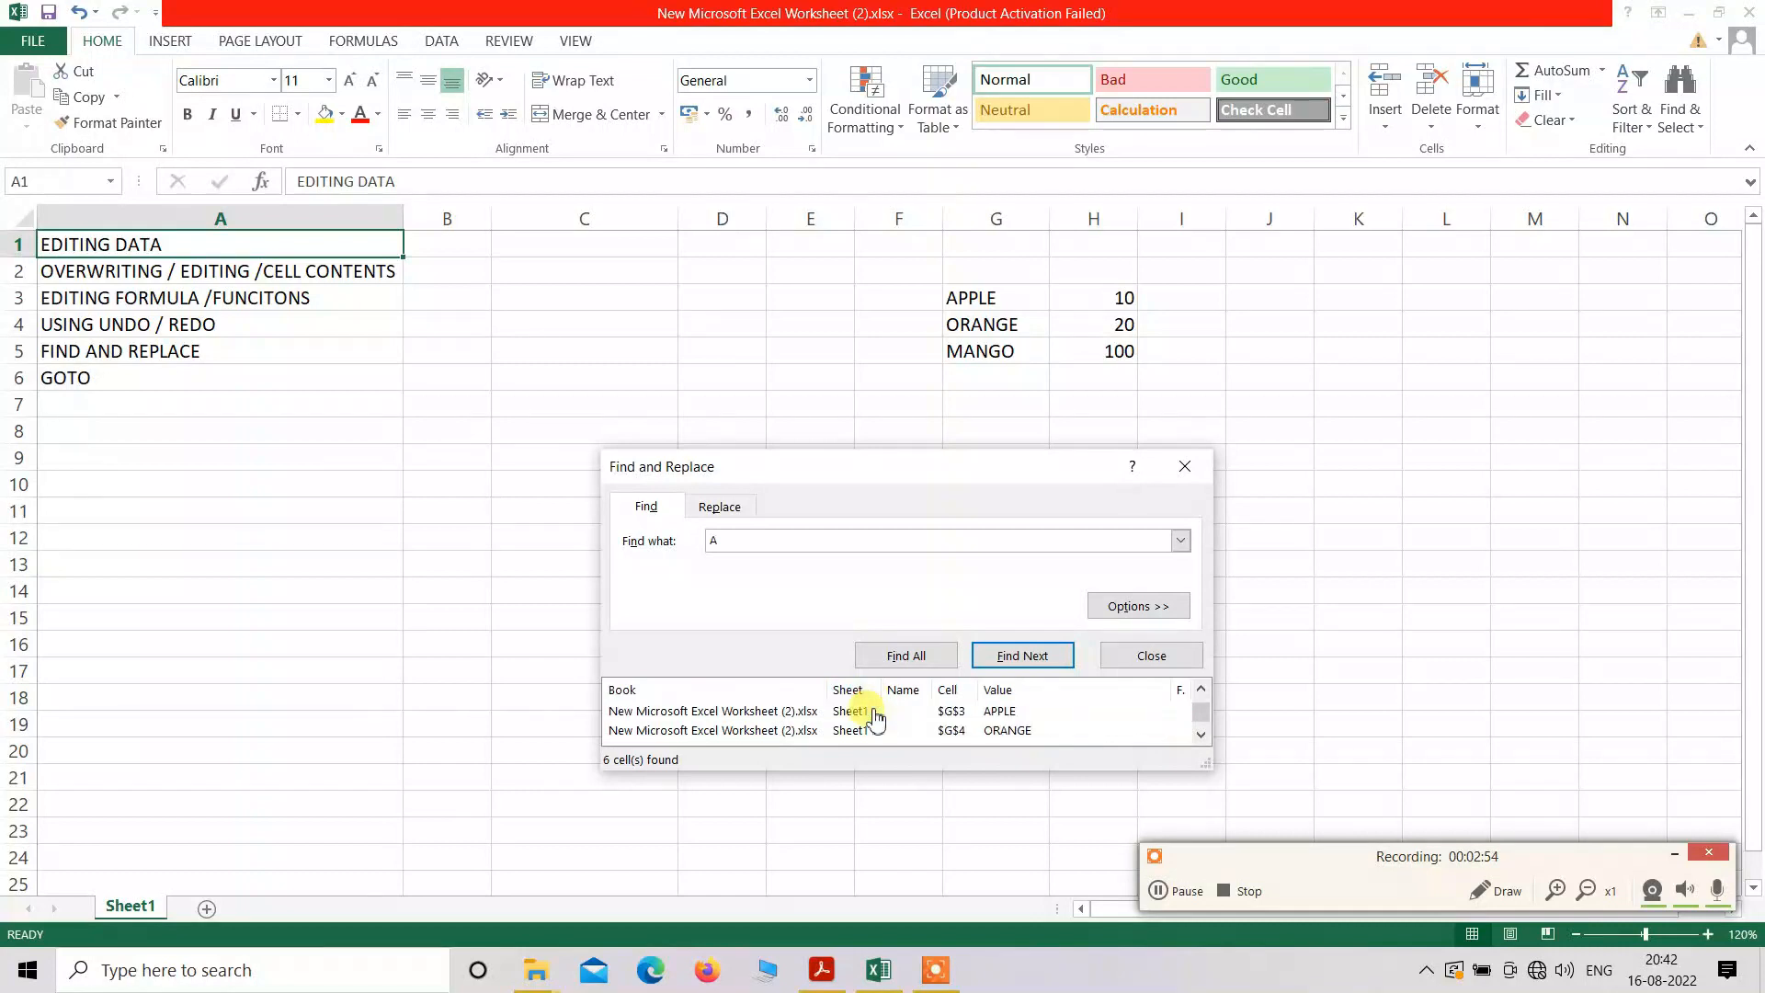
scroll(965, 717, down, 2)
drag(1216, 760, 1272, 866)
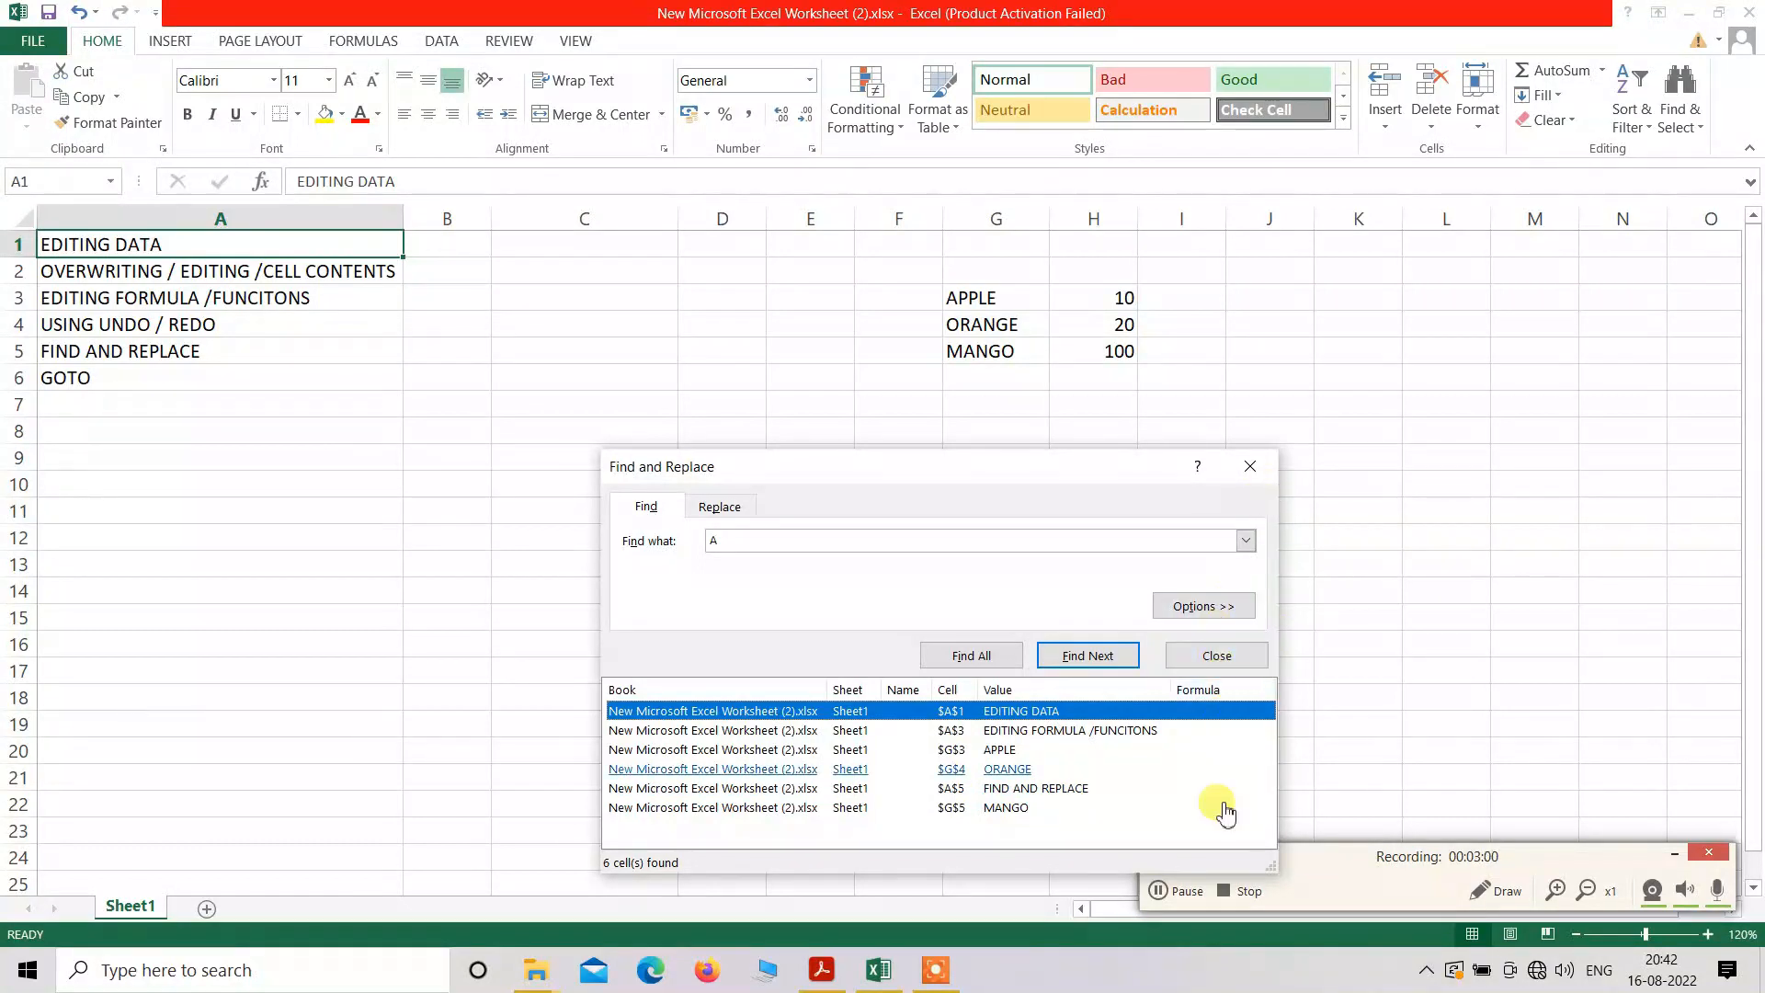
click(1216, 656)
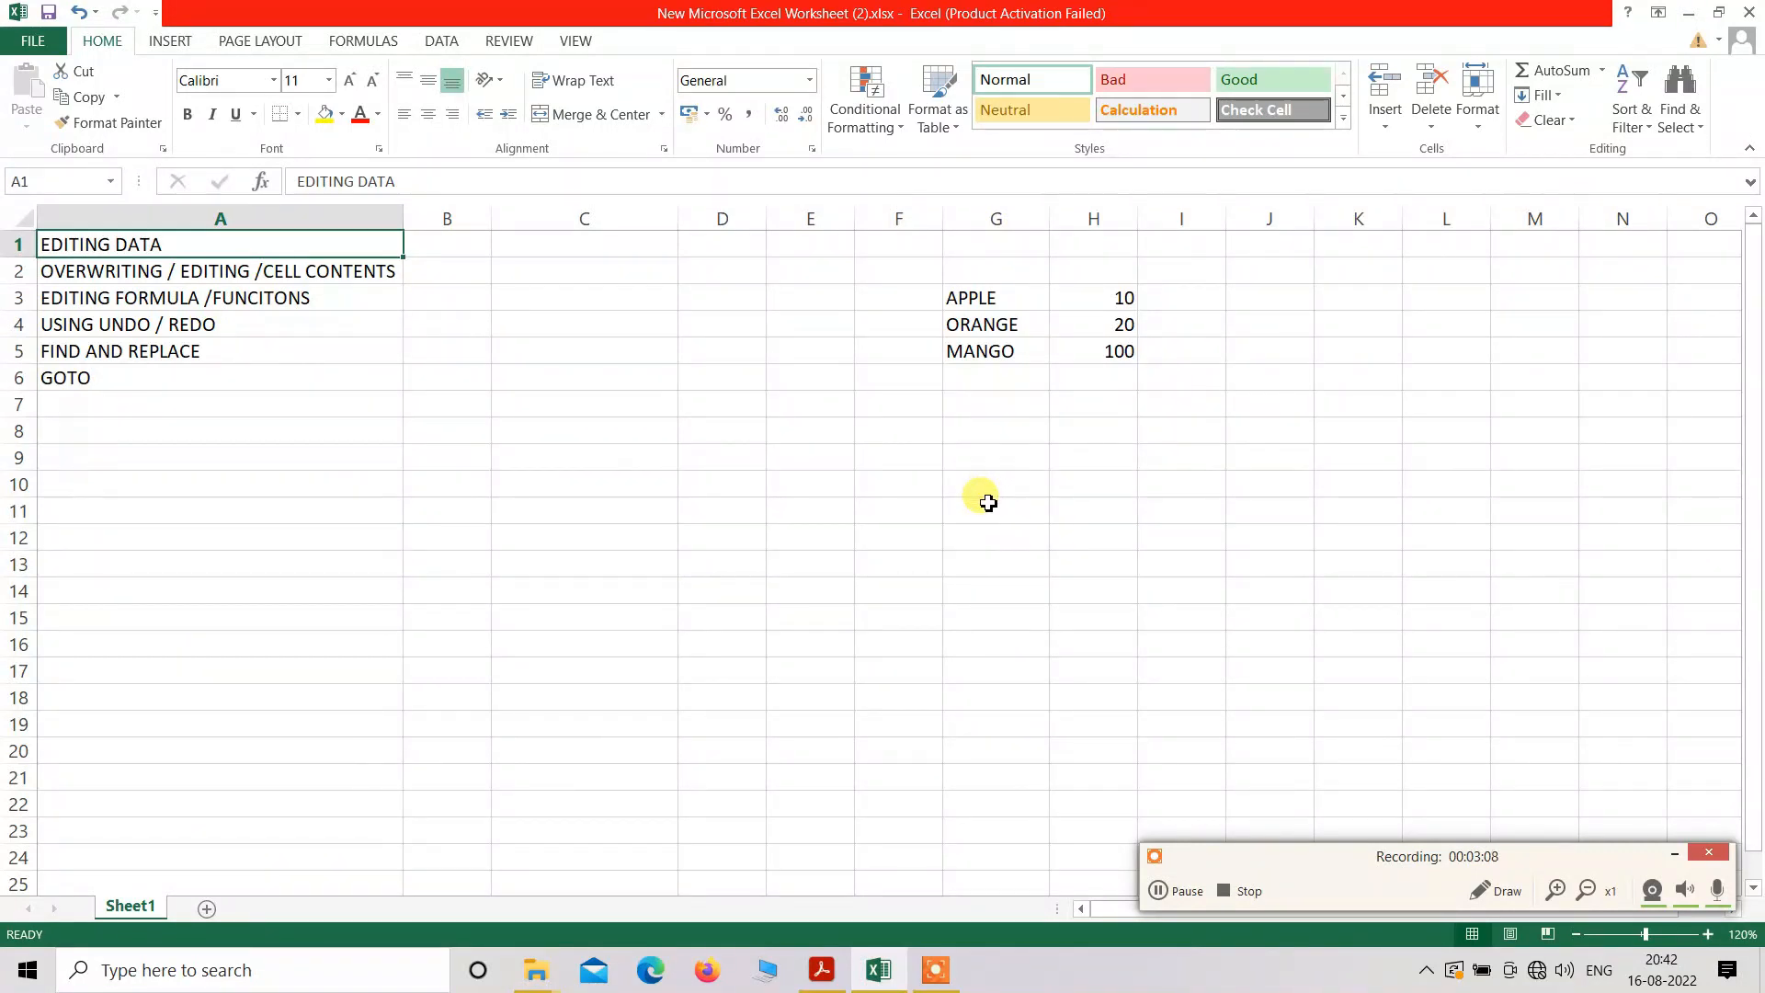
- Search the worksheet for APPLE with Find and clear the search text after locating the cell
key(ctrl+f)
drag(898, 595, 831, 481)
key(BackSpace)
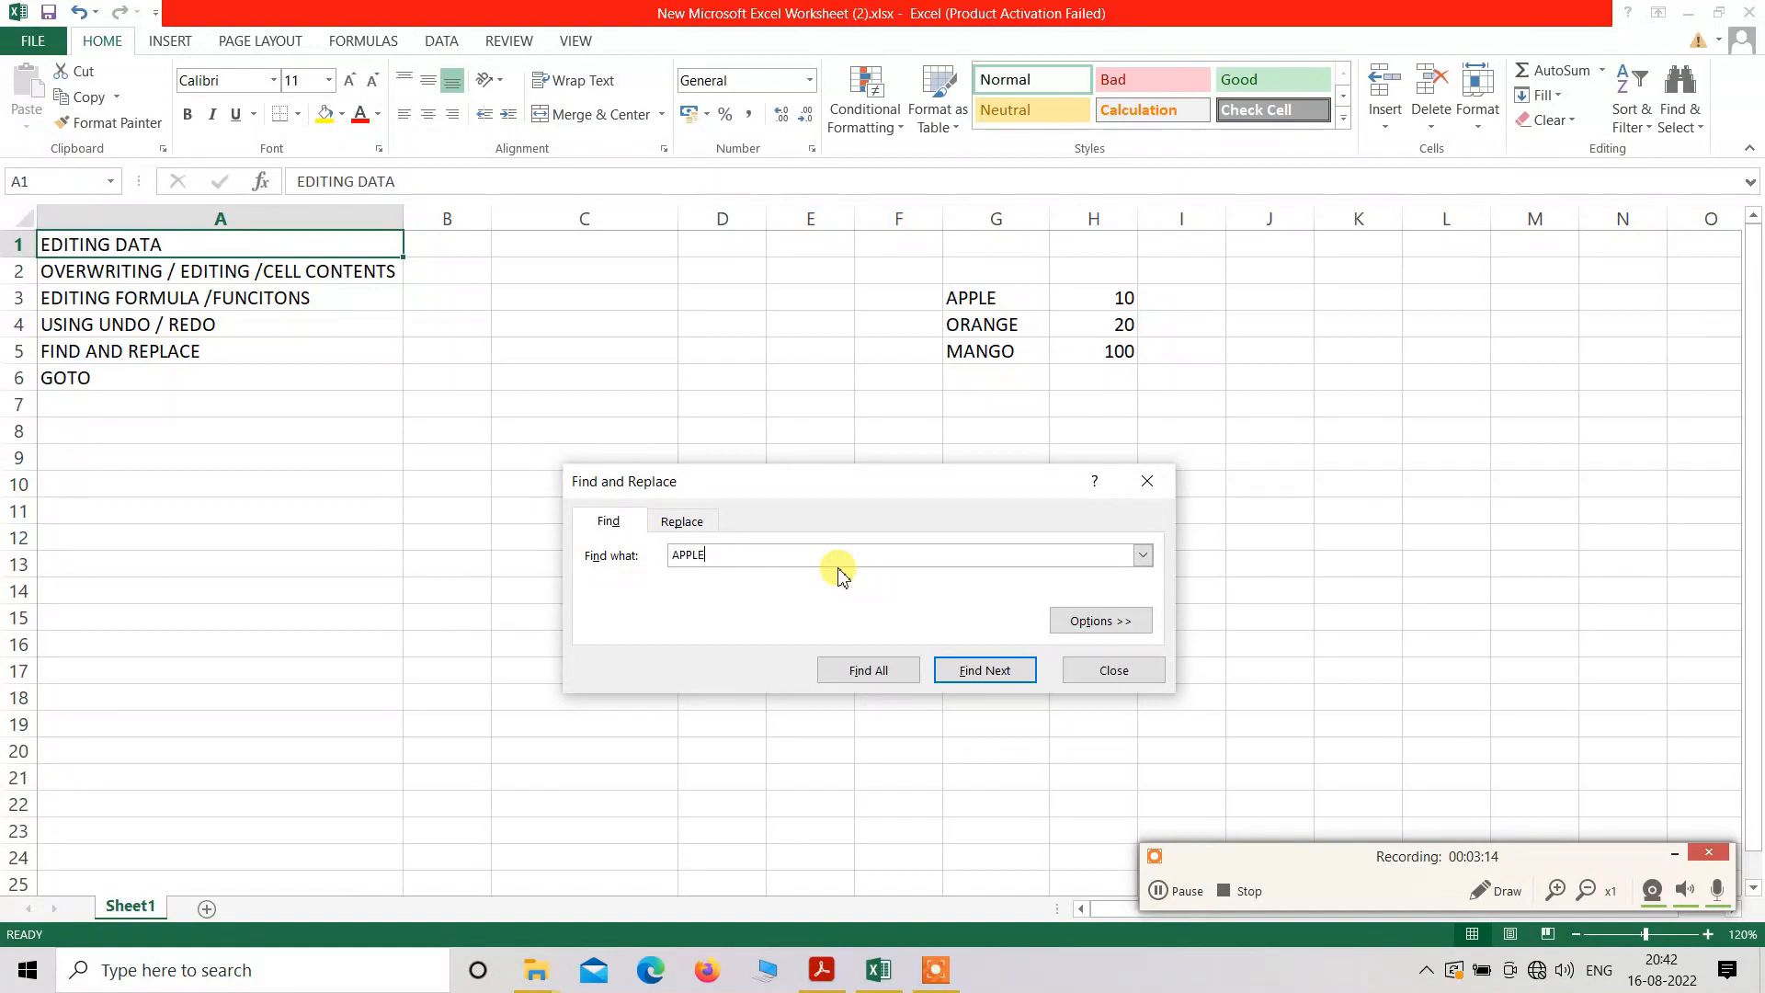
click(988, 676)
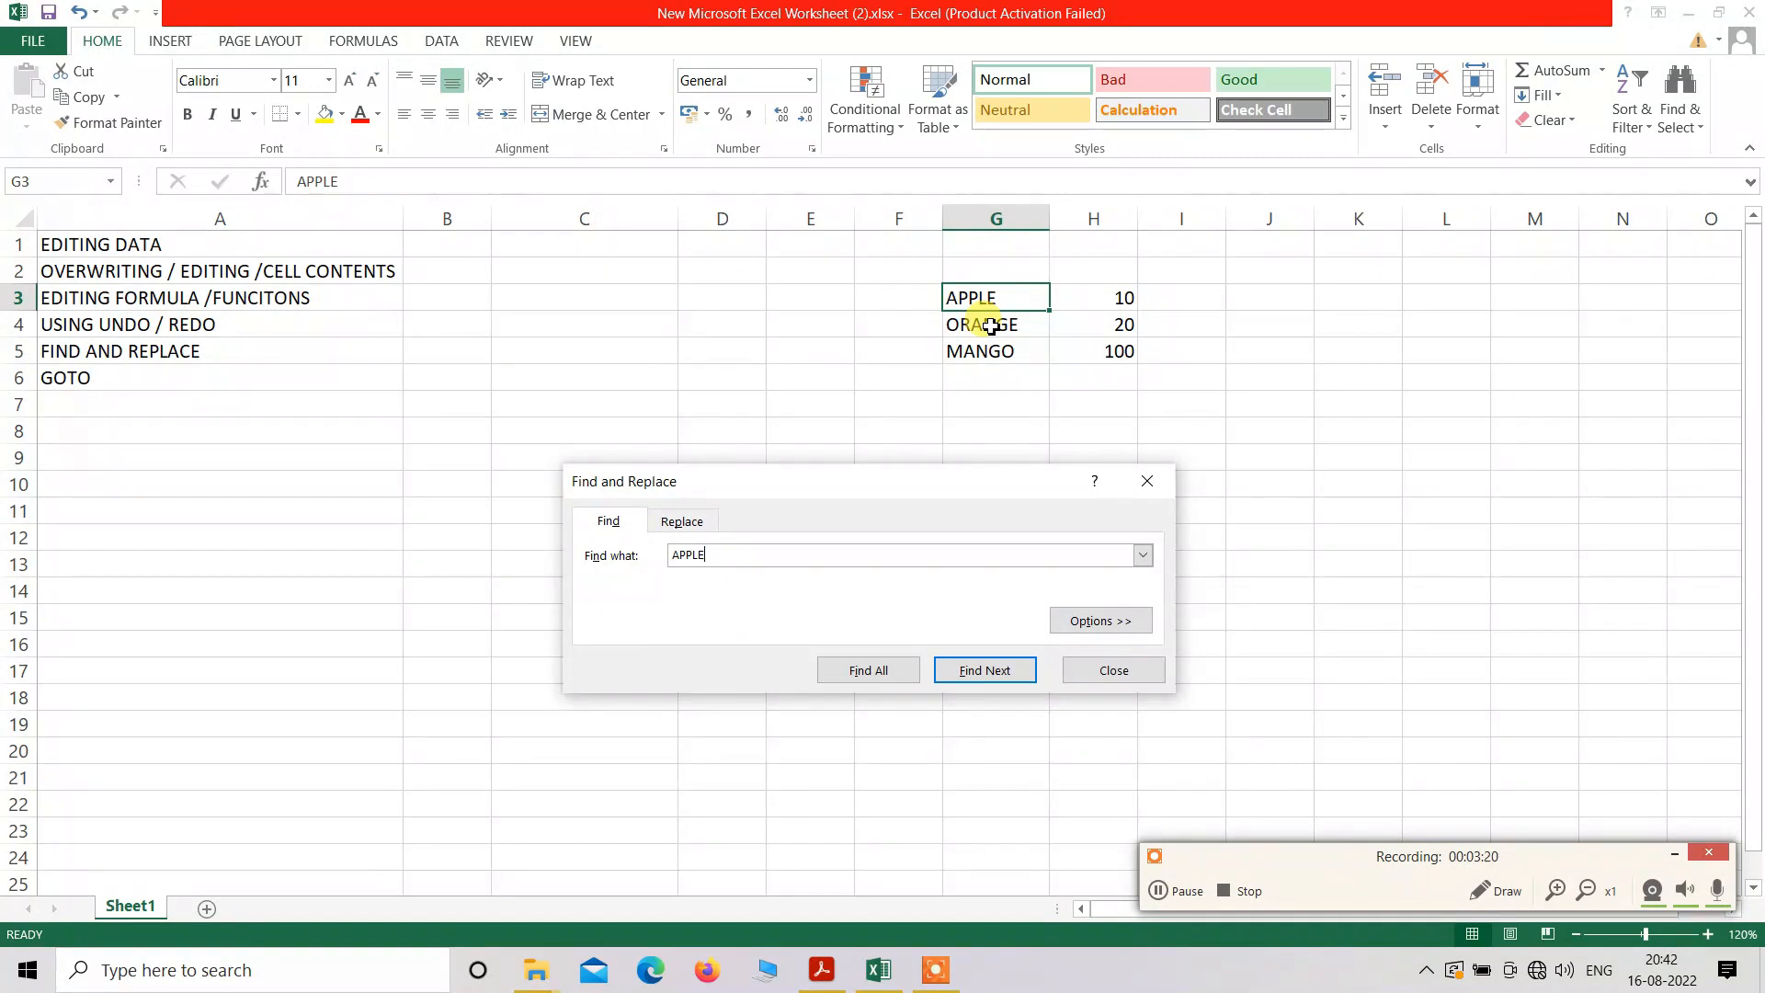
click(807, 554)
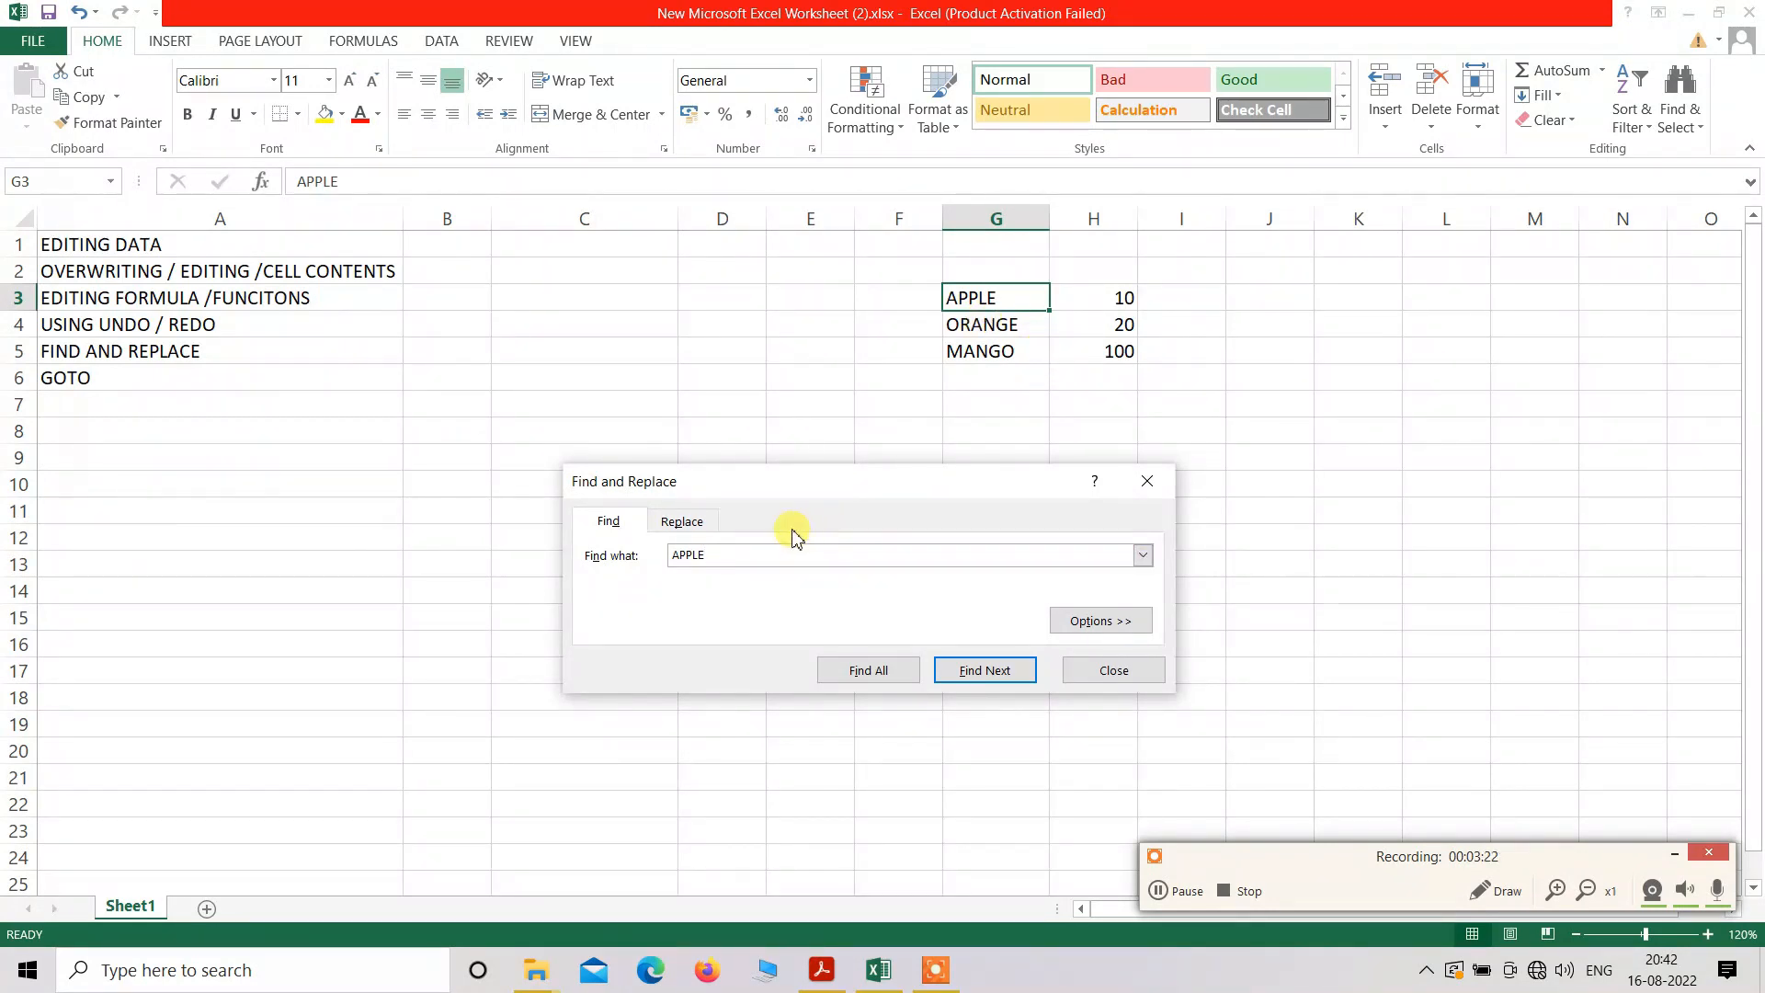
key(BackSpace)
key(BackSpace)
key(BackSpace)
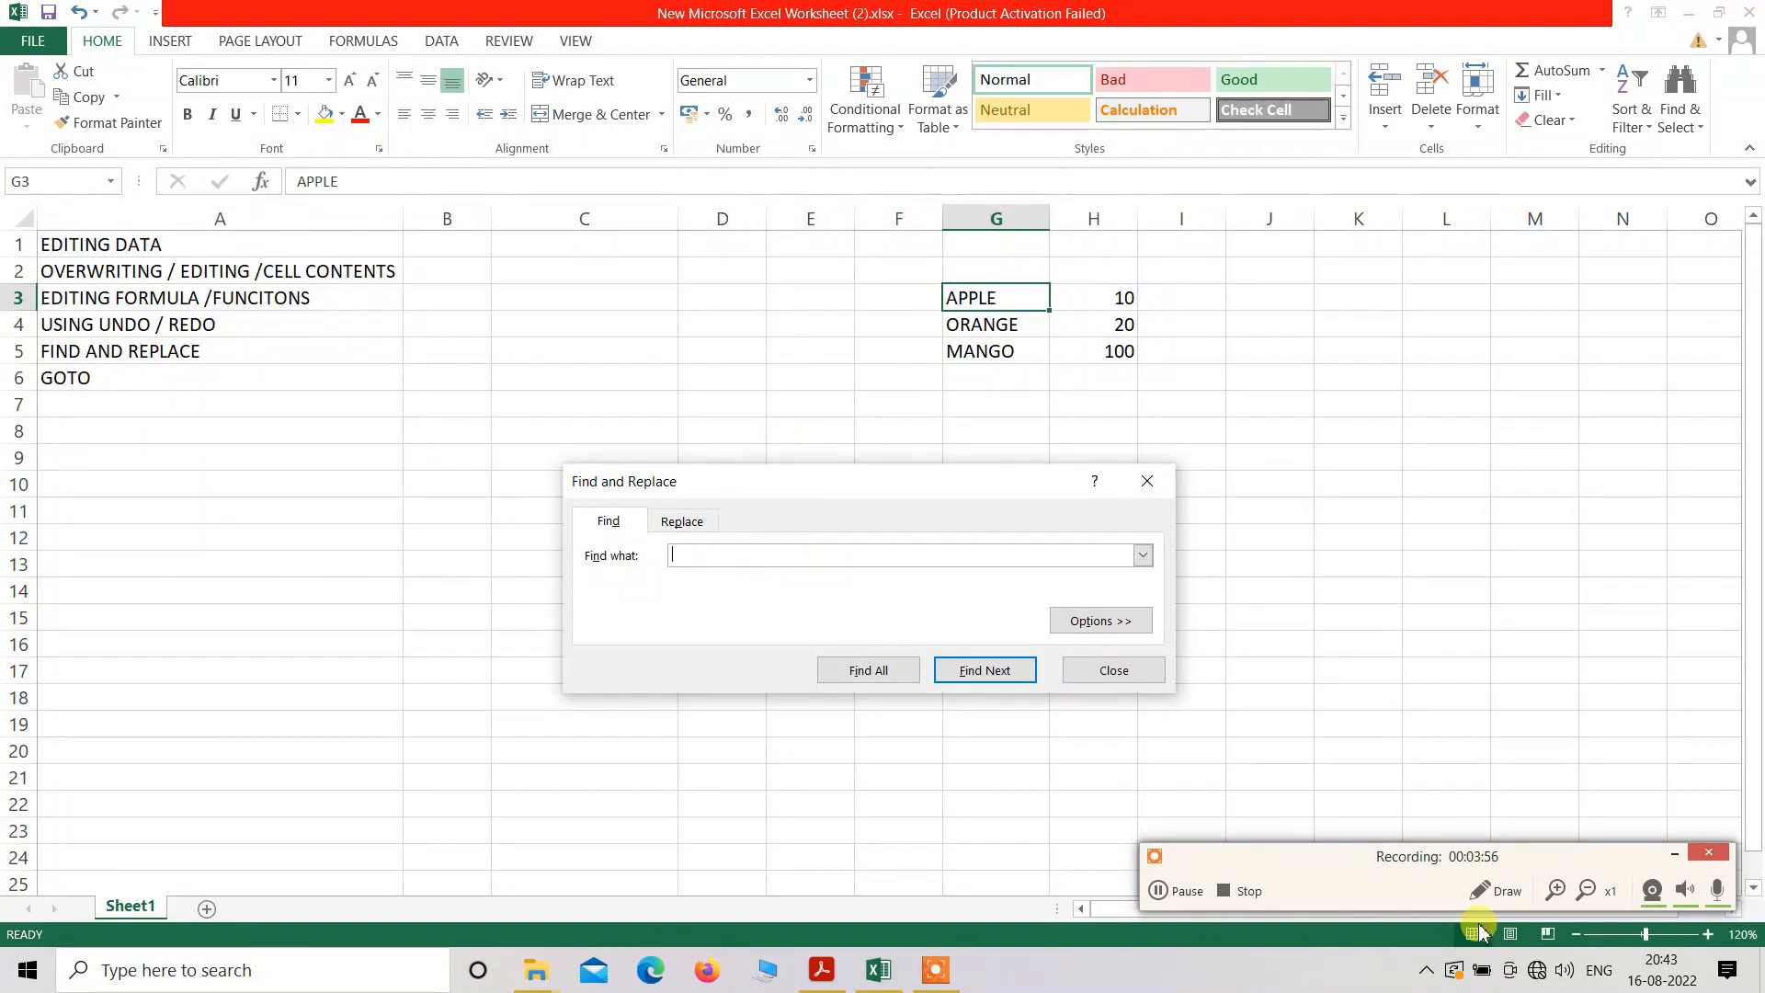
click(1480, 890)
mouse_move(630, 493)
mouse_down()
mouse_move(677, 540)
mouse_move(670, 493)
mouse_up()
click(1634, 949)
click(696, 518)
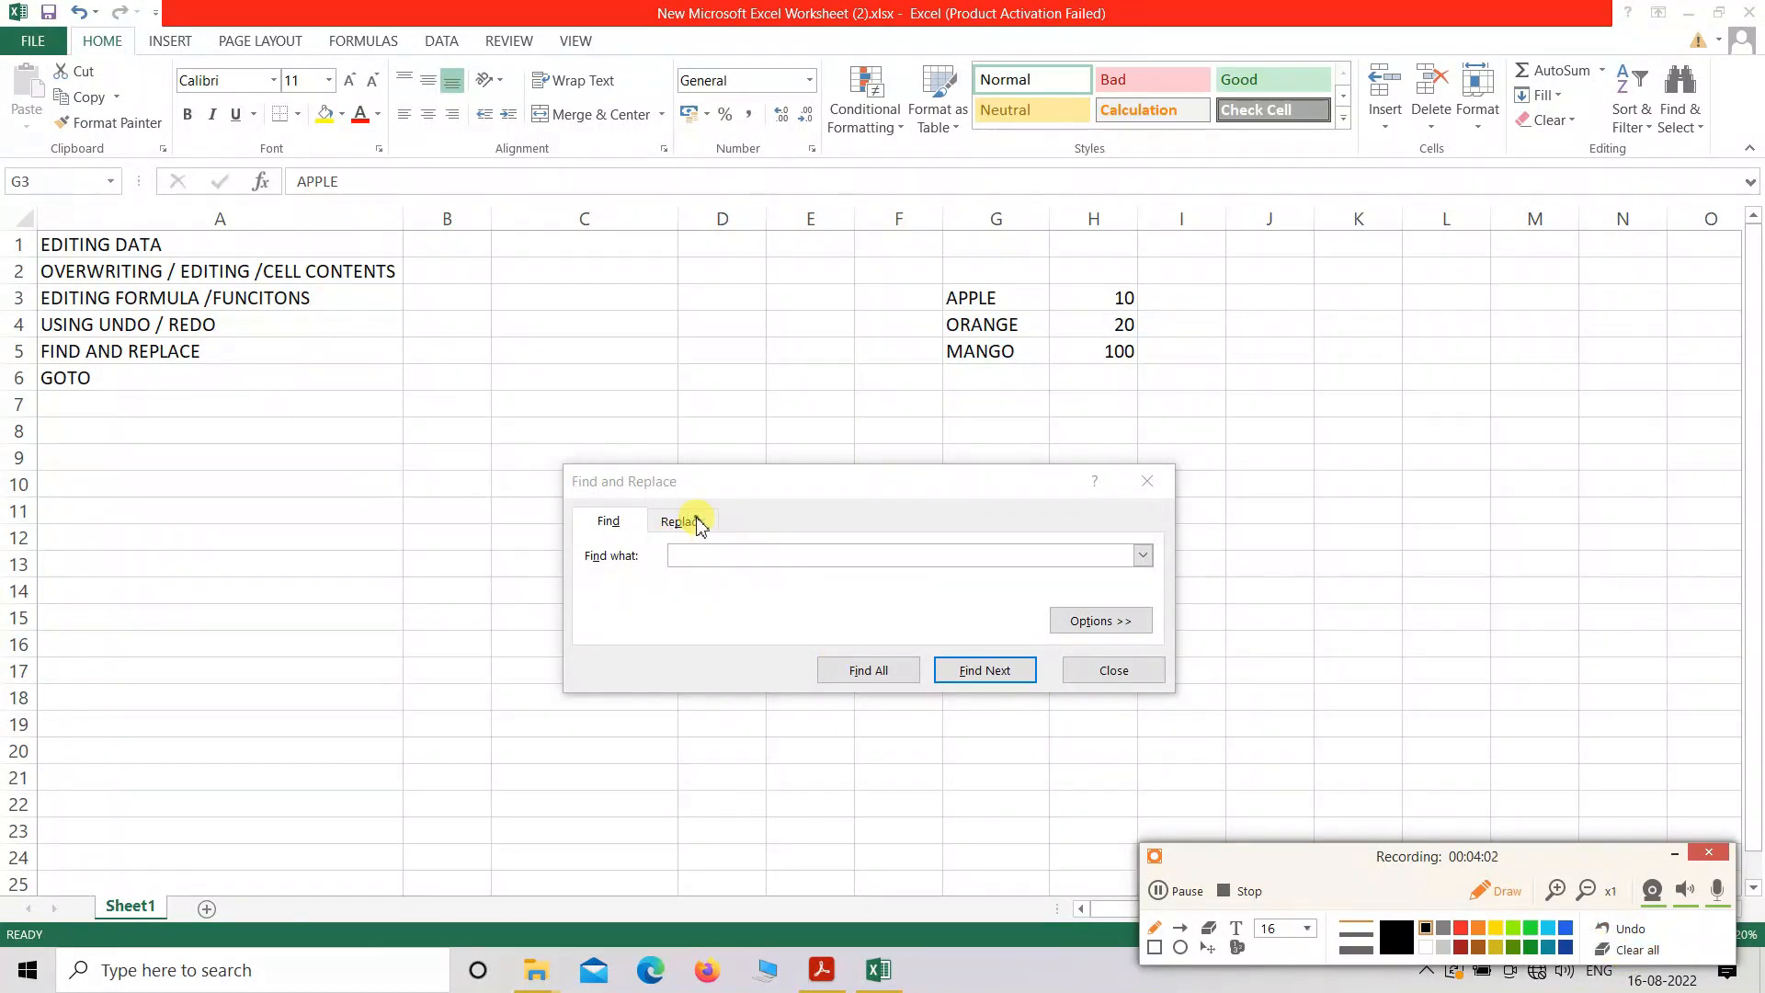
click(1480, 891)
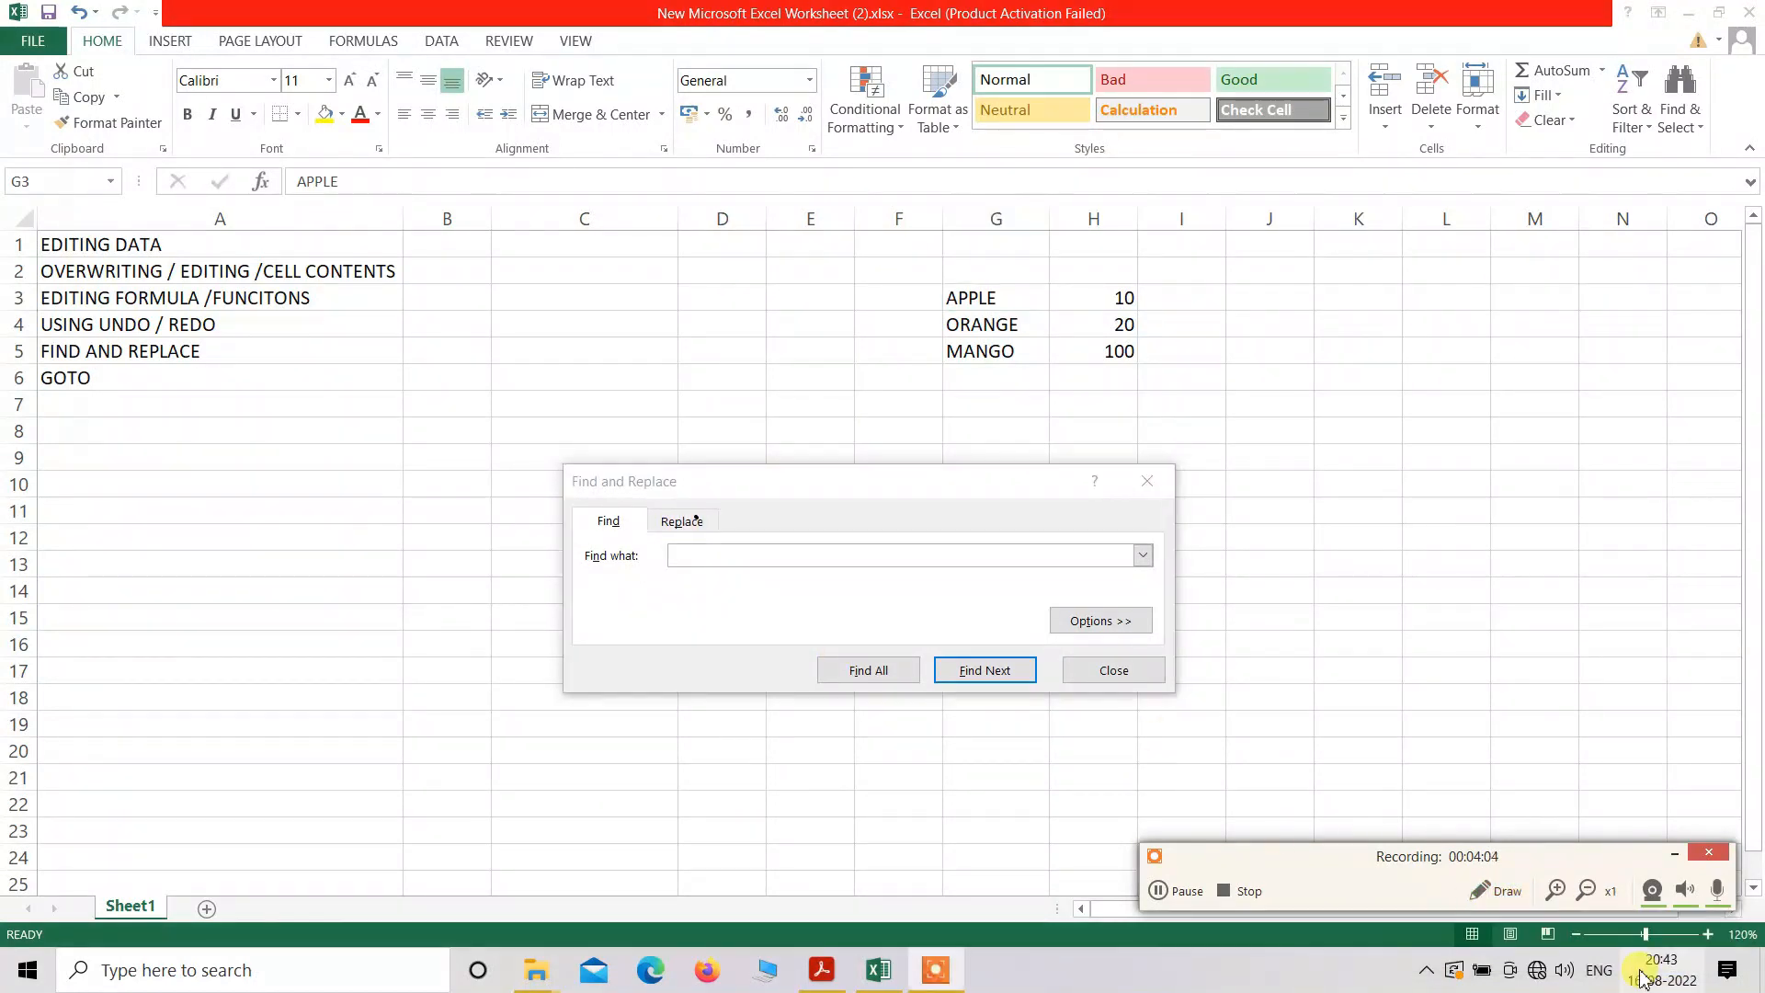
- Set up a replacement of A with B and step through the matching cells
click(681, 520)
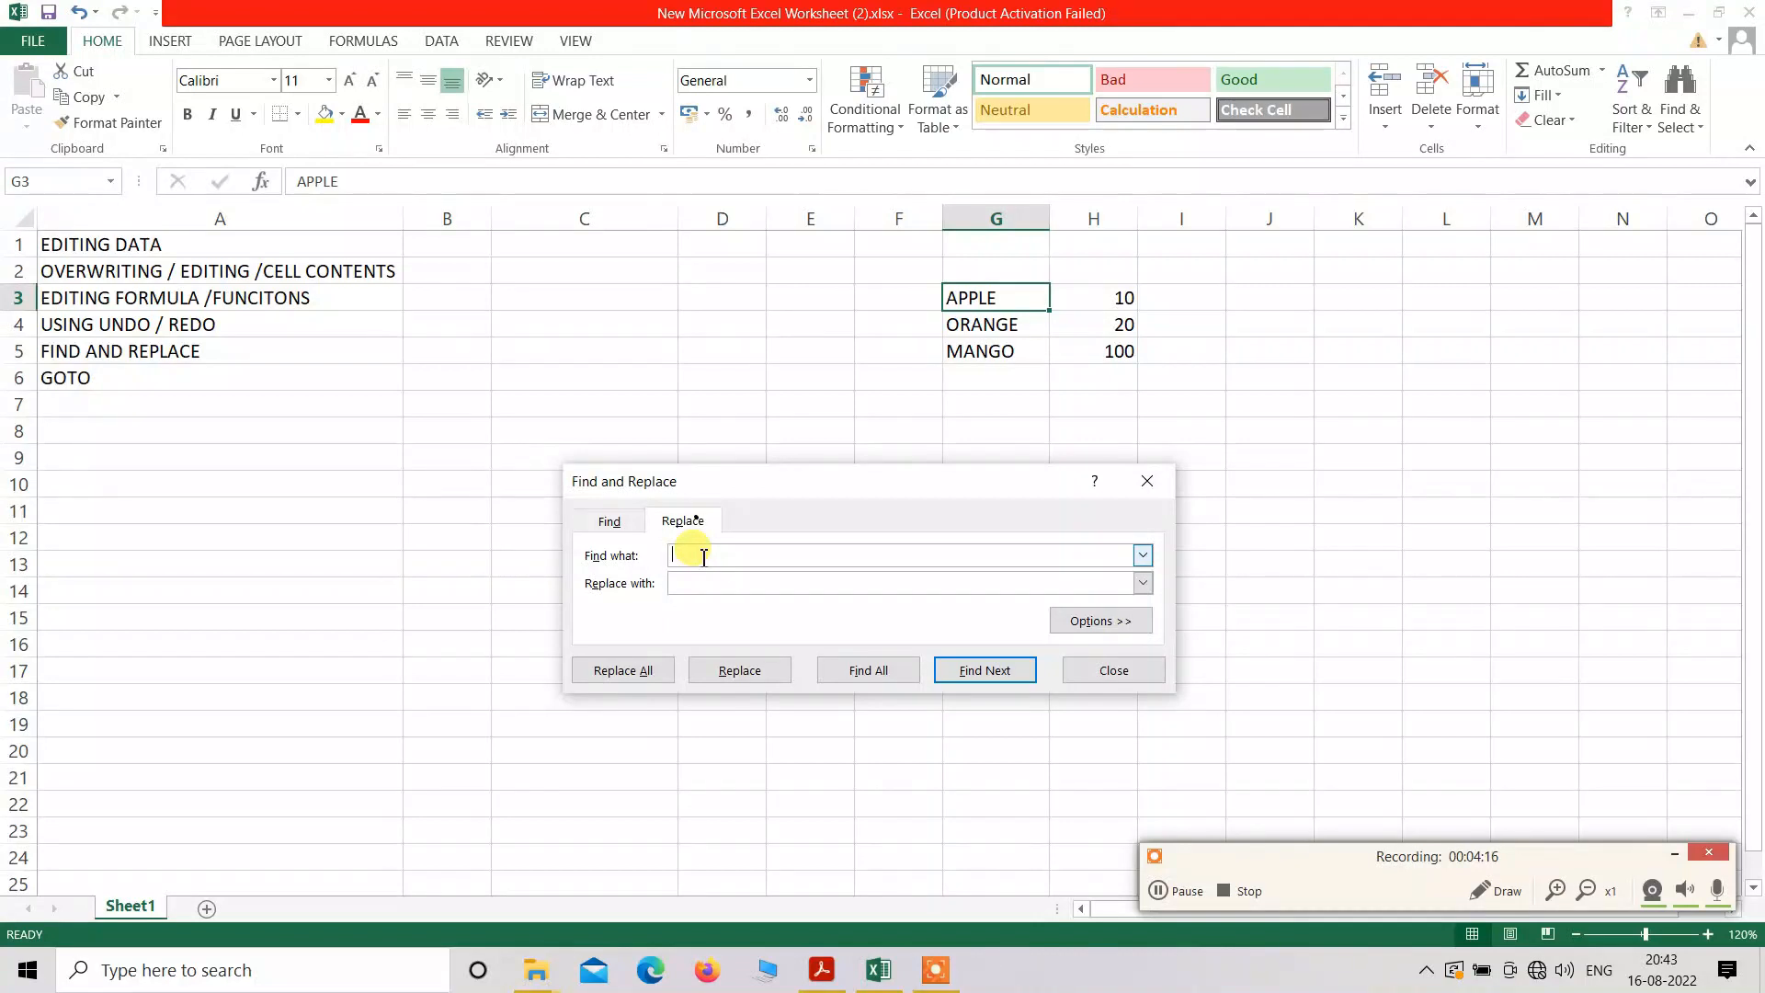
text(A)
click(734, 584)
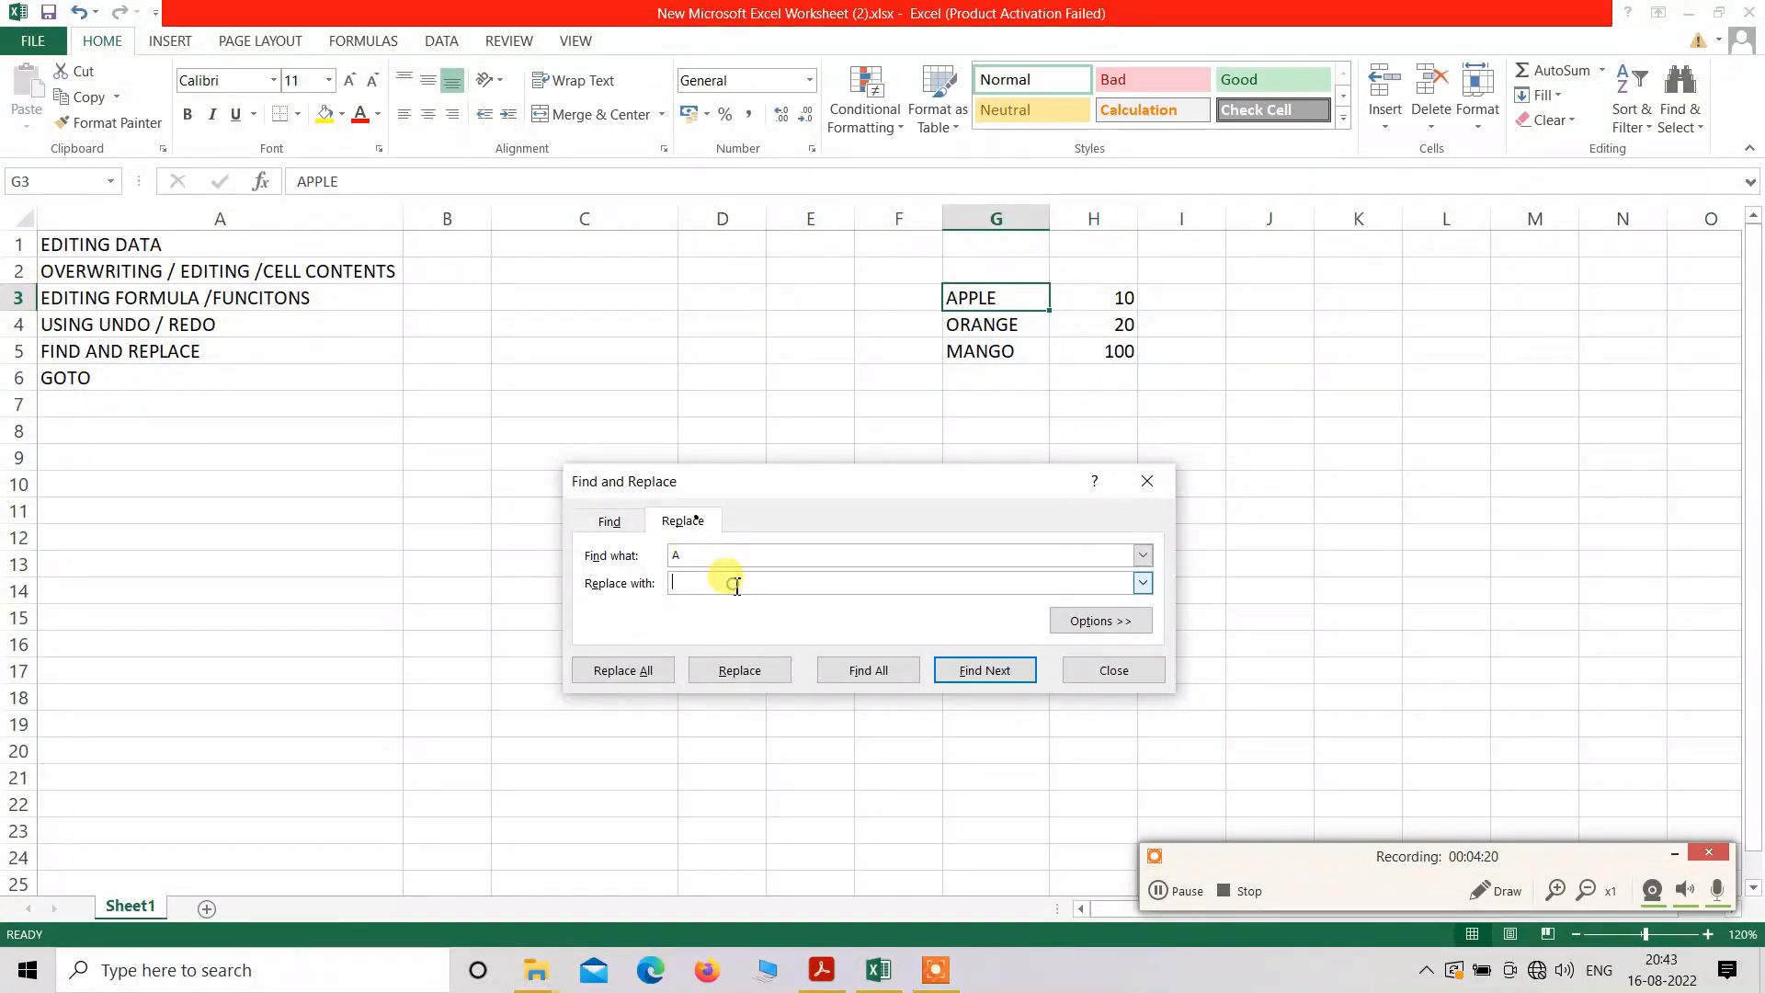
text(B)
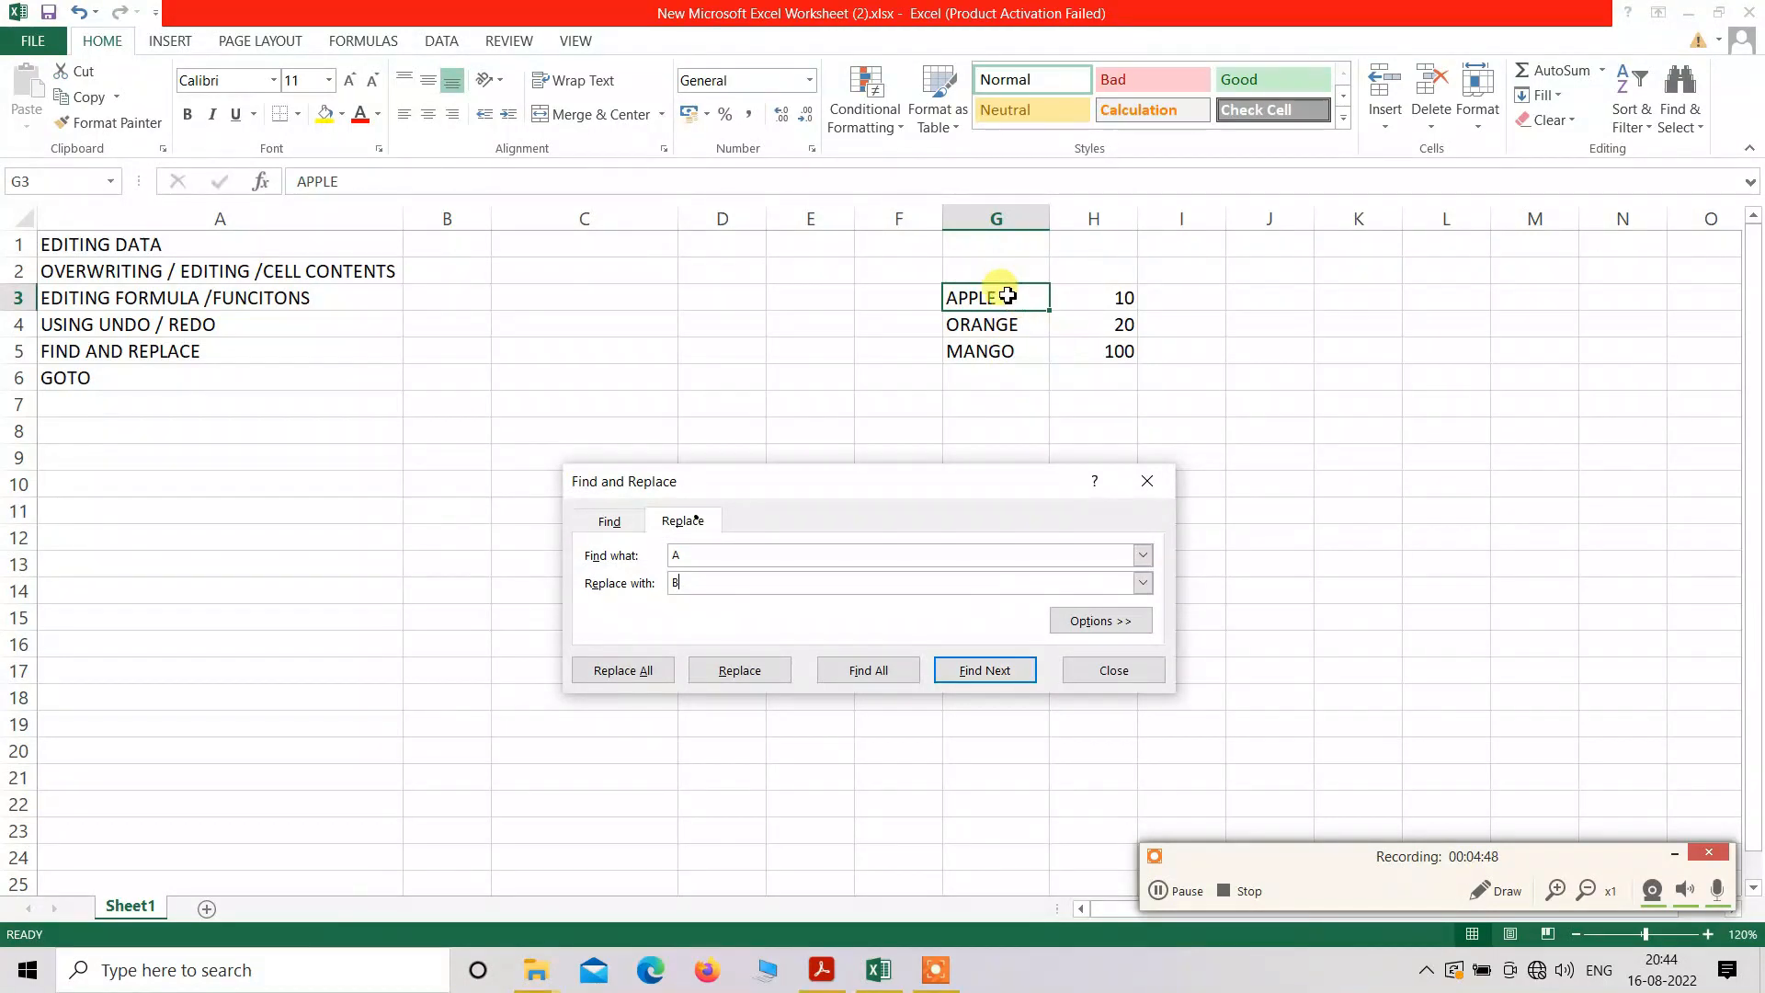
click(983, 678)
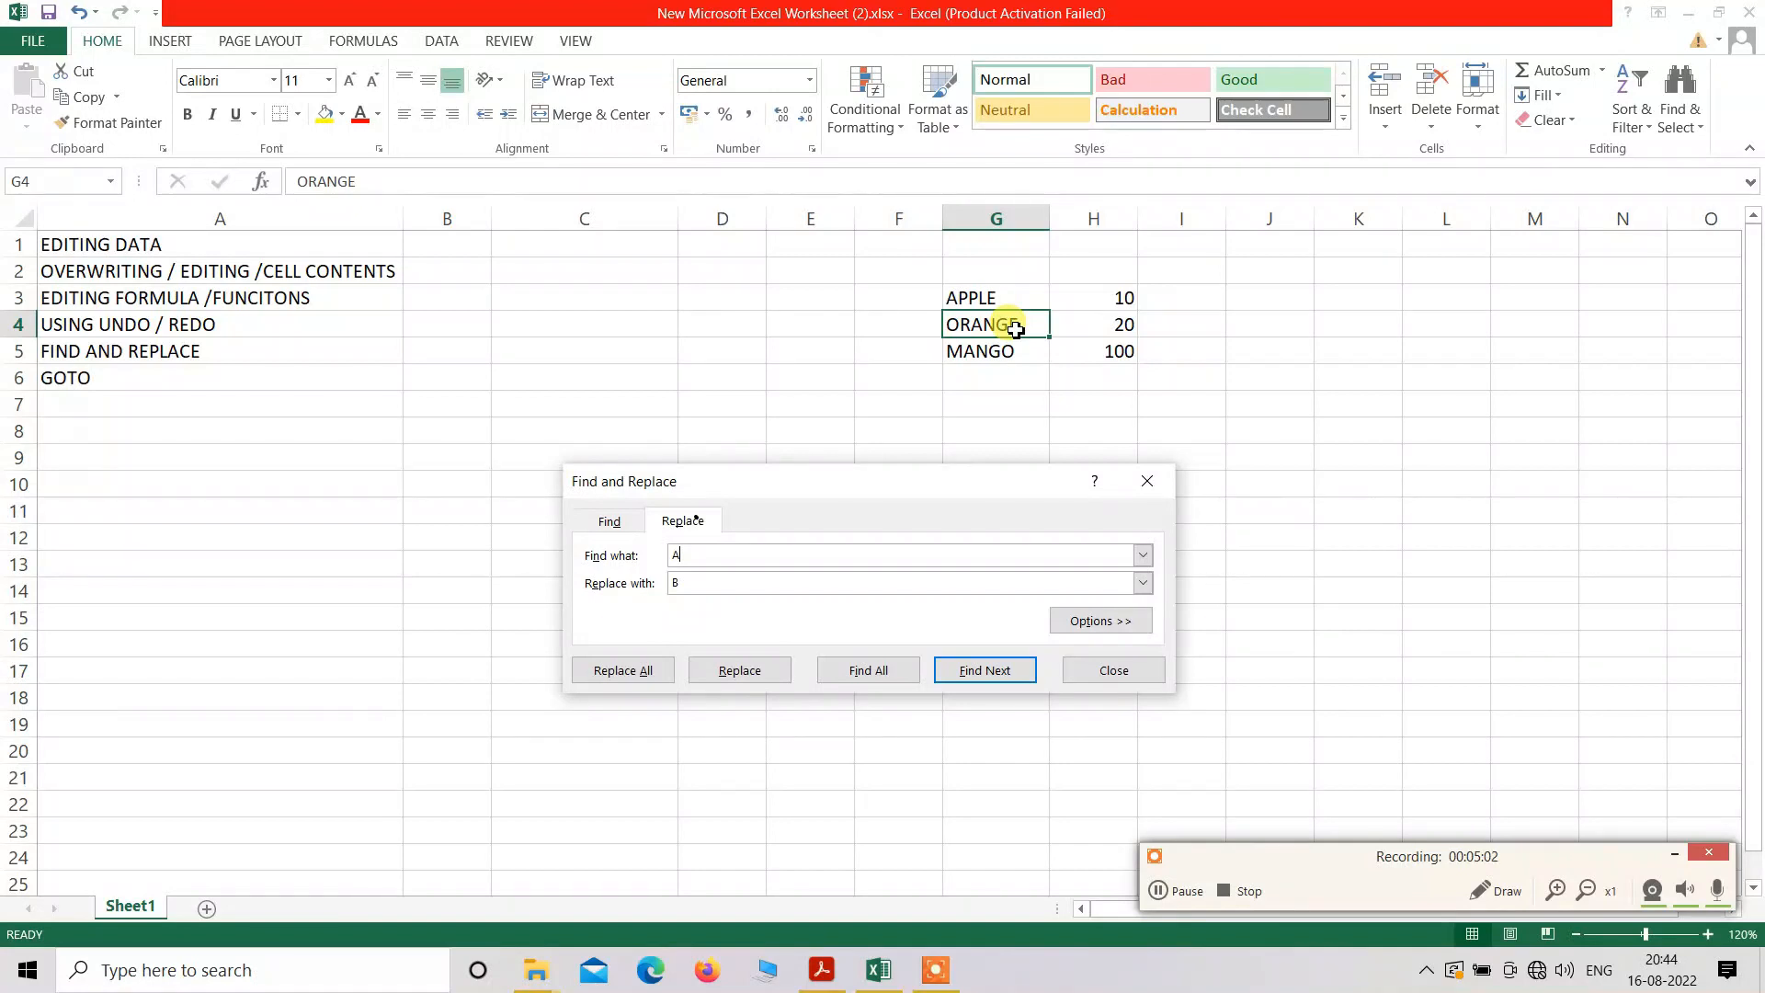
click(974, 679)
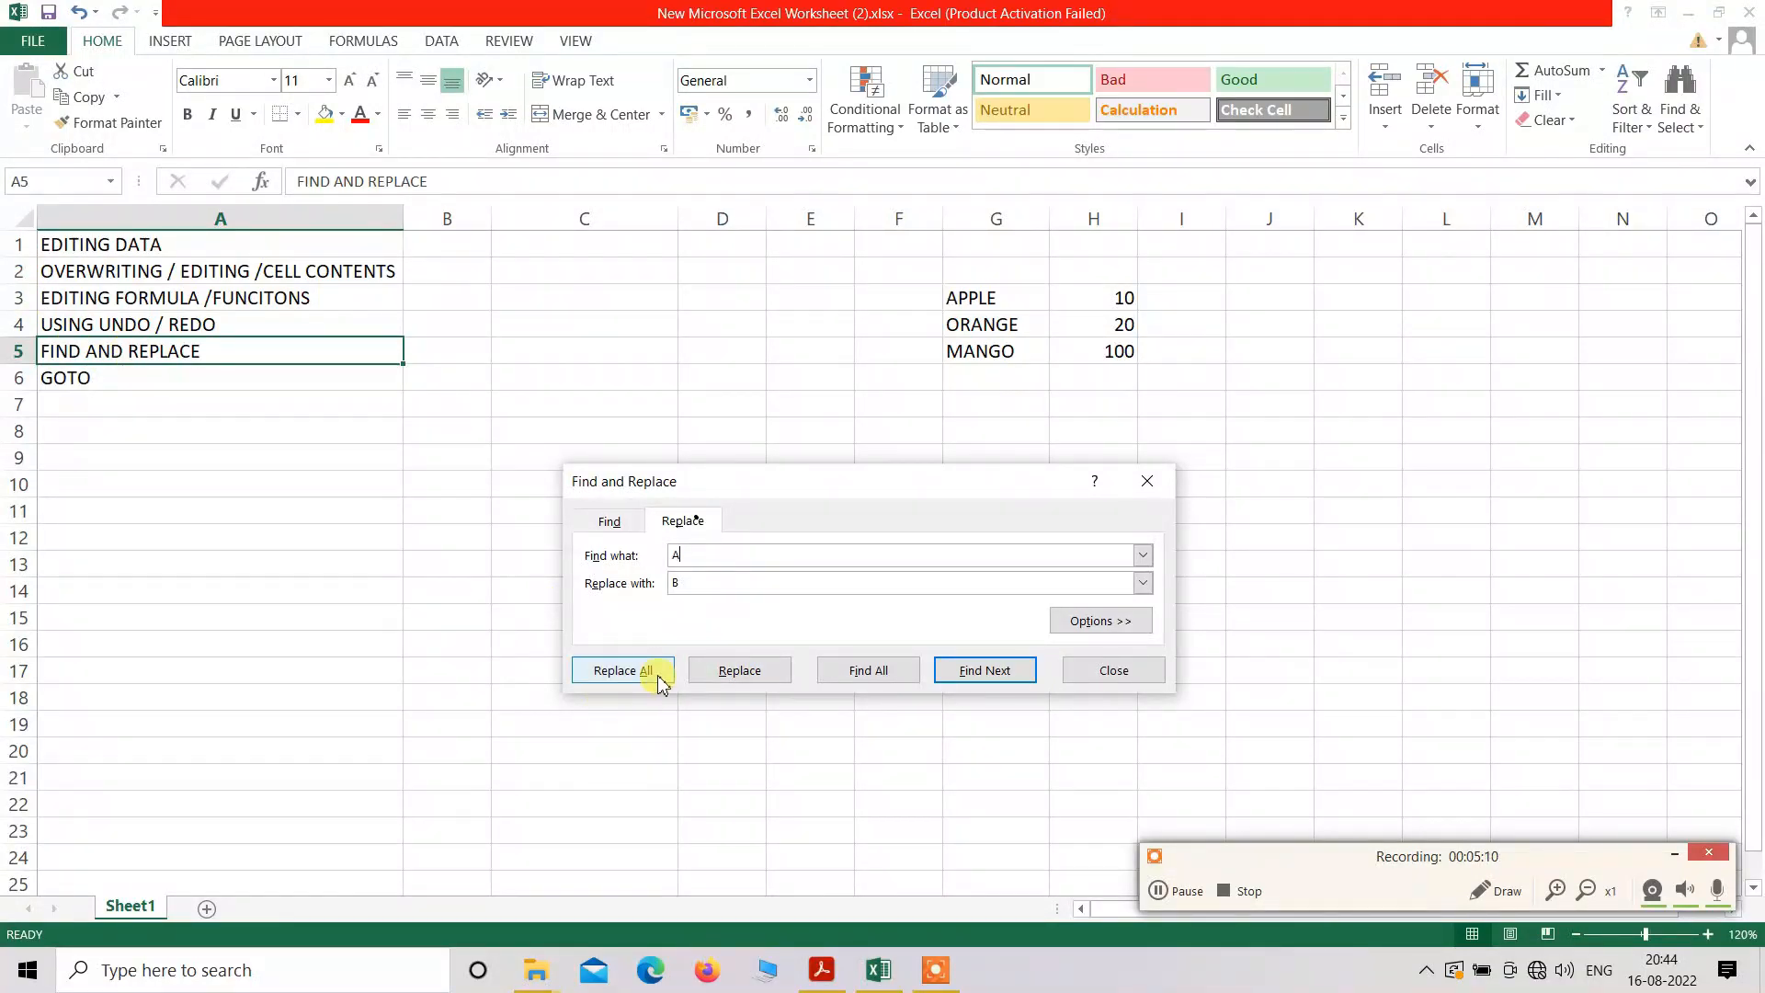
- Replace every A with B throughout the worksheet and close Find and Replace
click(622, 670)
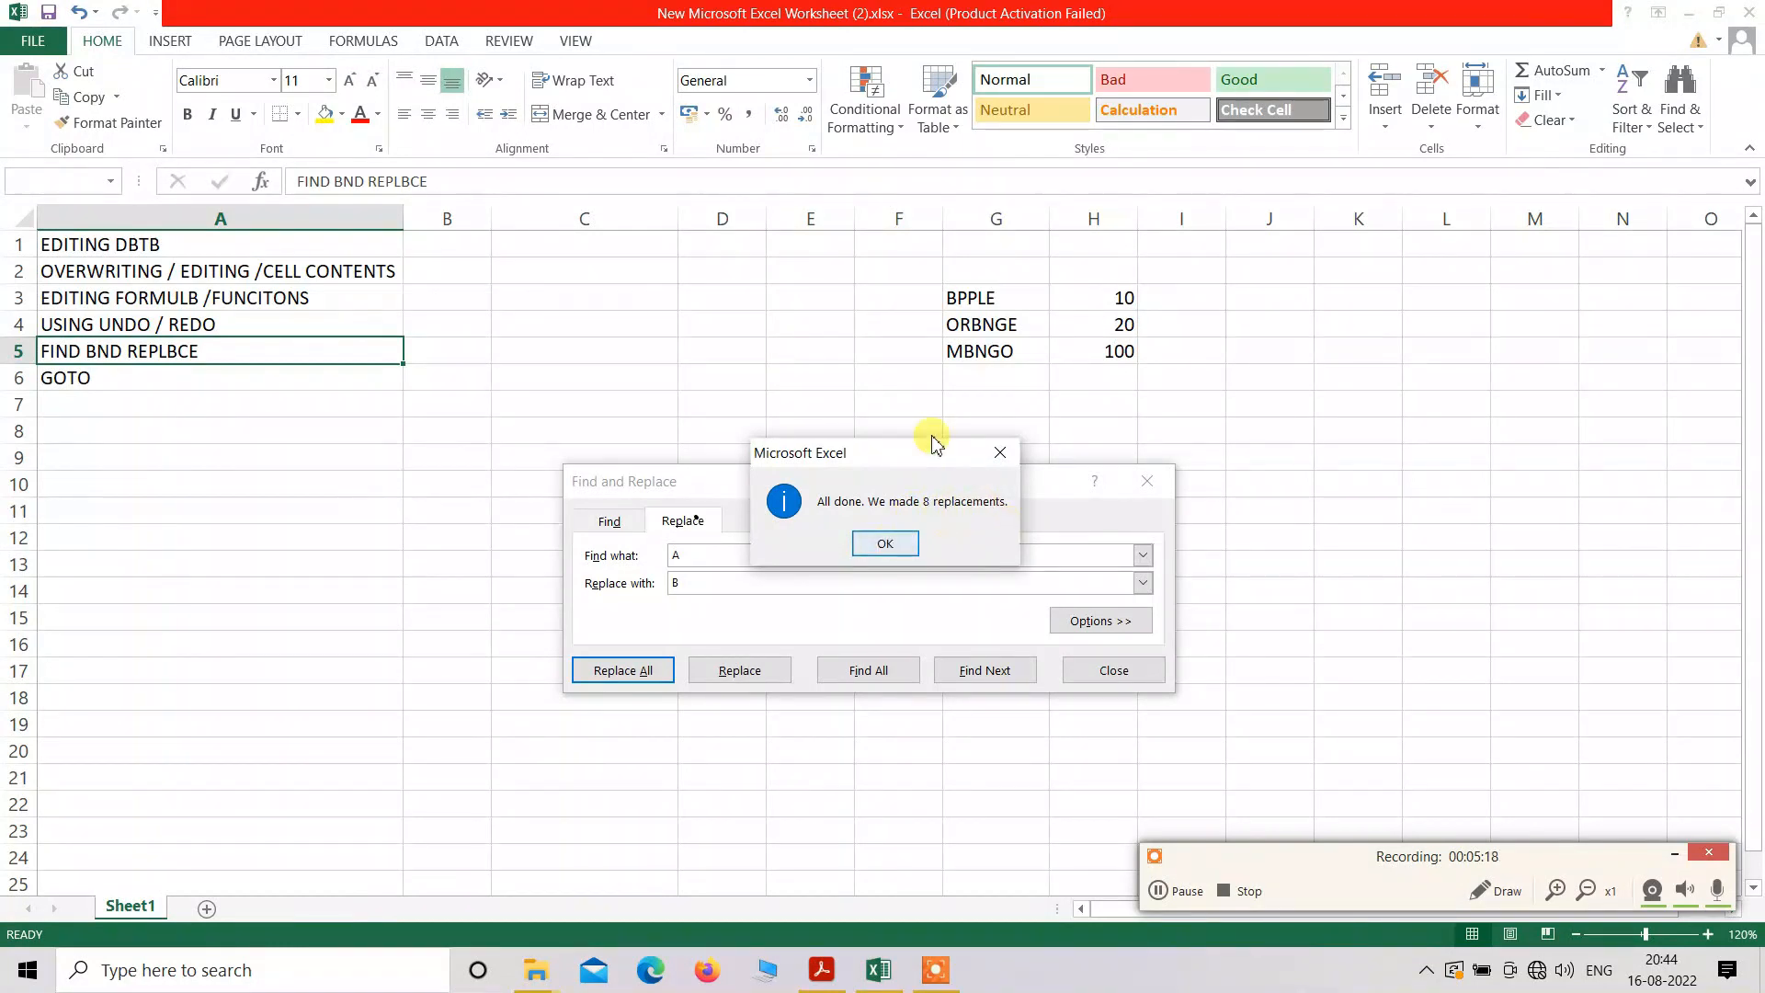
drag(919, 451, 923, 491)
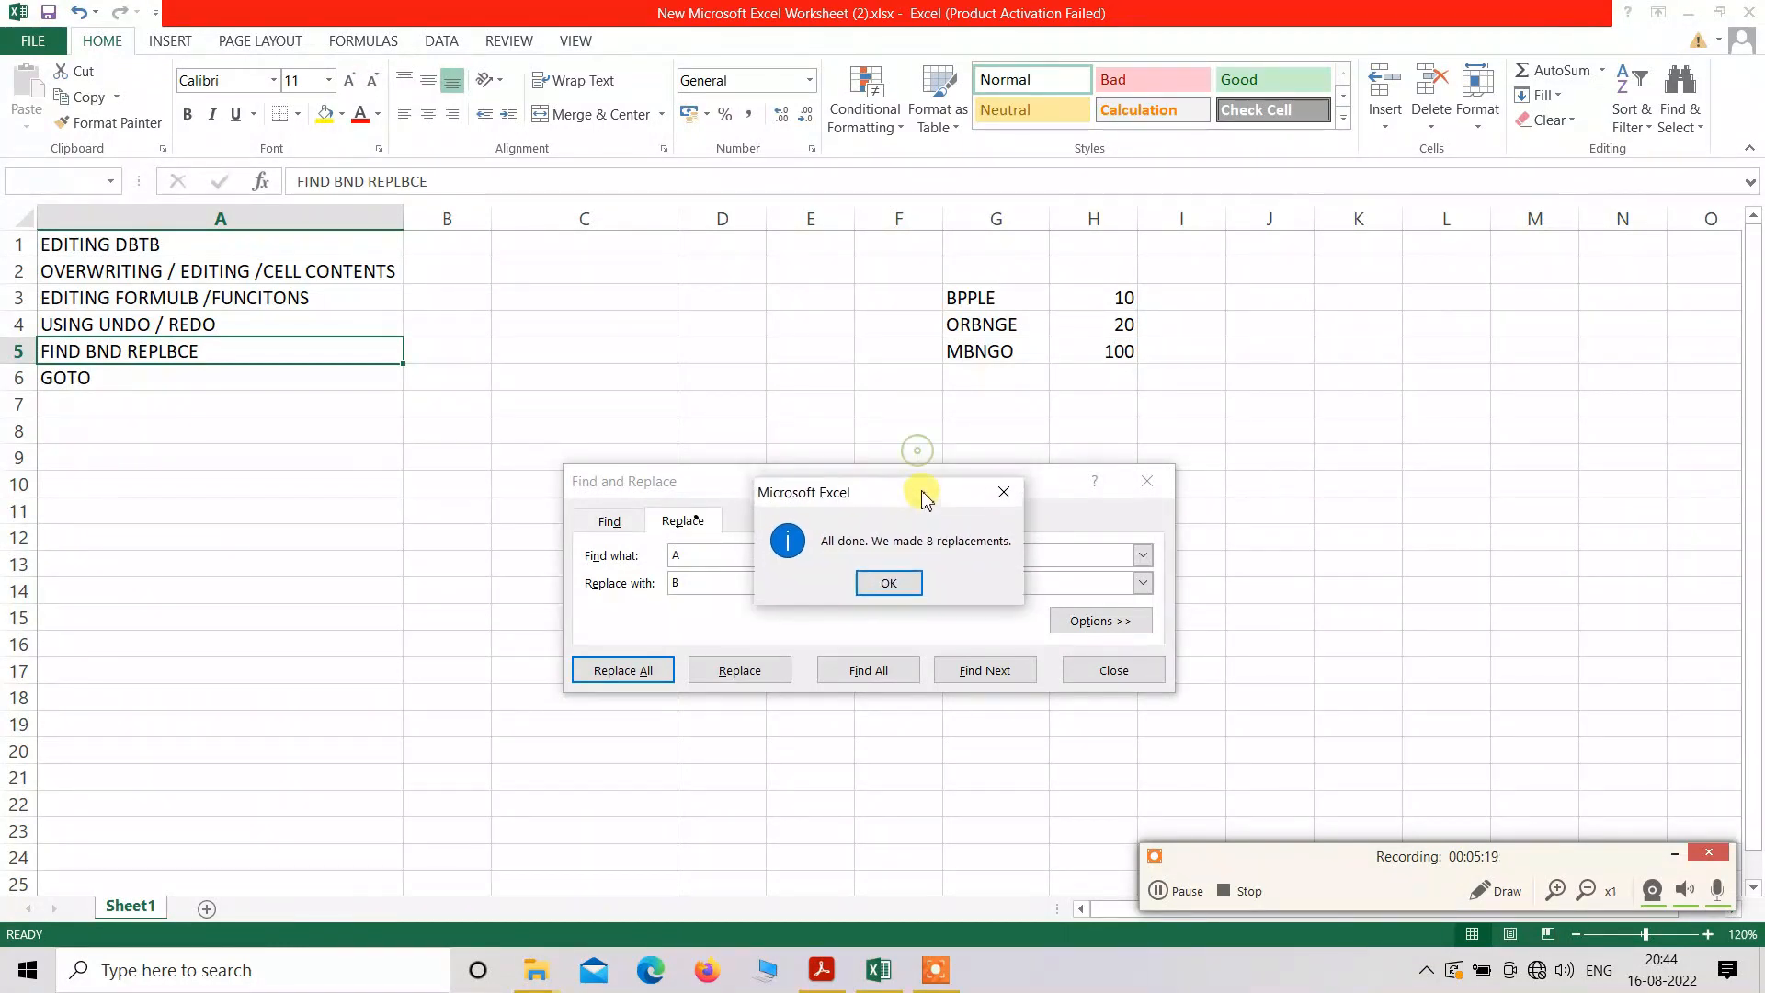
click(892, 586)
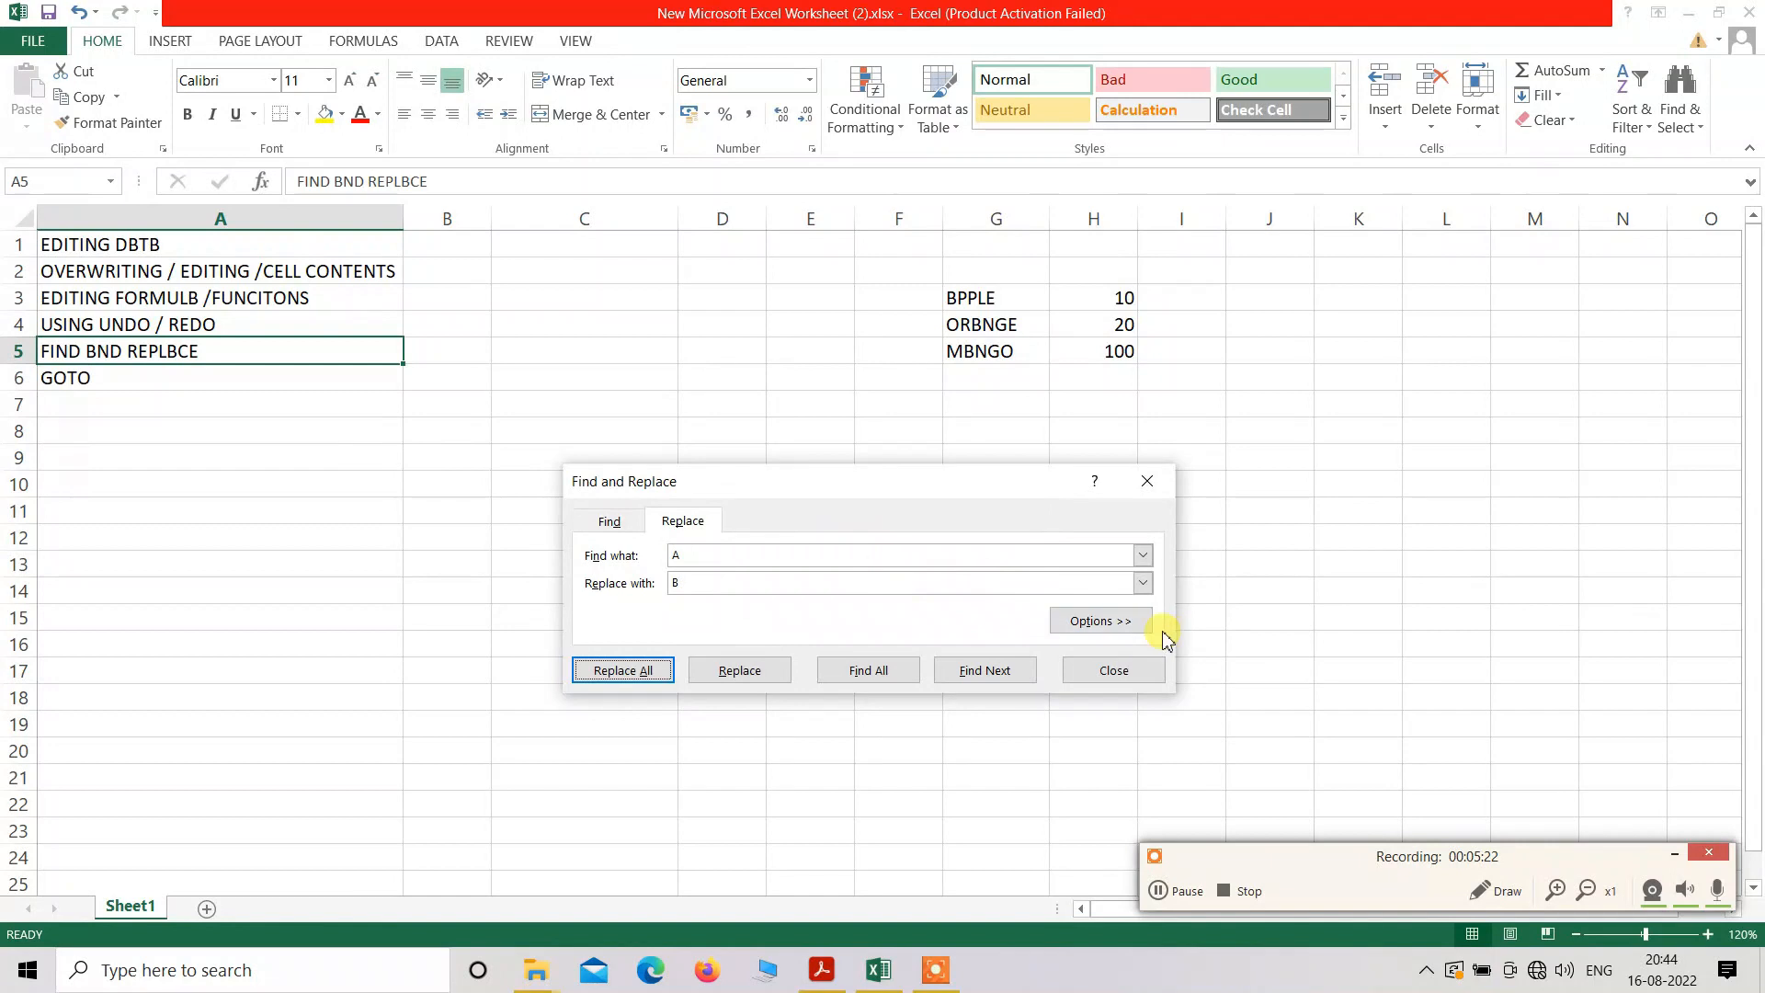
click(1115, 669)
- Check the replaced text in cells G3 to G5 and in the column A entries, and briefly open the Find dialog
click(961, 302)
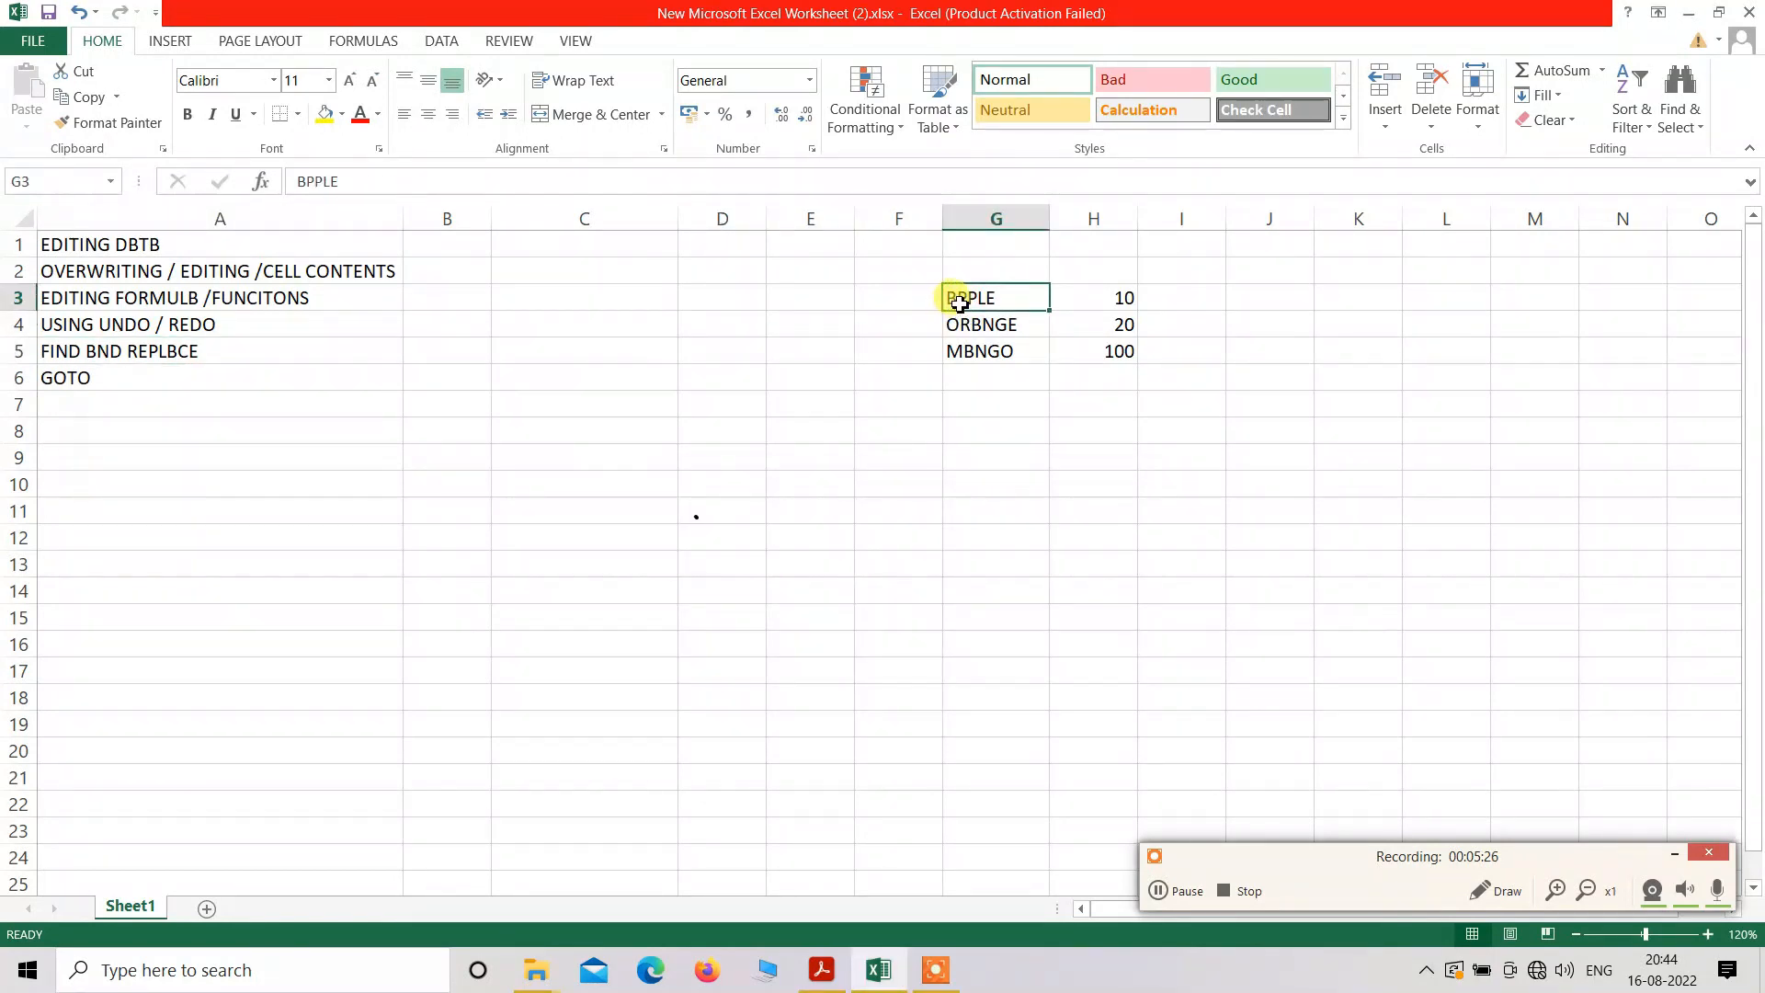
click(980, 331)
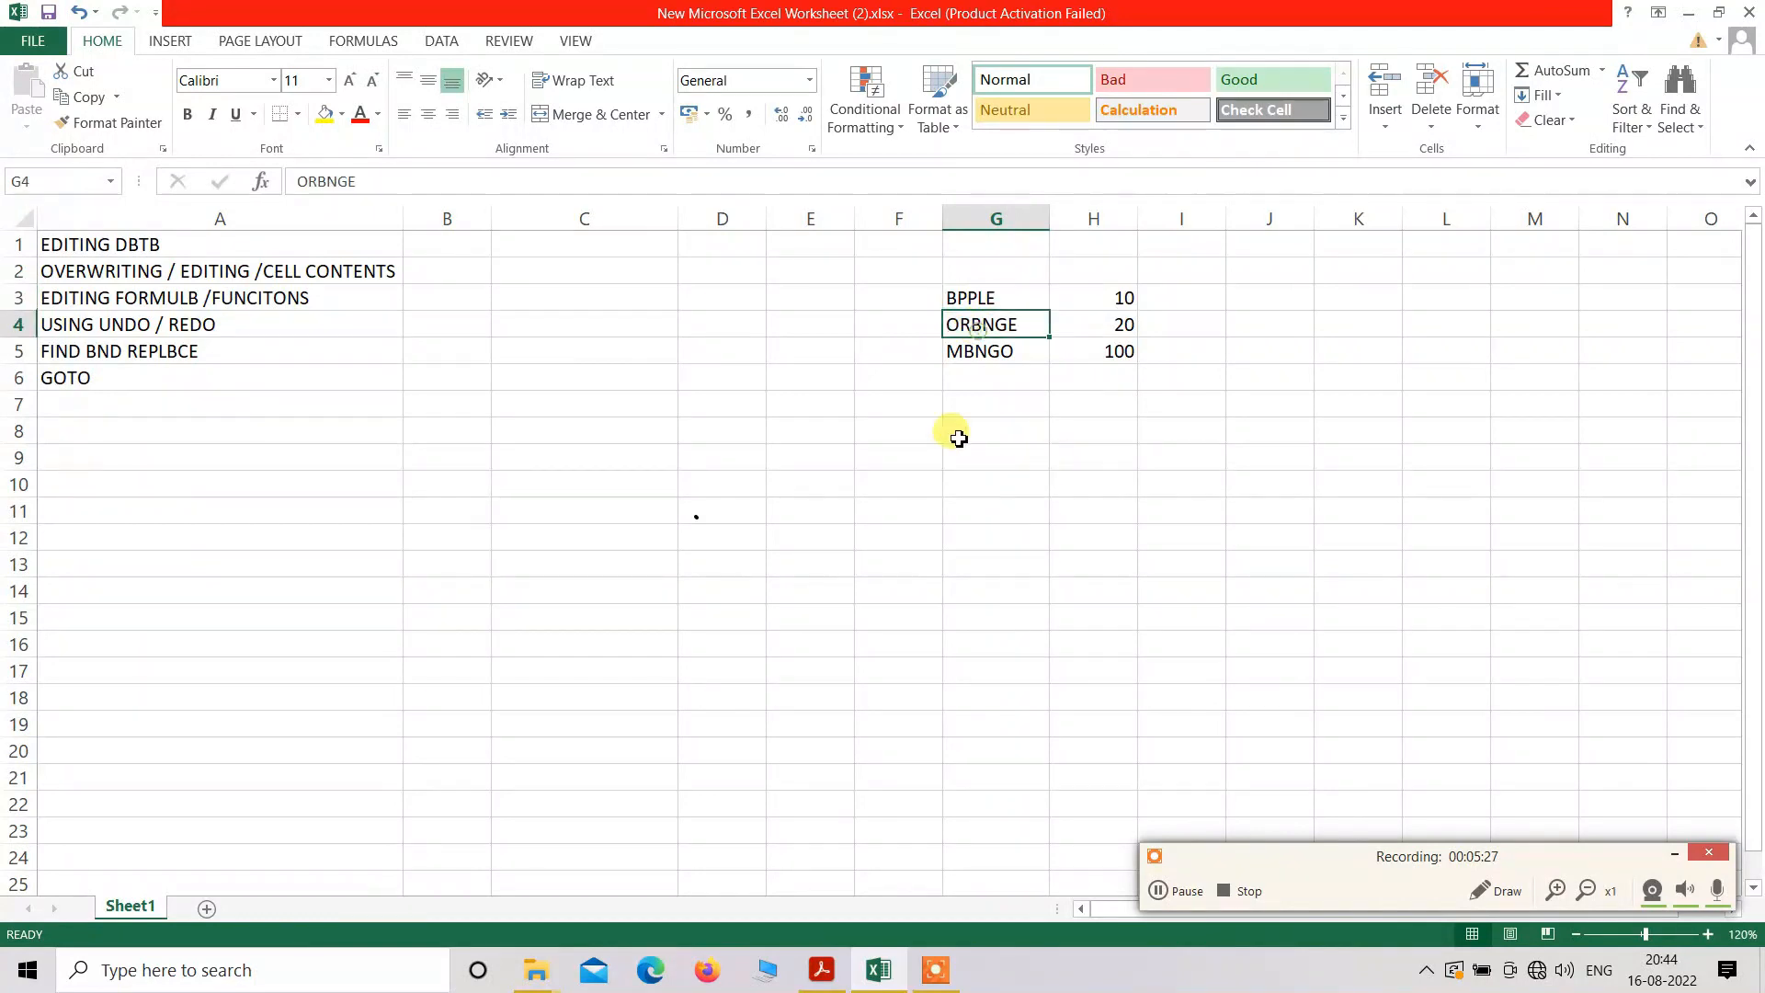
click(984, 357)
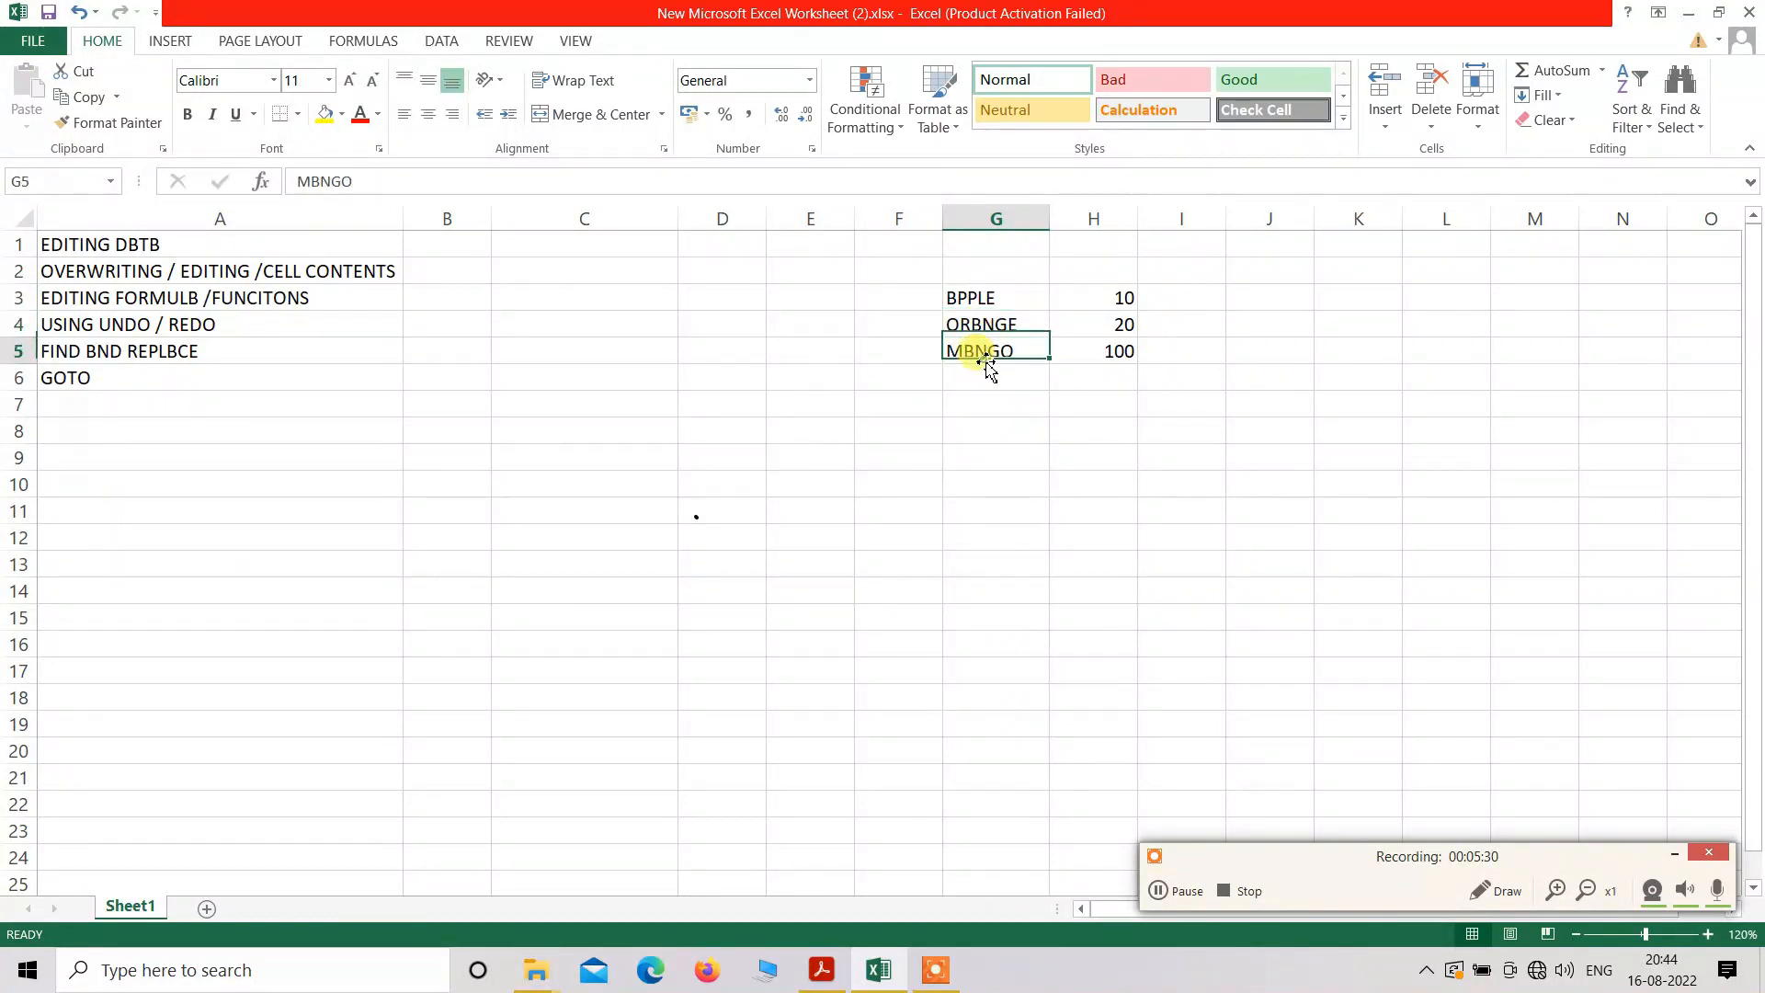
click(83, 271)
click(106, 243)
click(107, 325)
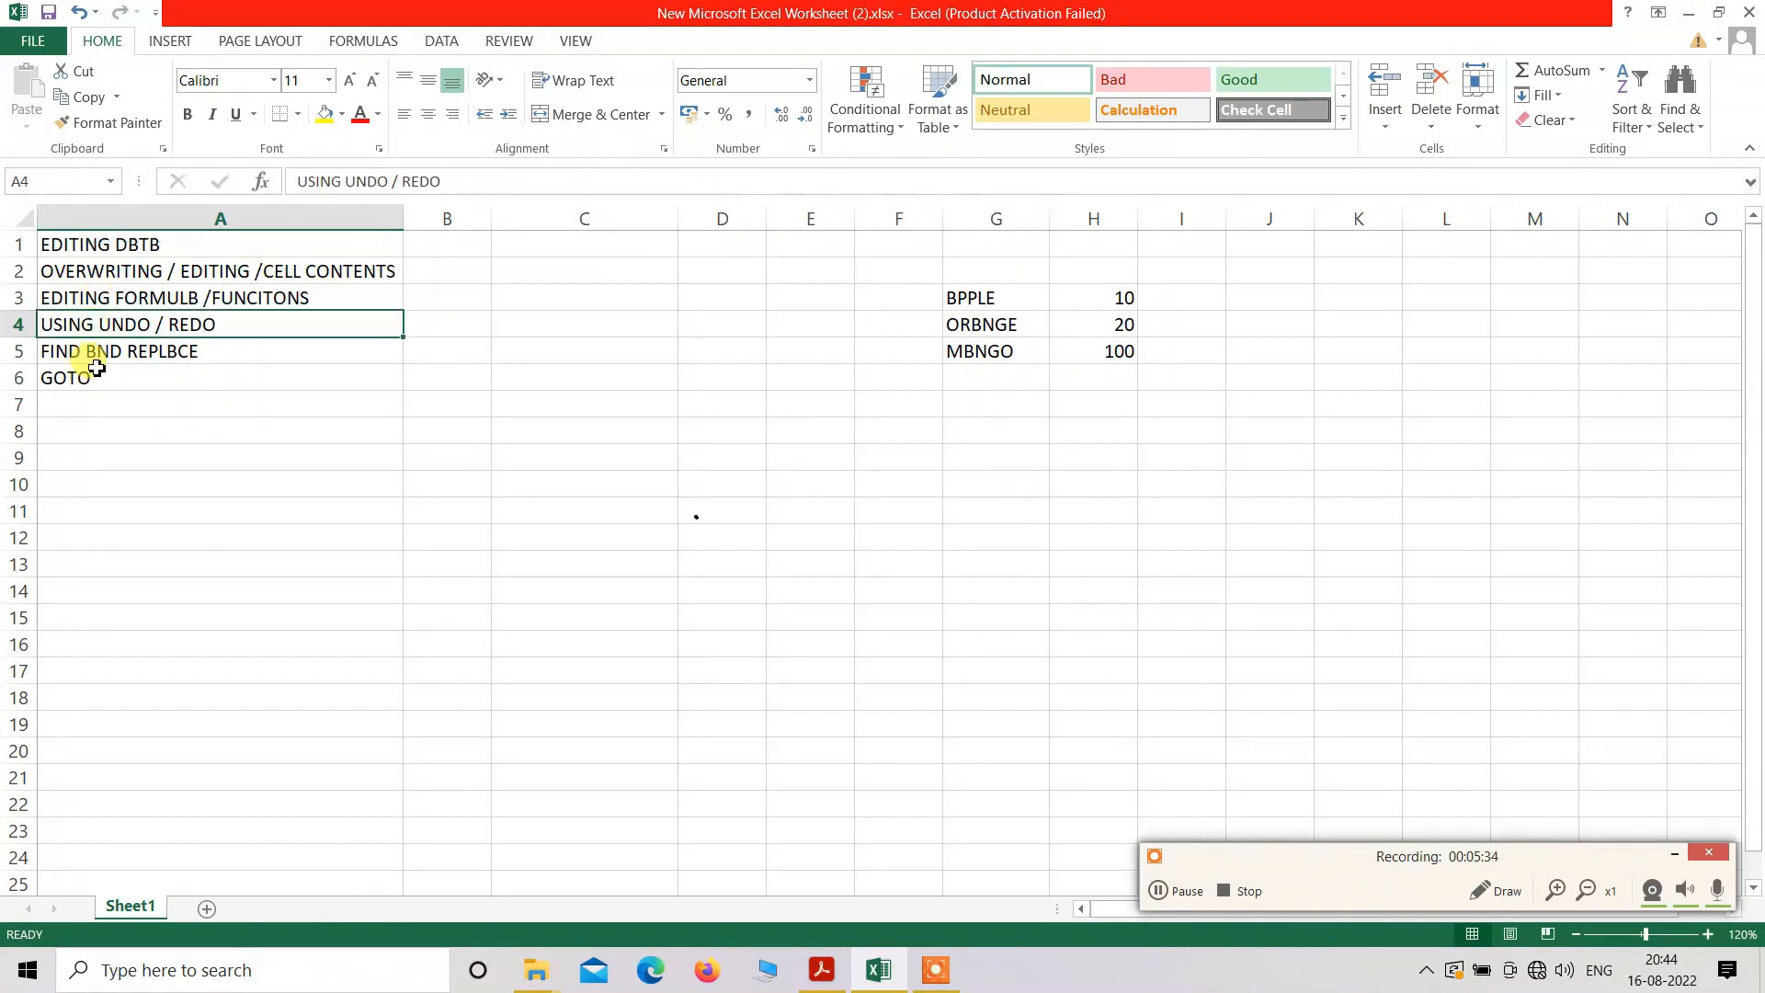
click(88, 351)
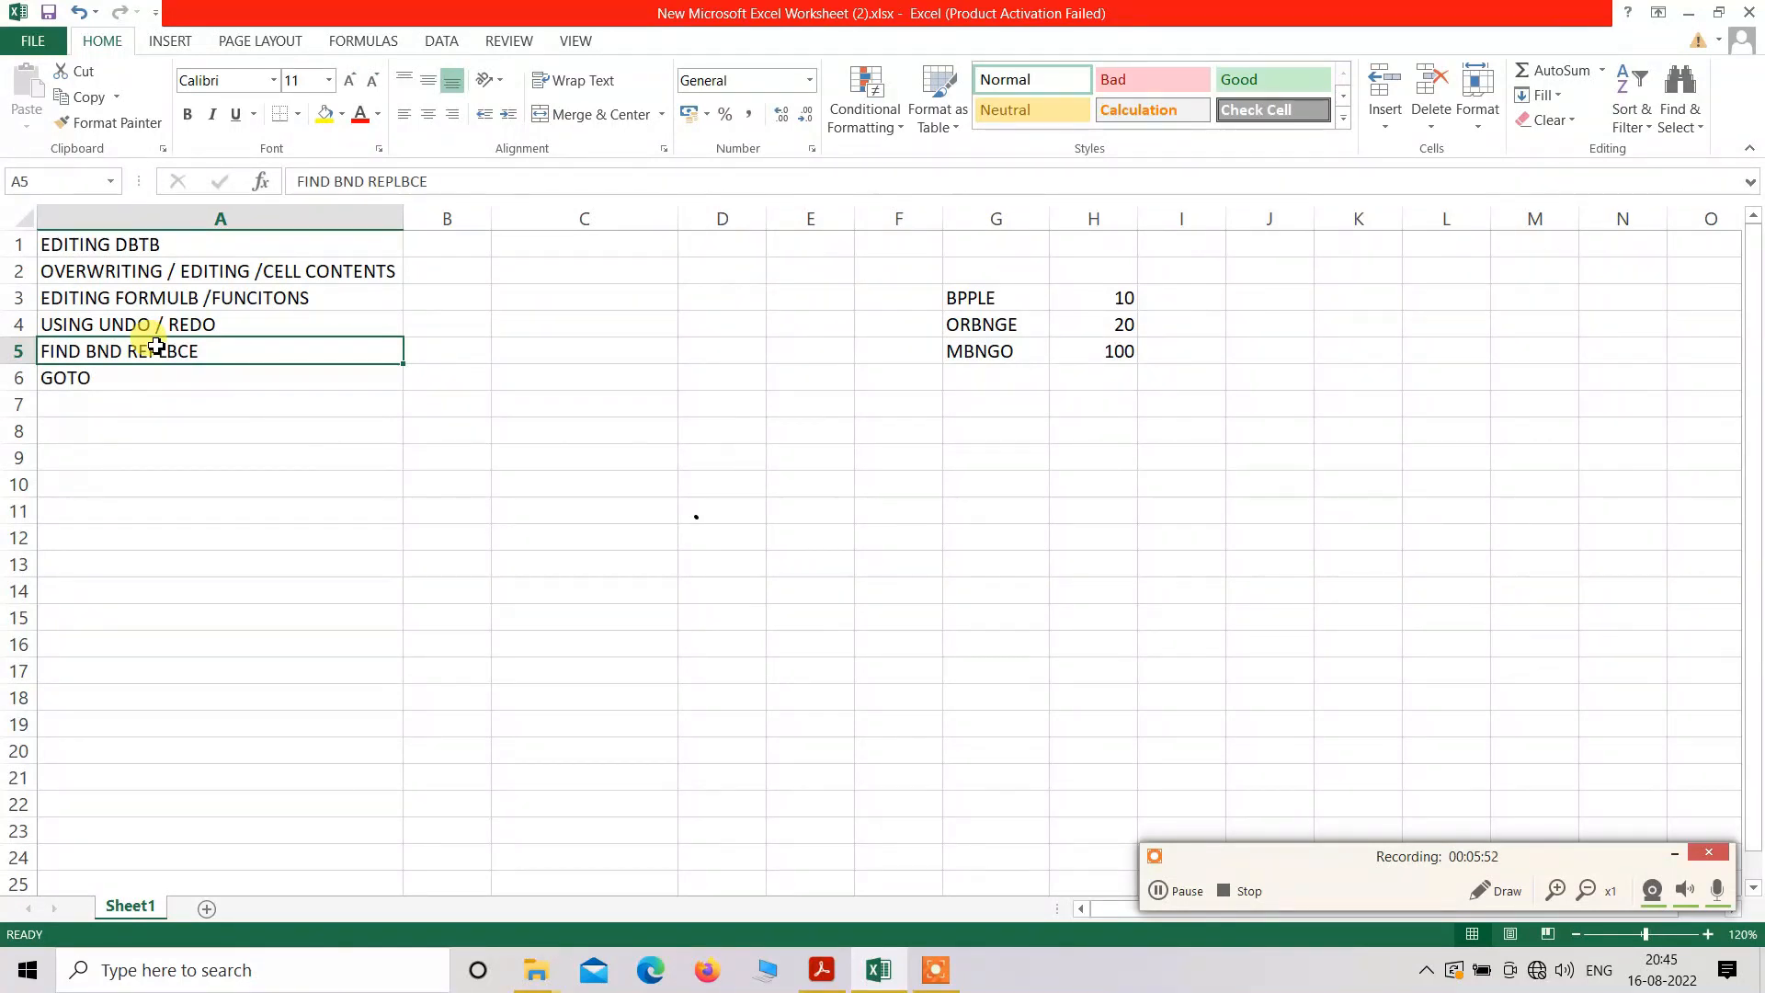
key(ctrl+f)
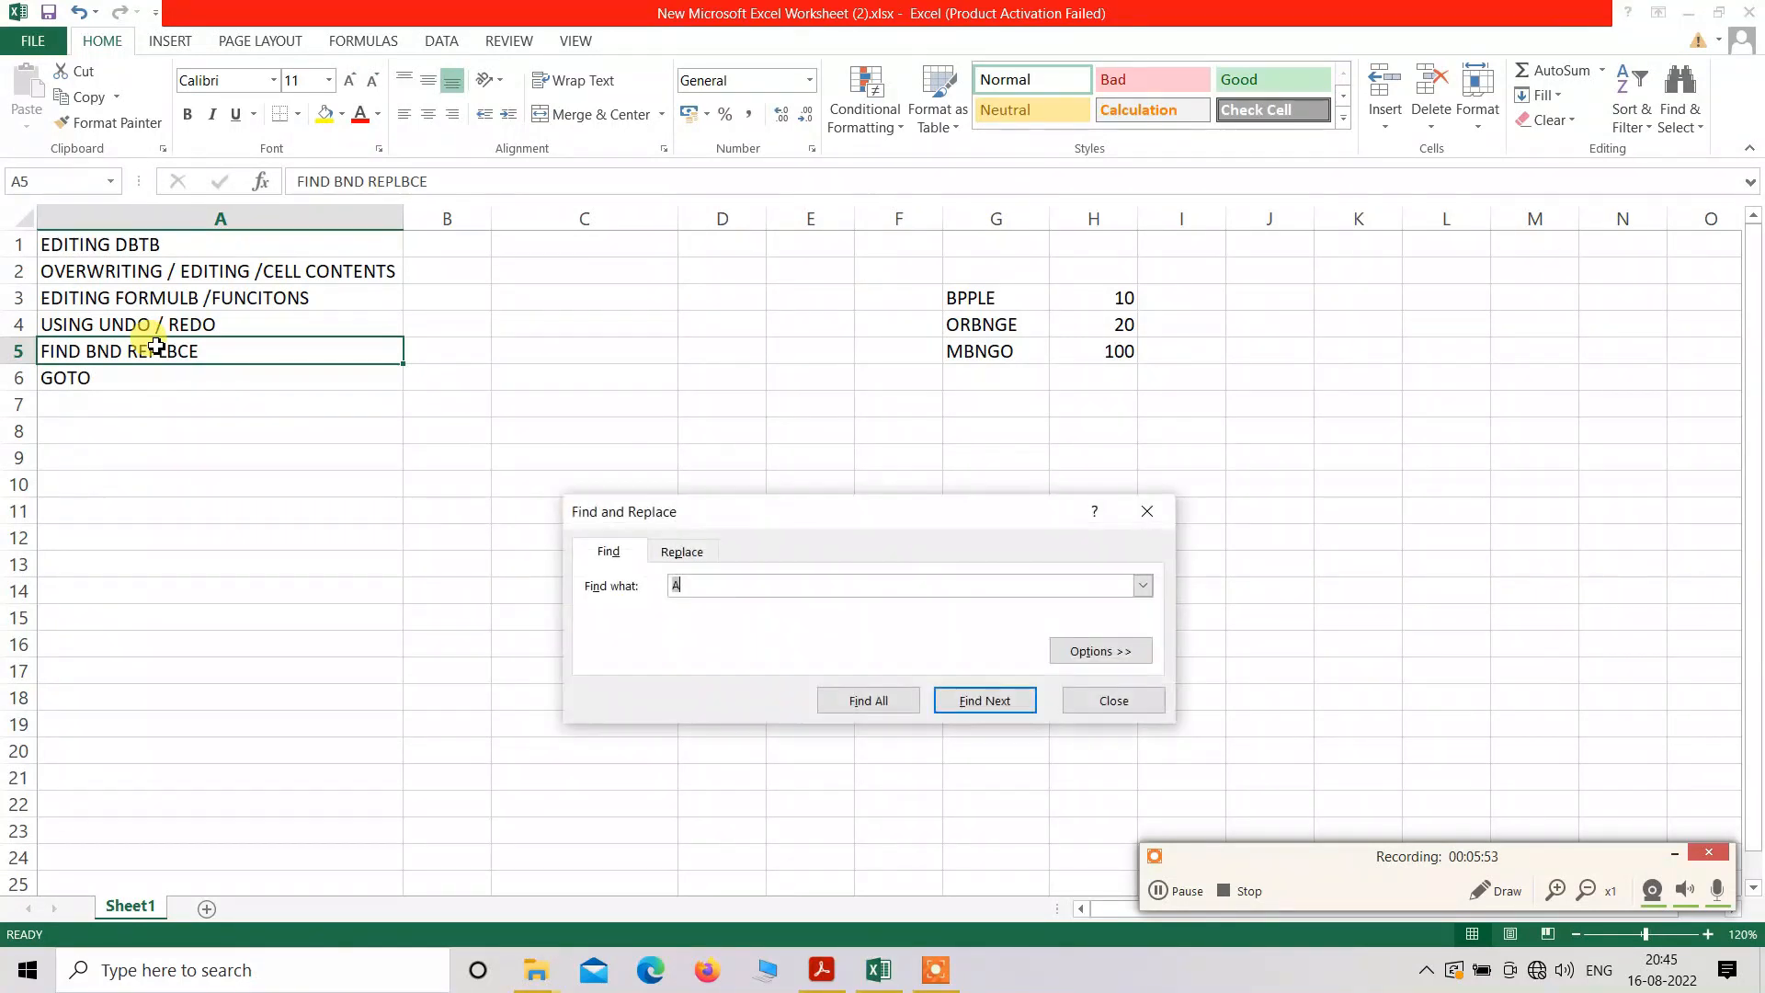
click(1149, 520)
- Select cell A6 and open the Go To dialog, placing it below the column A entries
click(217, 383)
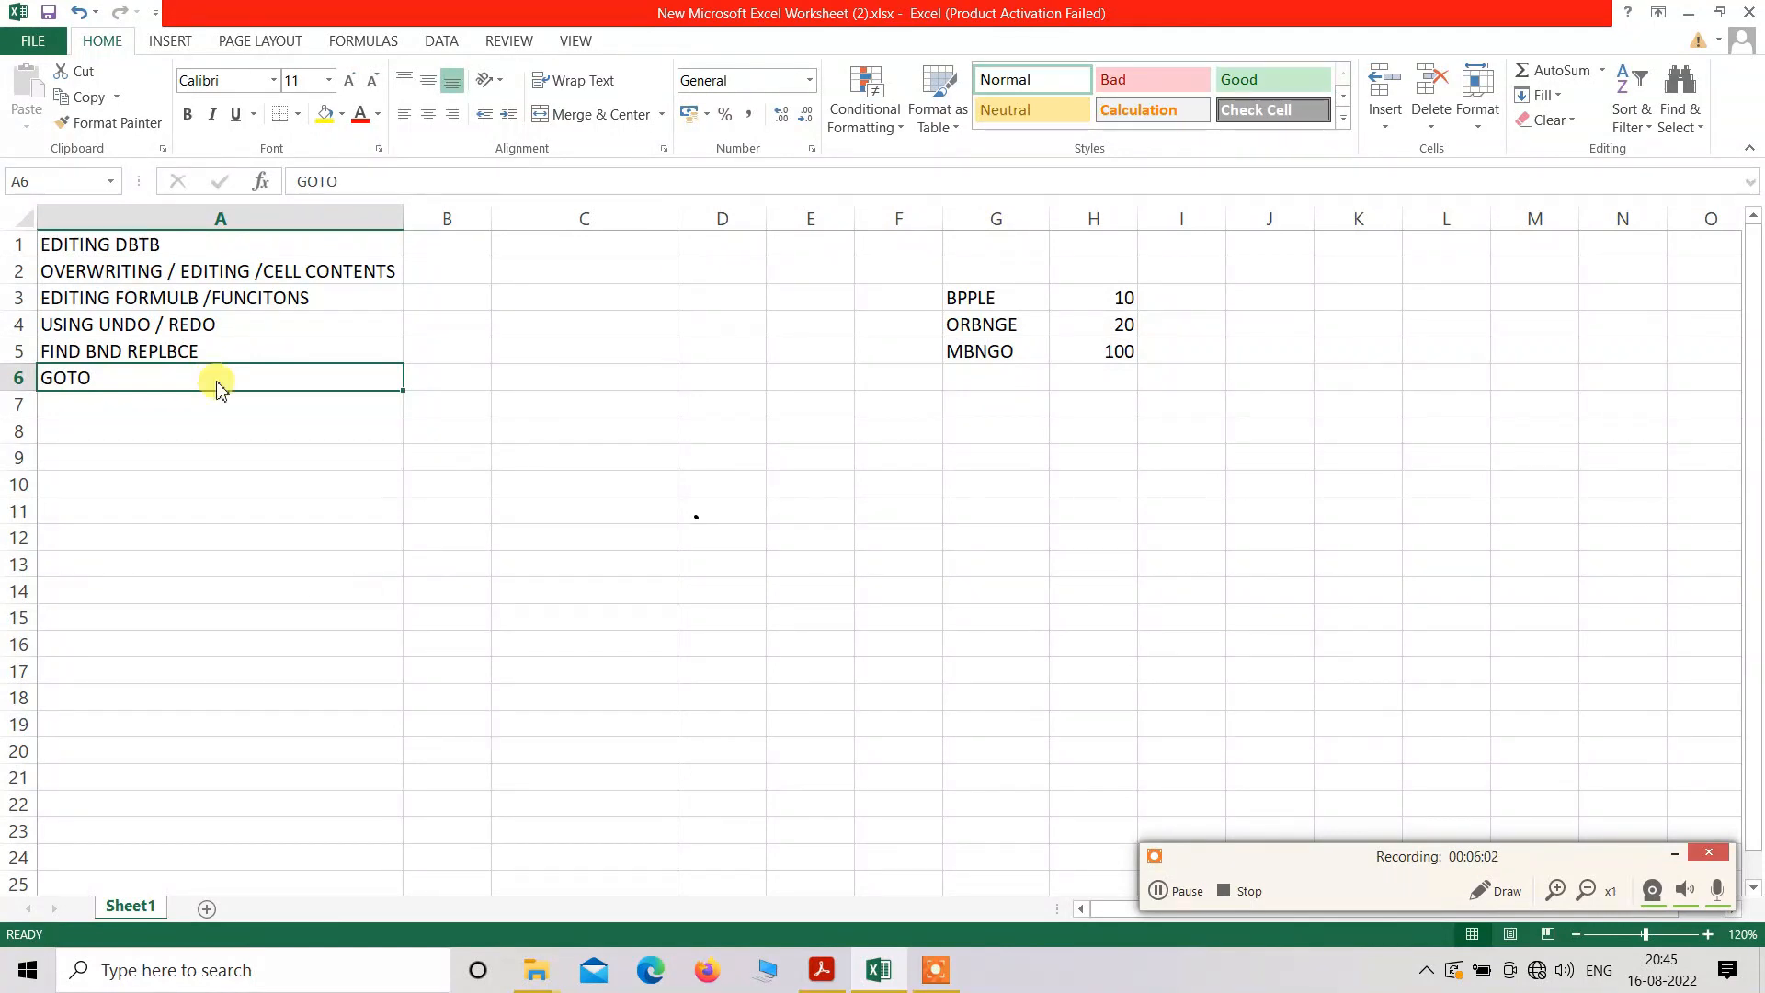
key(ctrl+g)
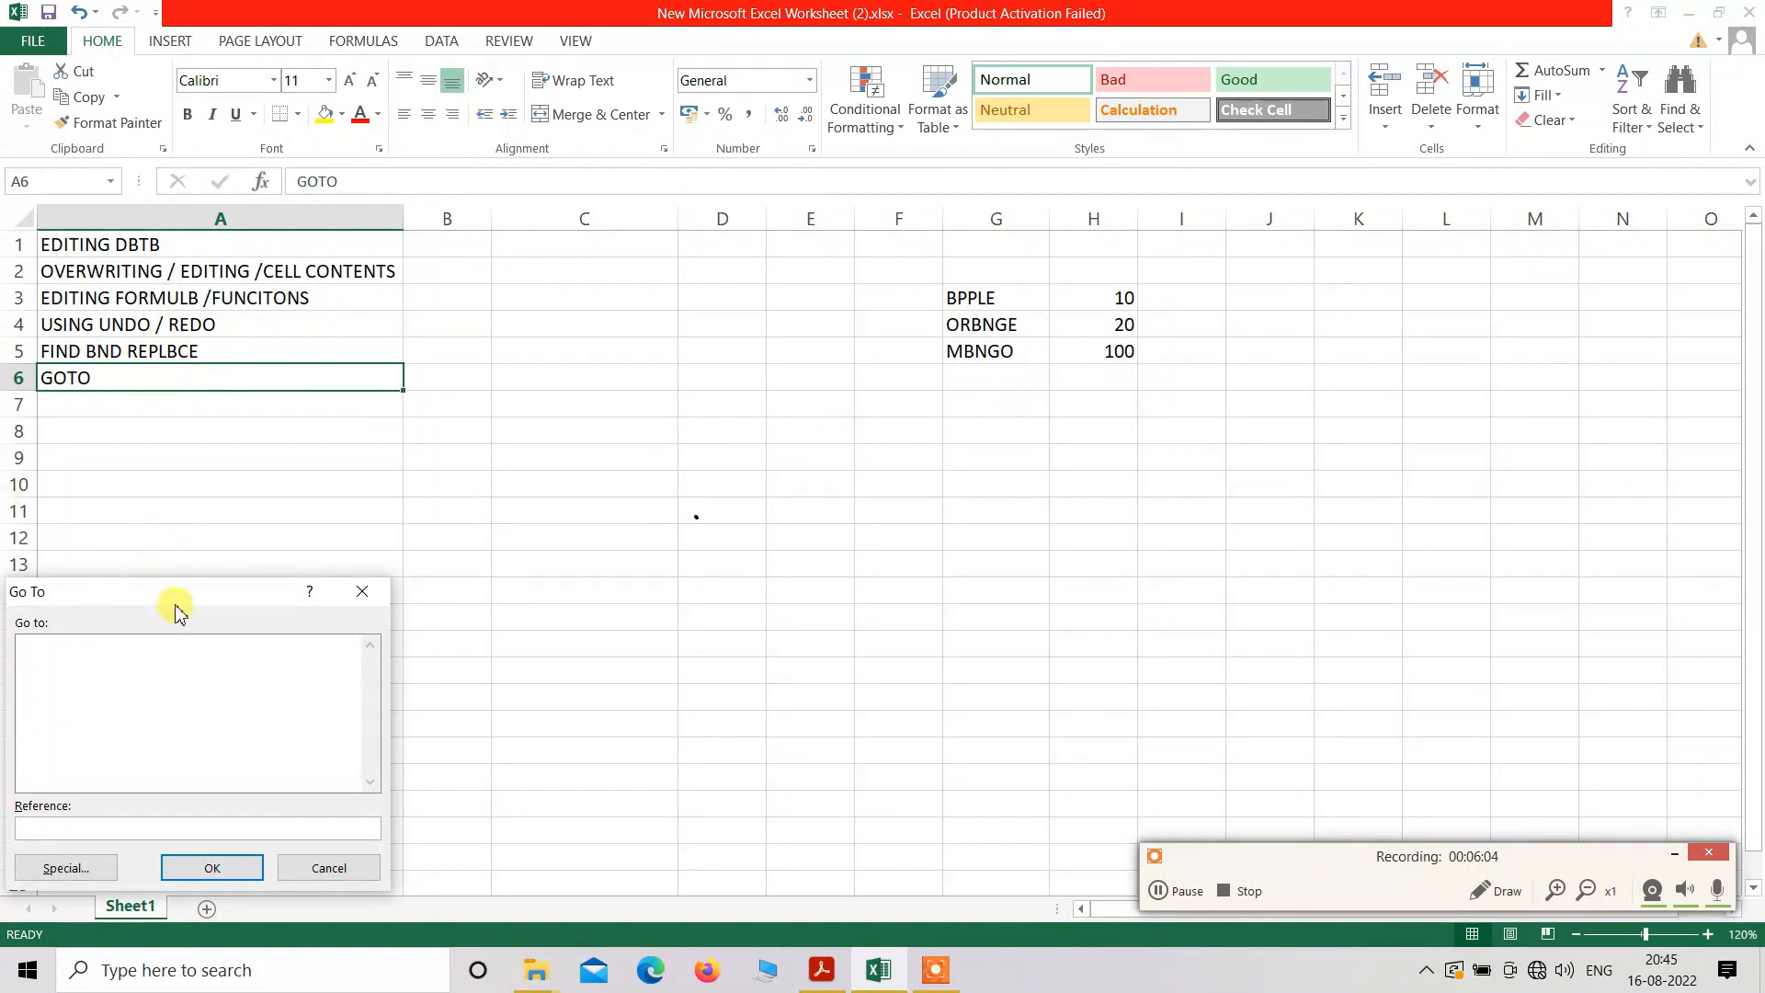
drag(272, 586, 589, 441)
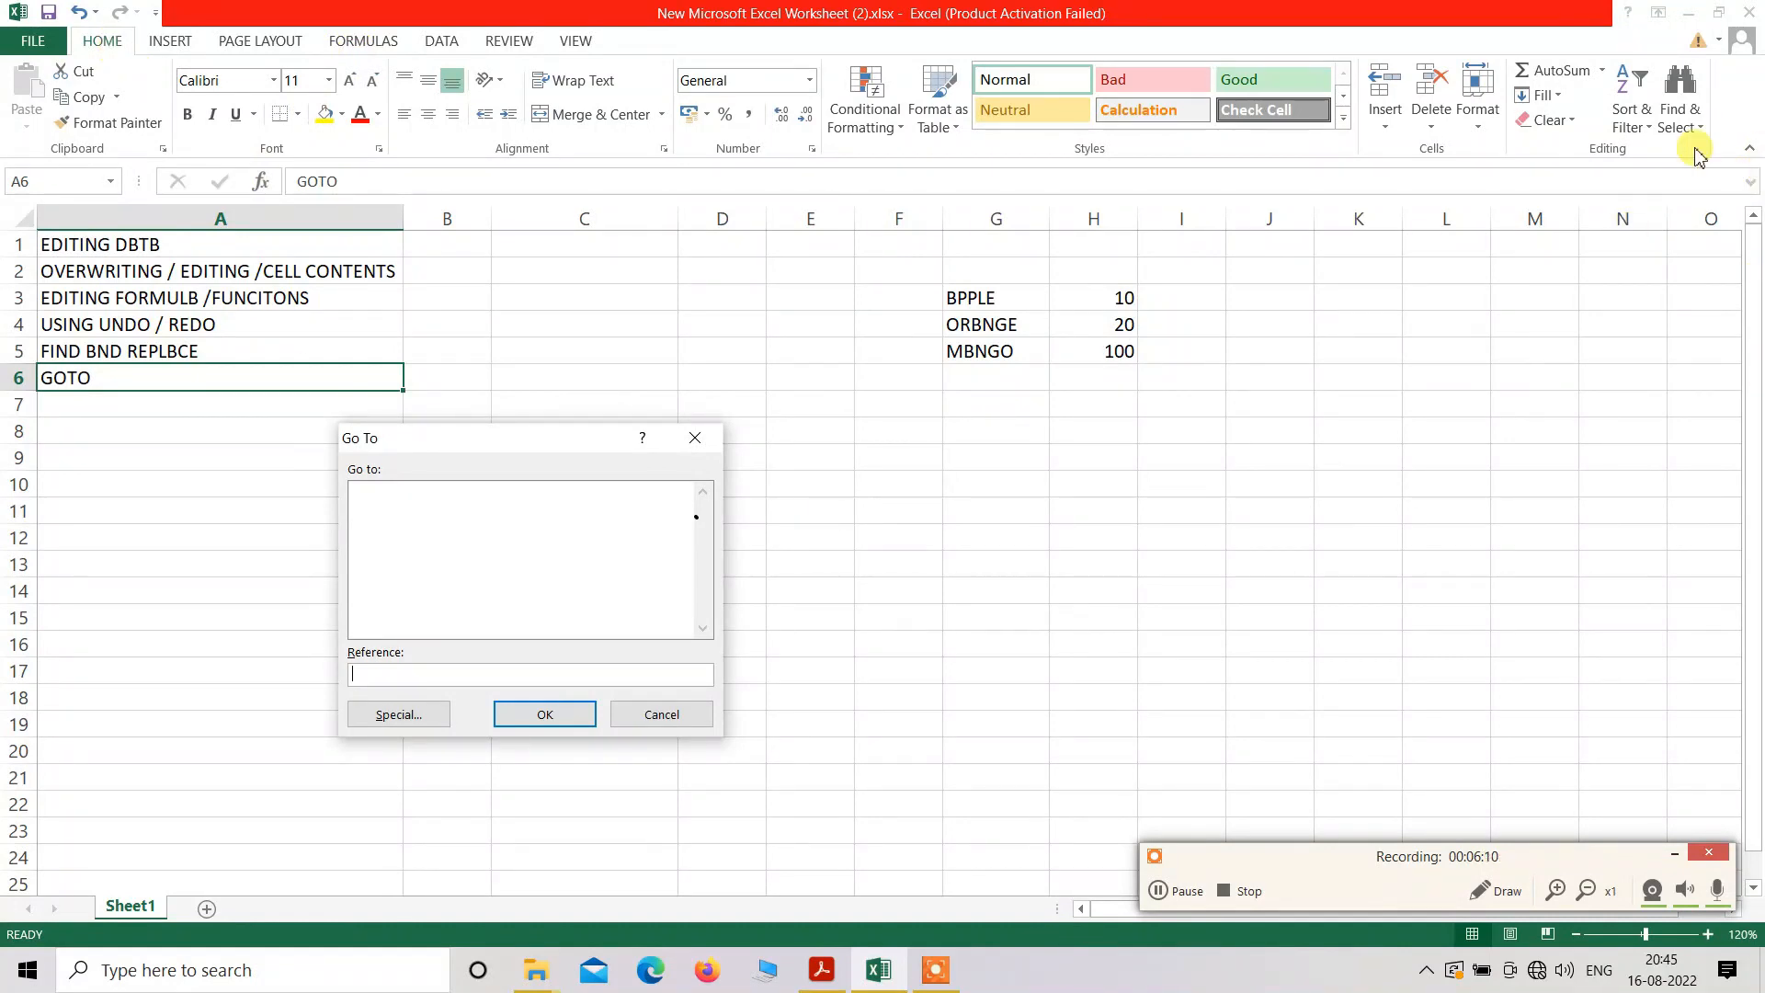
click(1484, 891)
mouse_move(1652, 42)
mouse_down()
mouse_move(1664, 180)
mouse_move(1687, 69)
mouse_move(1641, 43)
mouse_up()
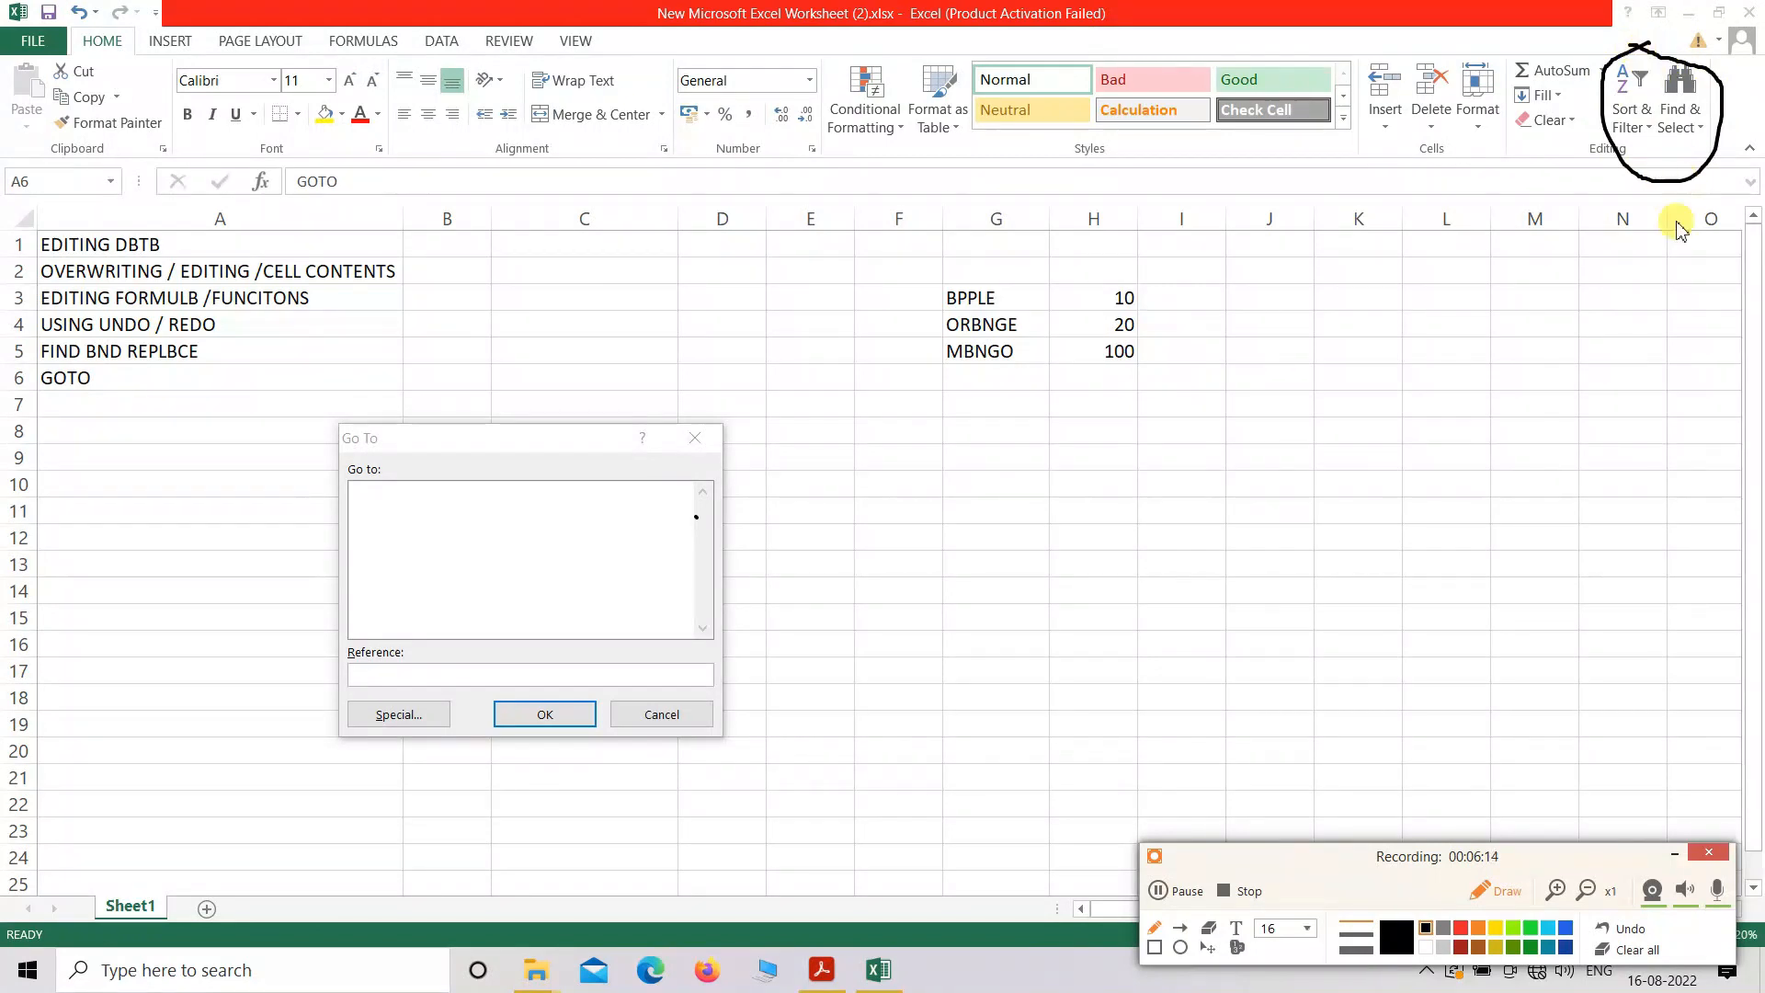
click(1633, 960)
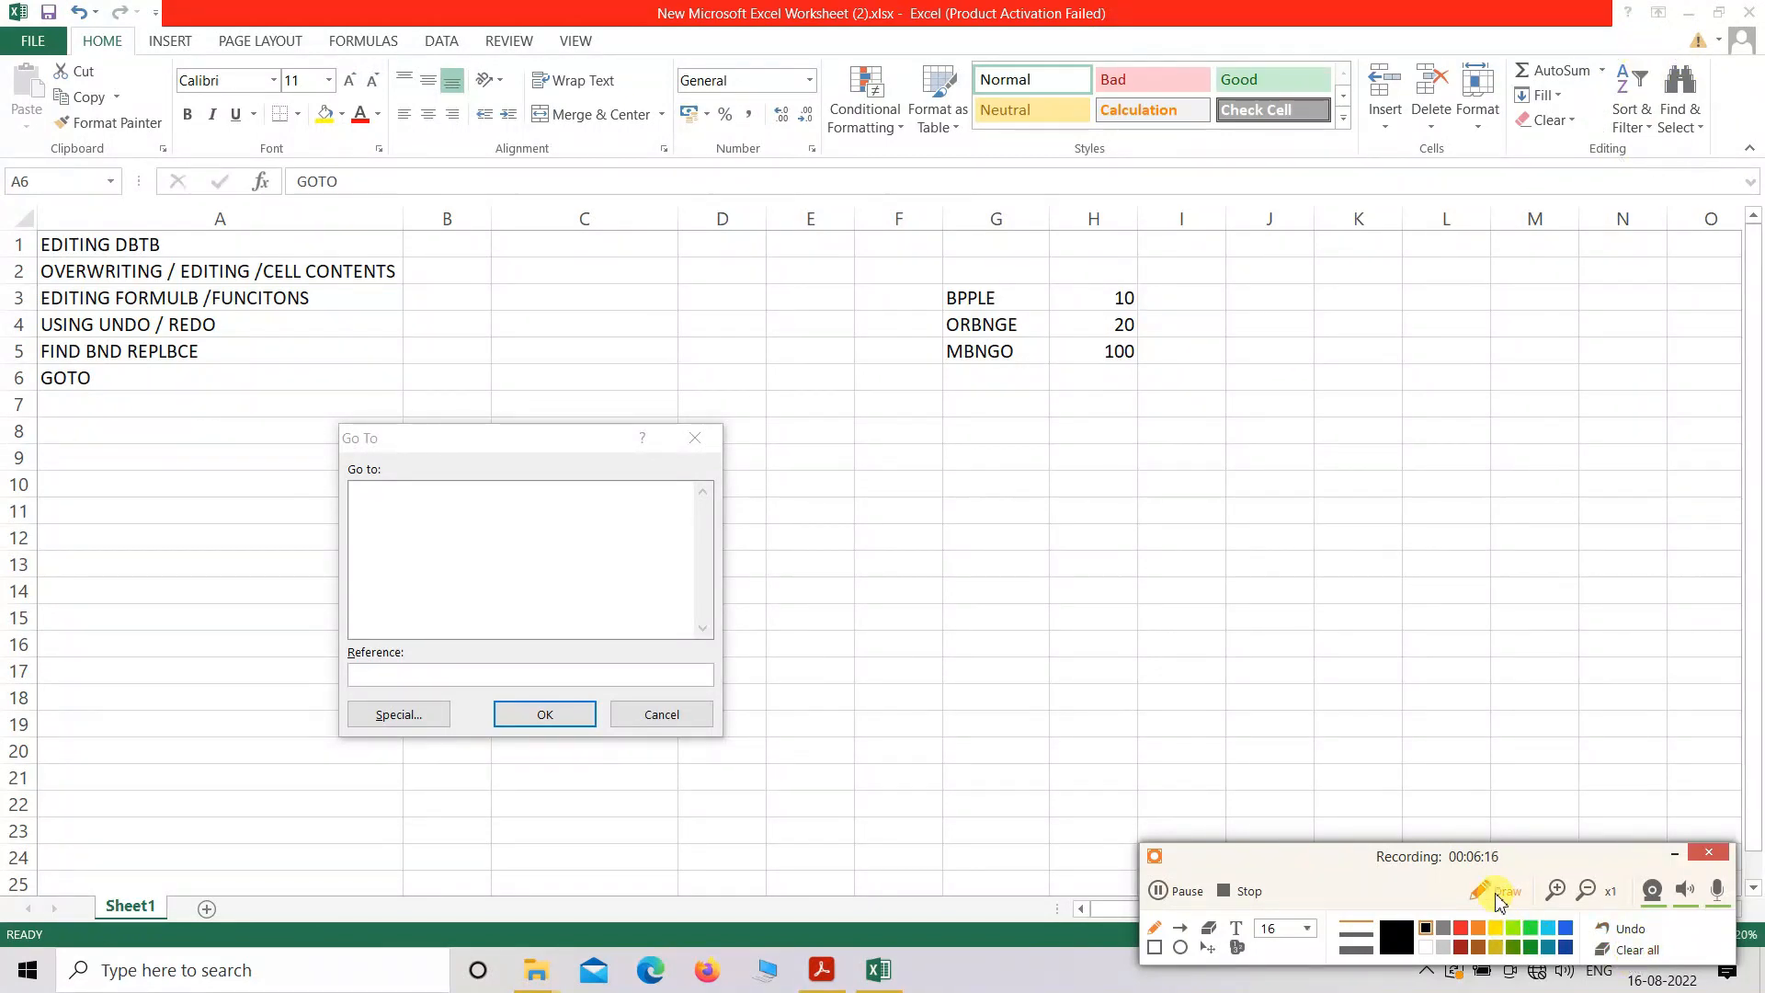
click(1496, 891)
click(1701, 103)
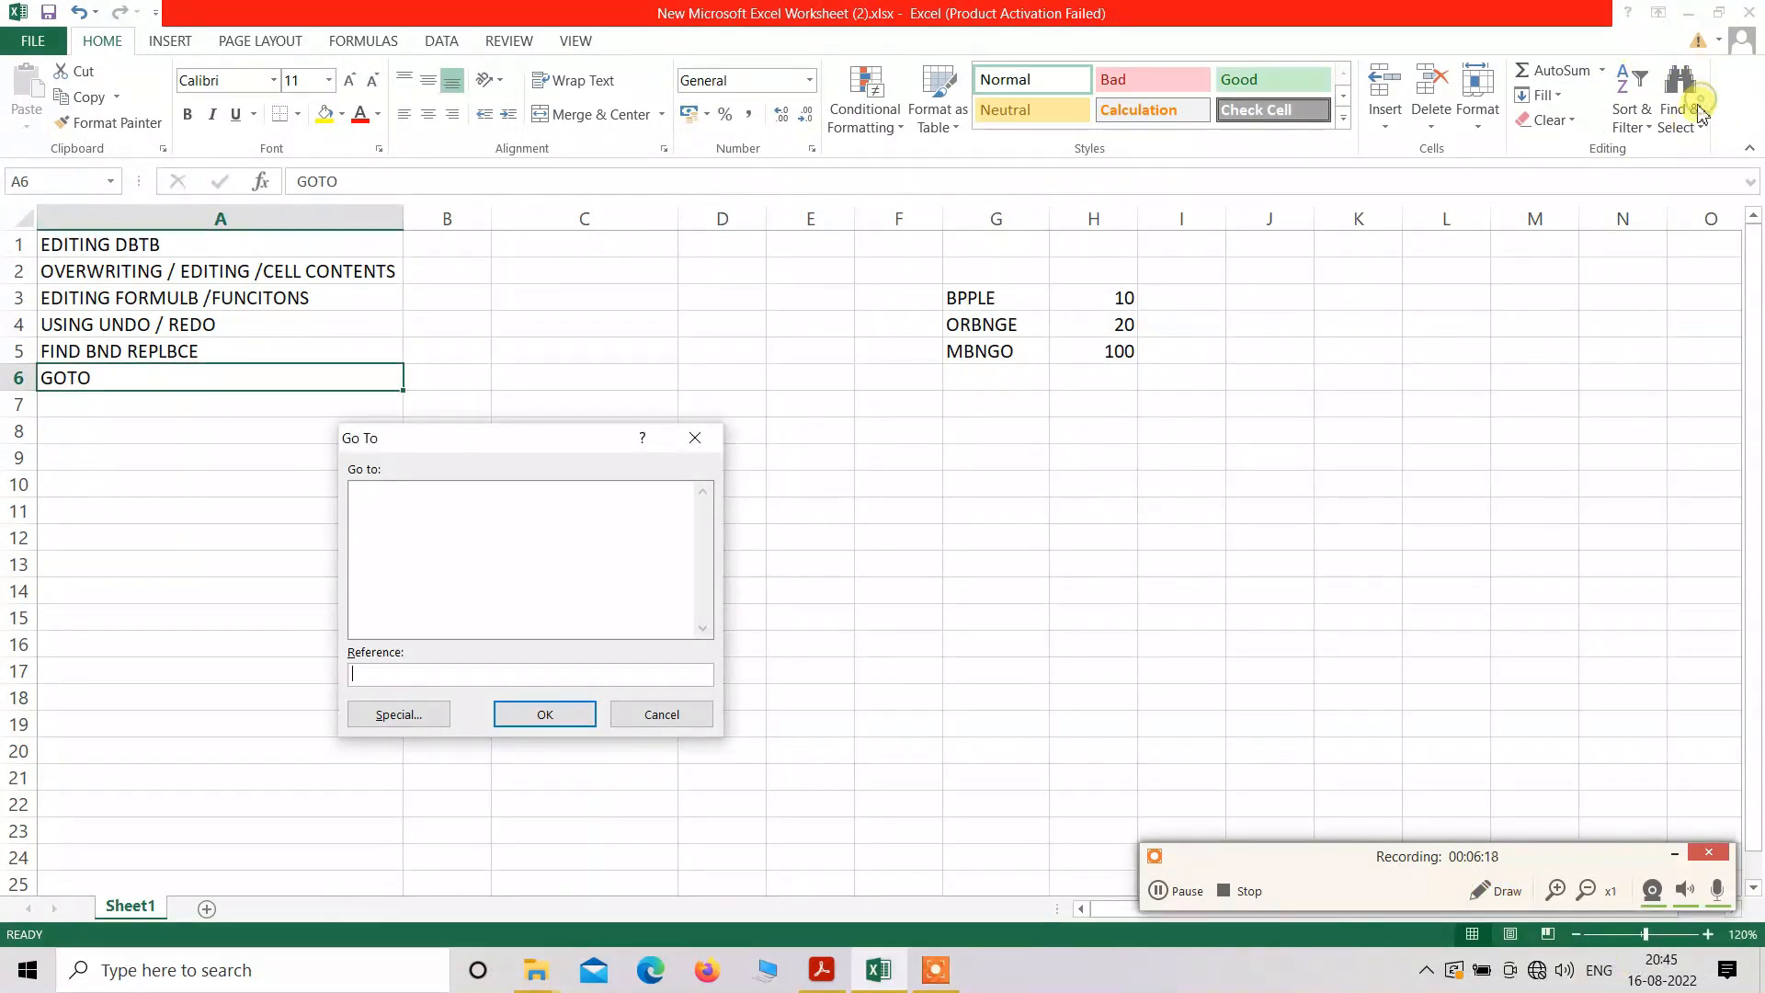
click(1695, 127)
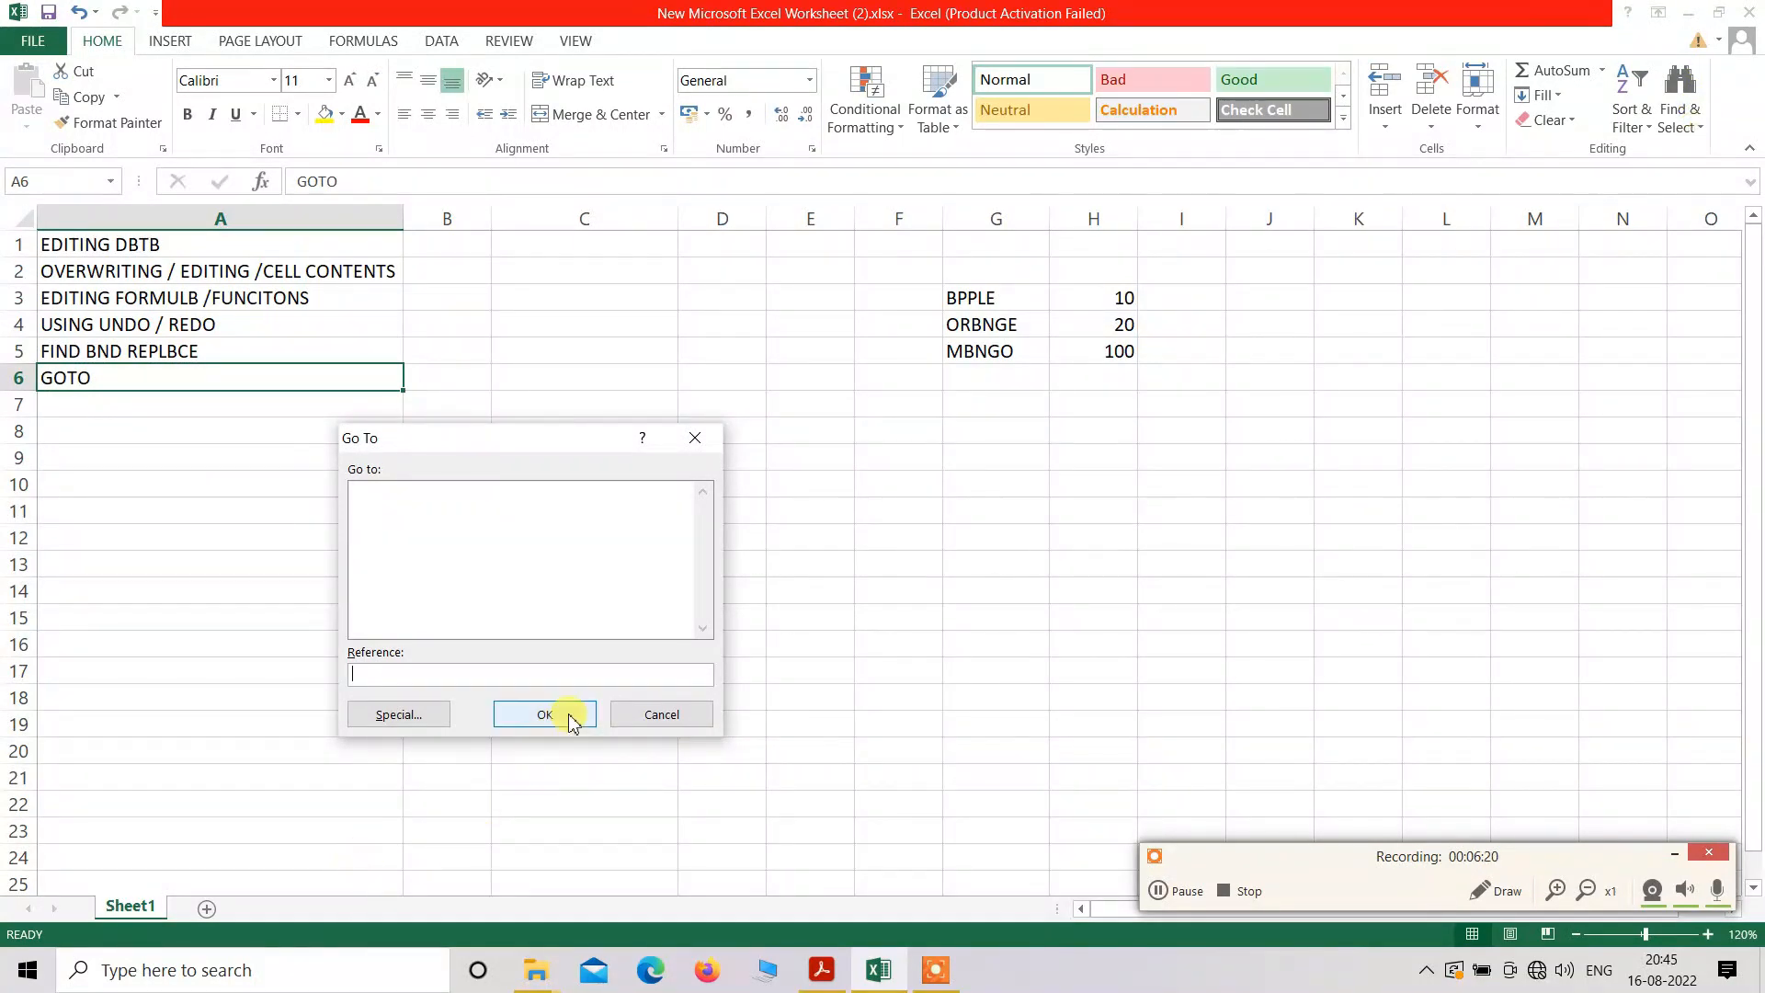
- Cancel the Go To dialog, reopen it to show its reference field, and close it without entering a reference
click(645, 716)
click(1679, 120)
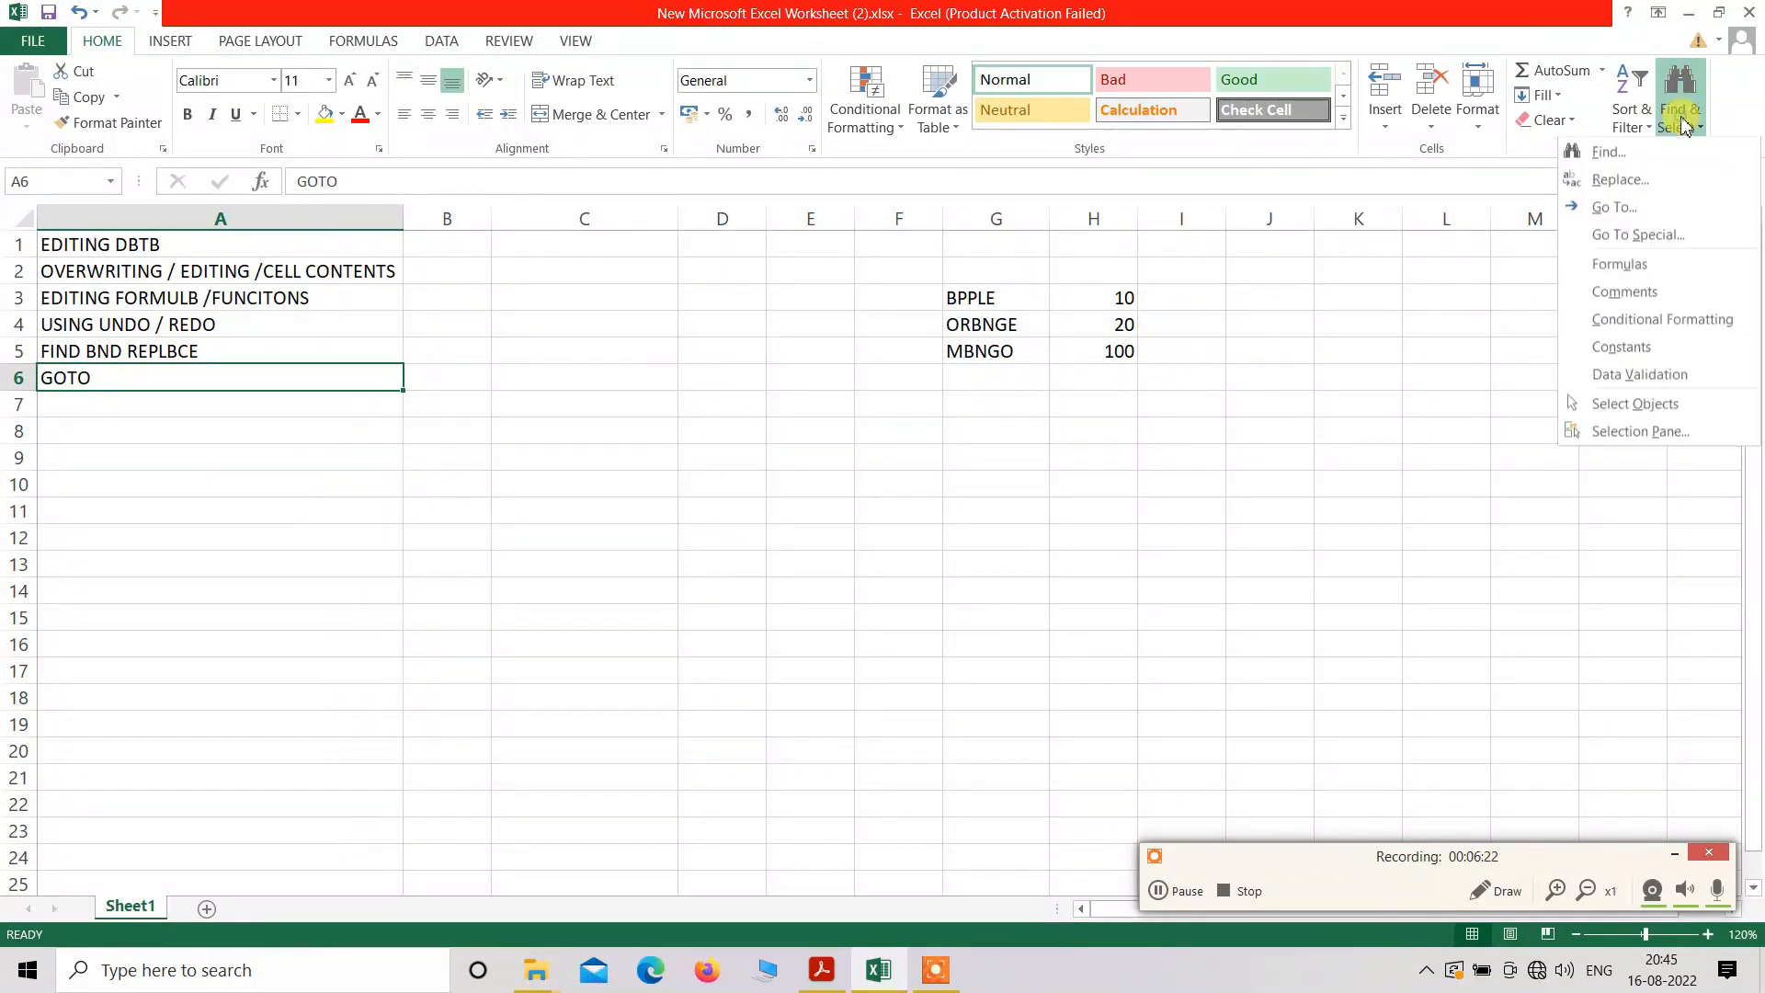
click(1673, 221)
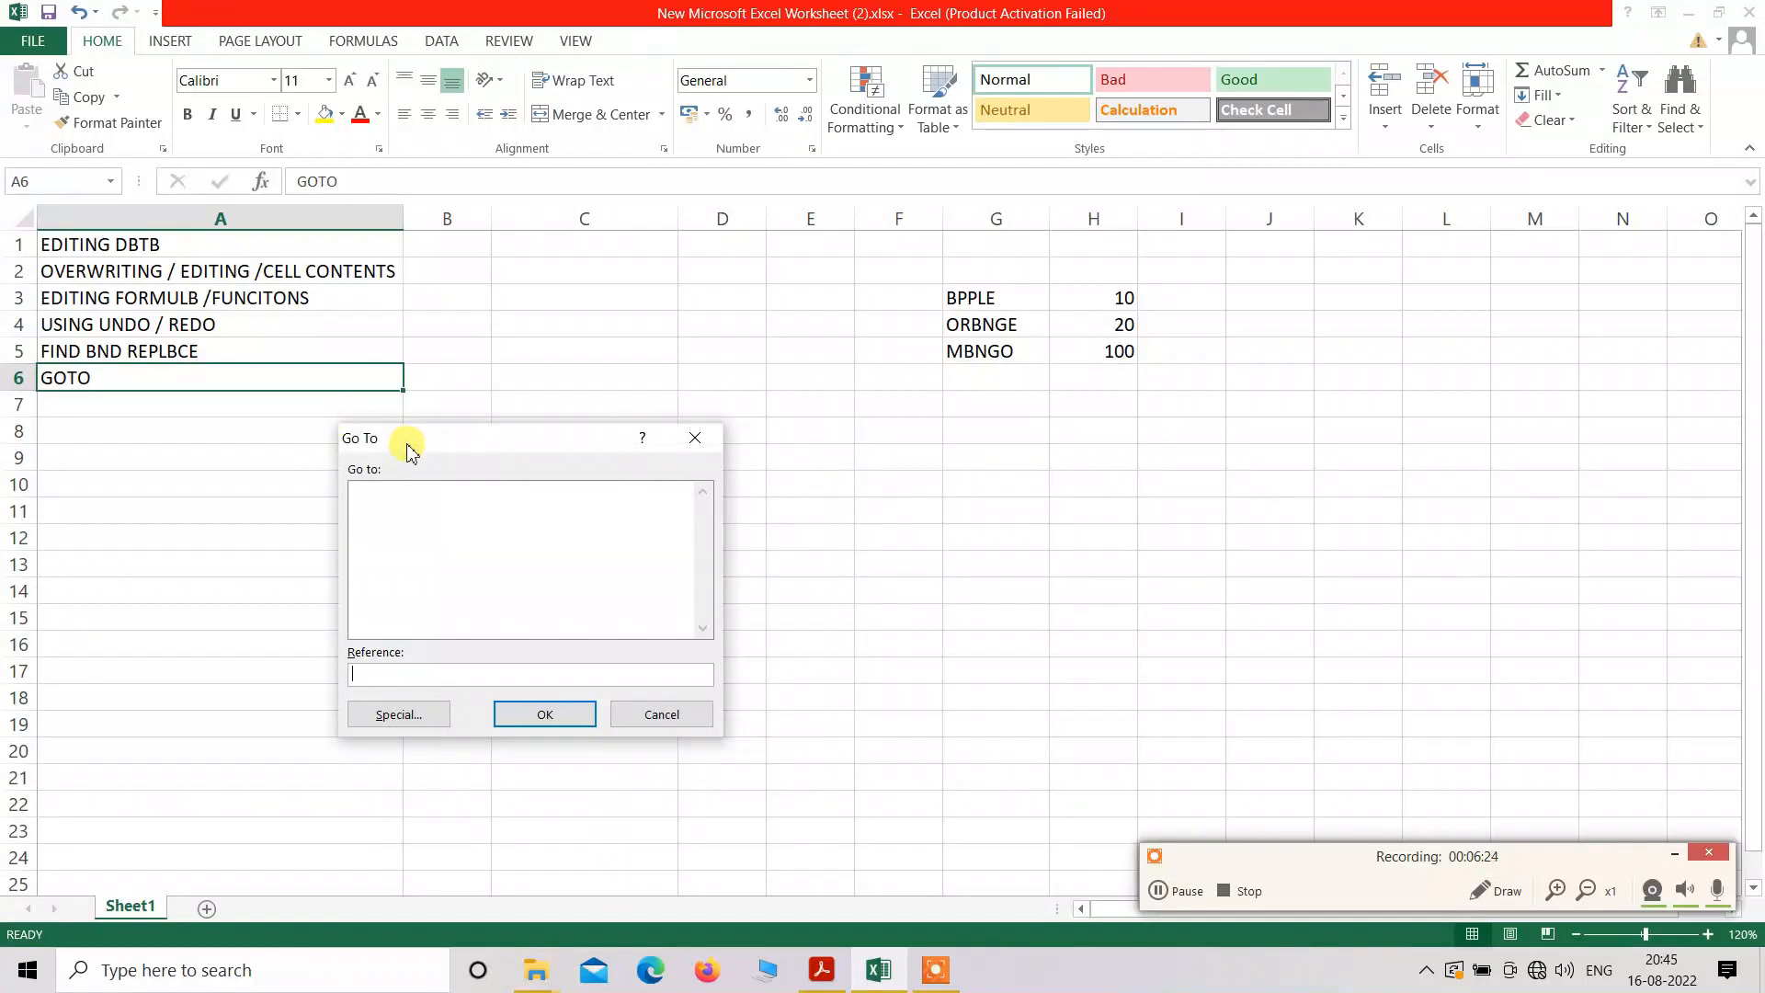
drag(405, 449, 691, 468)
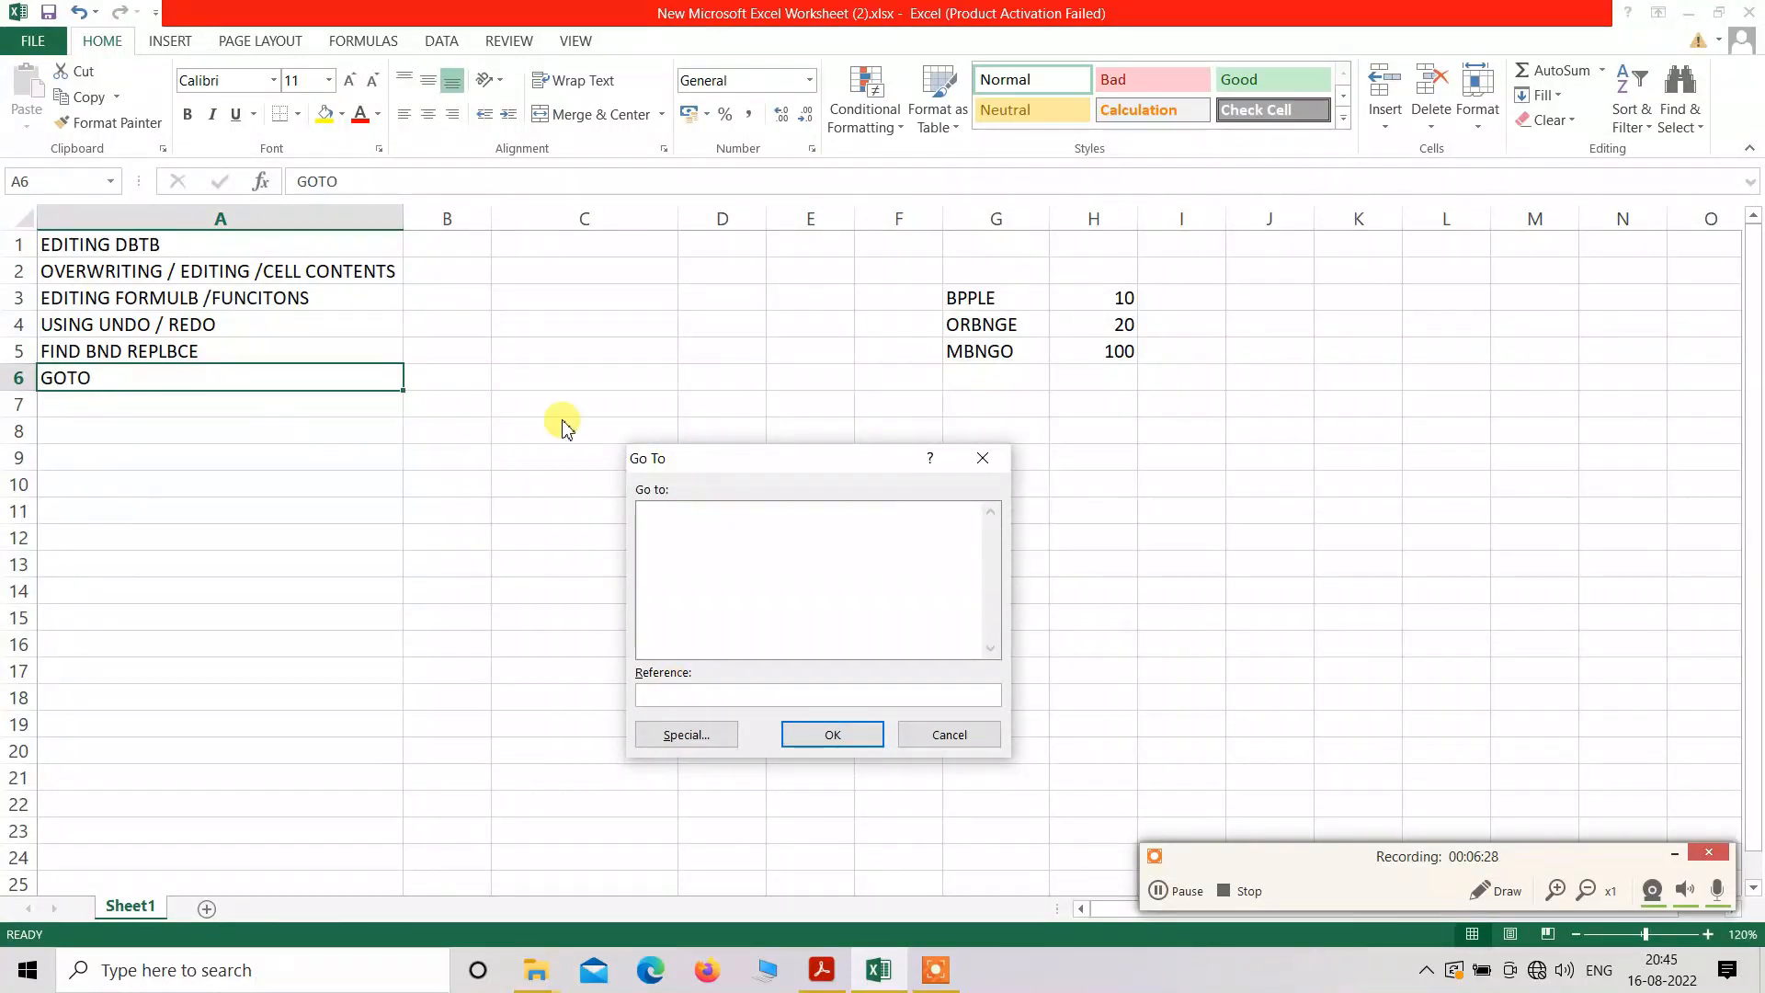
click(983, 457)
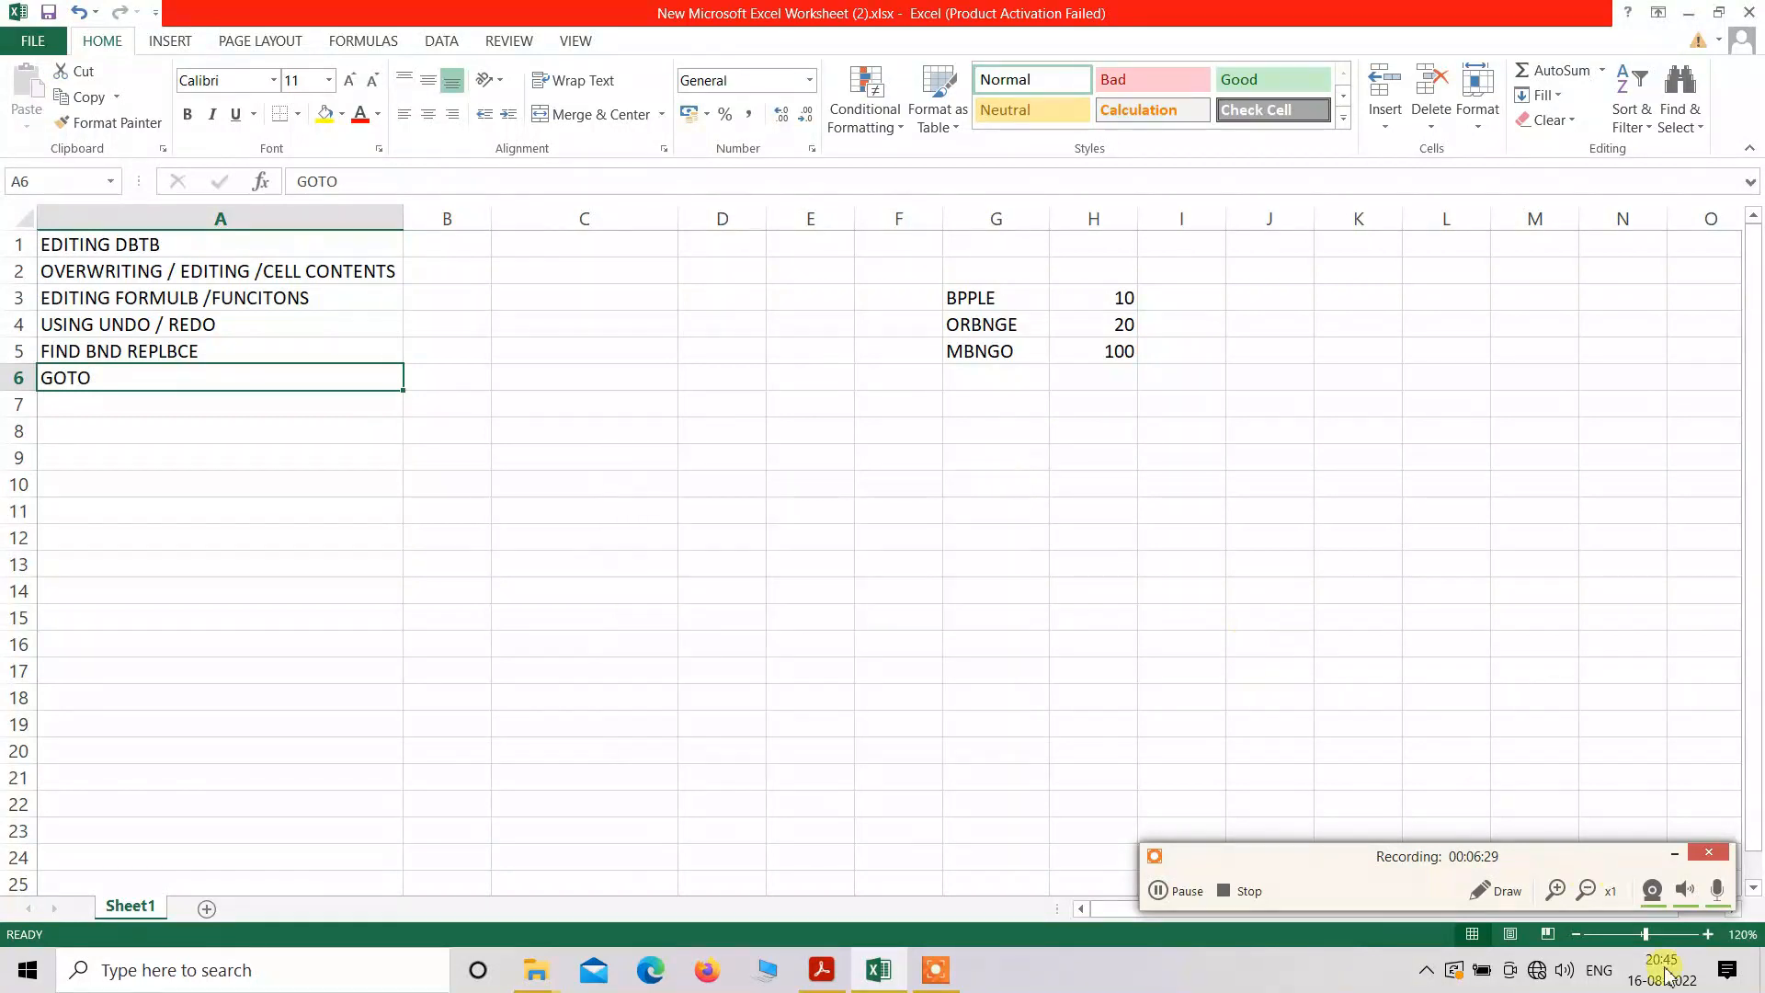
- Zoom the worksheet in to 140%
click(1707, 934)
click(1707, 934)
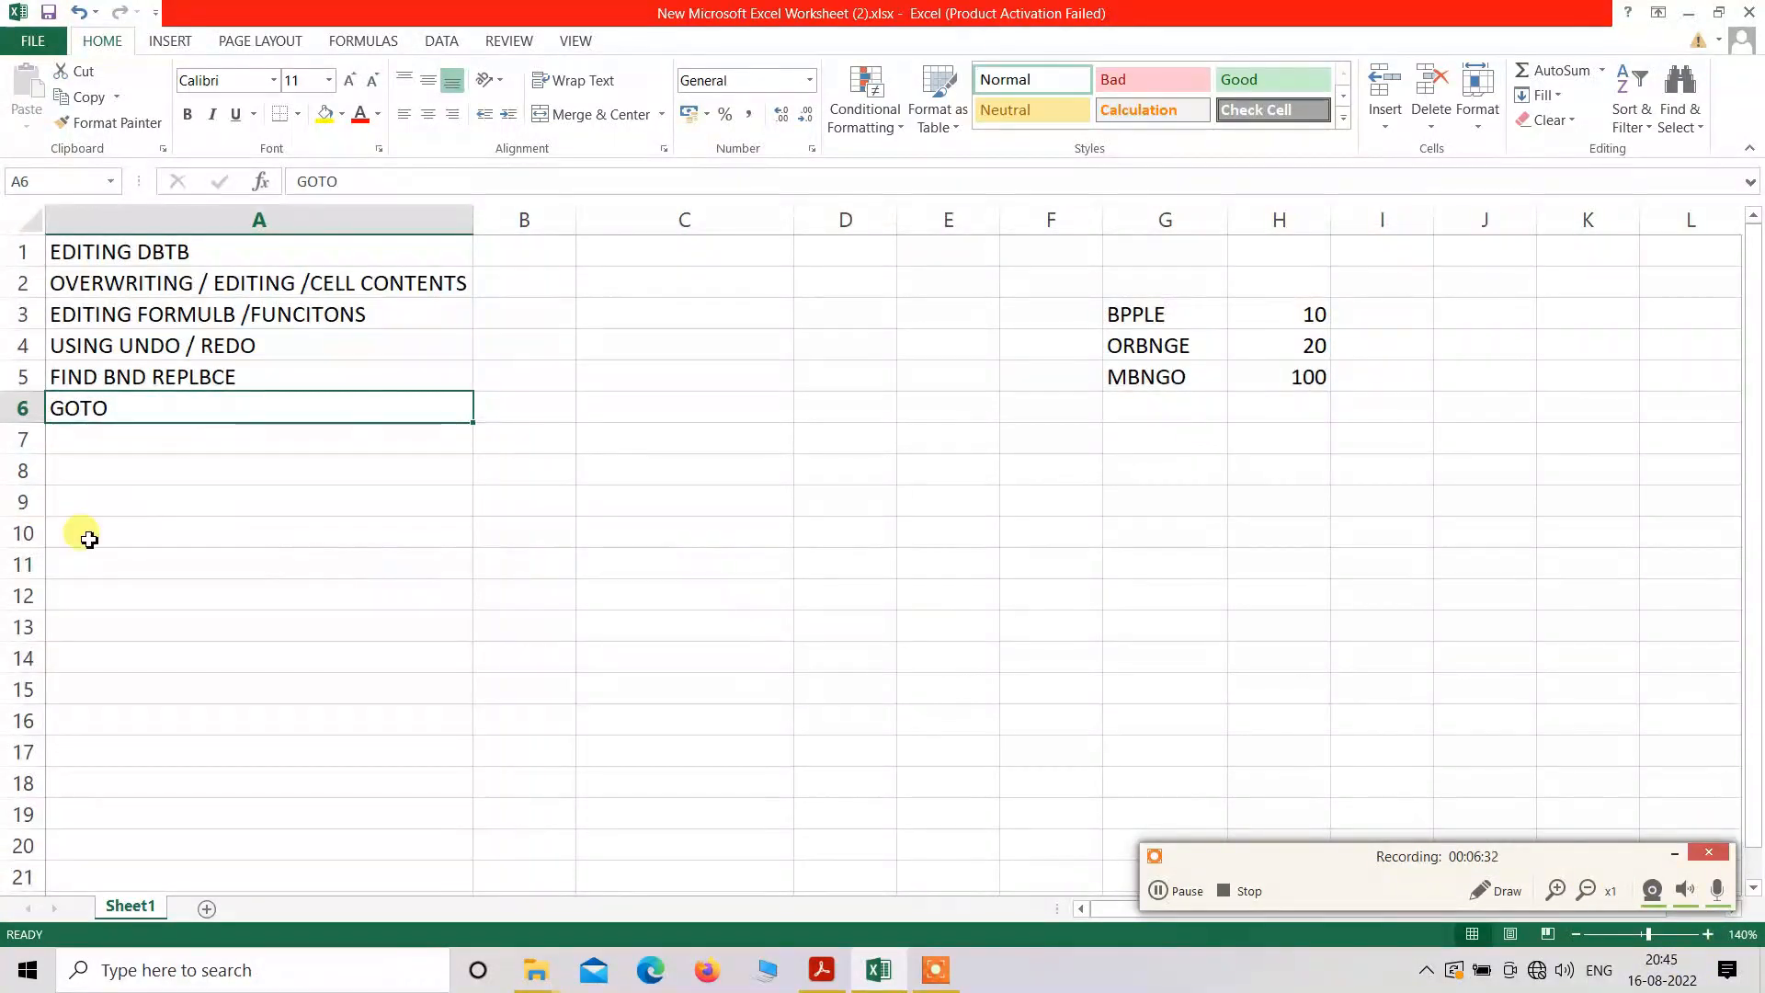
- Select row 10, cell A10 and several other cells ending at C9 to compare their references in the Name Box
click(79, 533)
click(23, 532)
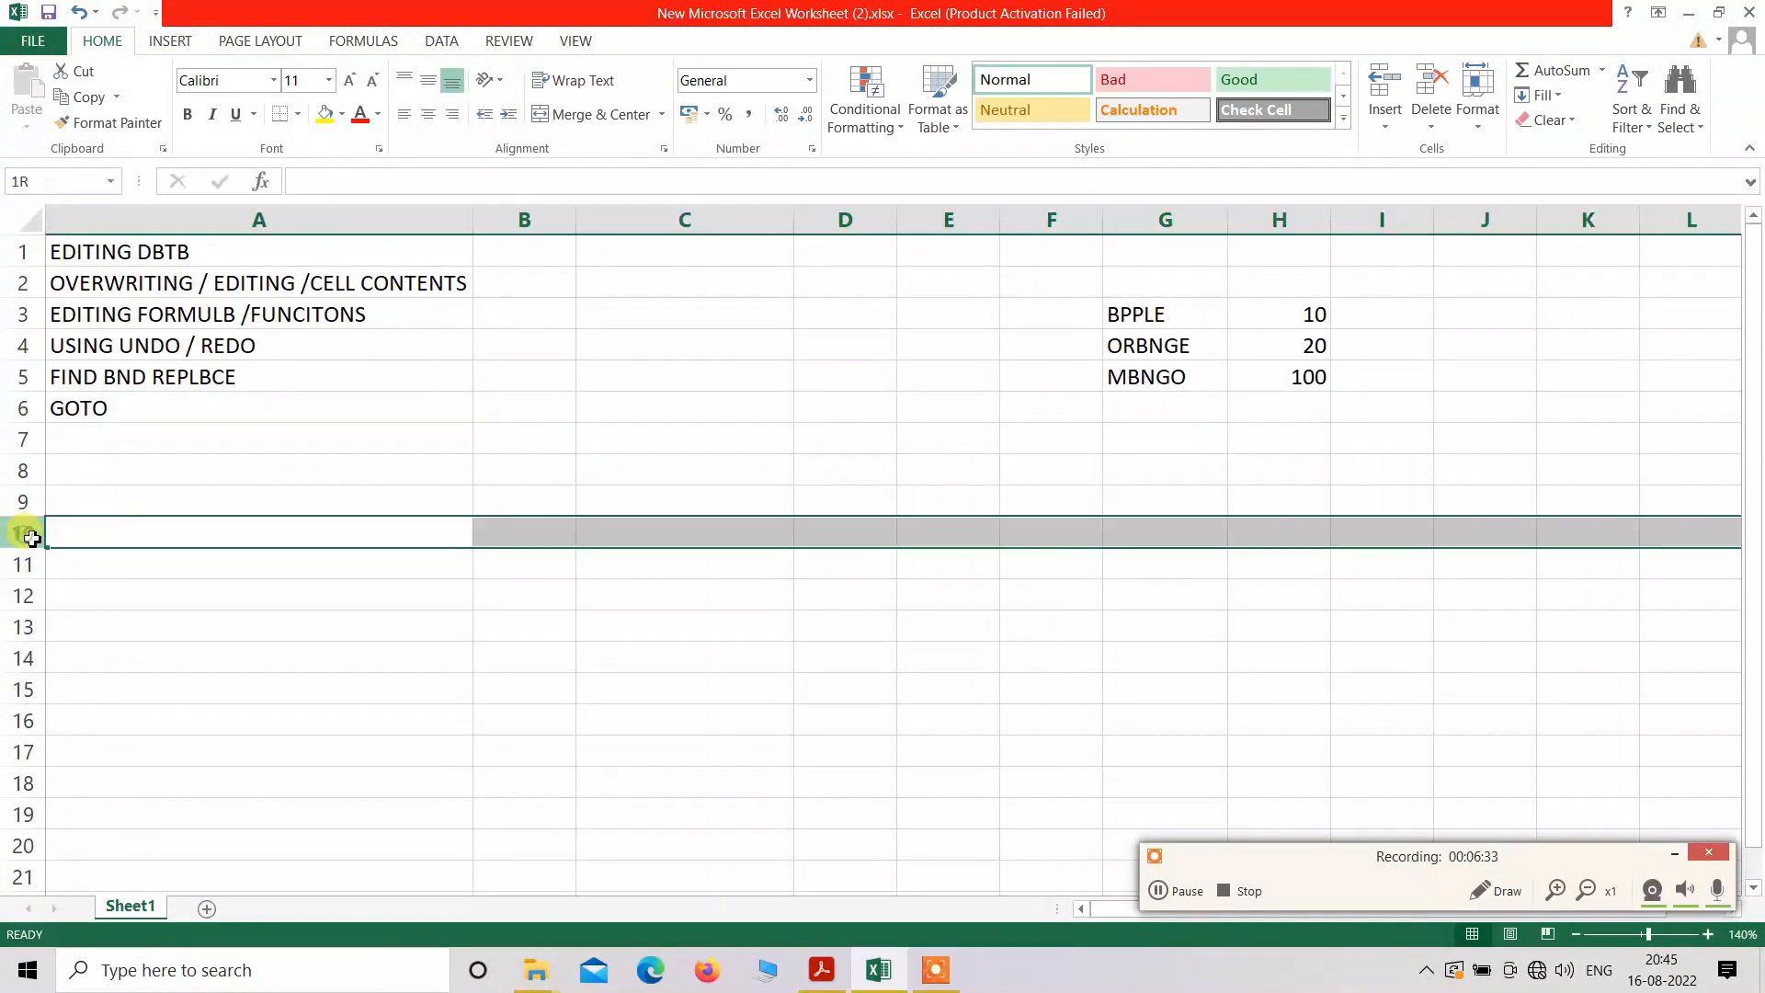
click(110, 534)
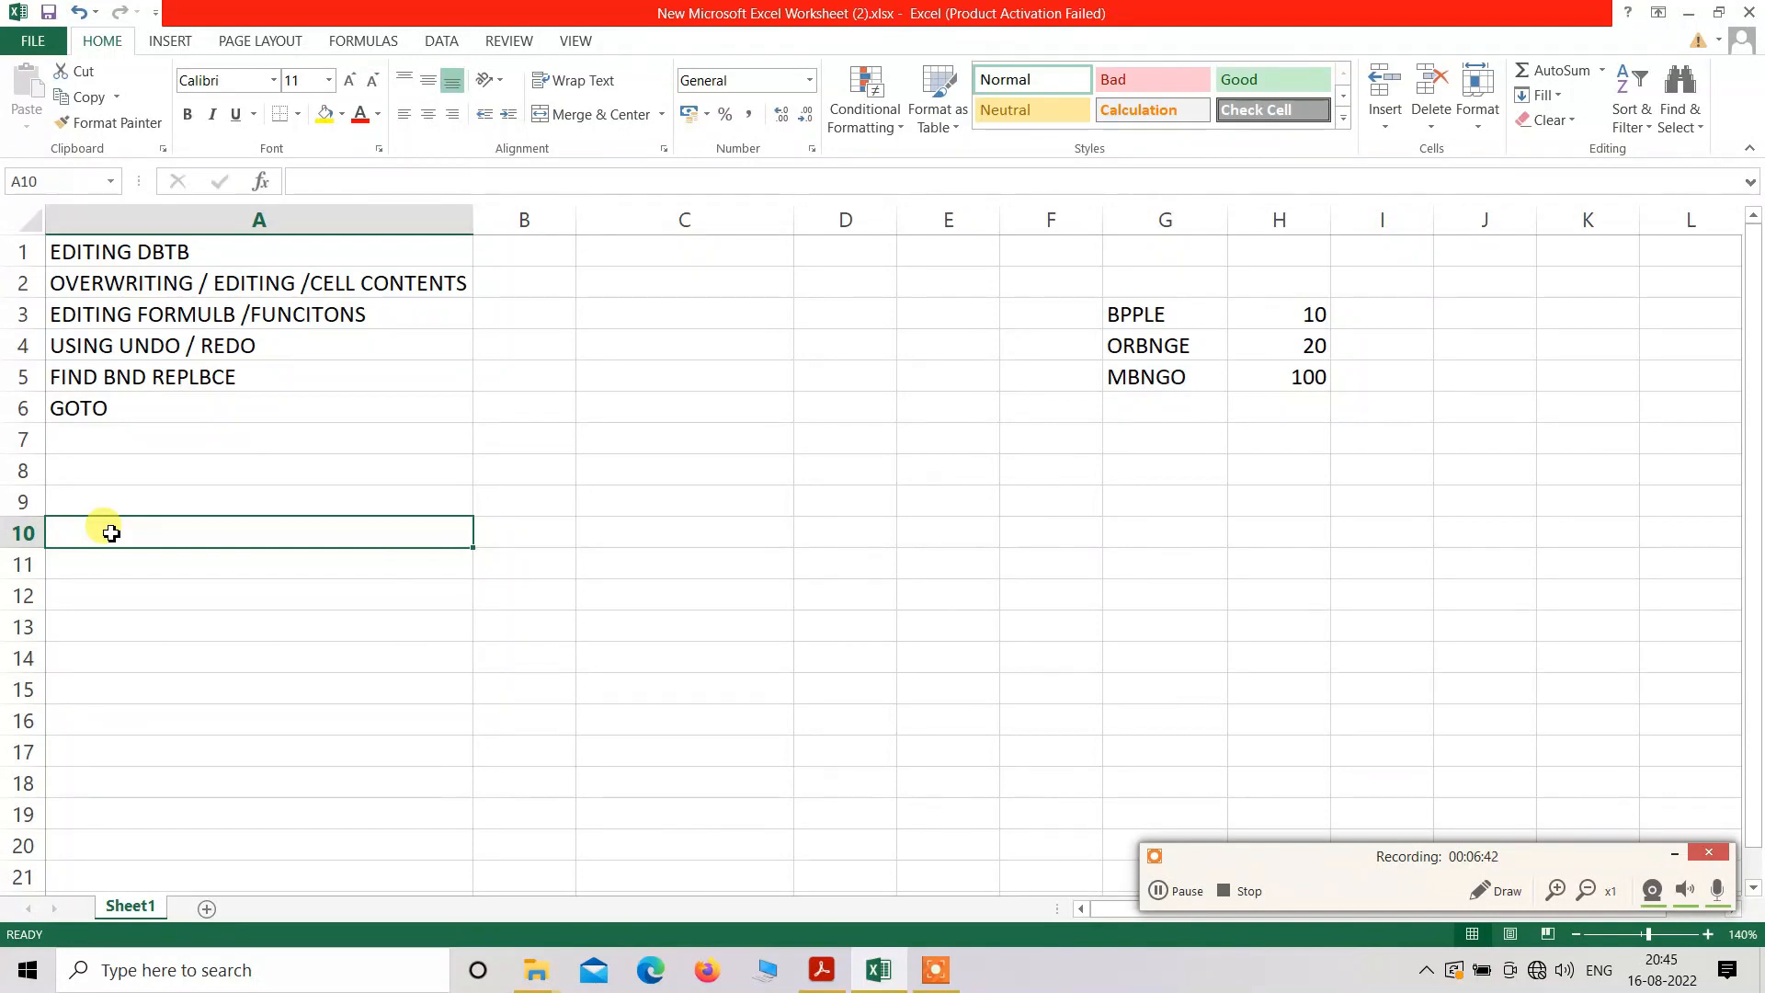
drag(129, 497, 1113, 869)
click(924, 624)
click(1089, 556)
click(947, 565)
click(783, 510)
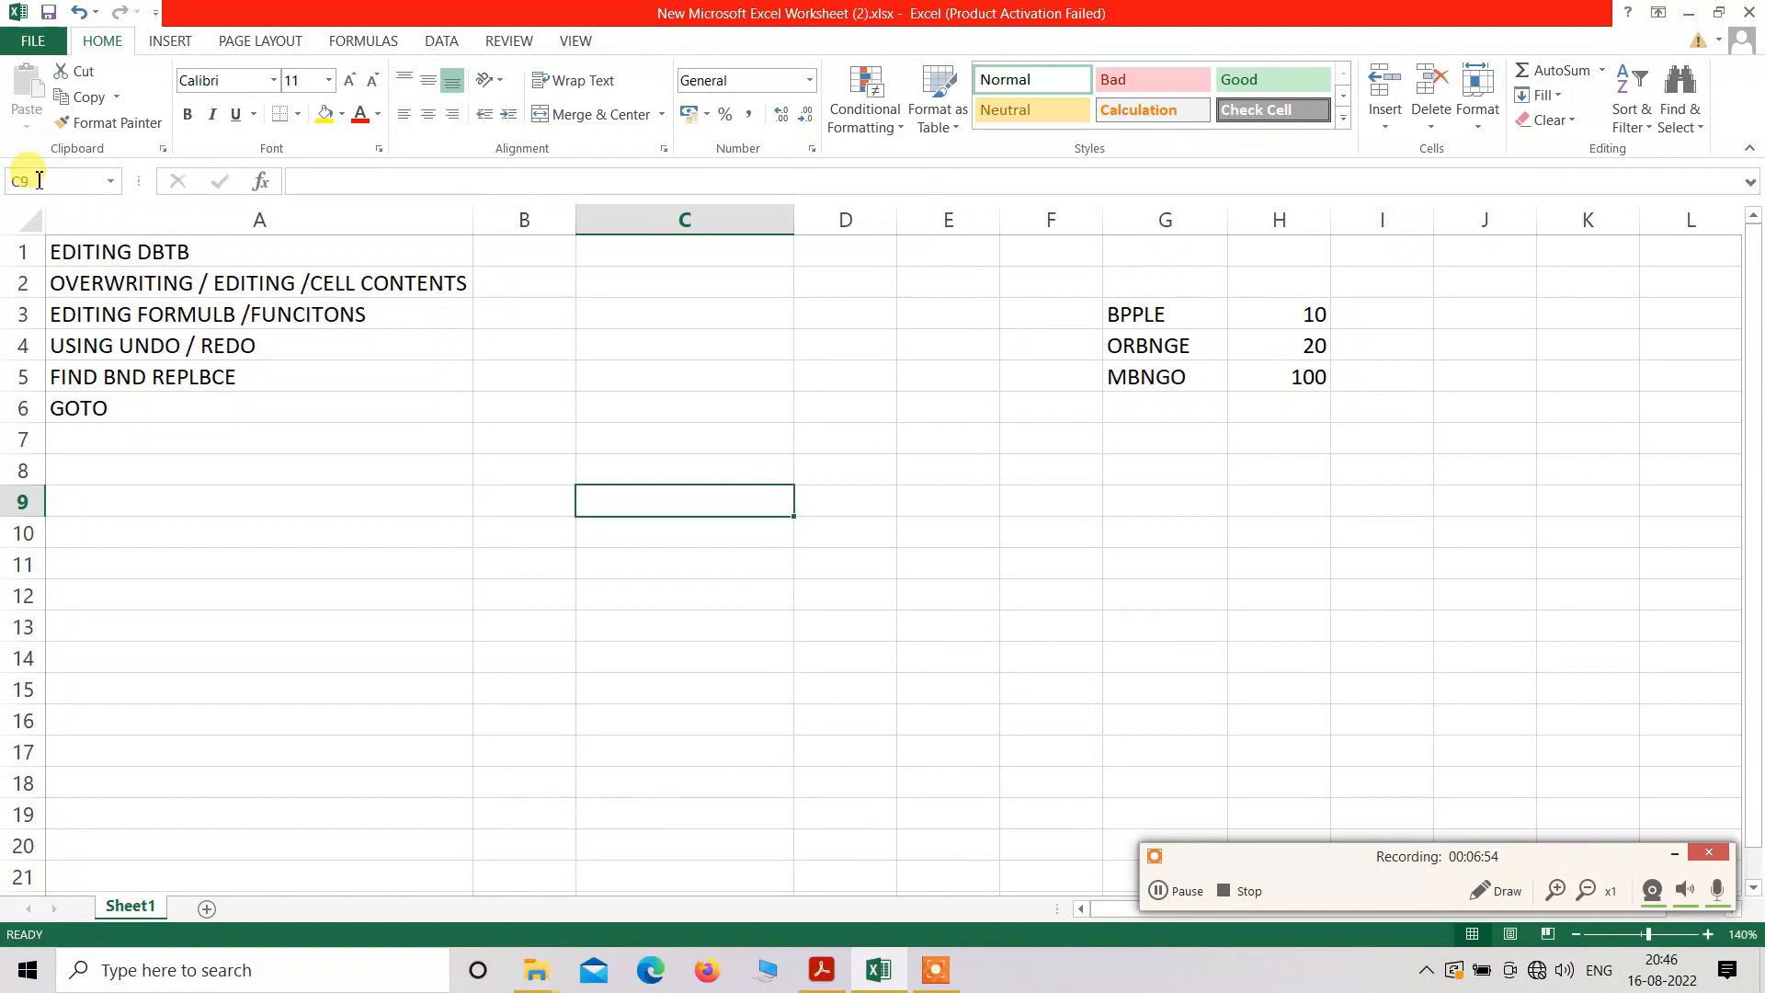
- Circle the Name Box with a freehand screen annotation and clear the drawing
click(1497, 890)
mouse_move(70, 160)
mouse_down()
mouse_move(14, 241)
mouse_move(96, 184)
mouse_move(62, 184)
mouse_up()
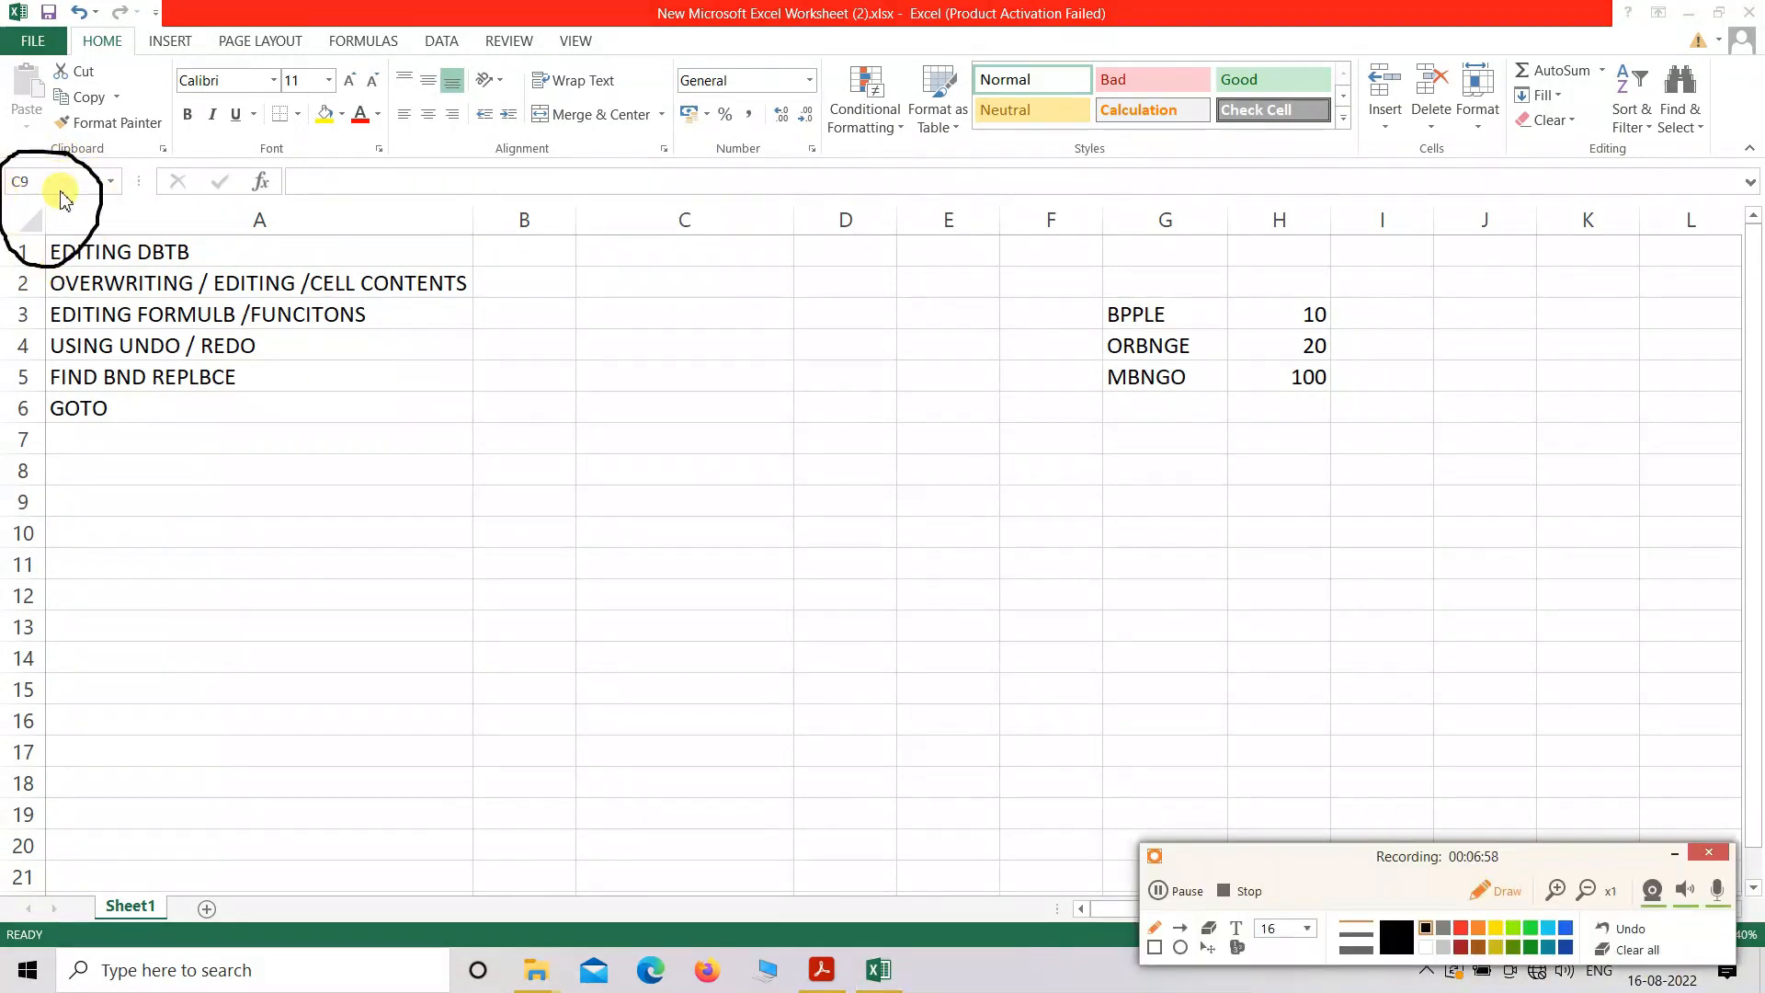
click(1623, 949)
click(1493, 894)
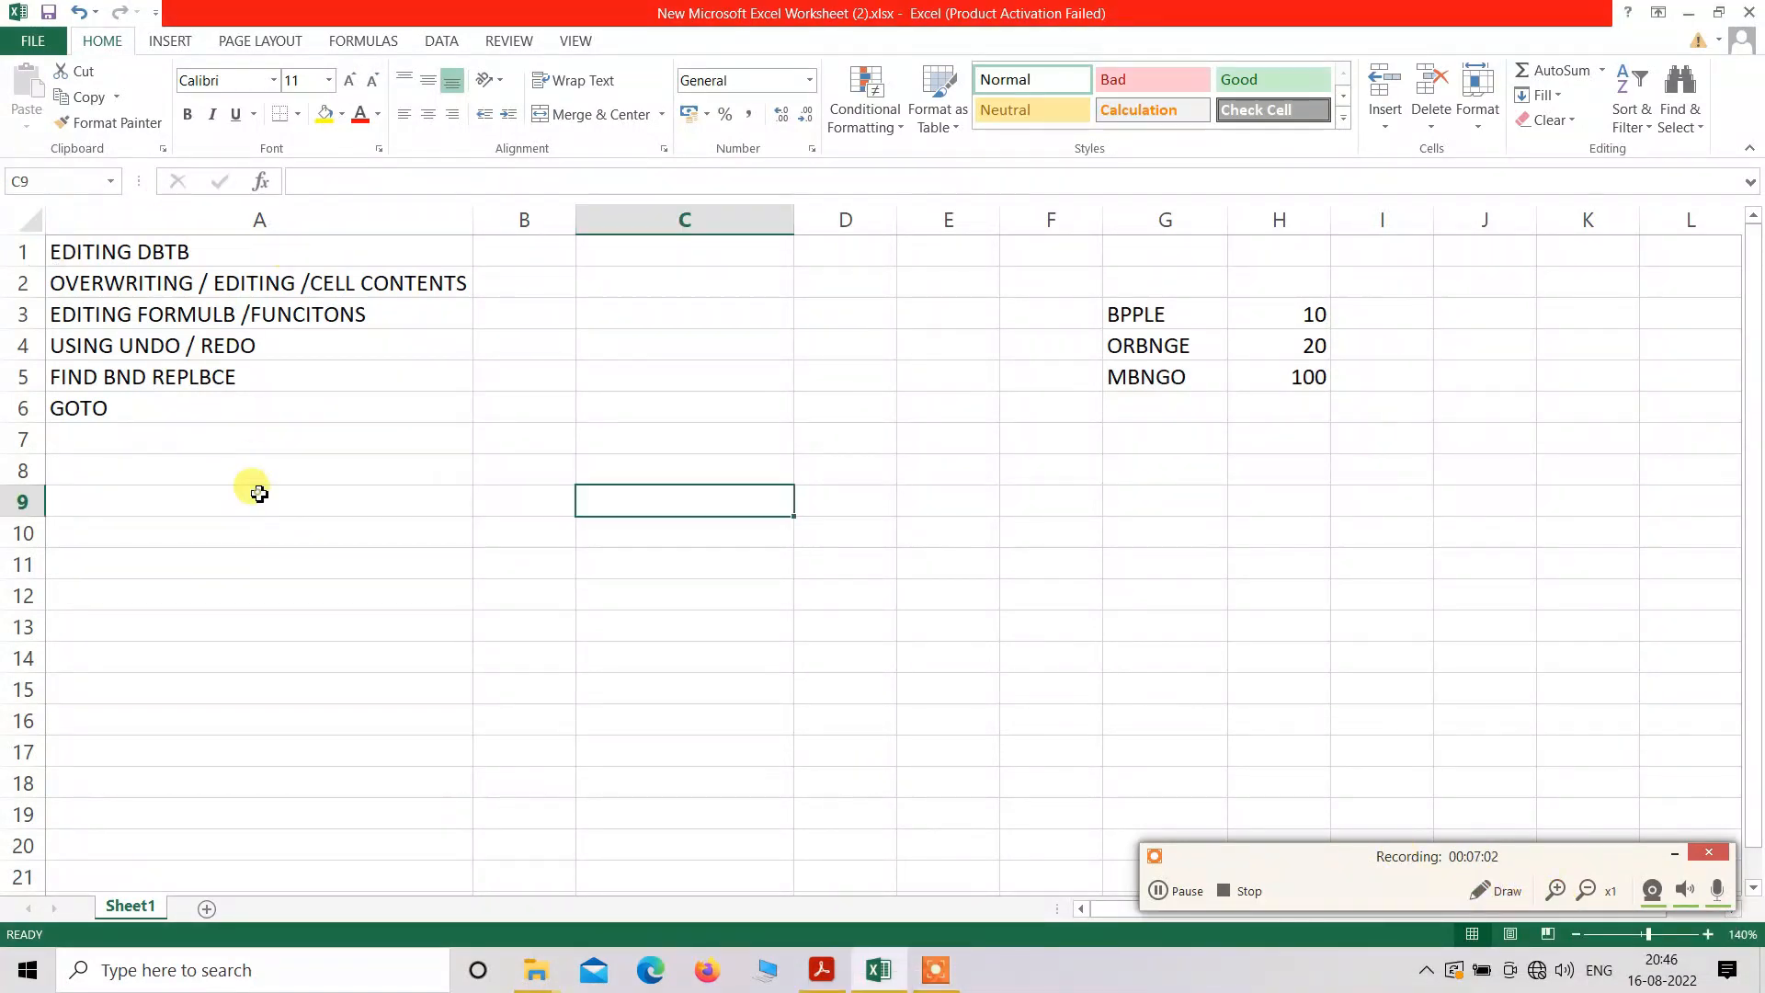
- Select cell A9 and examine its reference in the Name Box without editing it
click(259, 495)
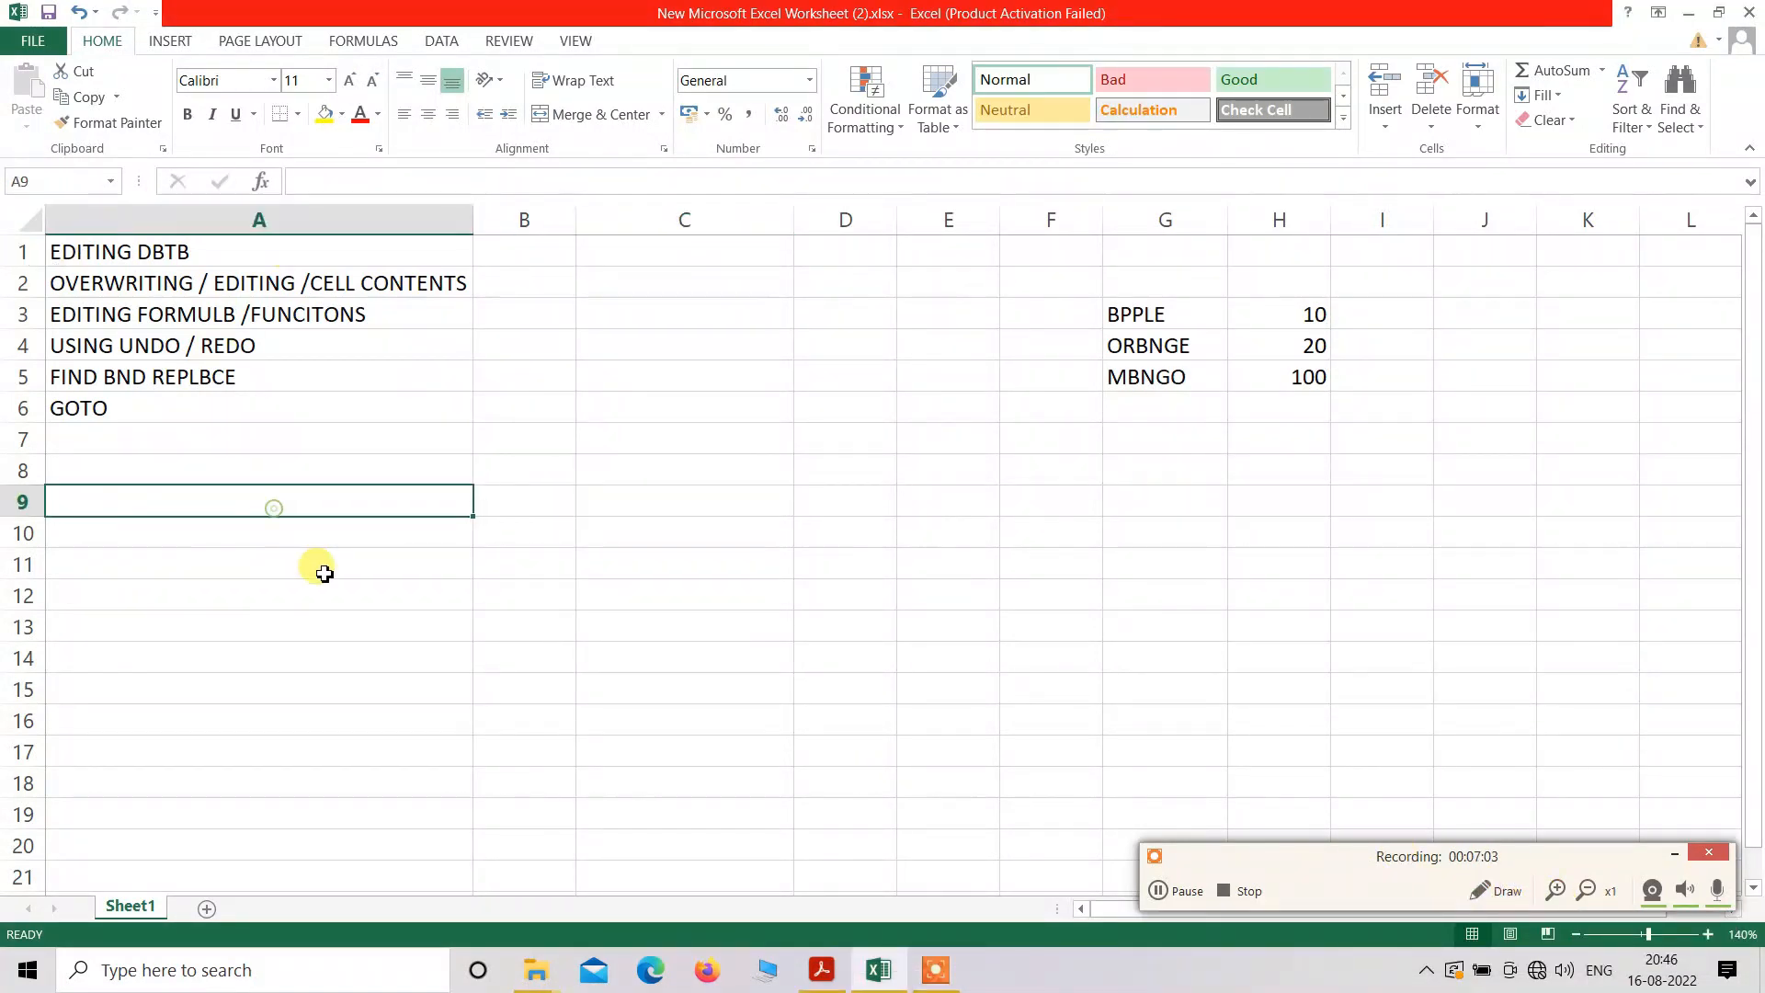
click(40, 181)
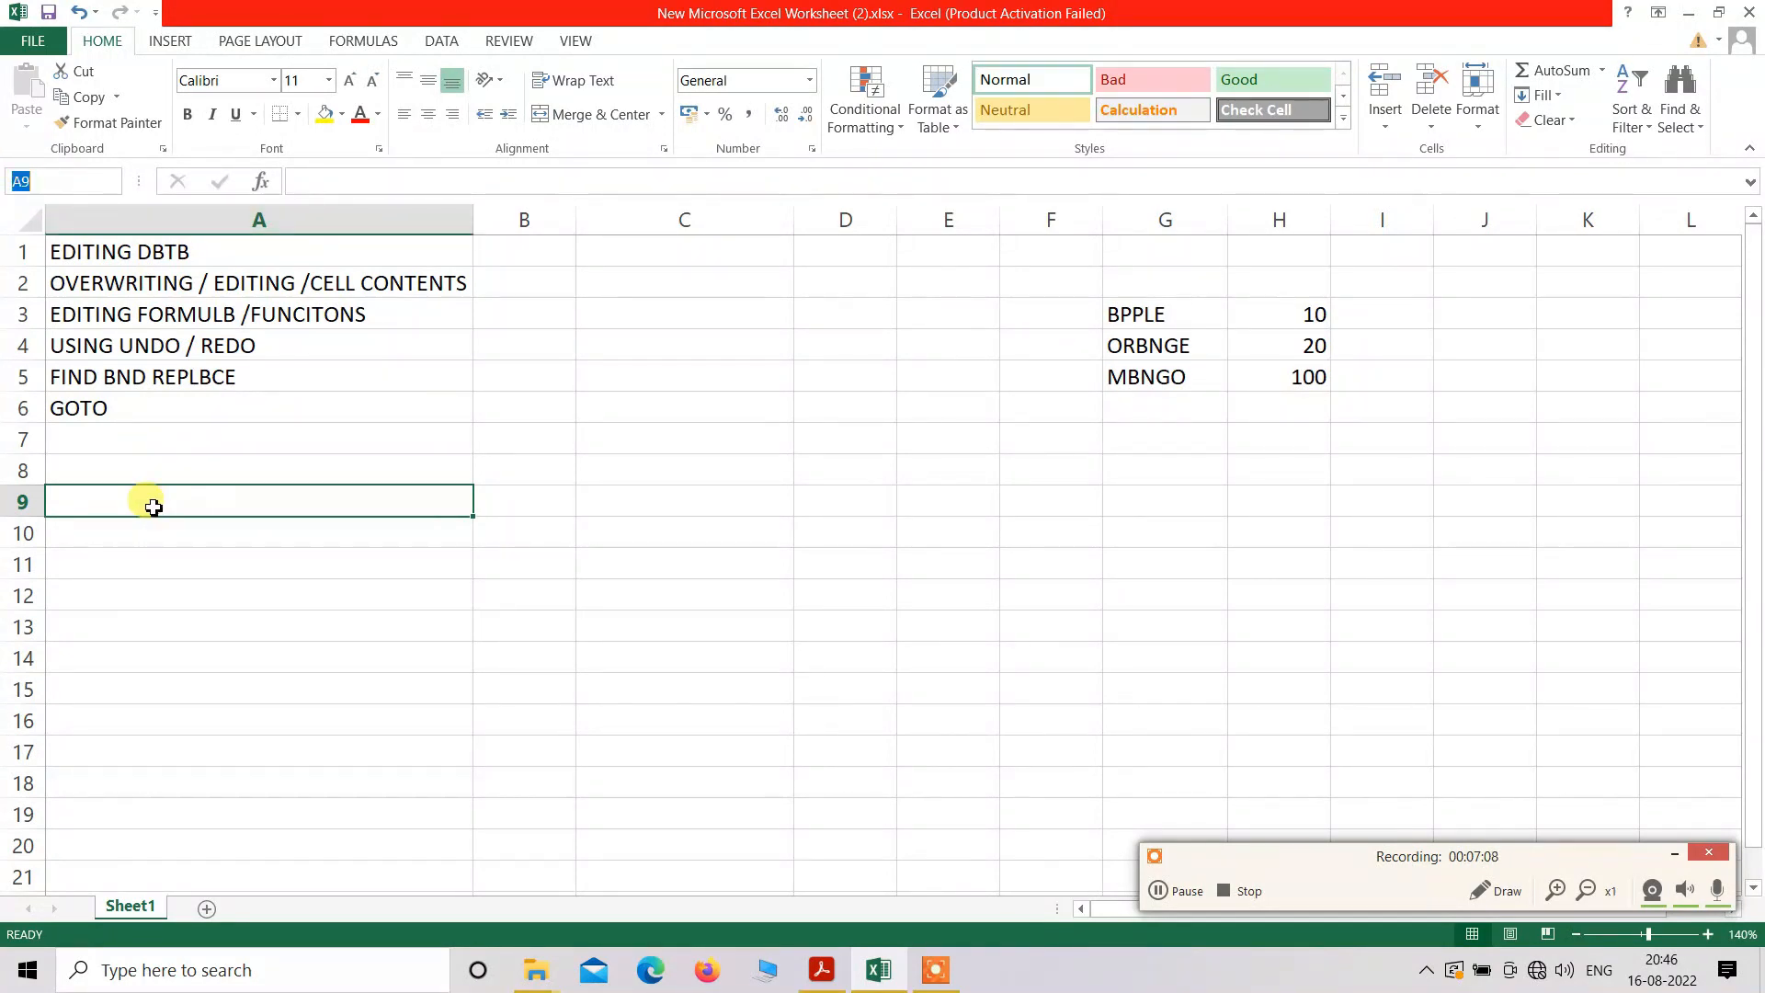
click(9, 224)
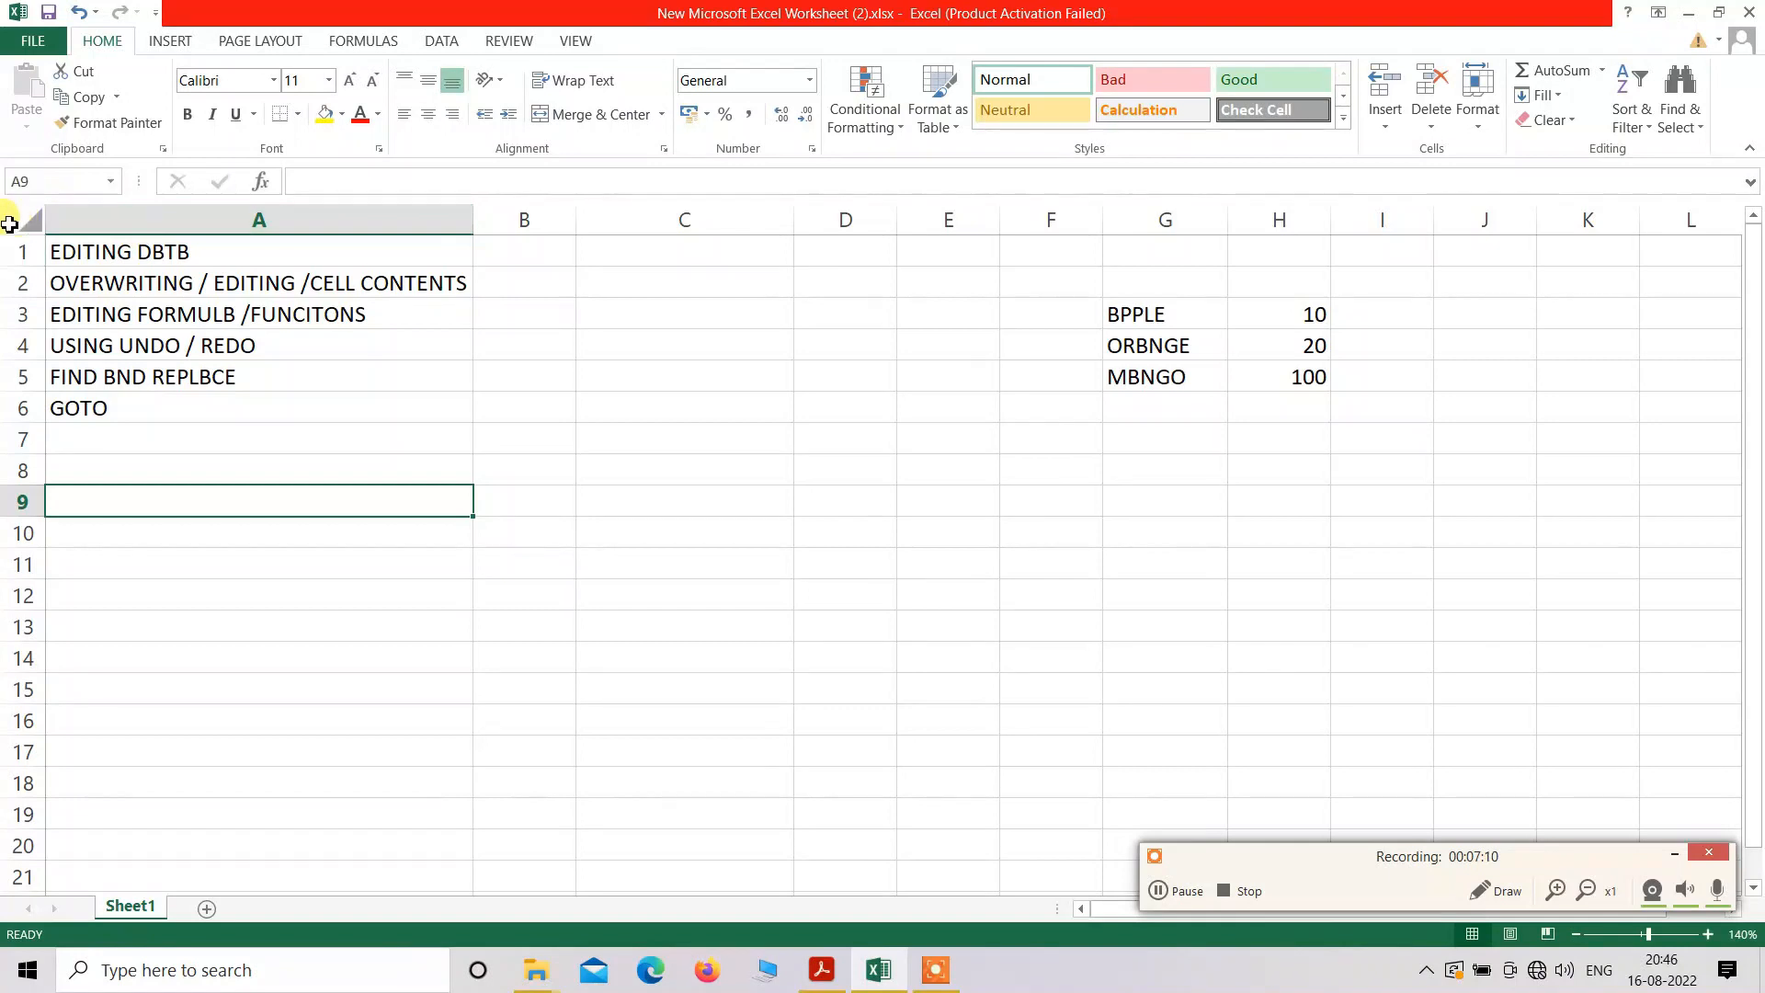
click(9, 224)
- Select column A, extend across the neighbouring columns, and finish with only column B selected
click(92, 220)
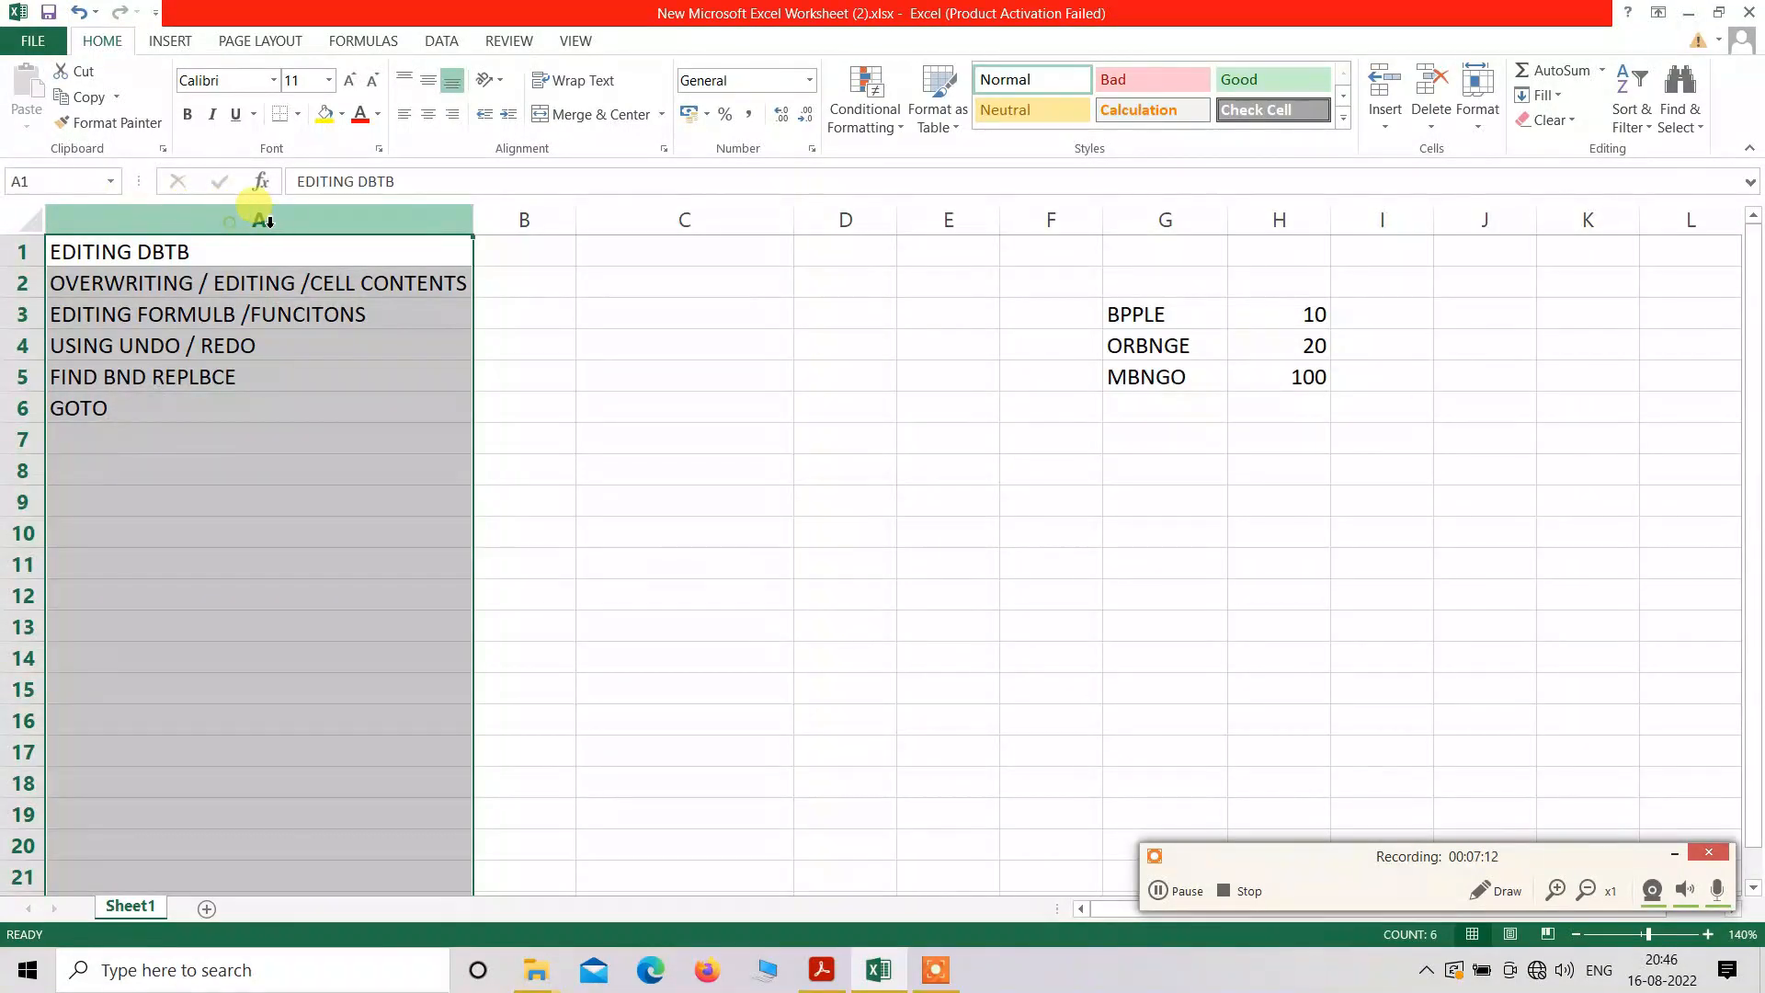
click(494, 220)
click(674, 220)
click(459, 221)
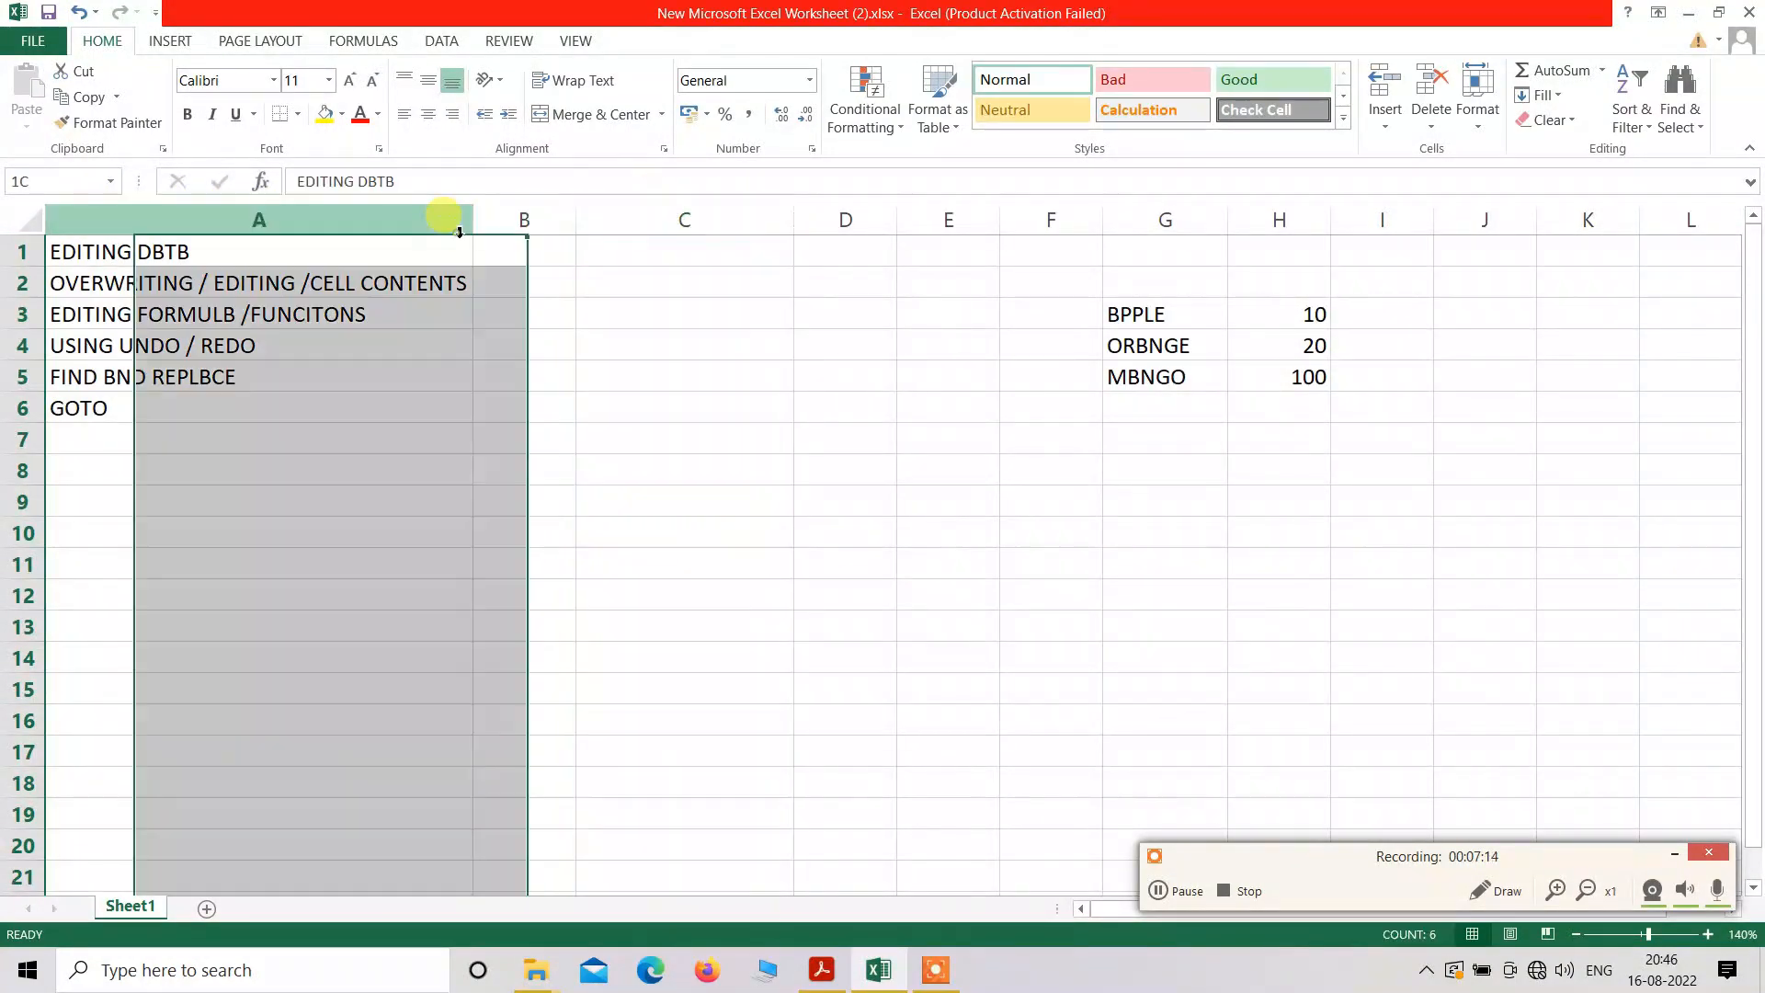
click(524, 220)
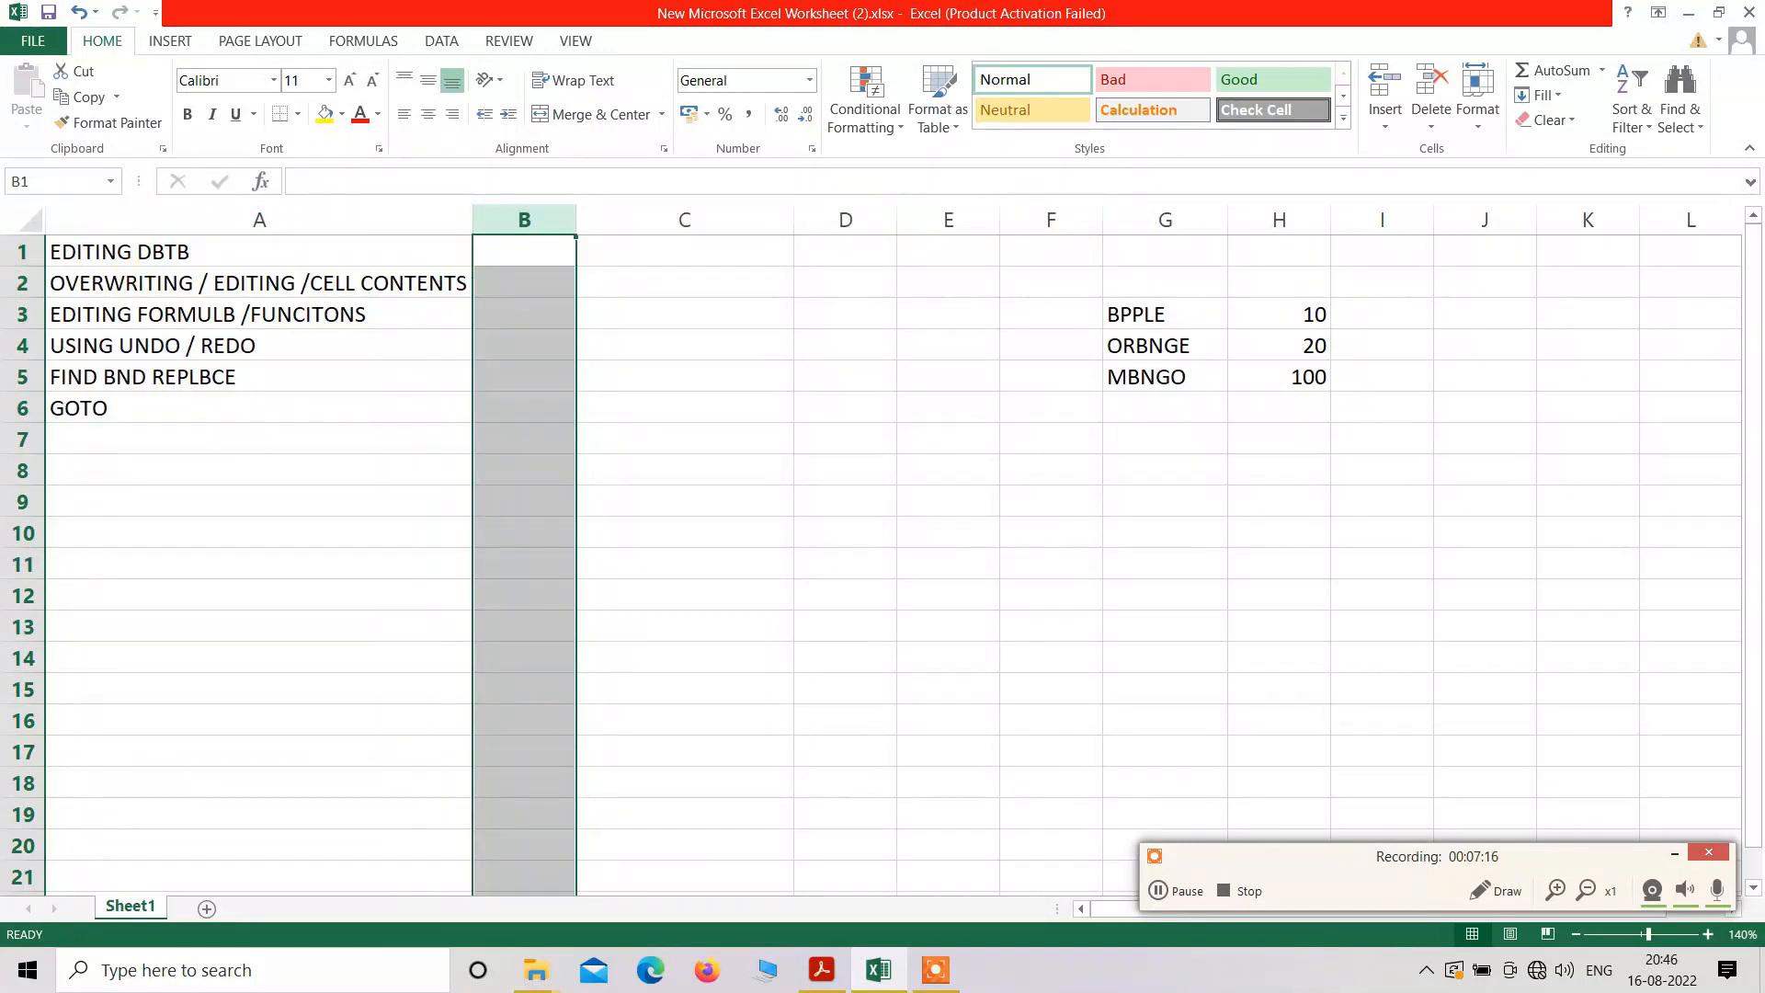
- Select rows 1 to 5 and row 10 one at a time, column A, and the cell A10 where they meet
click(22, 252)
click(22, 283)
click(22, 314)
click(23, 346)
click(22, 377)
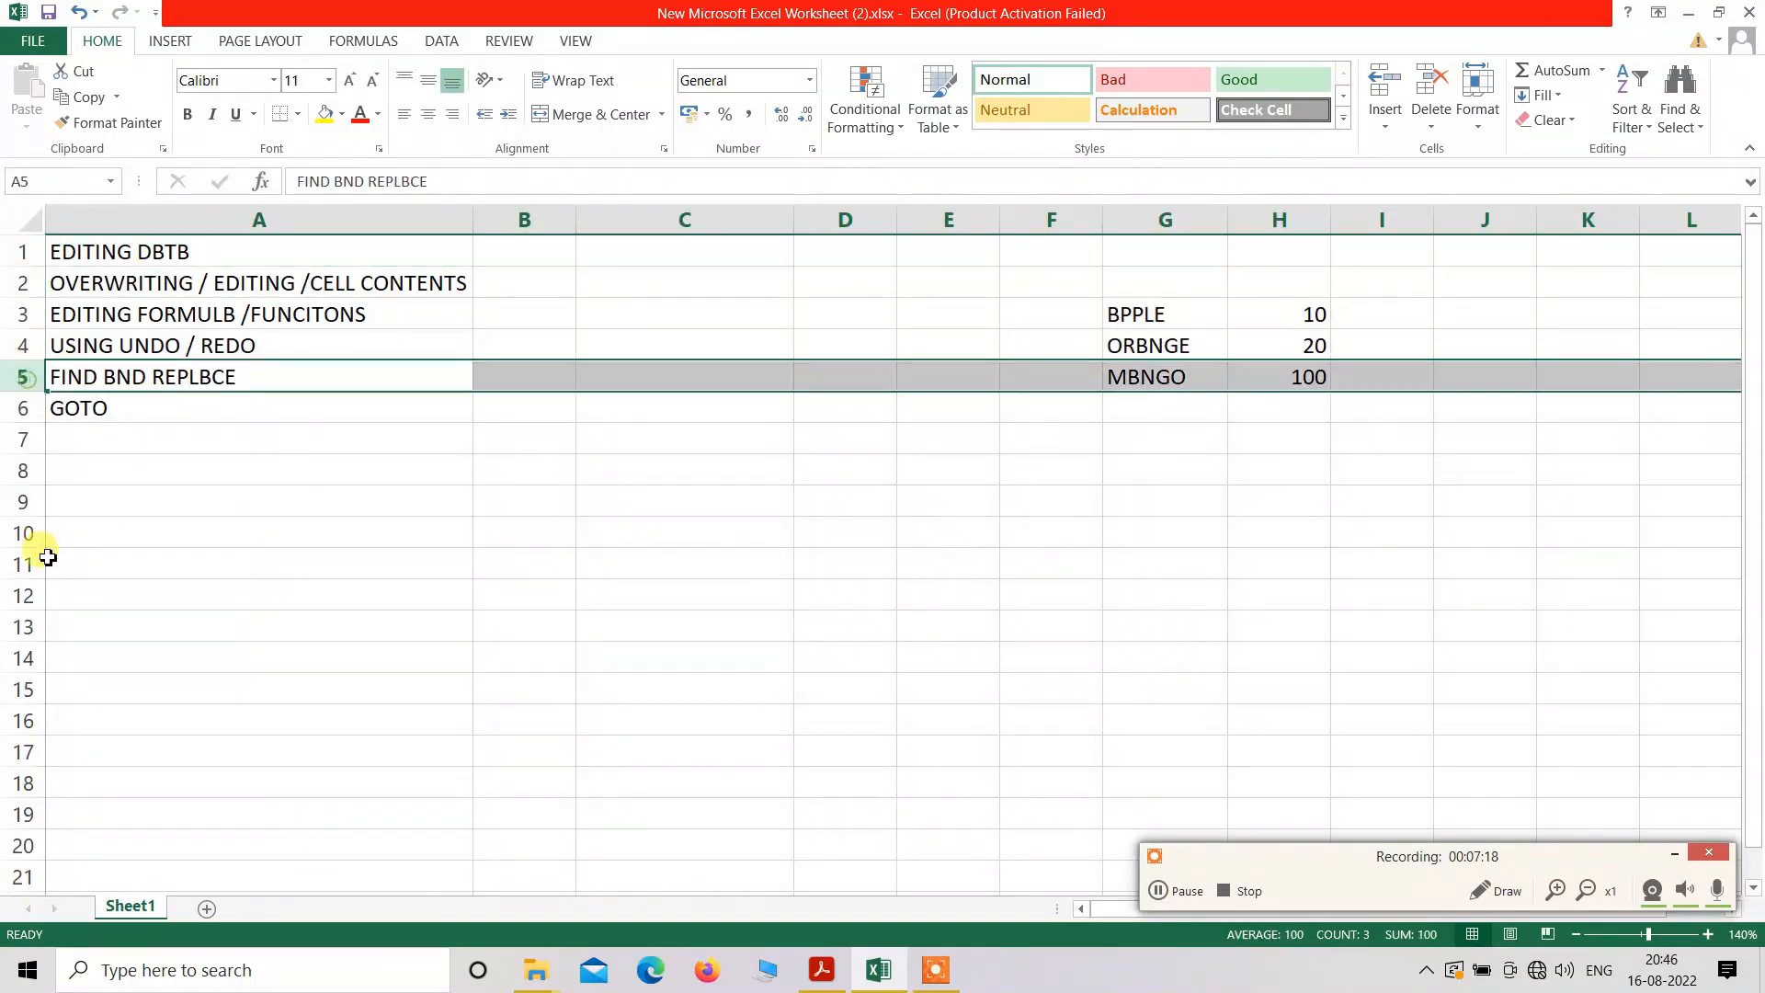
click(26, 533)
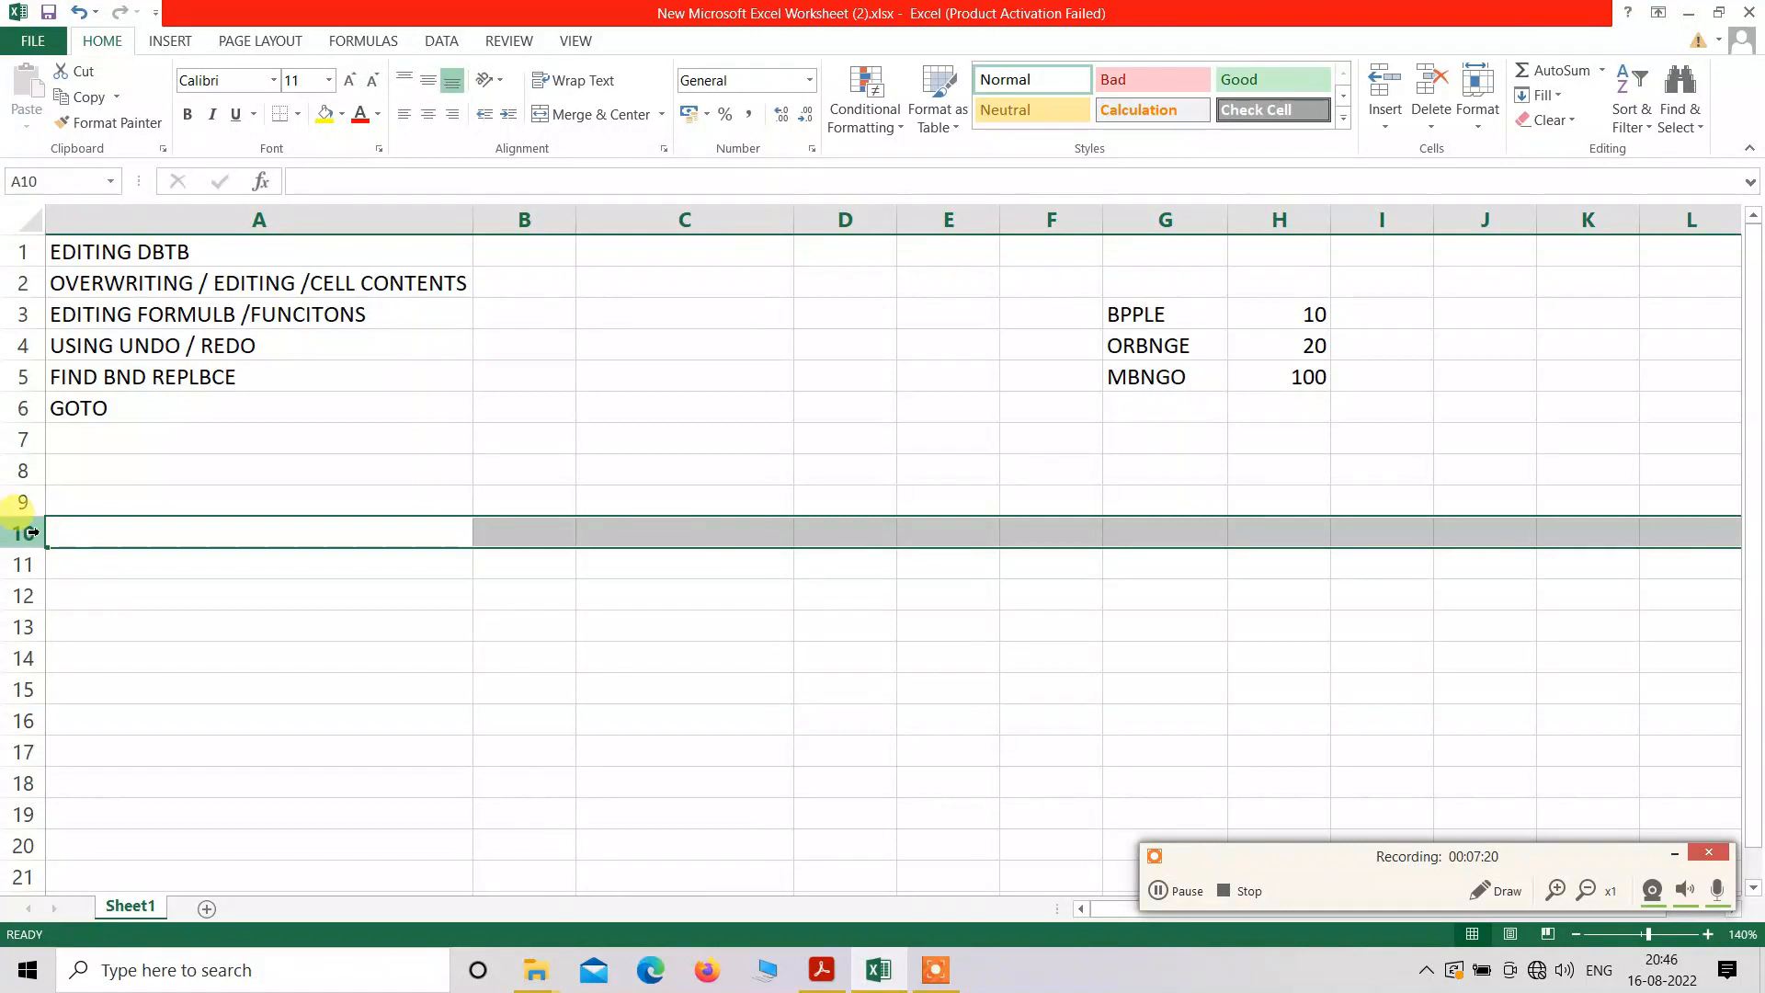
click(248, 210)
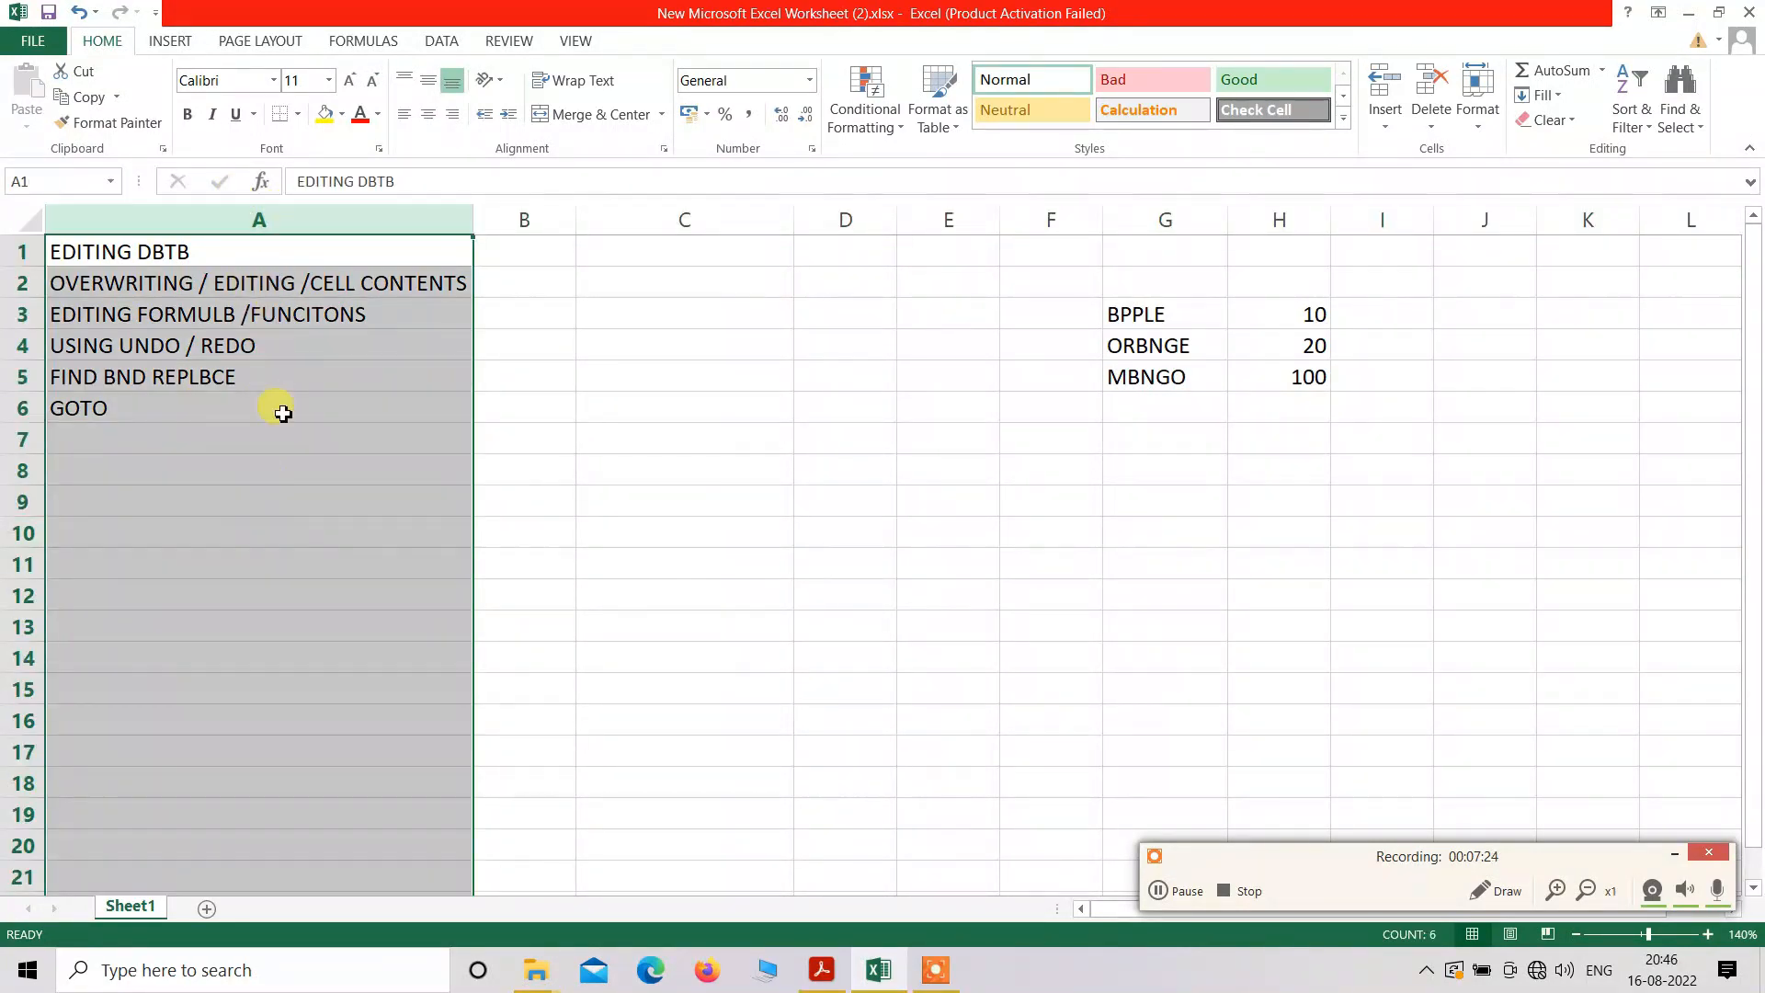
click(84, 539)
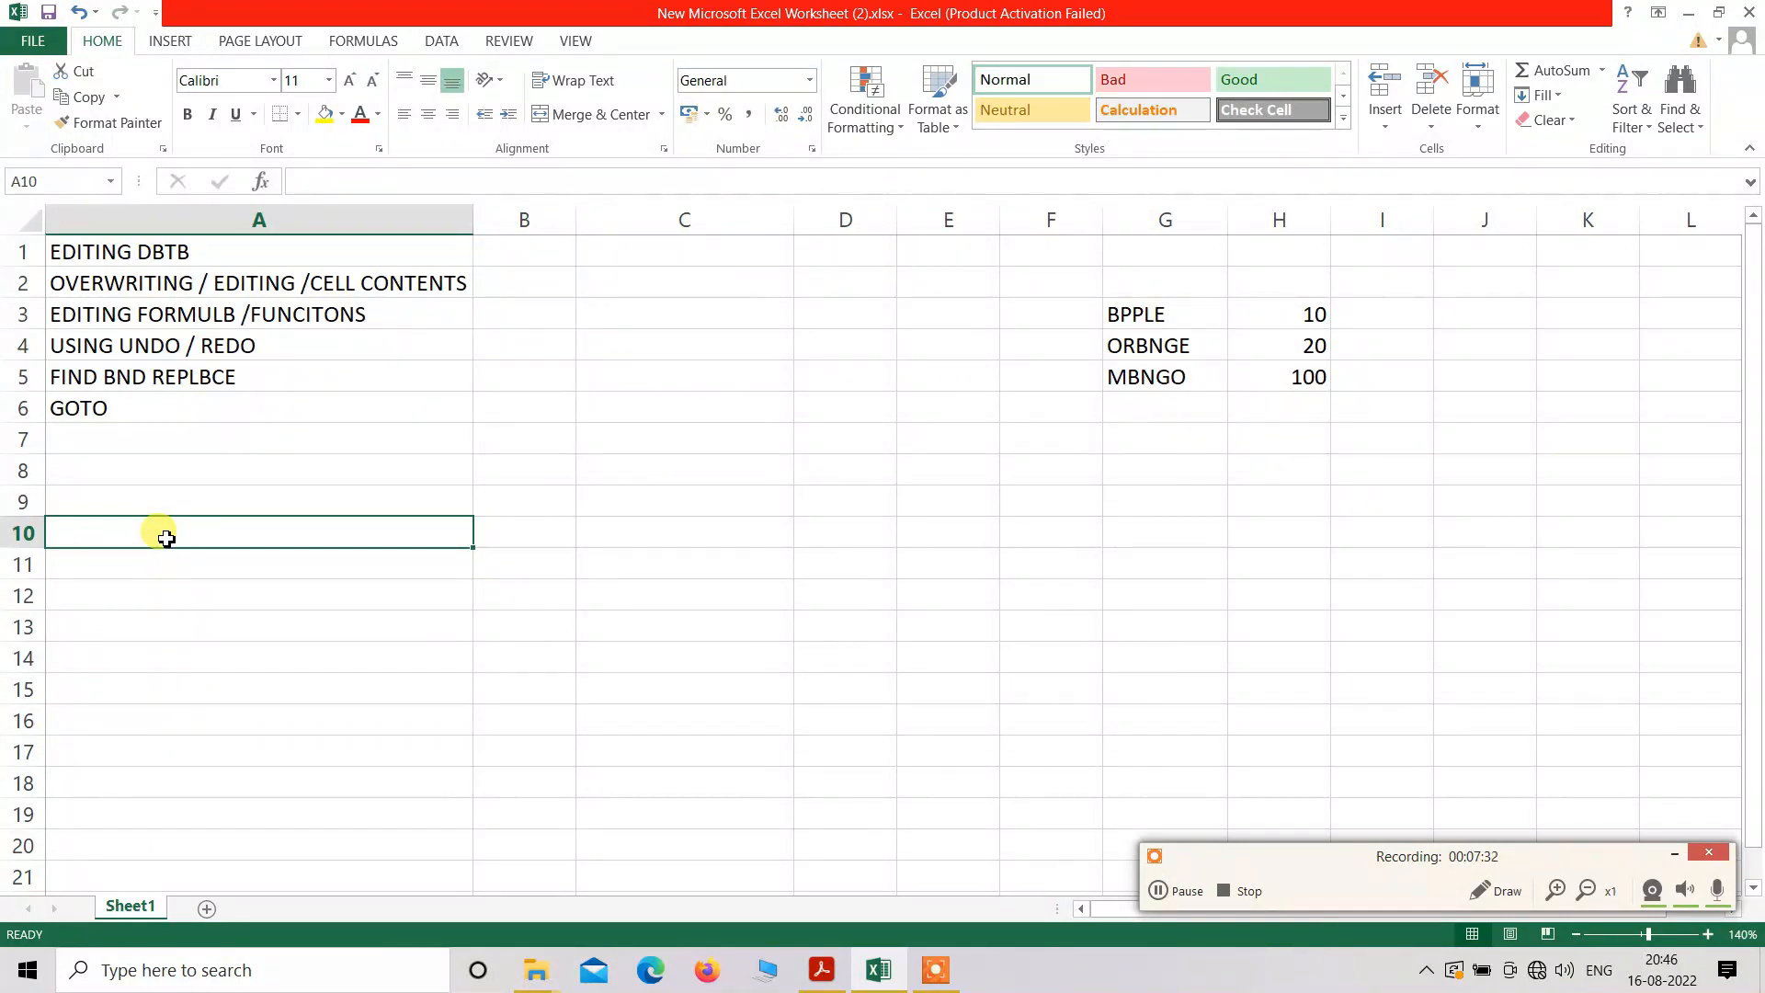
- Select cells A8, C12, E13 and B10 among others, examining how the Name Box reference follows each selection
click(233, 471)
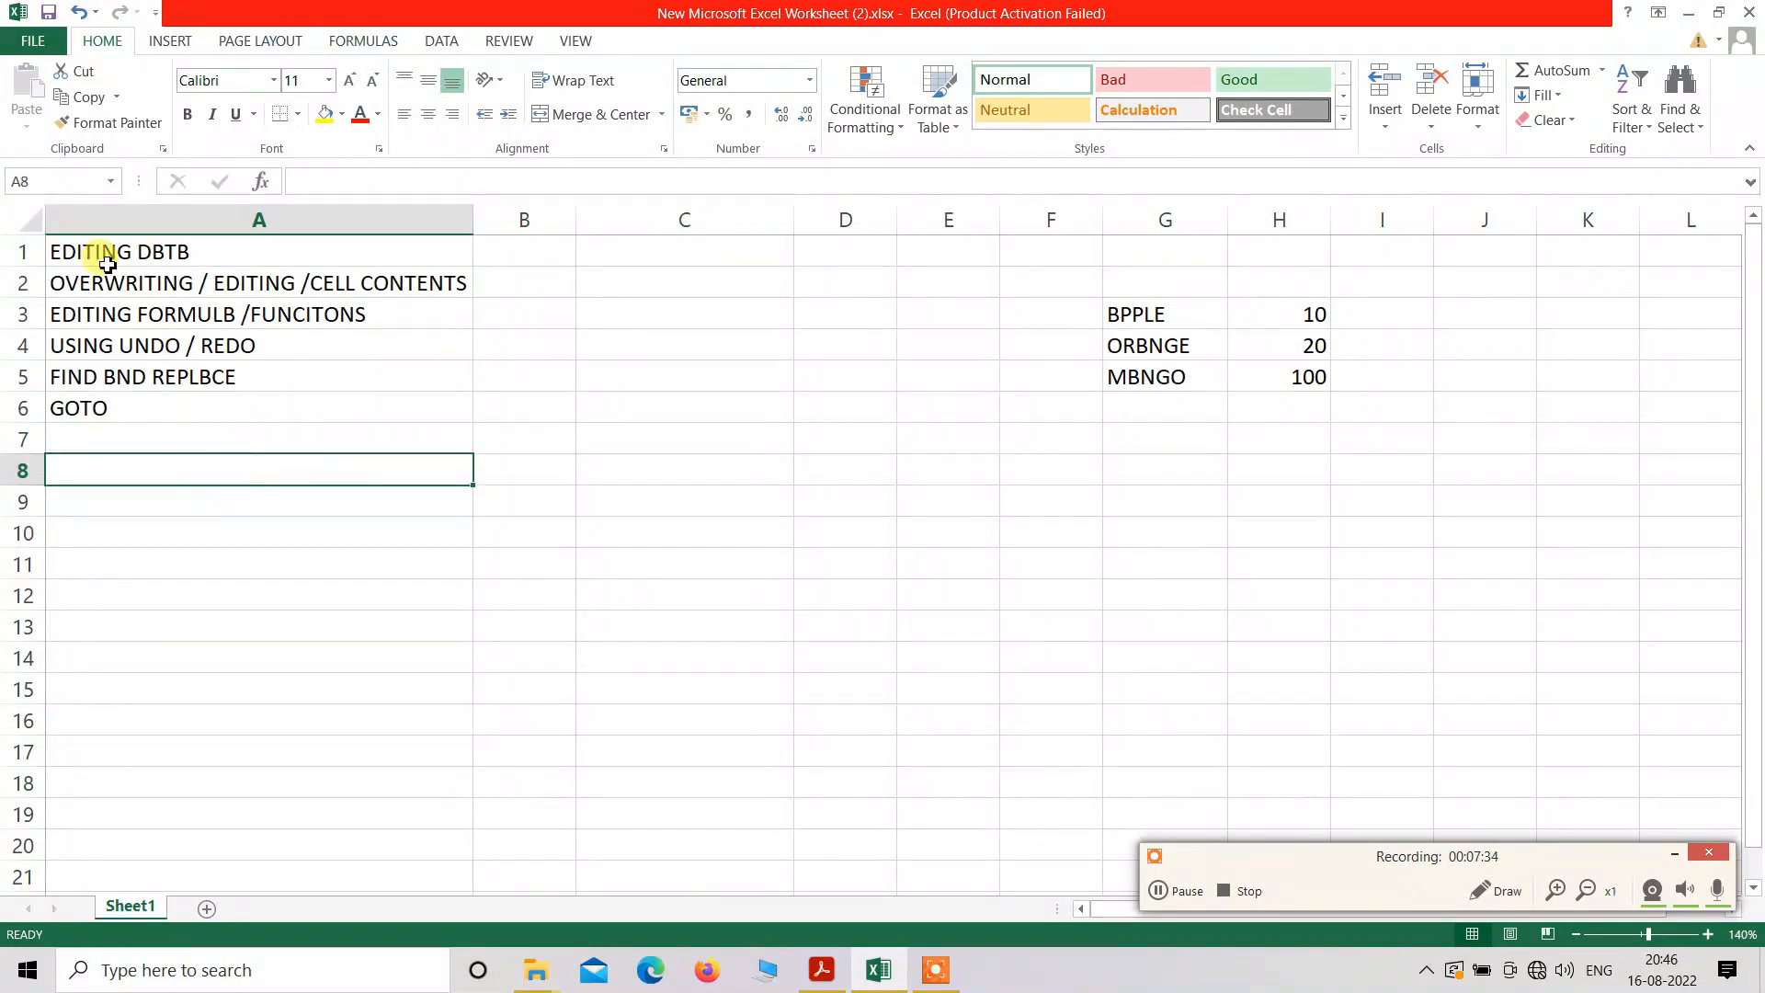
click(34, 183)
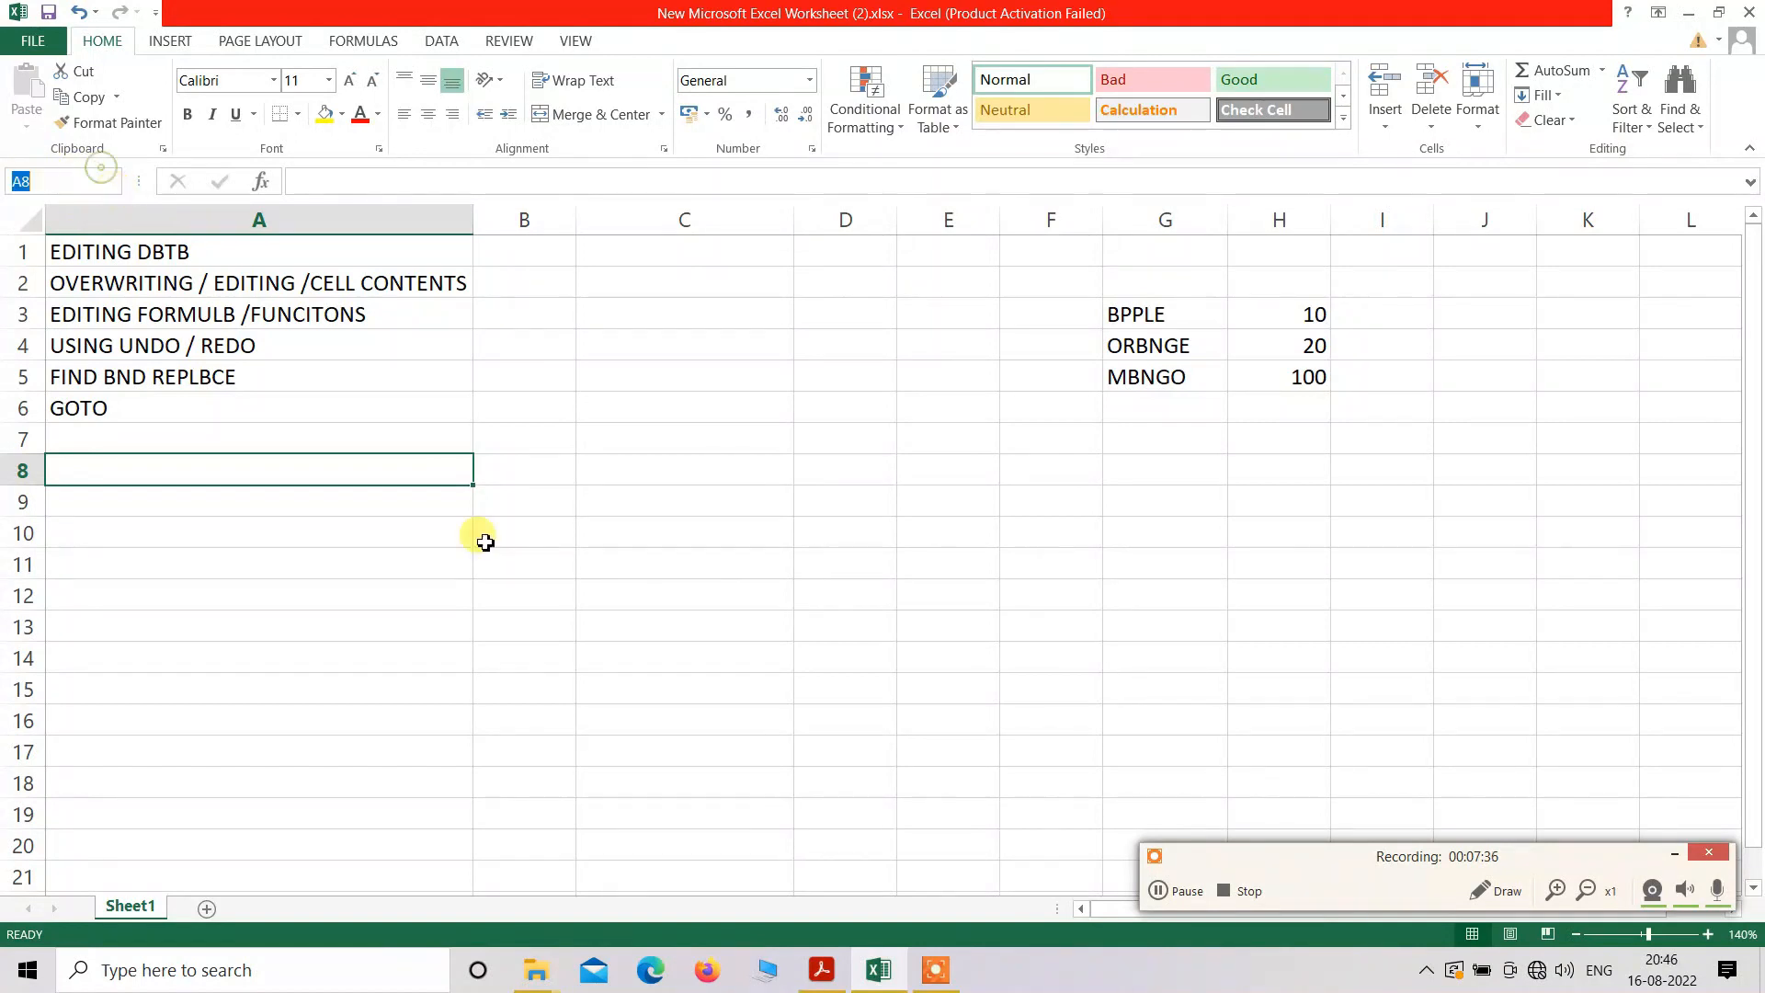
click(589, 594)
click(117, 183)
click(329, 460)
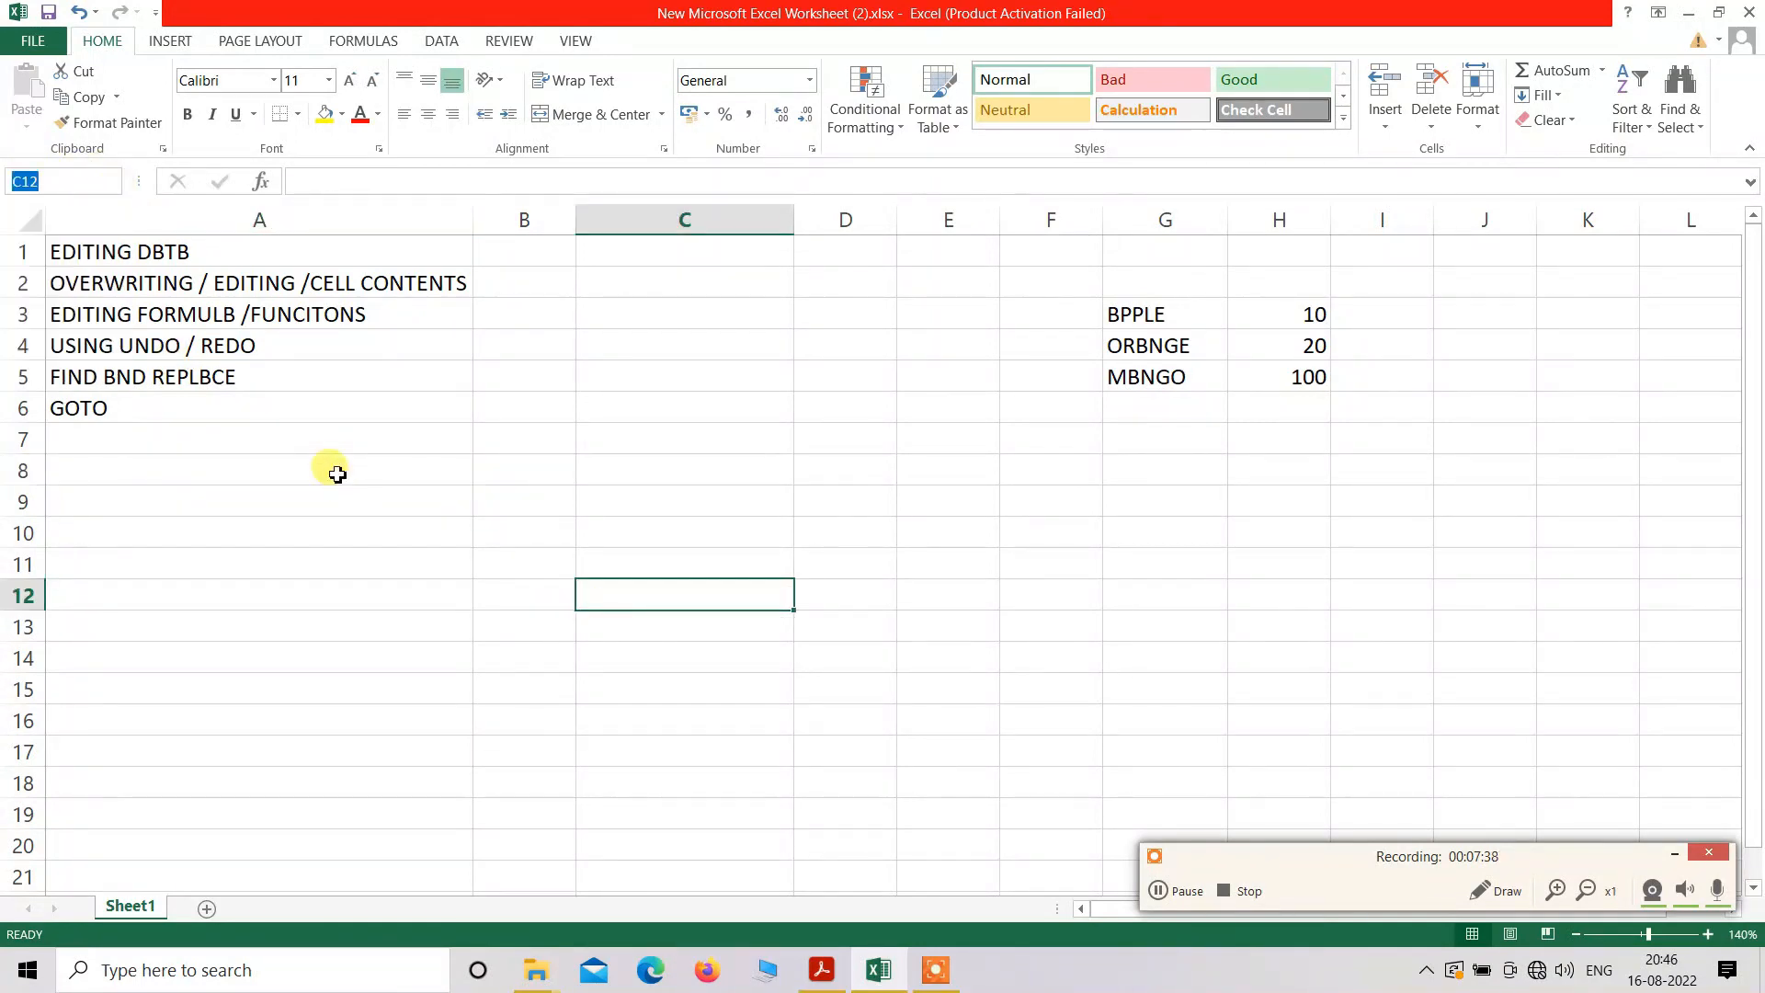
click(293, 501)
click(971, 621)
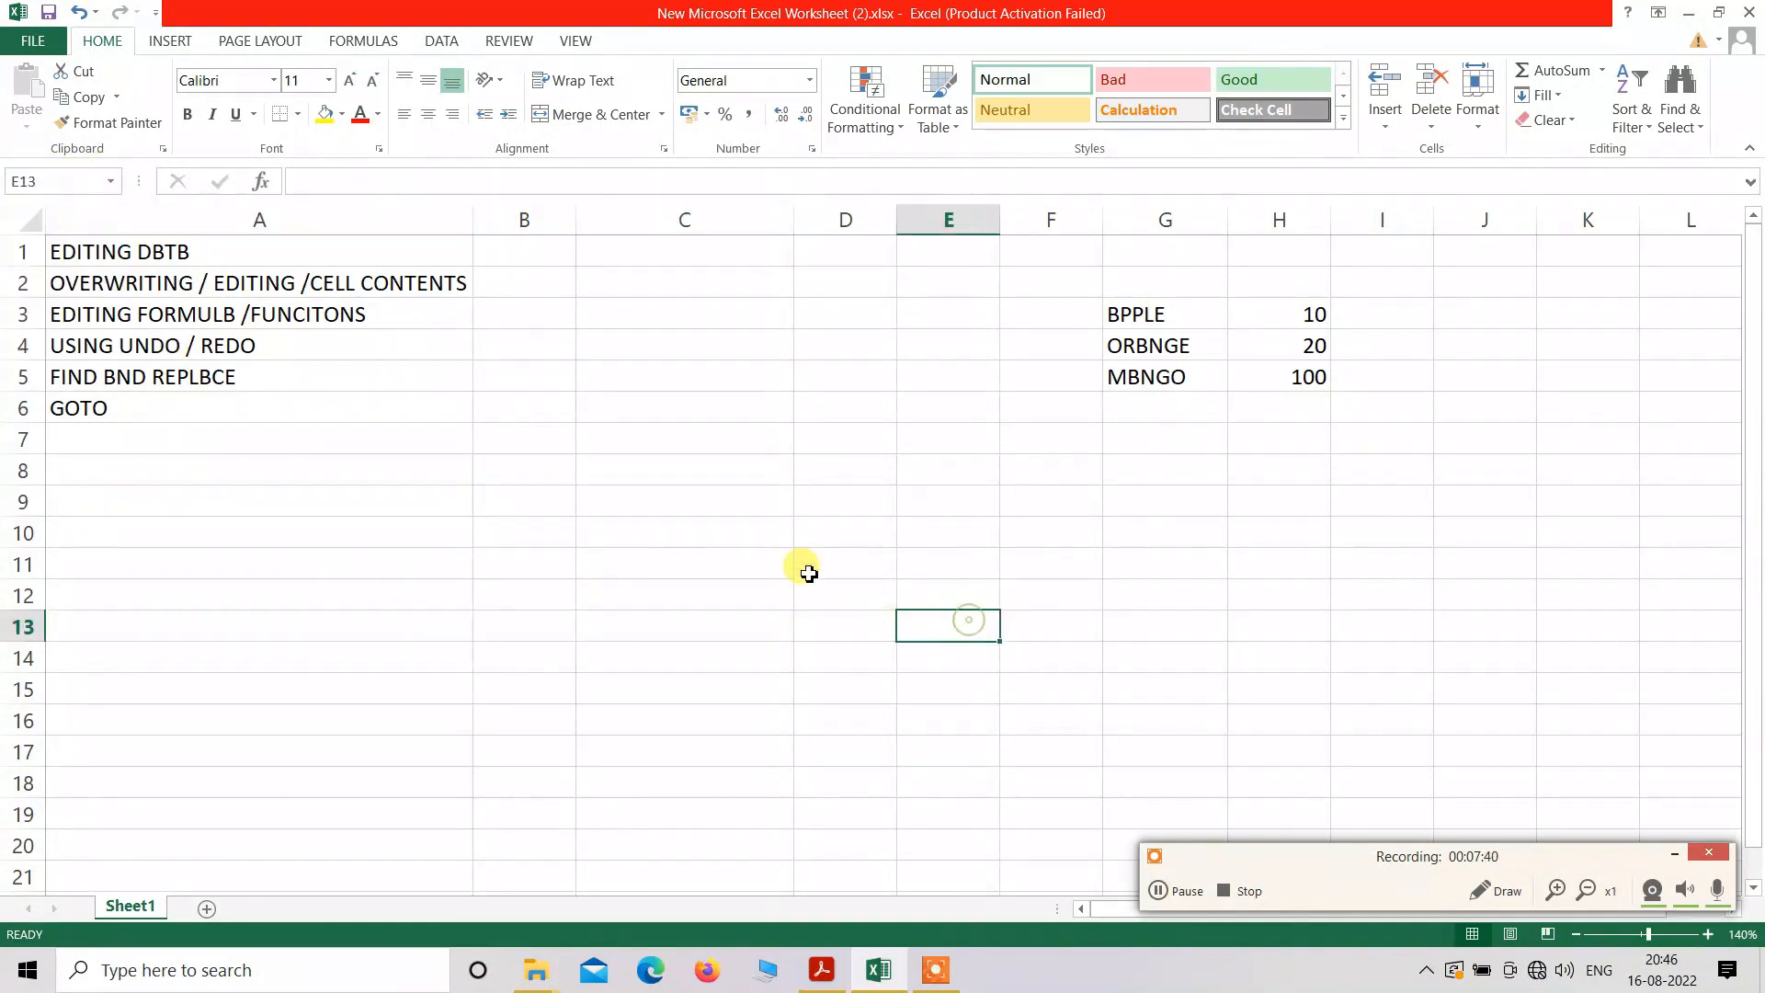
click(512, 531)
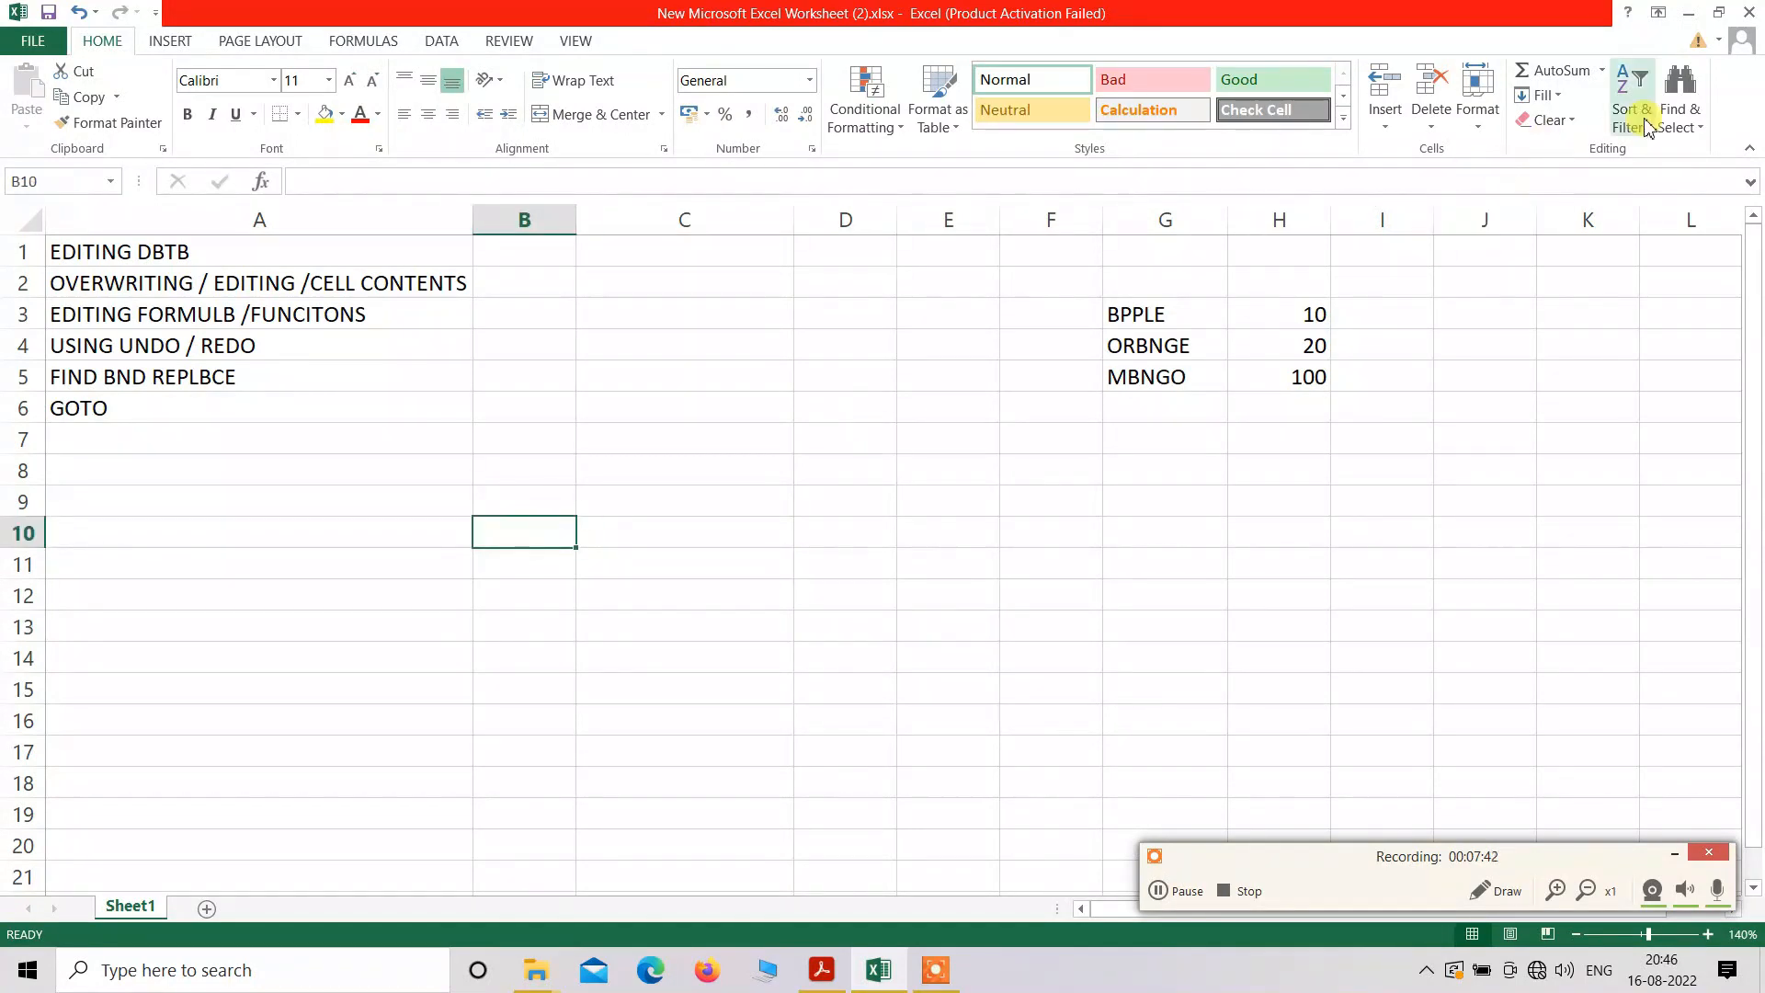
- Jump to cell A10 using the Go To dialog with the reference A10
click(1683, 118)
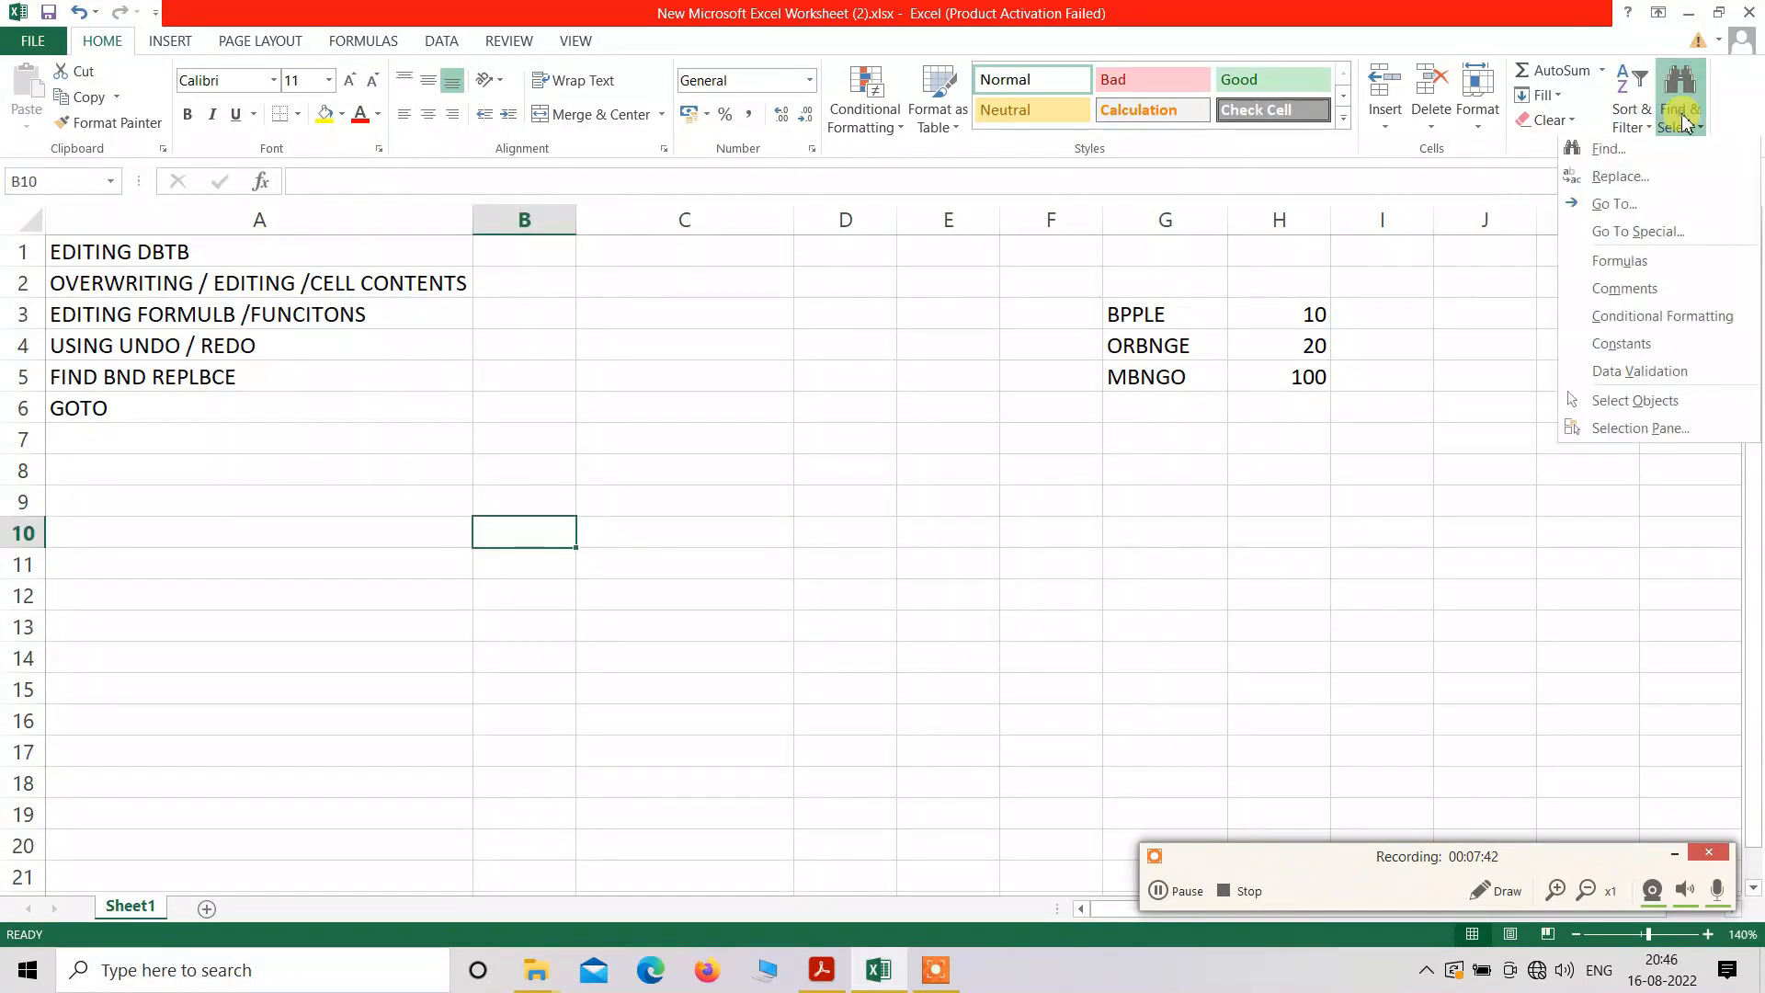
click(1669, 209)
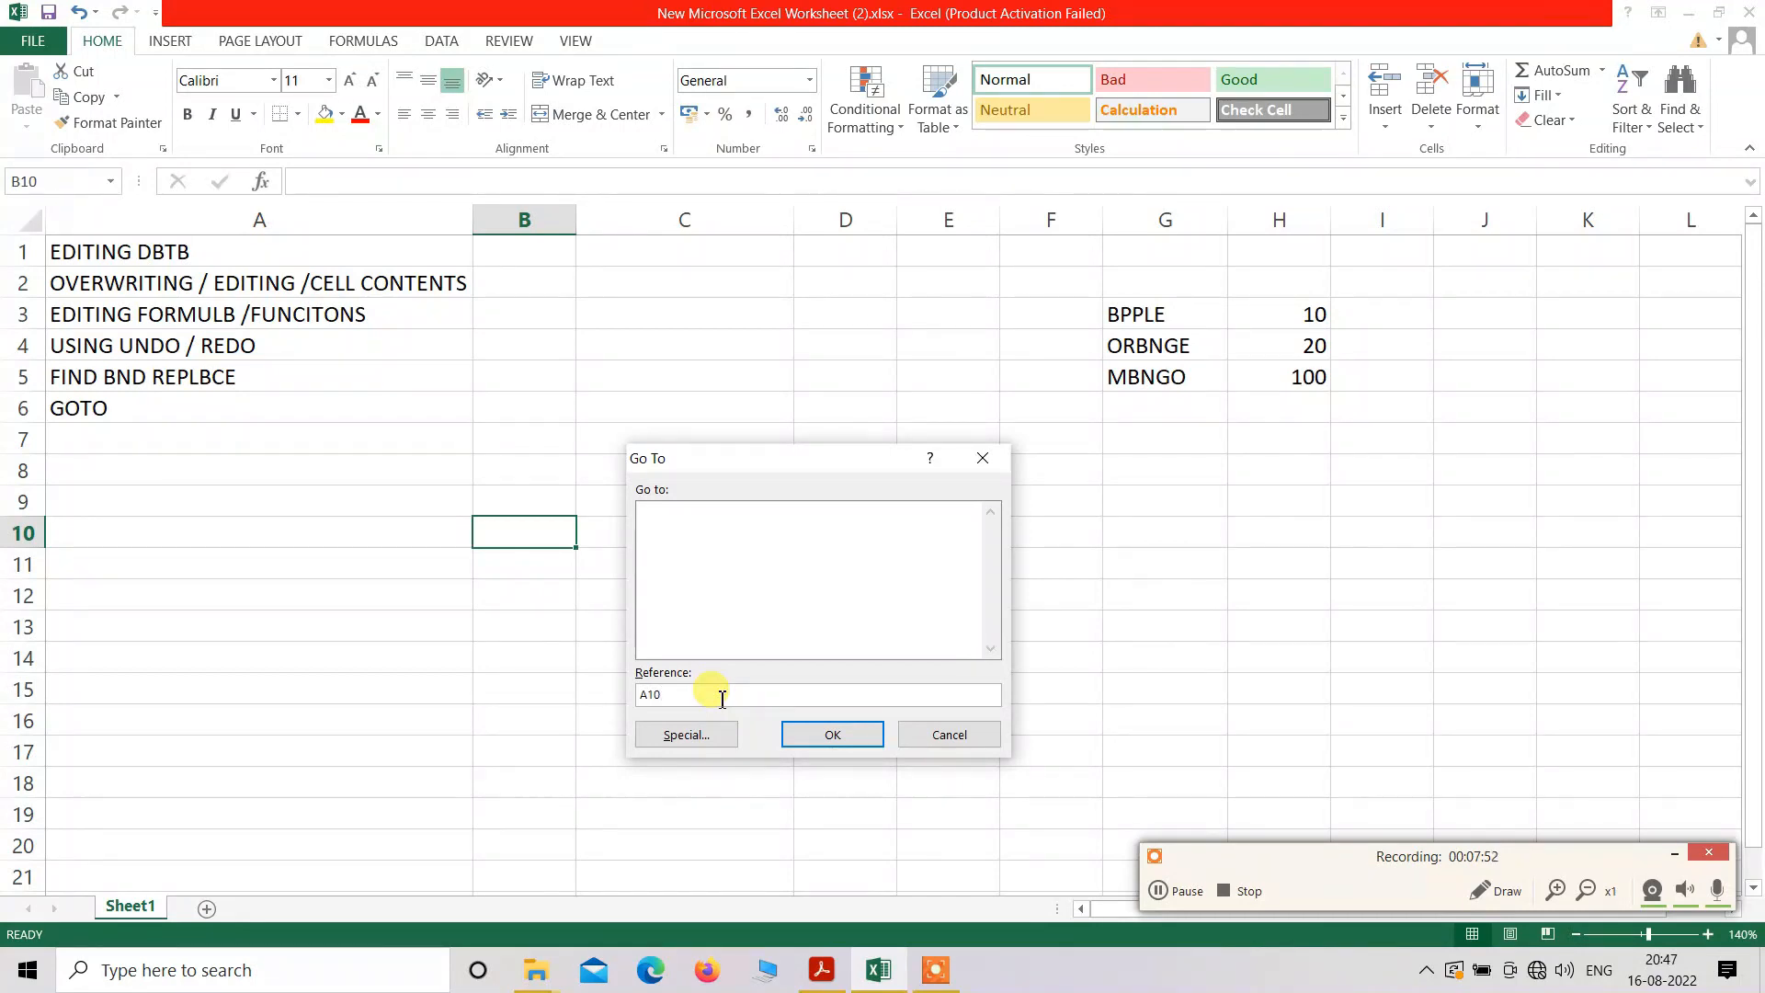
click(847, 736)
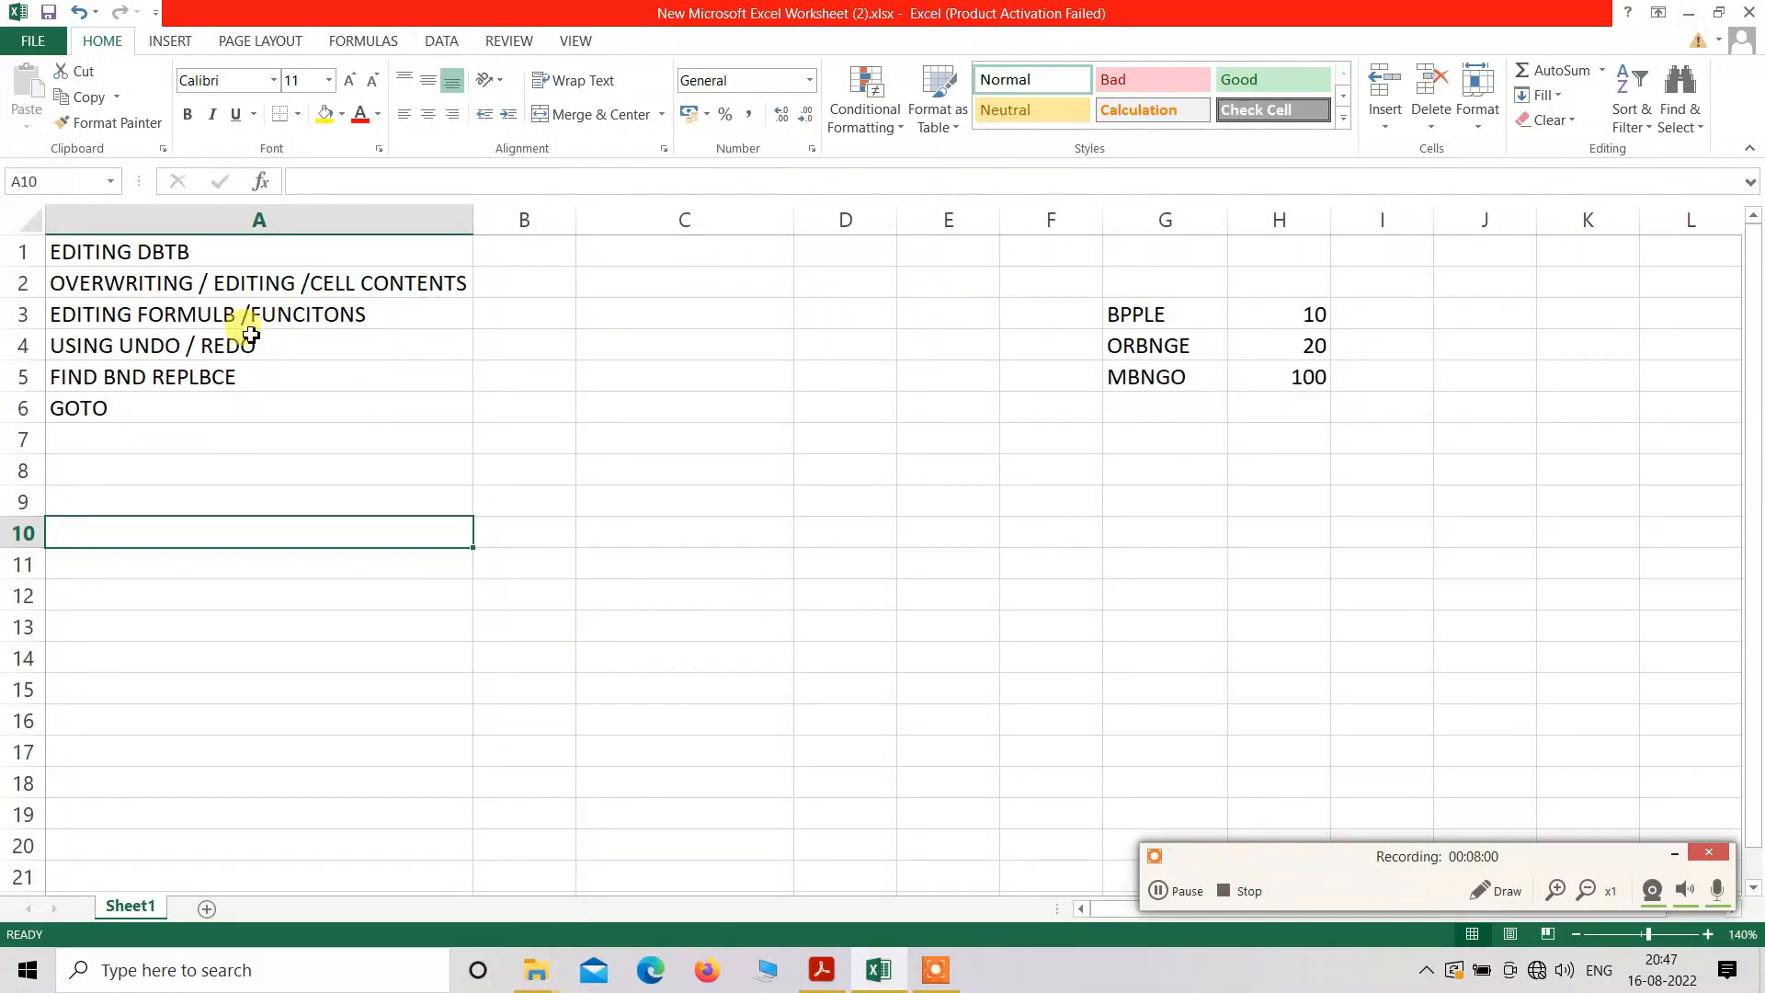
- Enter 10 in cell F12 and 20 in cell F13
click(380, 466)
click(588, 592)
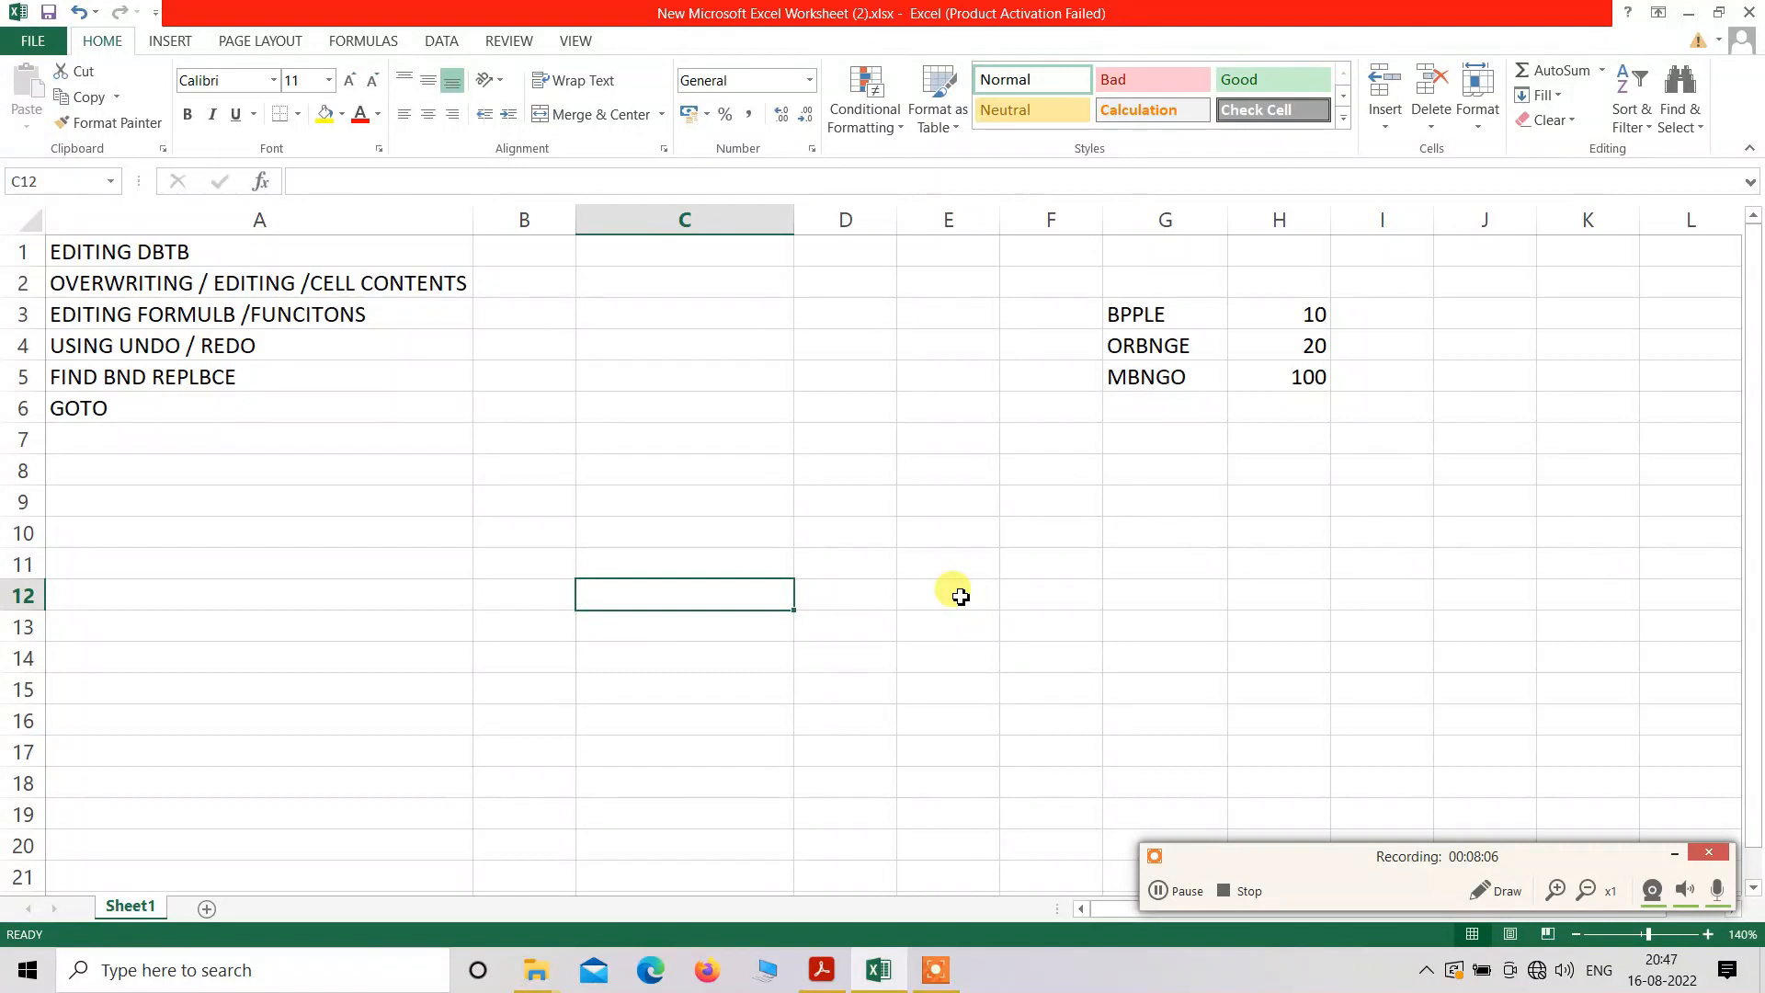
click(1057, 596)
text(10)
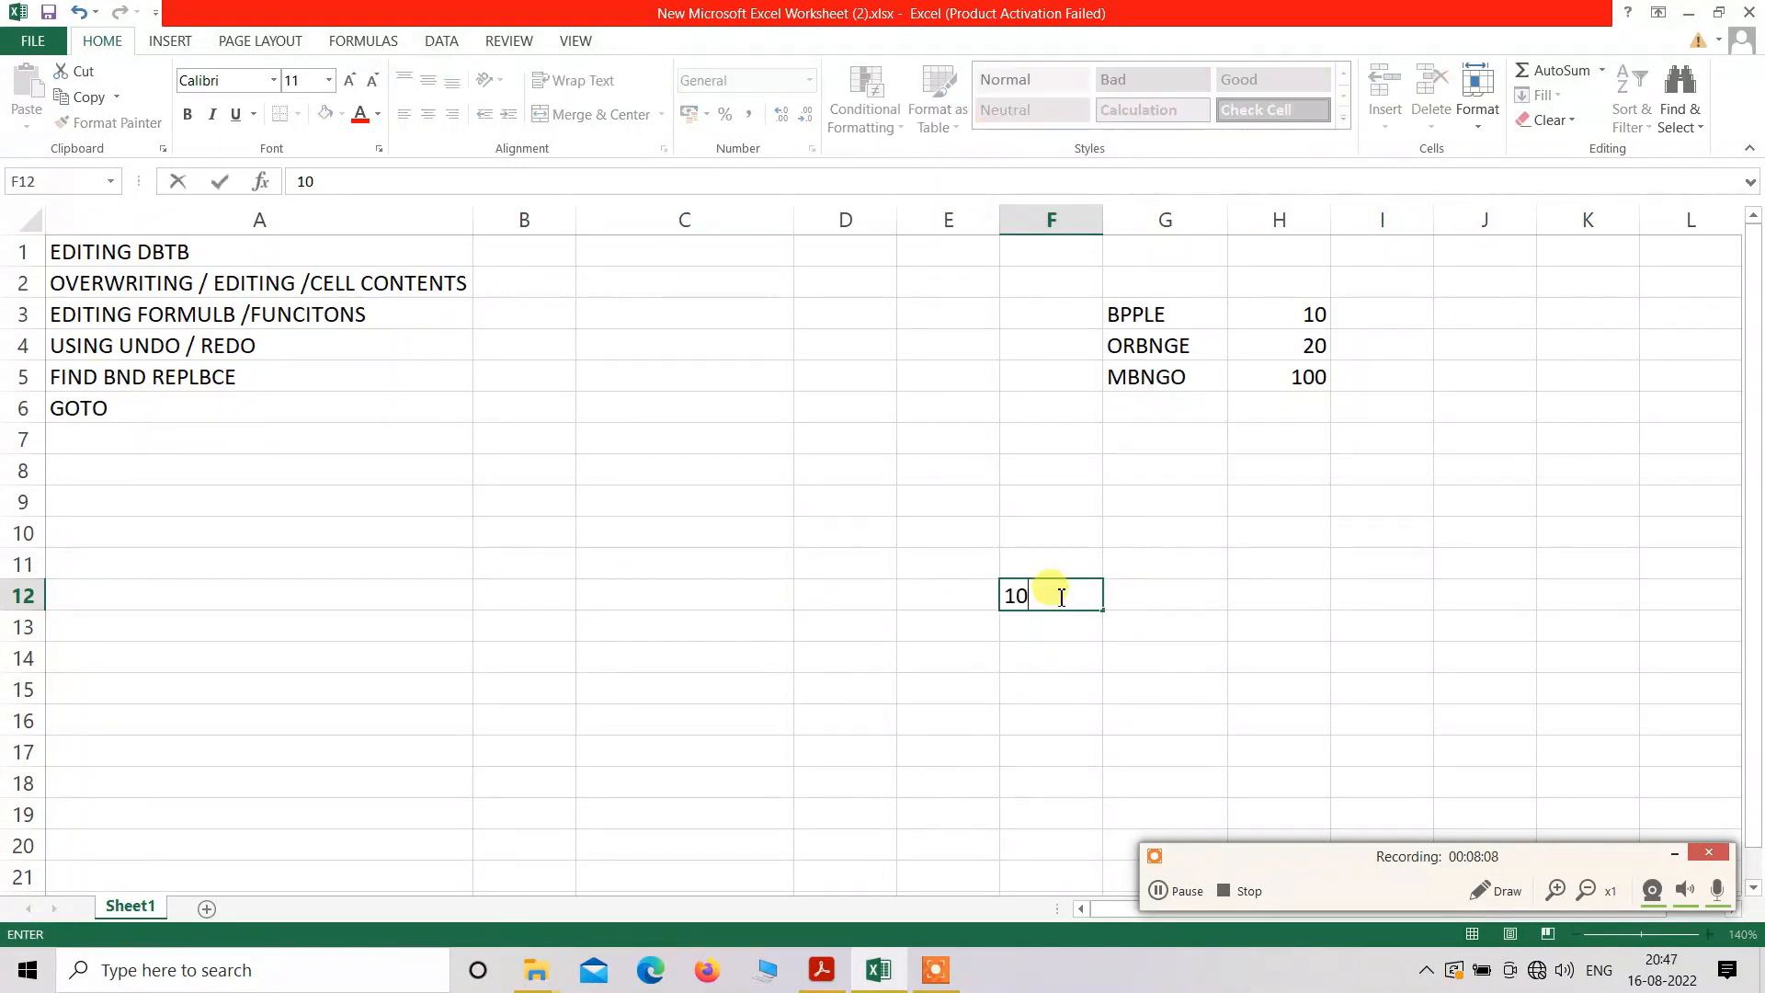
key(Return)
text(20)
click(1136, 629)
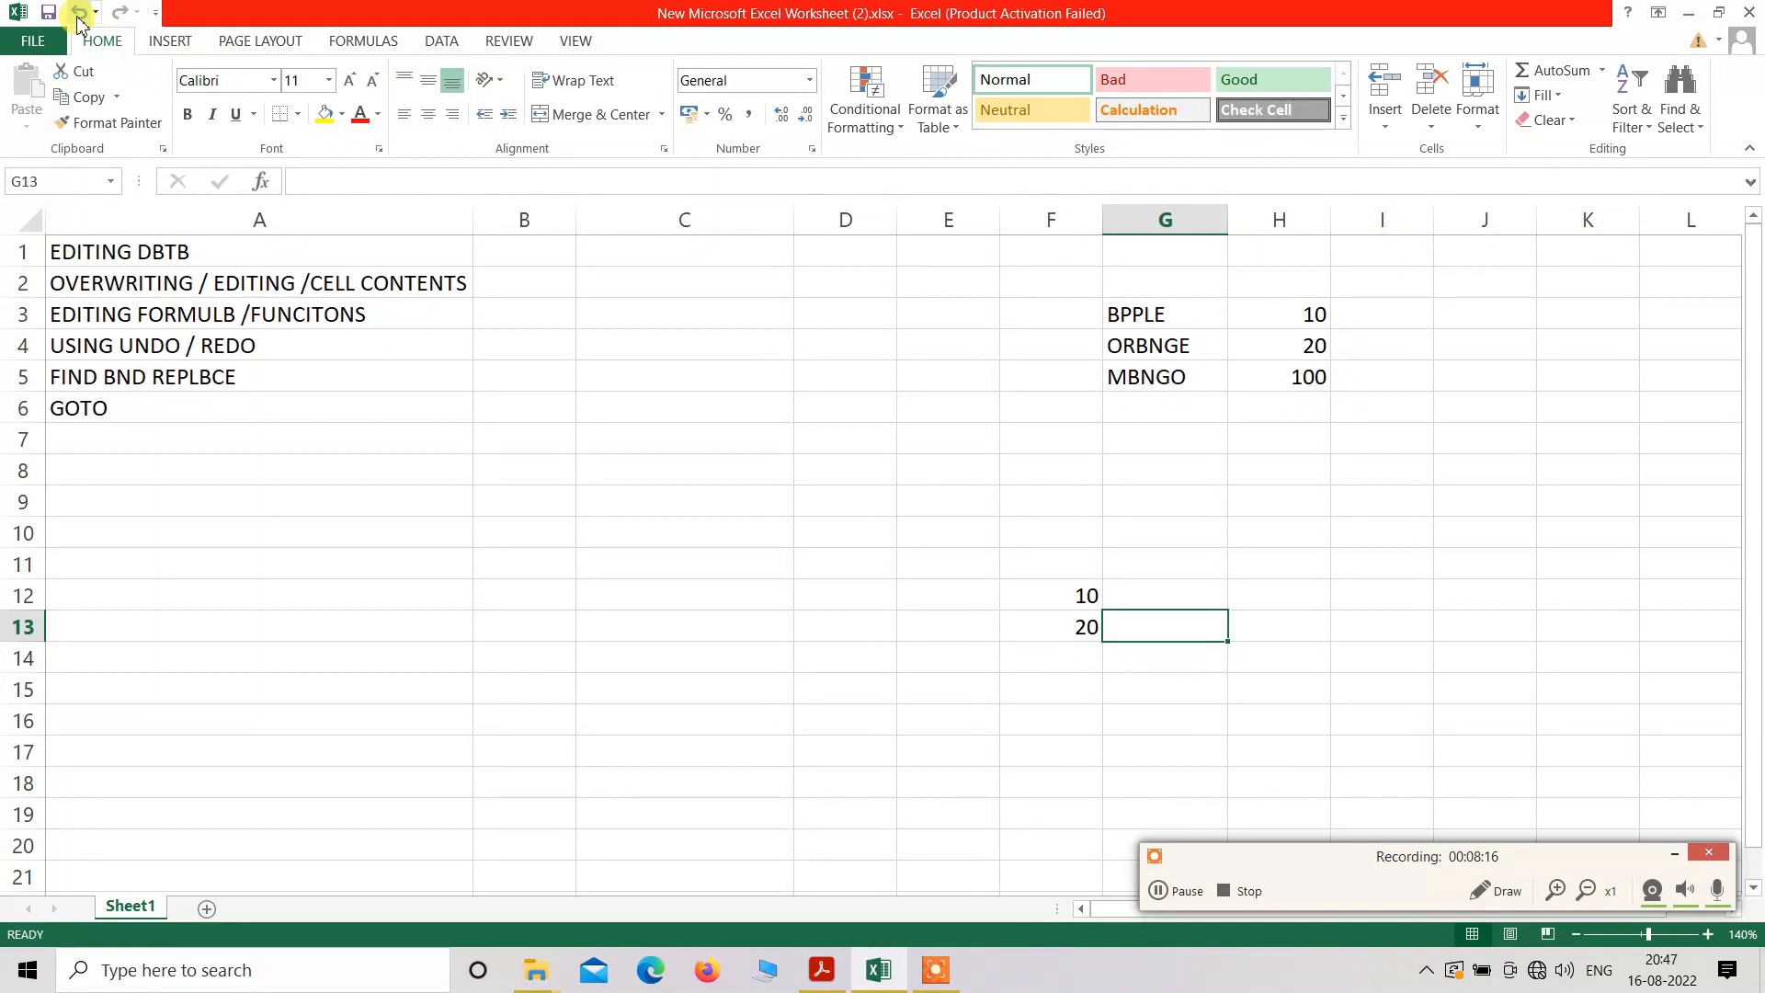
- Draw a freehand annotation linking the F12 and F13 values to the Undo command, and clear the drawing
click(1496, 891)
mouse_move(1071, 678)
mouse_down()
mouse_move(132, 55)
mouse_move(55, 46)
mouse_move(161, 11)
mouse_move(119, 7)
mouse_up()
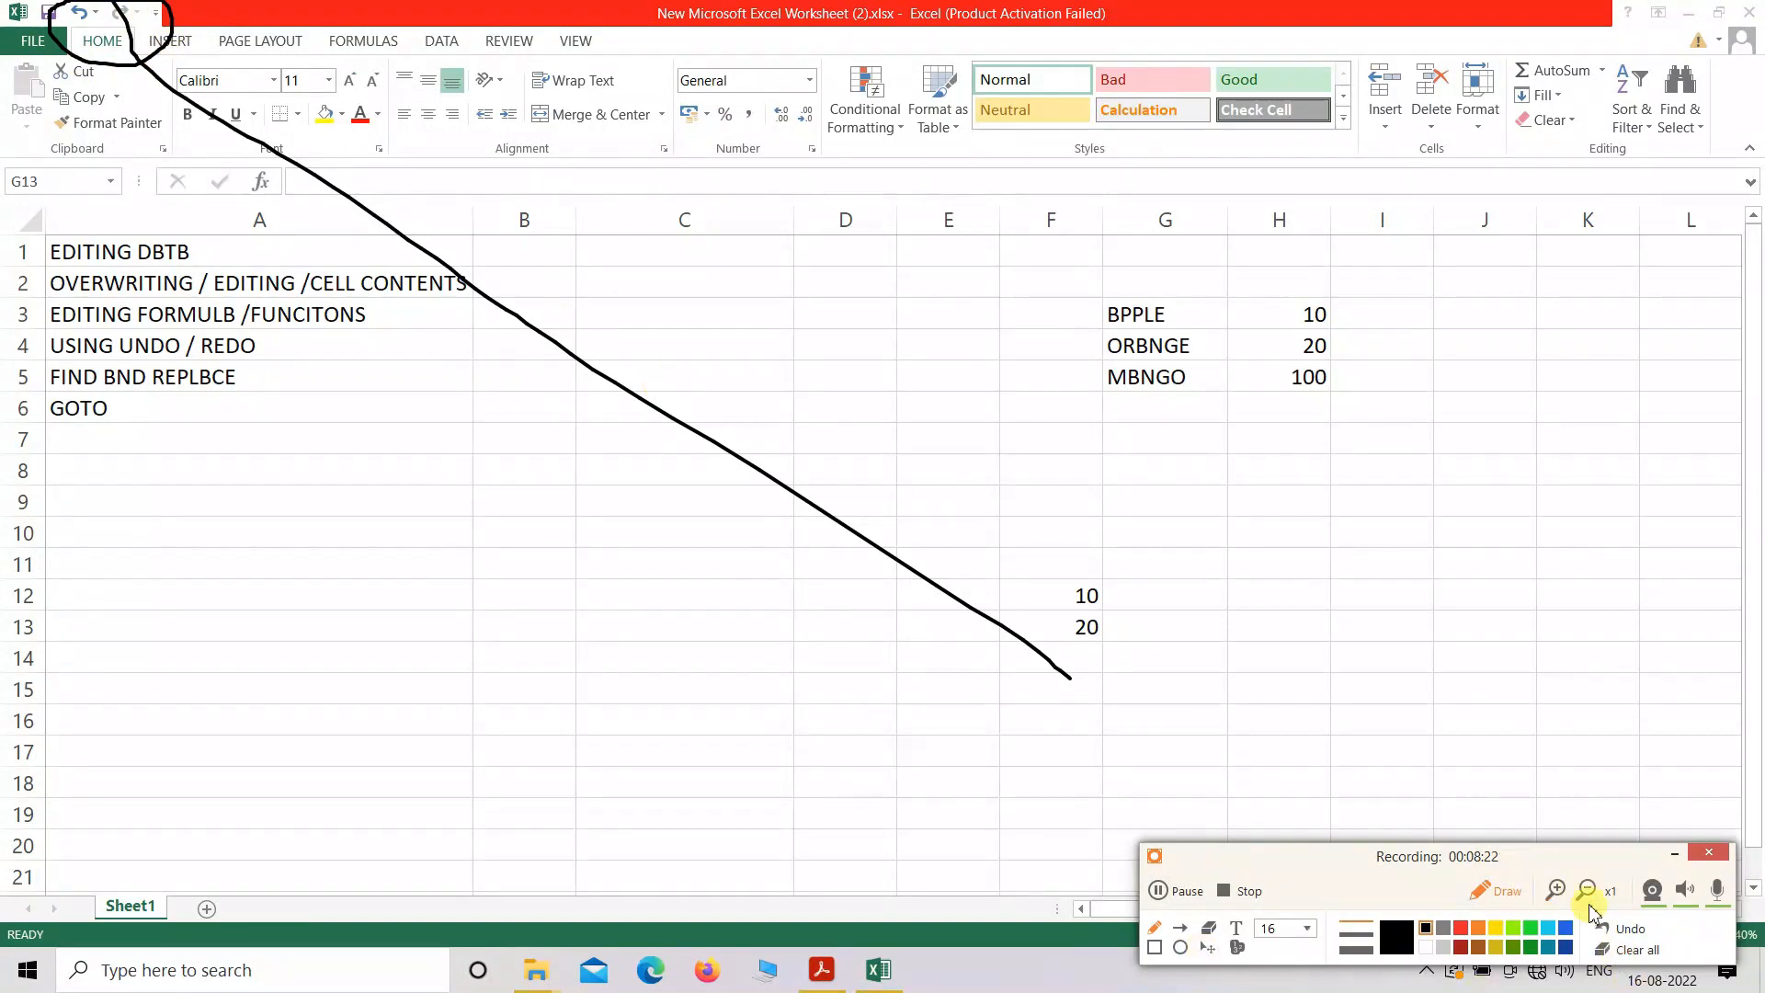
click(1633, 950)
click(1496, 892)
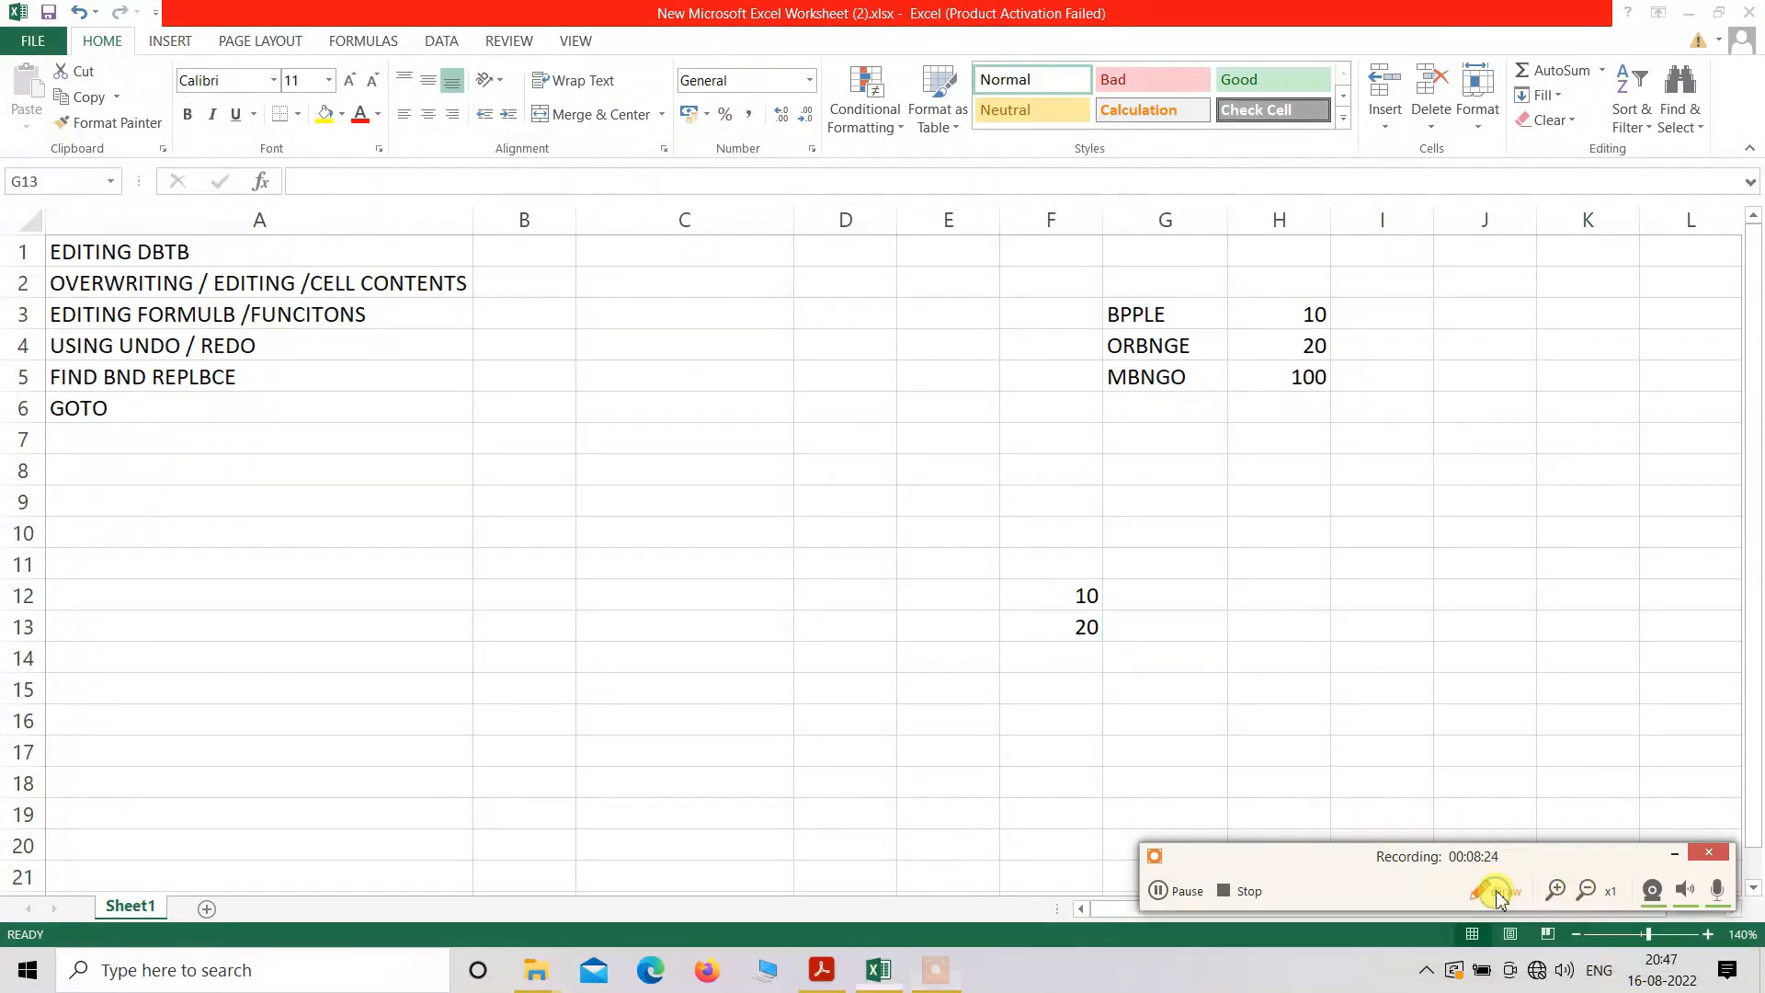
click(1491, 893)
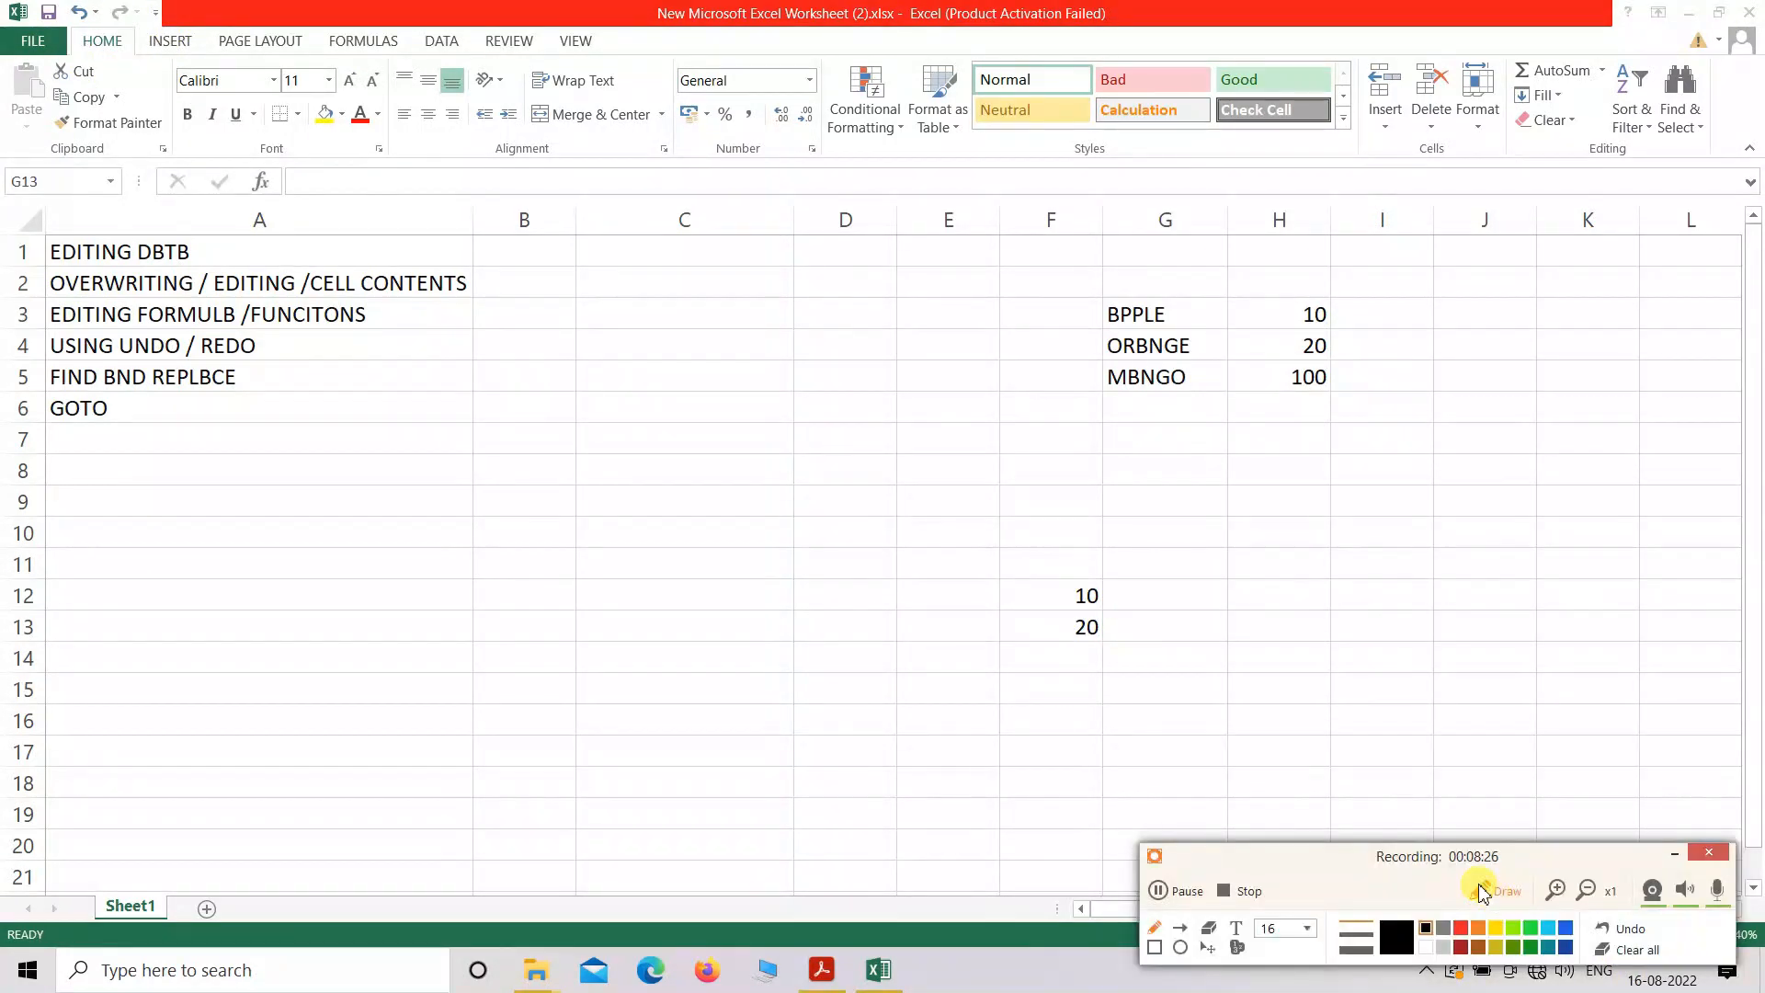
click(1484, 891)
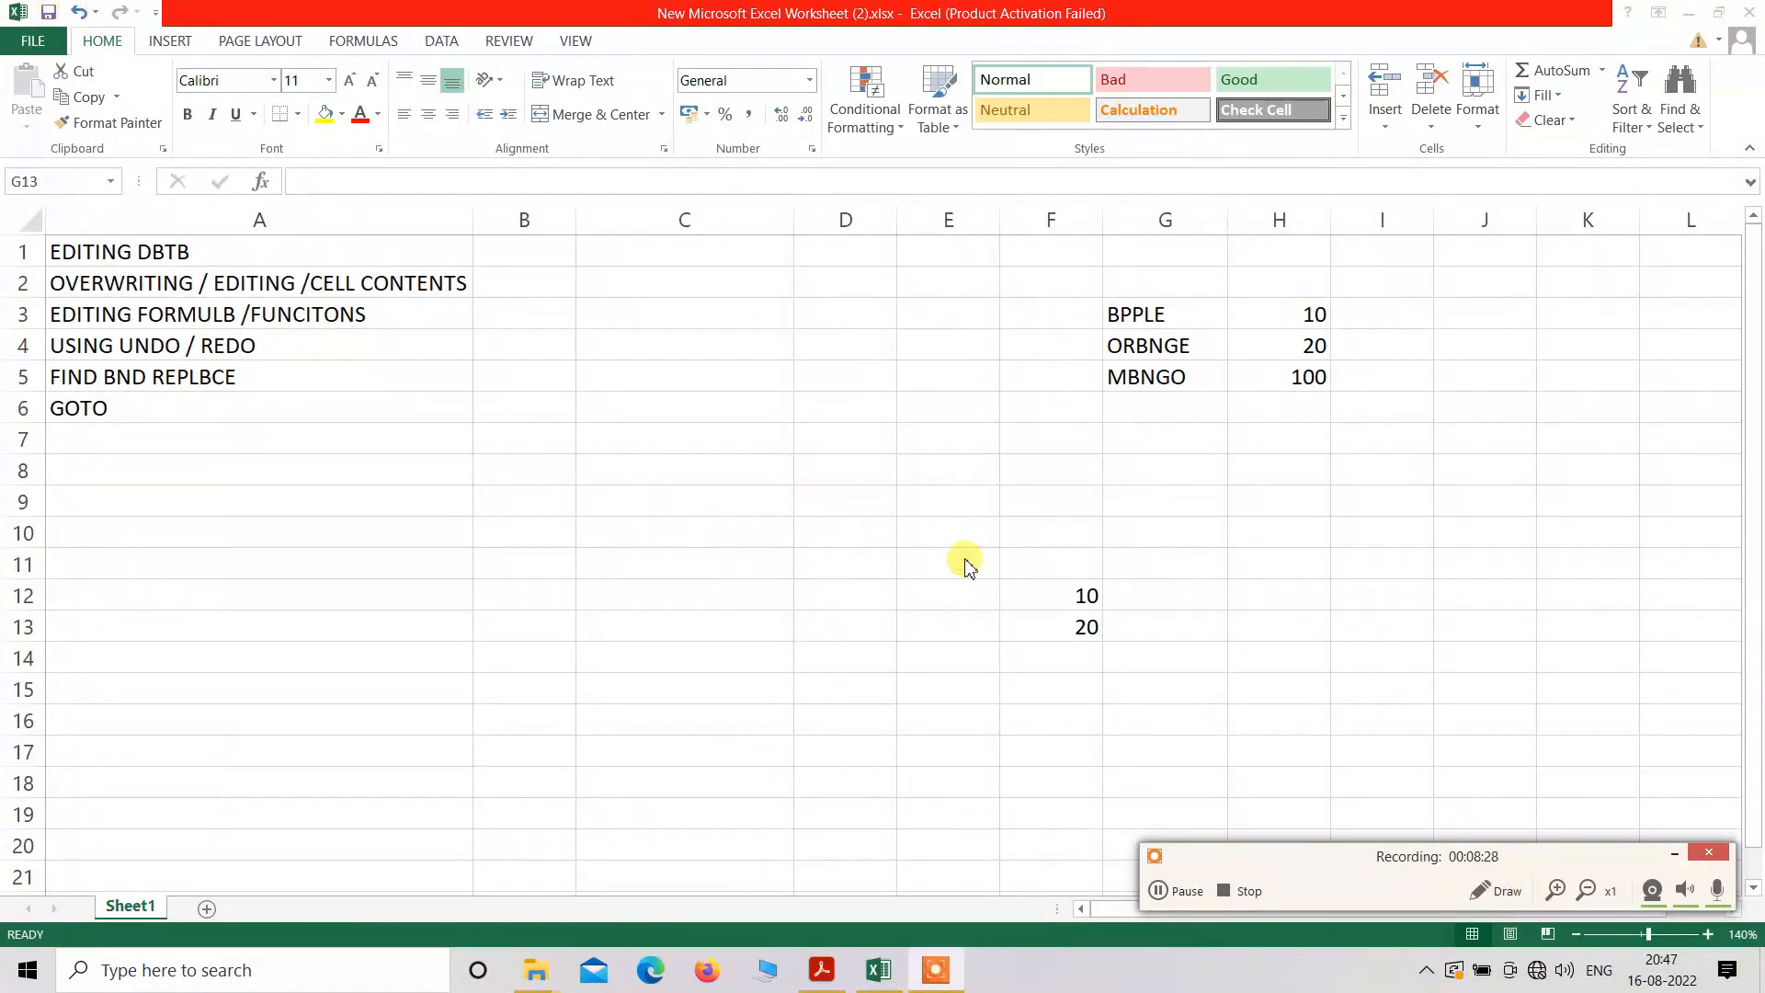
- Undo the entries in cells F13 and F12, and redo both of them
click(86, 20)
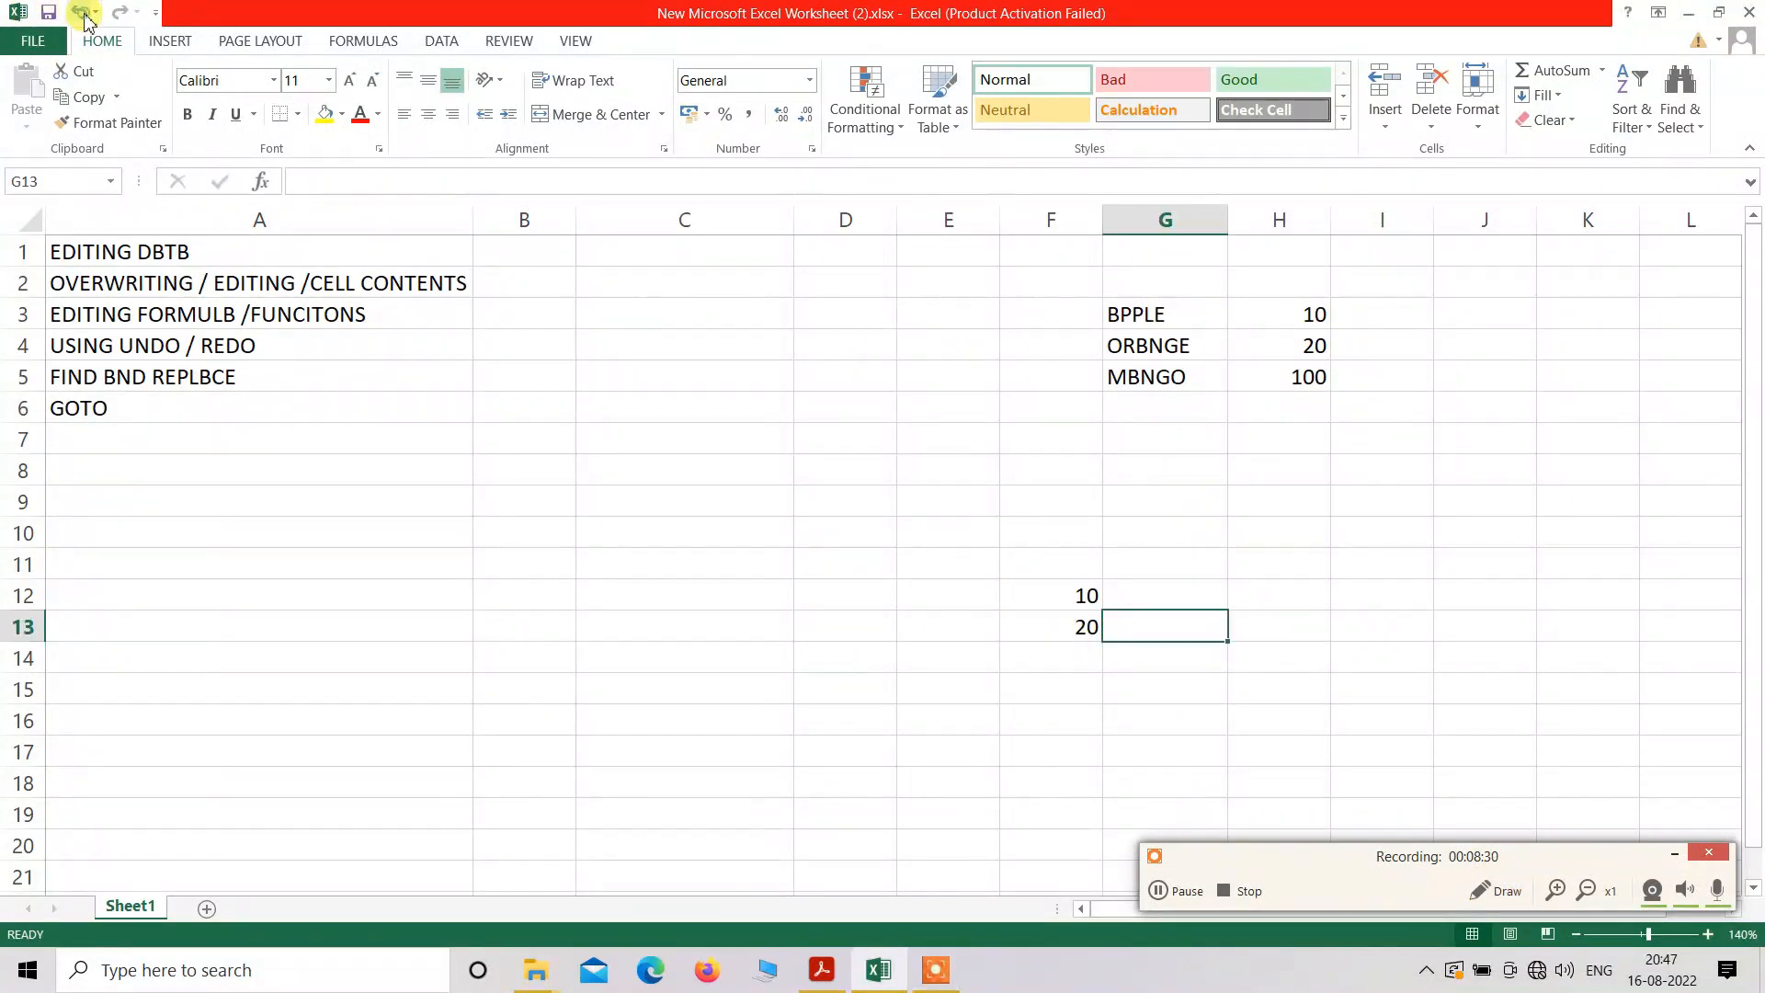
click(82, 15)
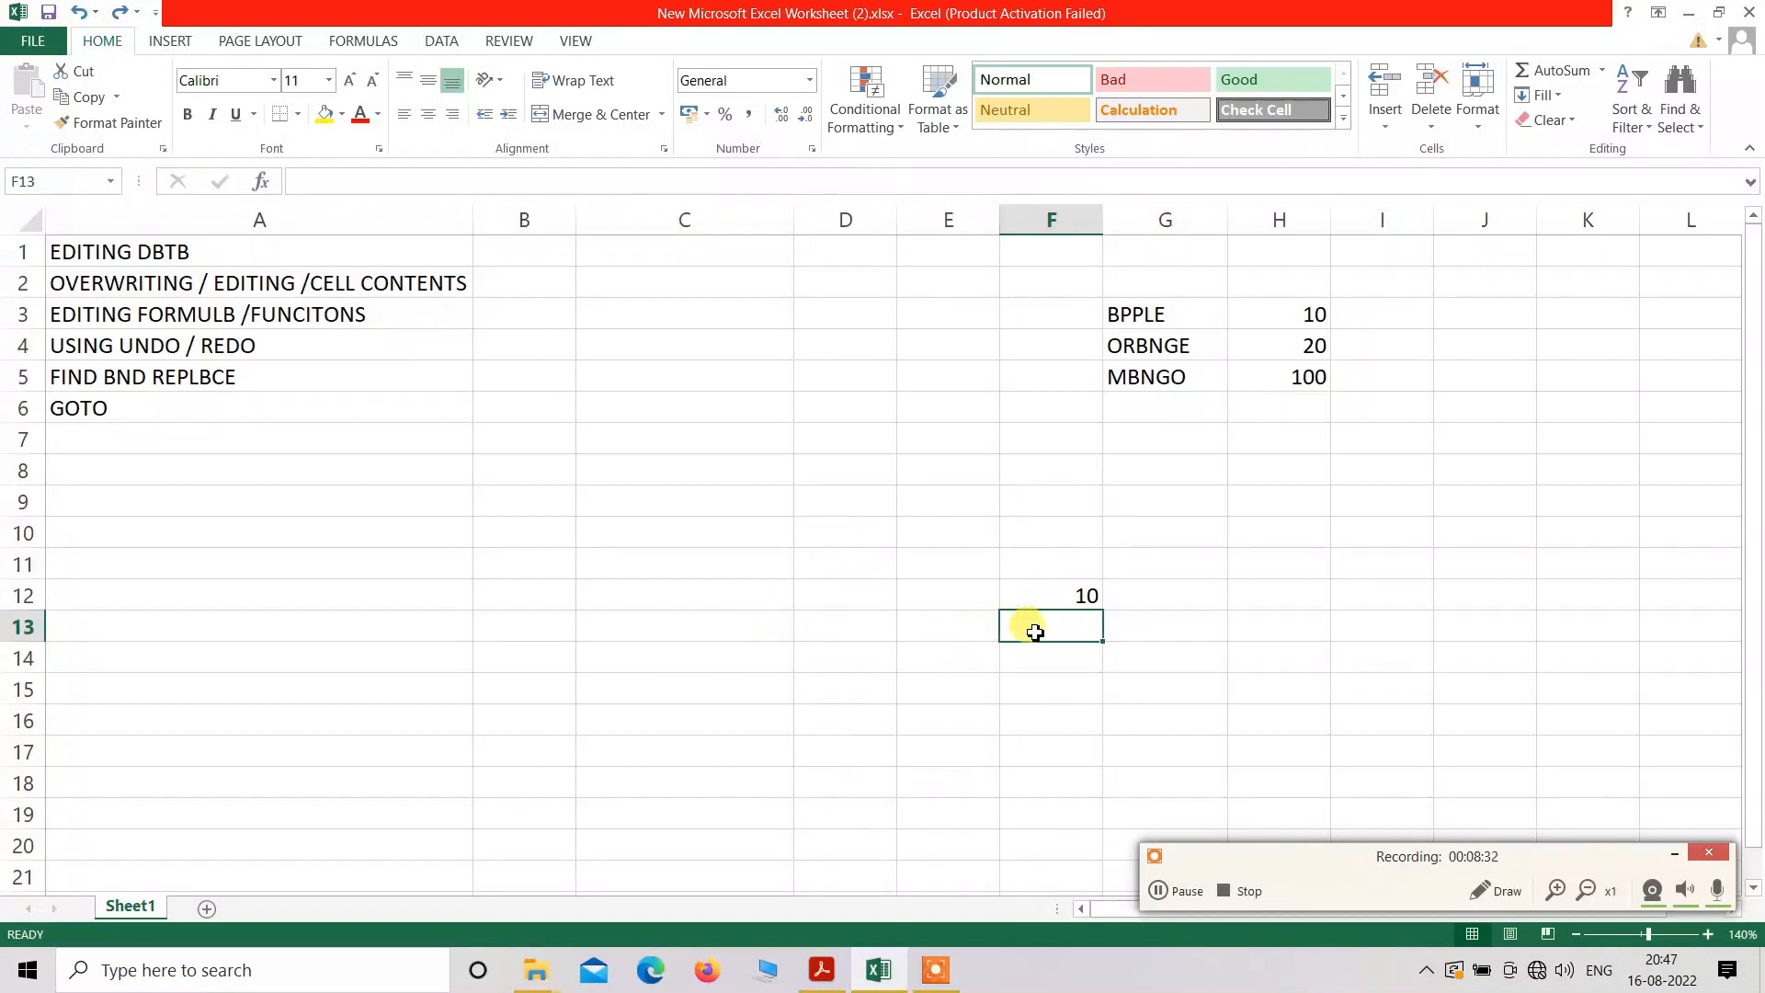
click(78, 11)
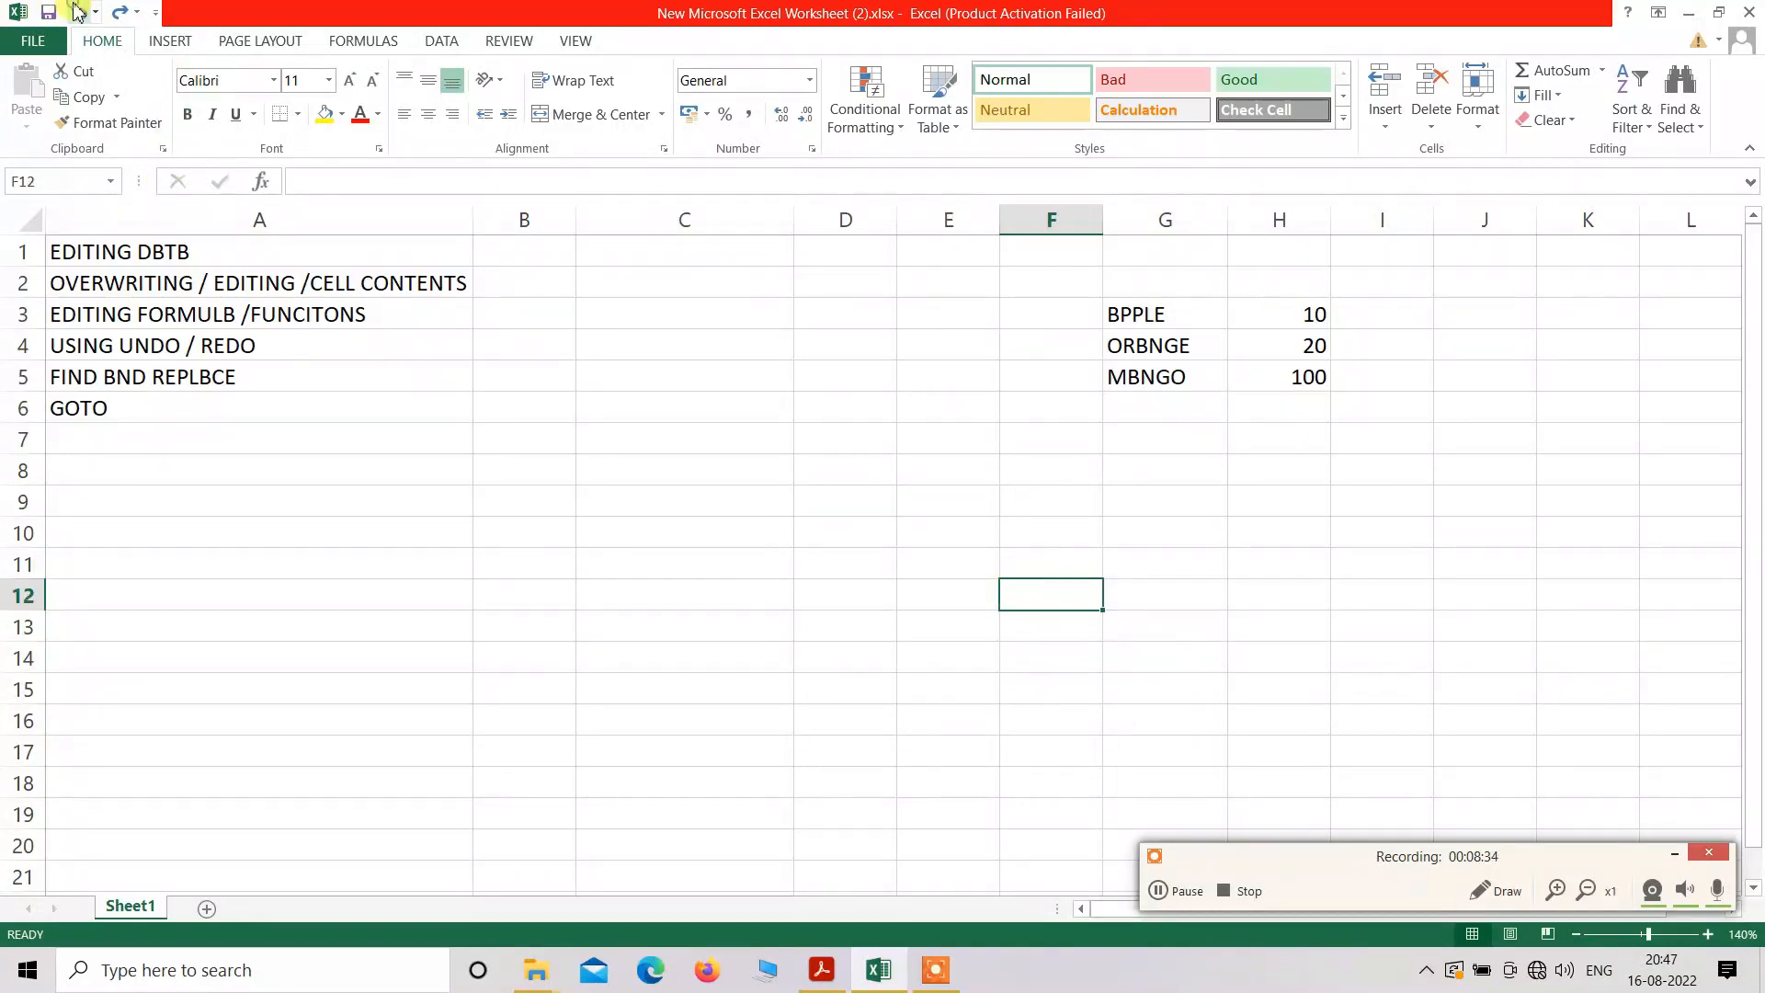
click(122, 13)
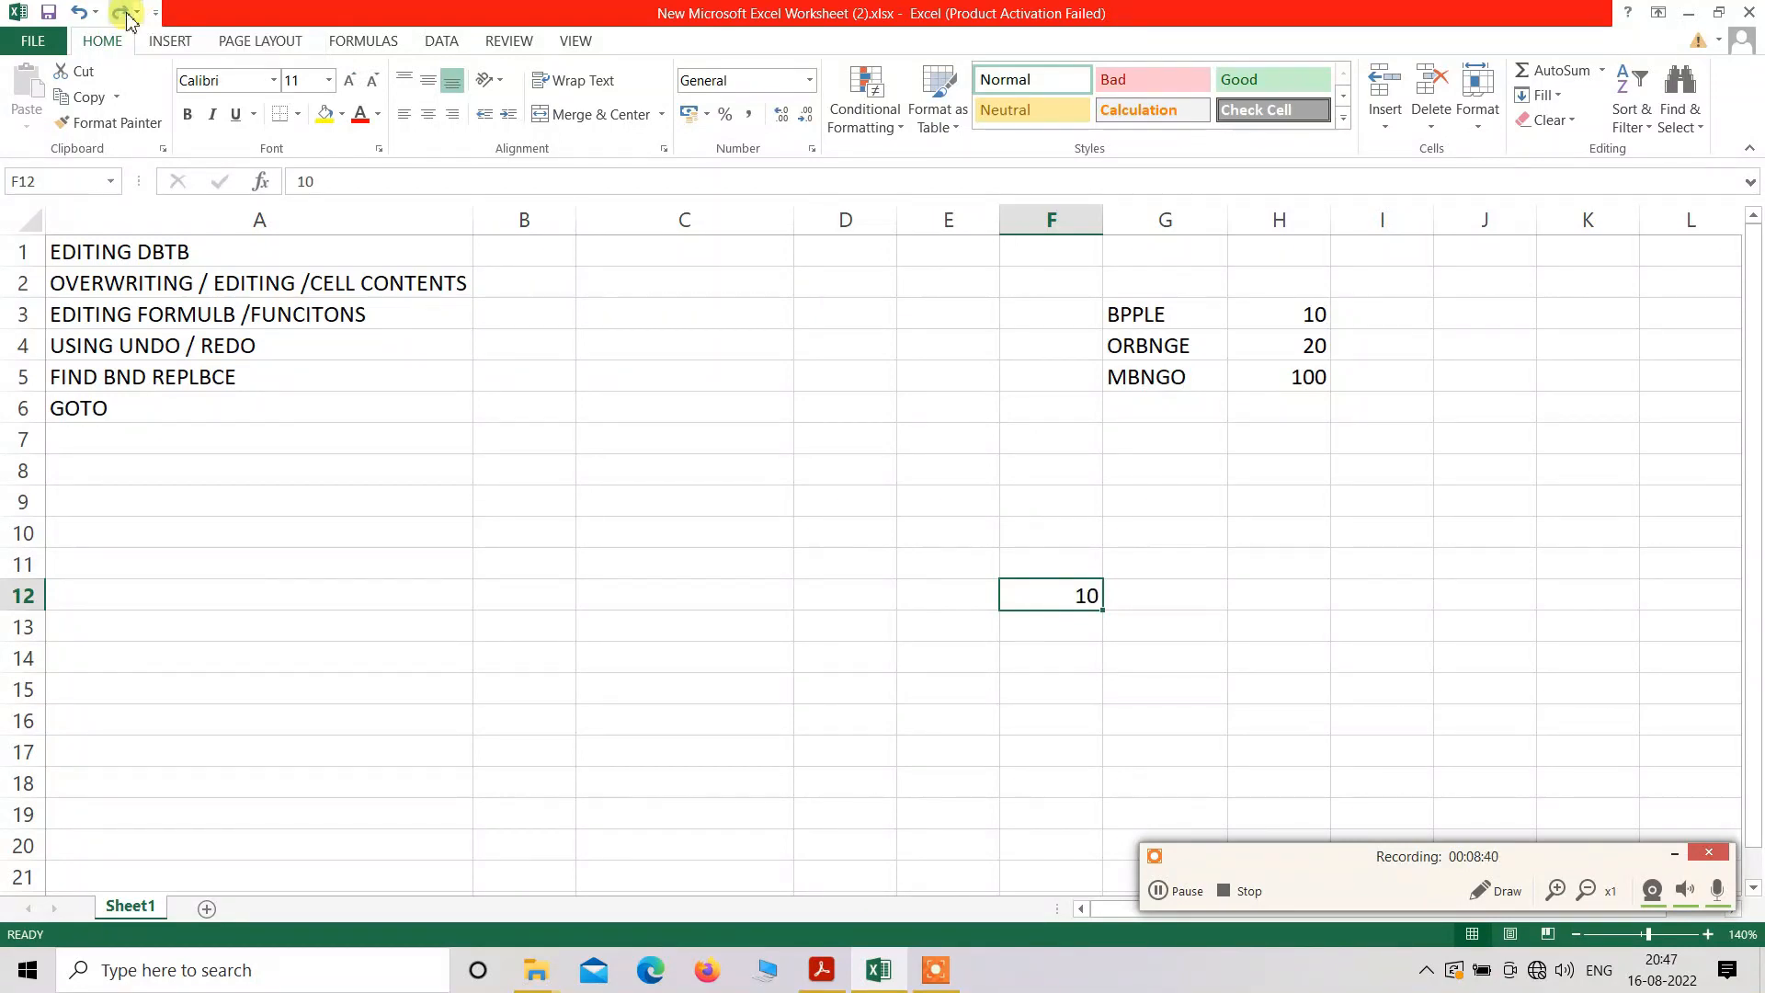
click(123, 13)
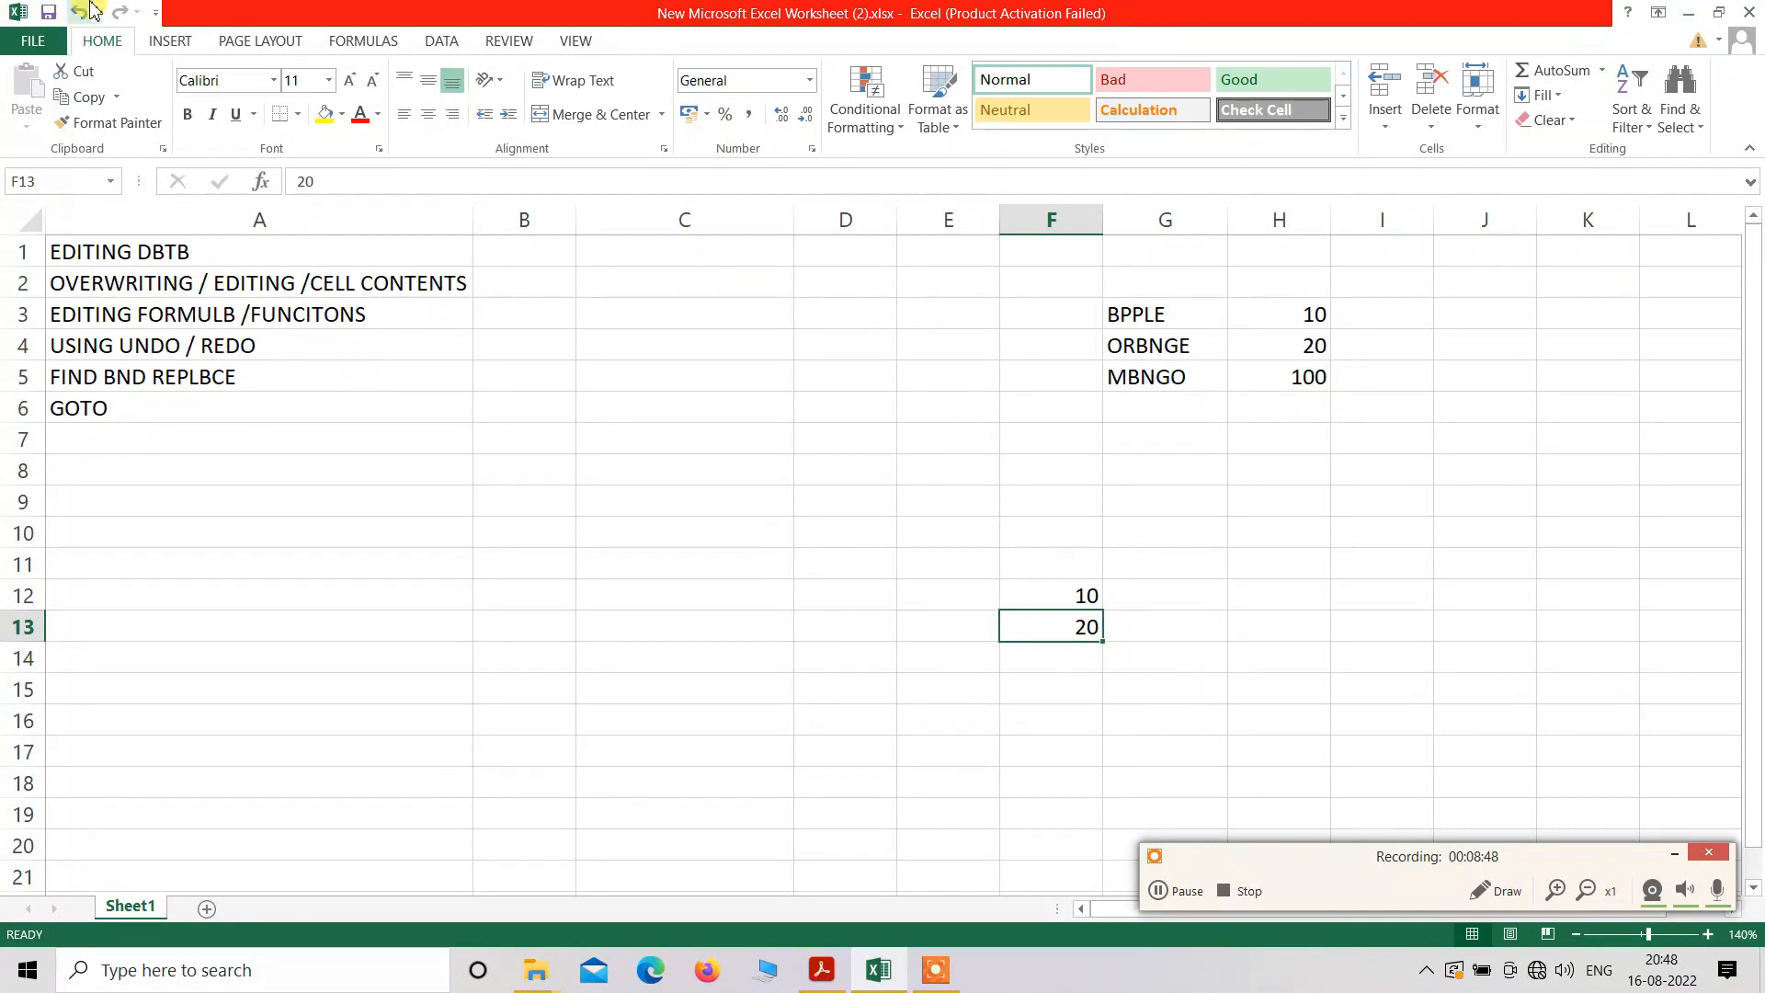
- Repeat undoing the column F entries 20 and 10, and restore both values in F12 and F13 with Redo
click(86, 11)
click(120, 13)
click(81, 14)
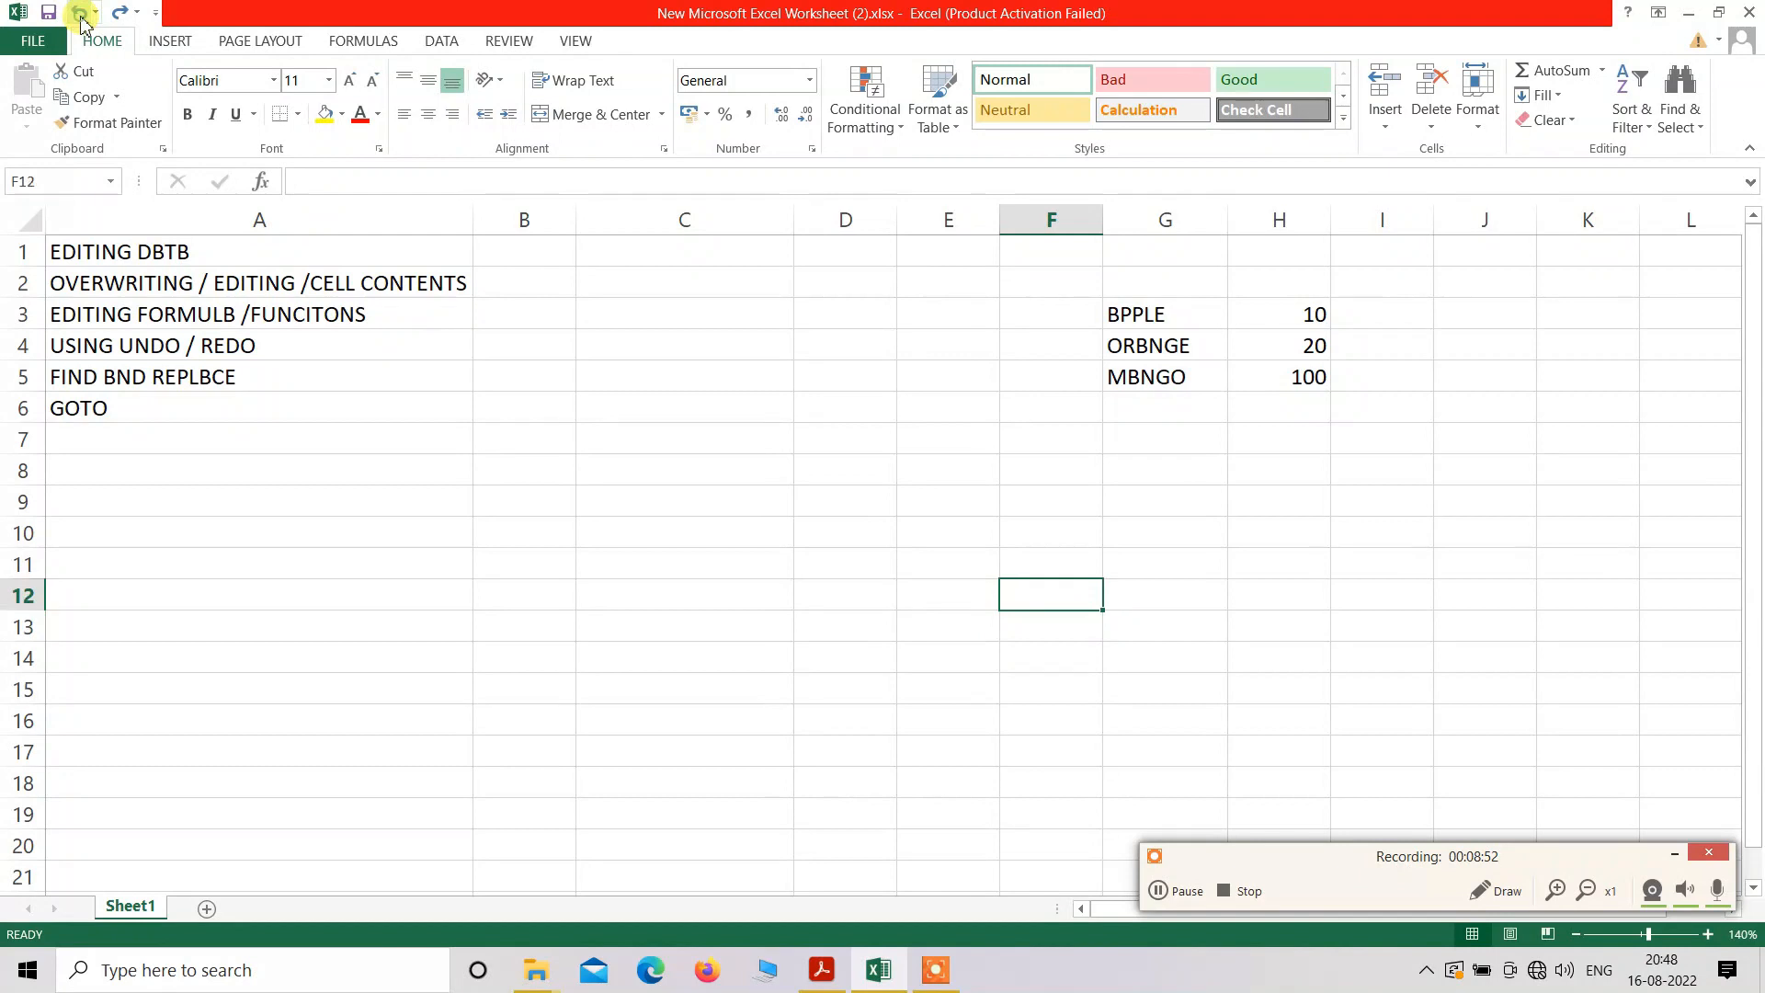
click(121, 13)
click(121, 13)
- Clear the value 20 from cell F13 and select the cell range F12 to G14
click(906, 623)
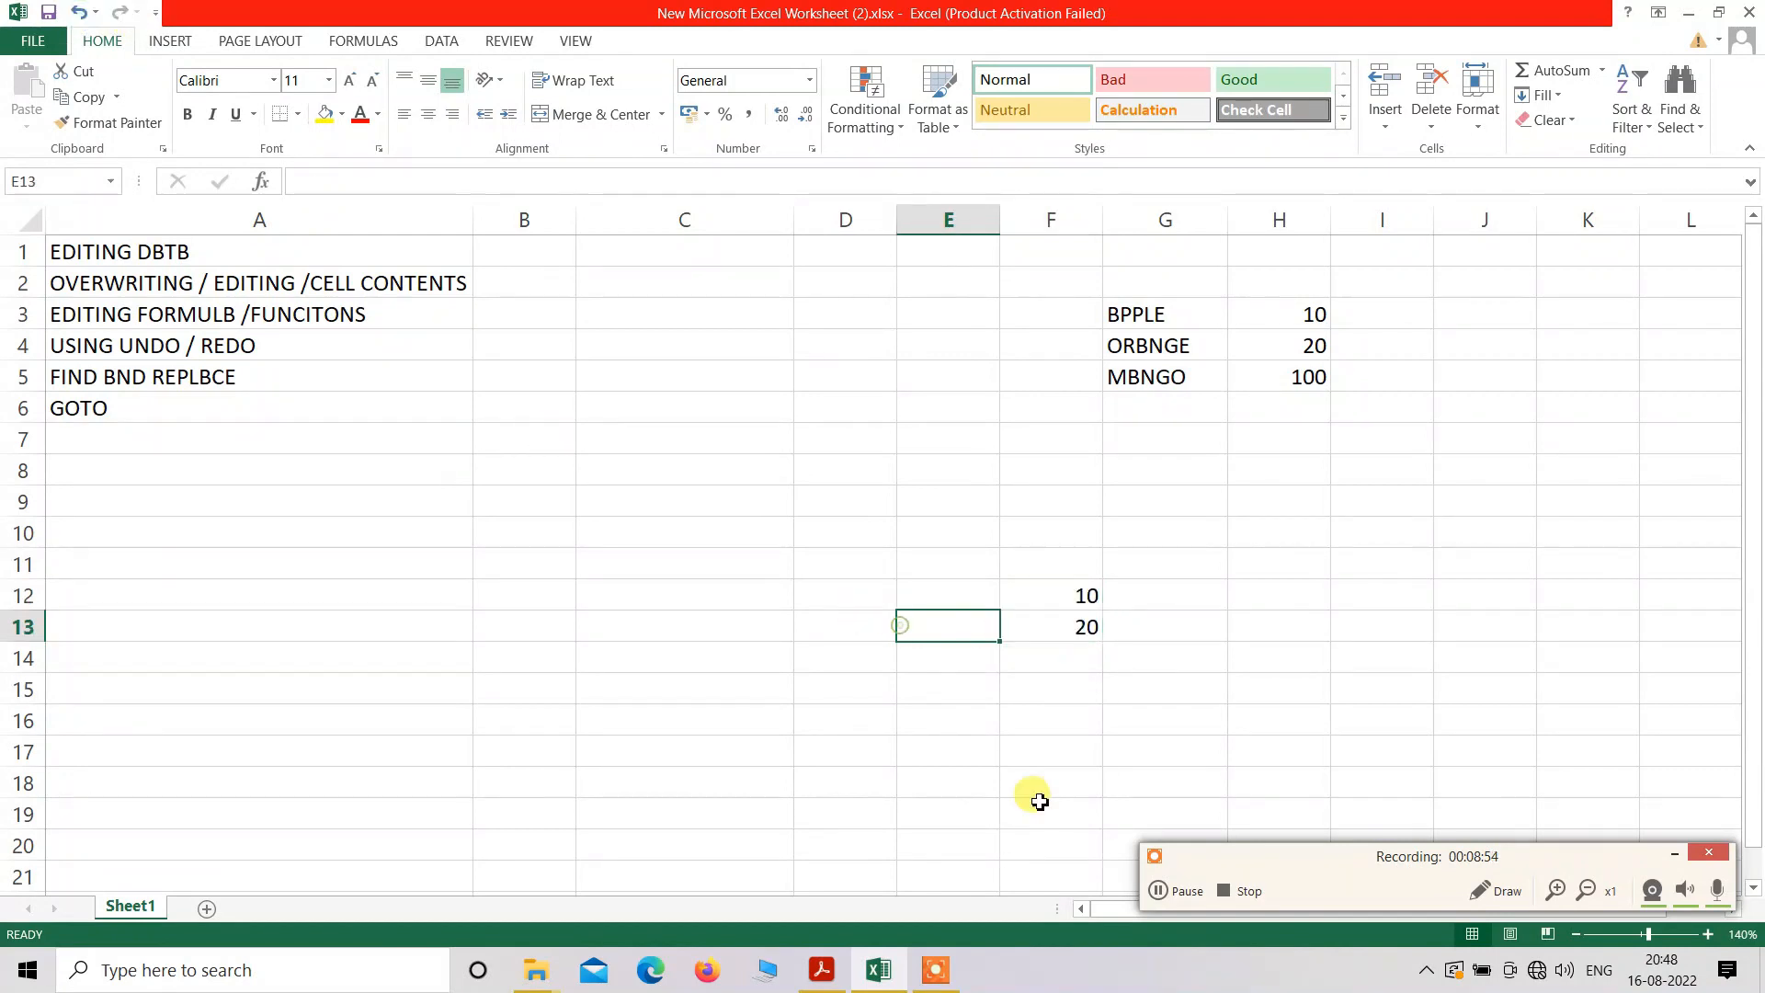
click(1032, 798)
click(1076, 627)
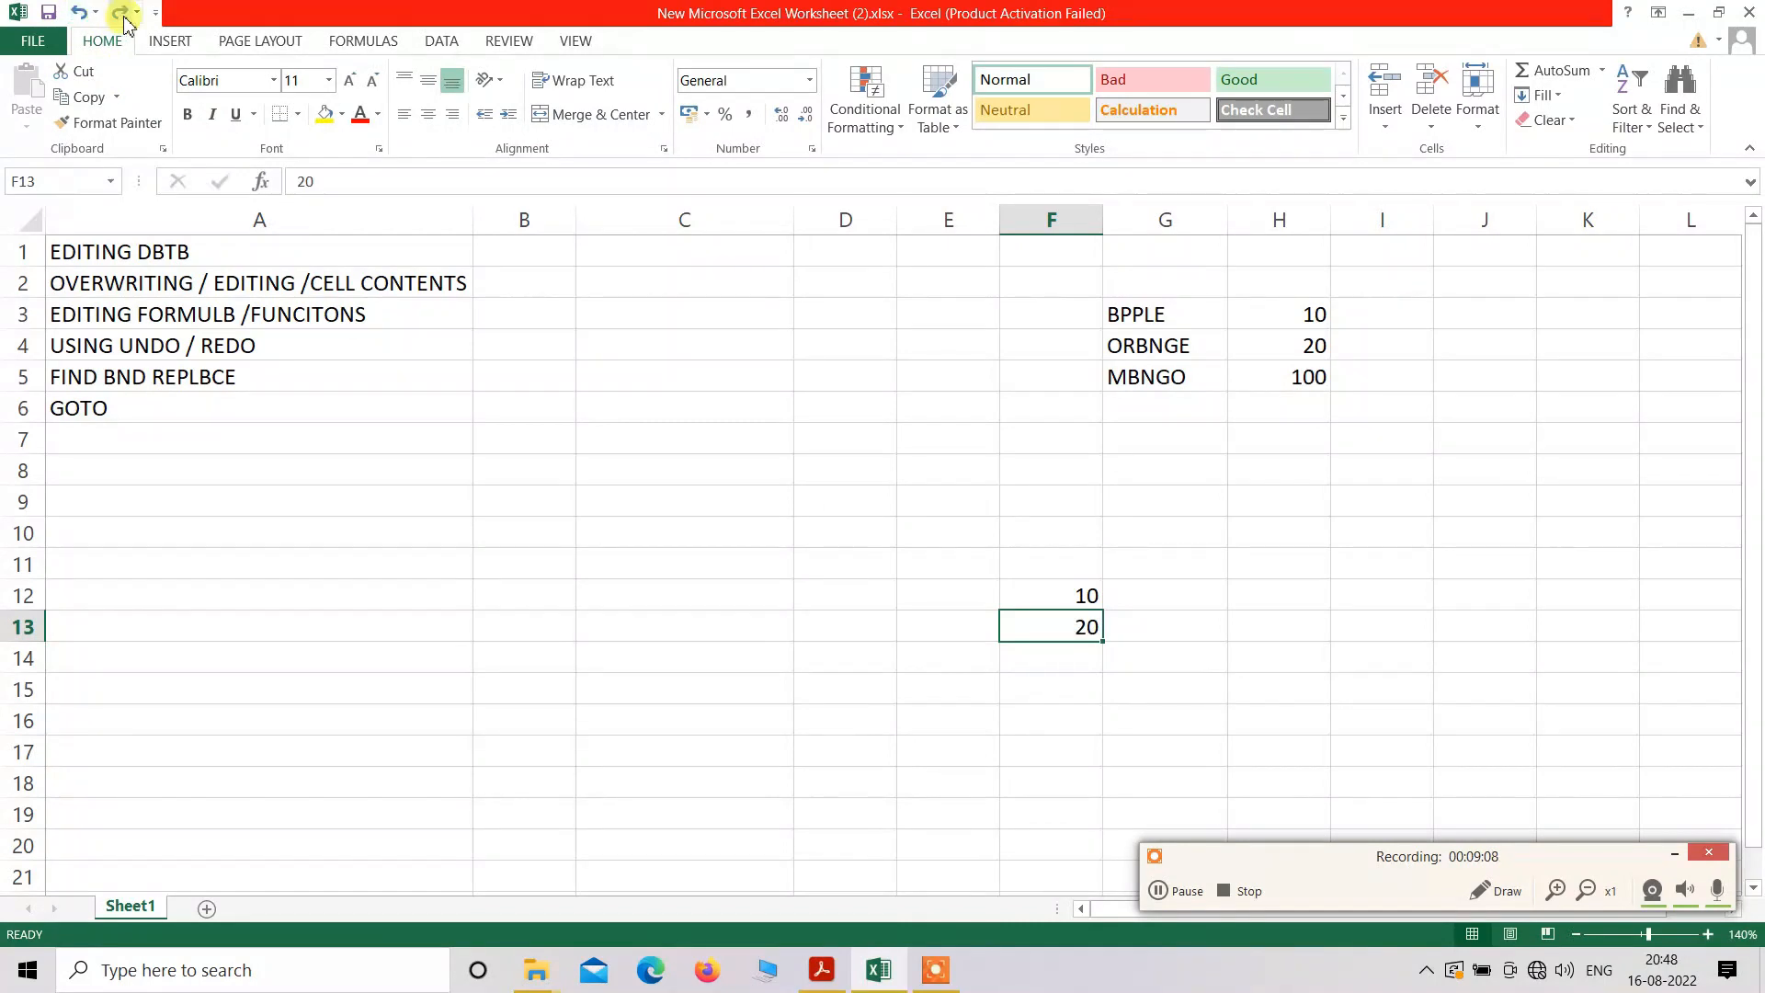
drag(1126, 593, 1066, 657)
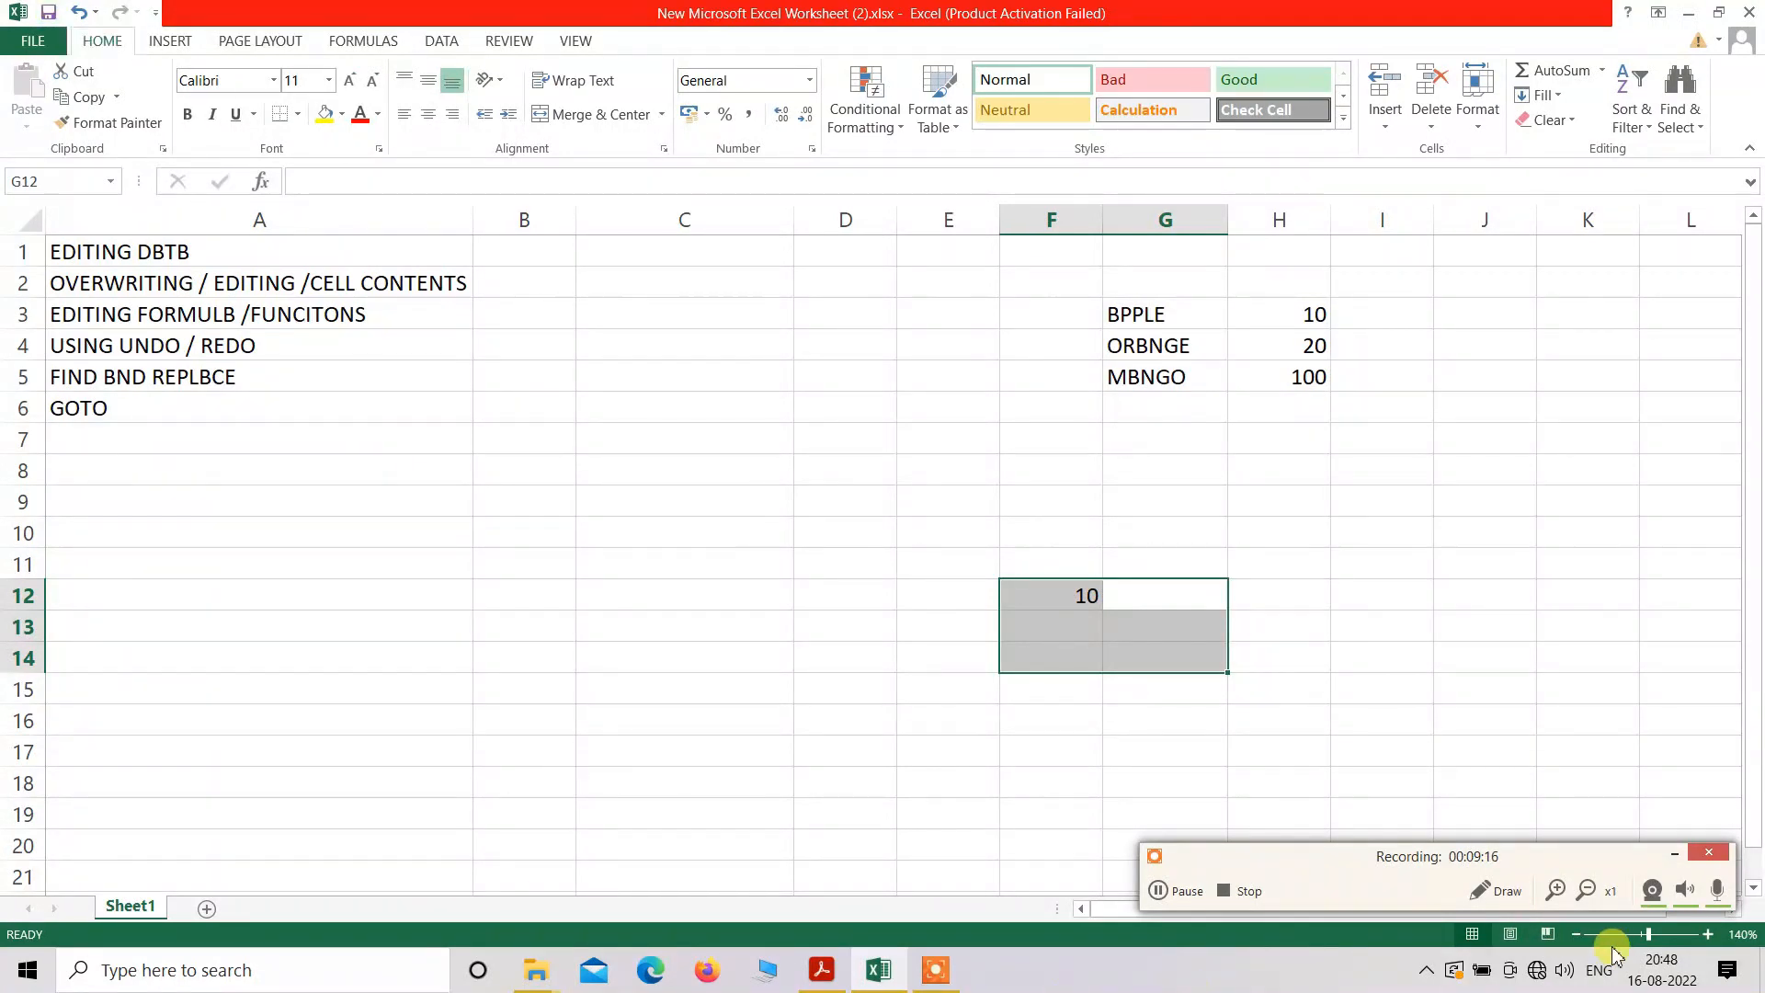
- Draw a freehand circle around the Save command with the recorder's pen, and remove the drawing
click(1482, 890)
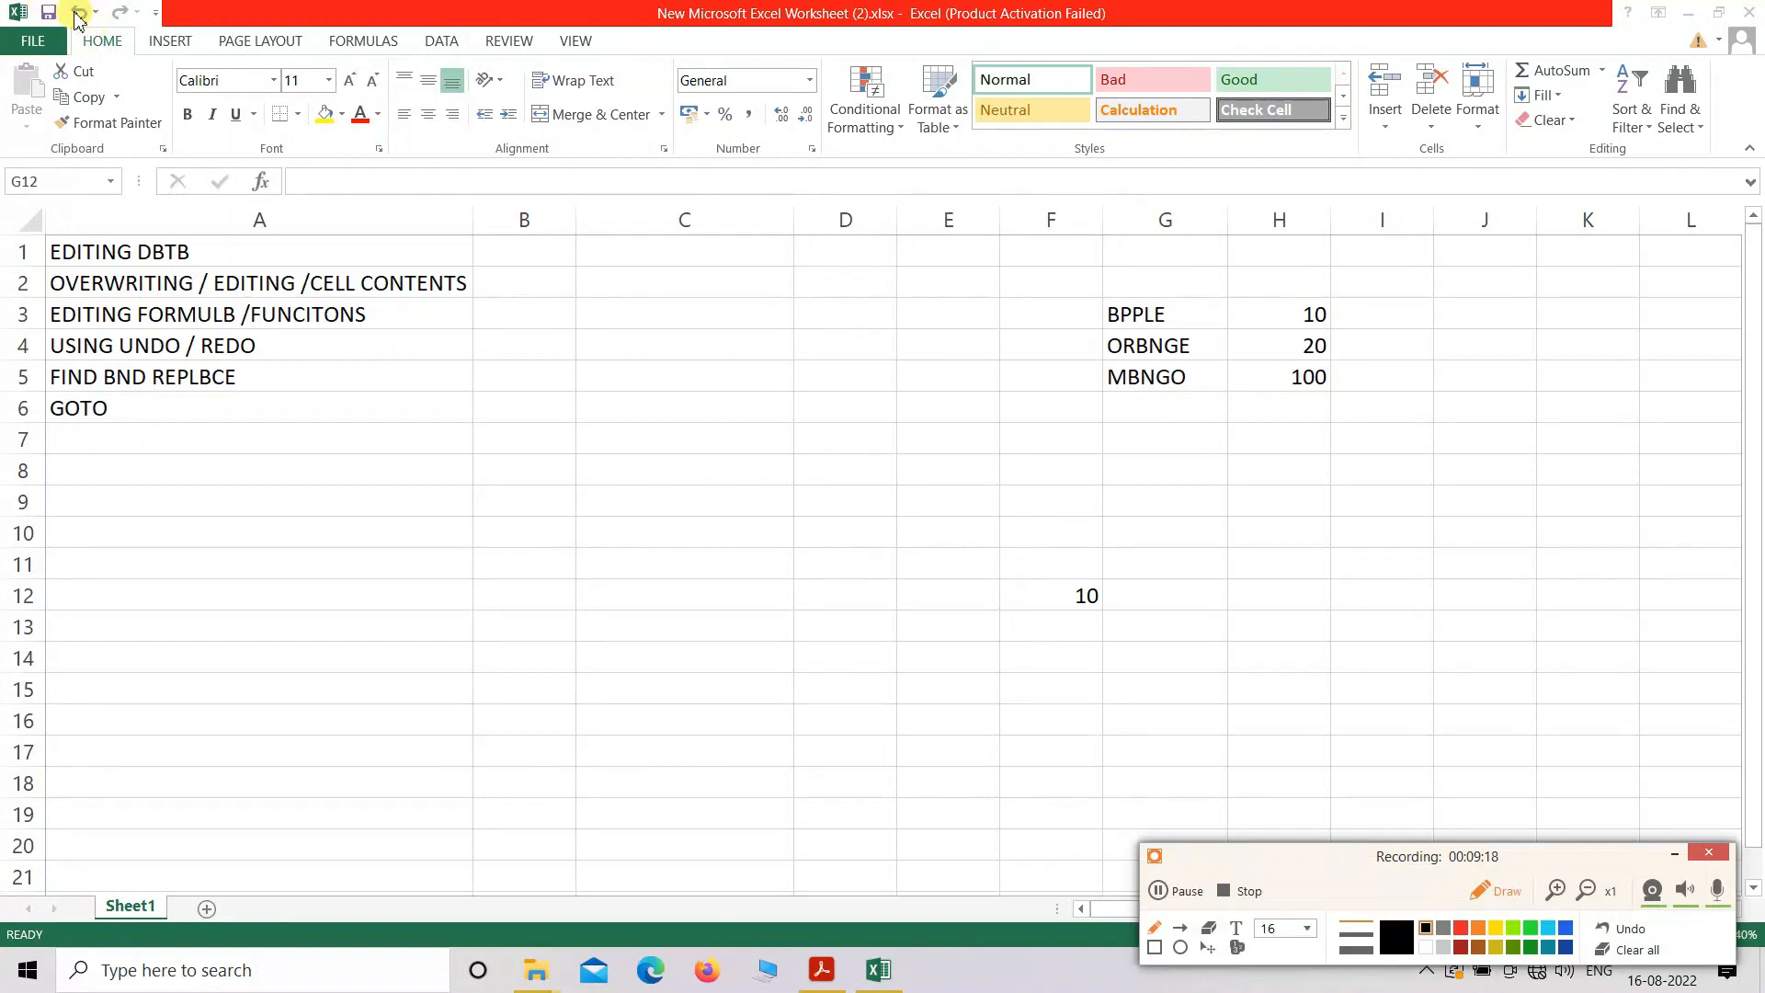
mouse_move(17, 4)
mouse_down()
mouse_move(61, 71)
mouse_move(42, 5)
mouse_move(20, 7)
mouse_up()
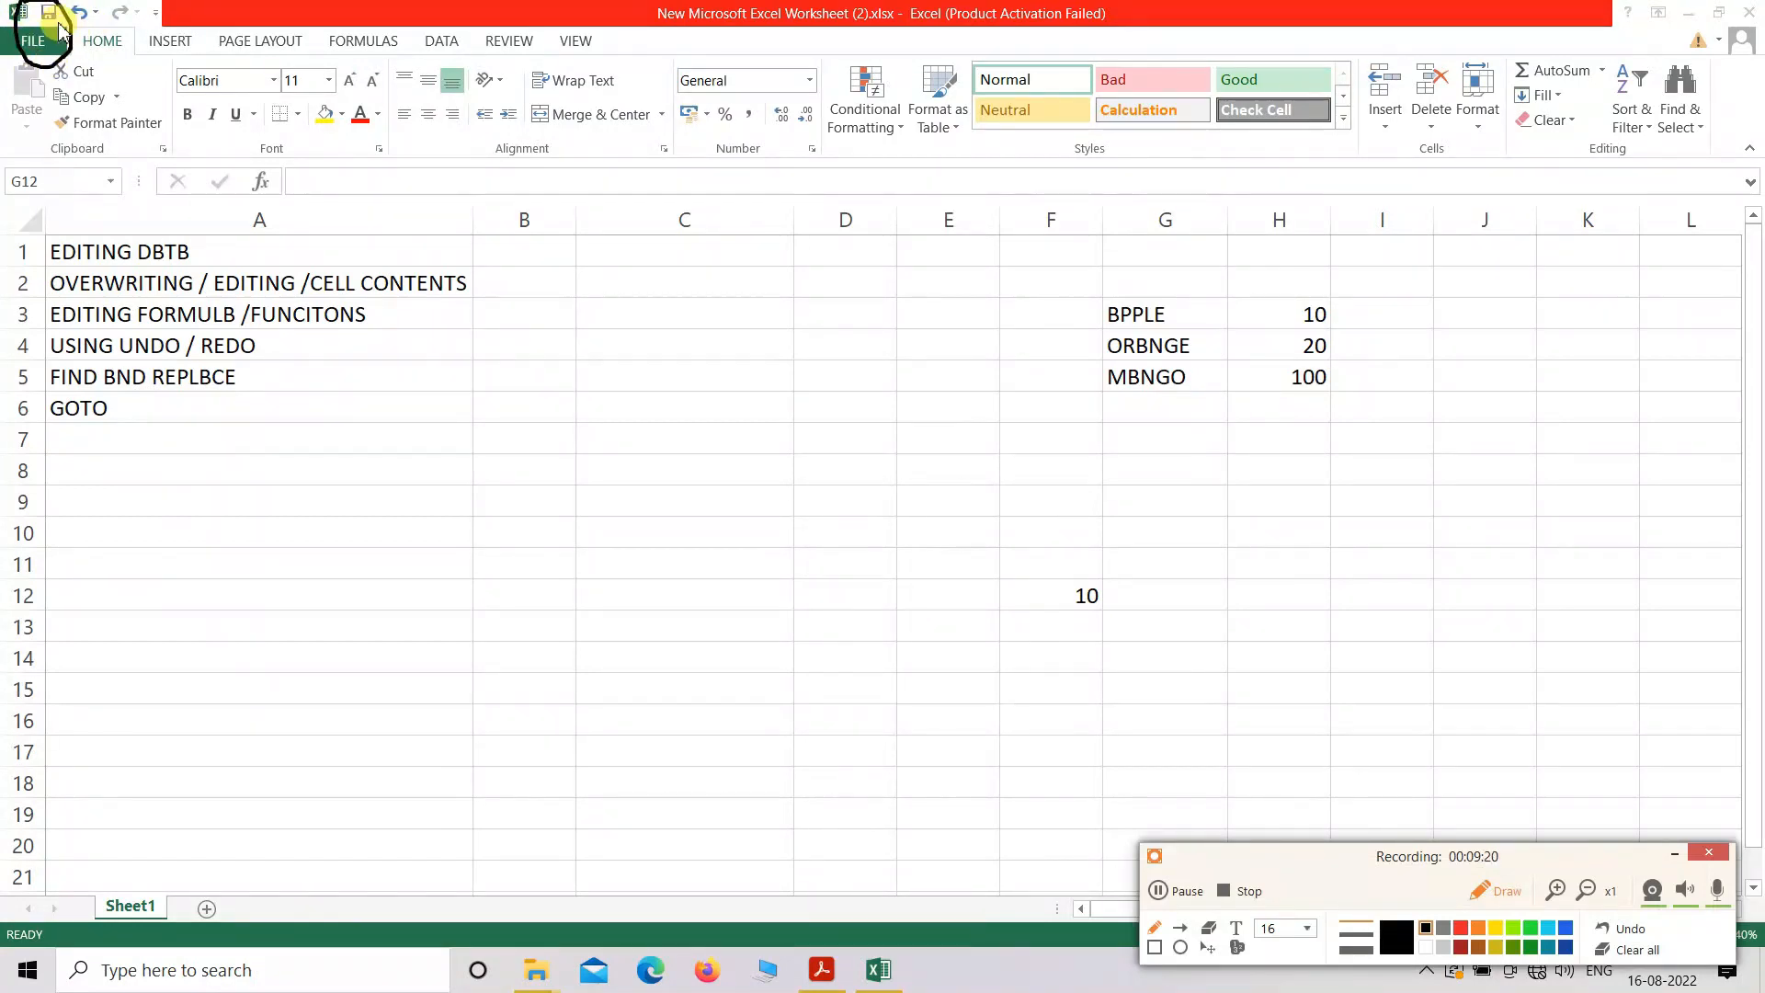
click(1482, 890)
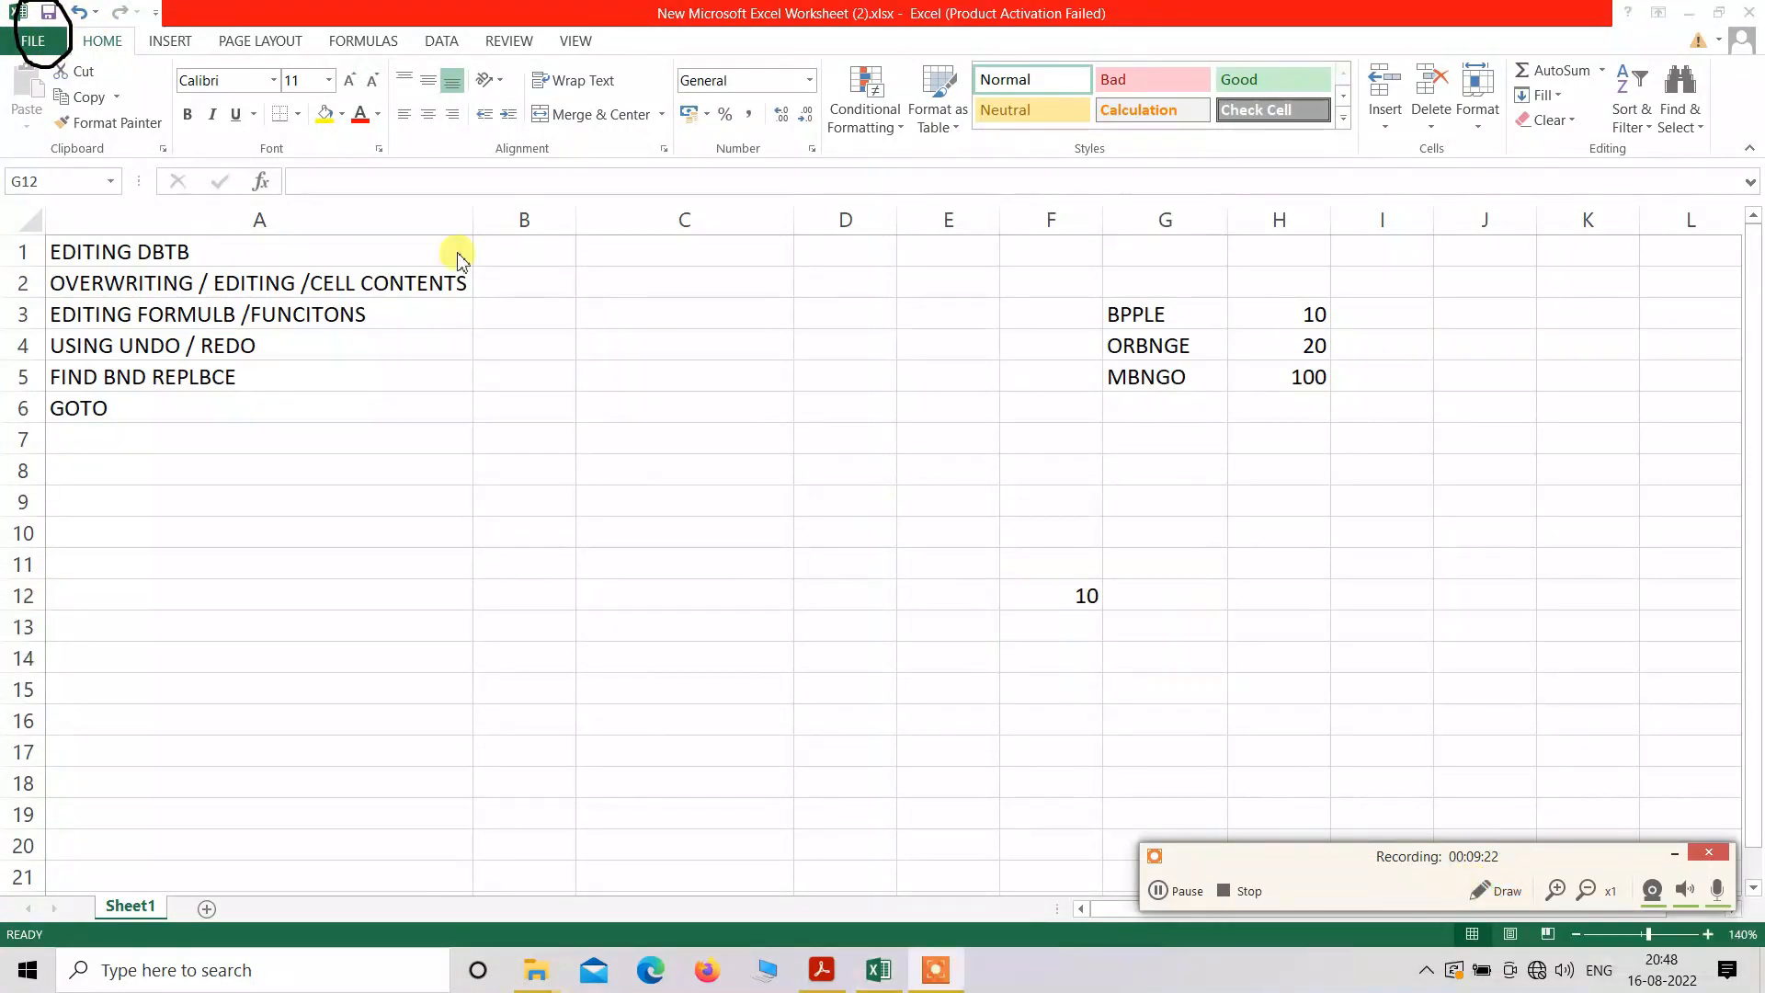
key(shift+Left)
key(shift+Down)
key(shift+Down)
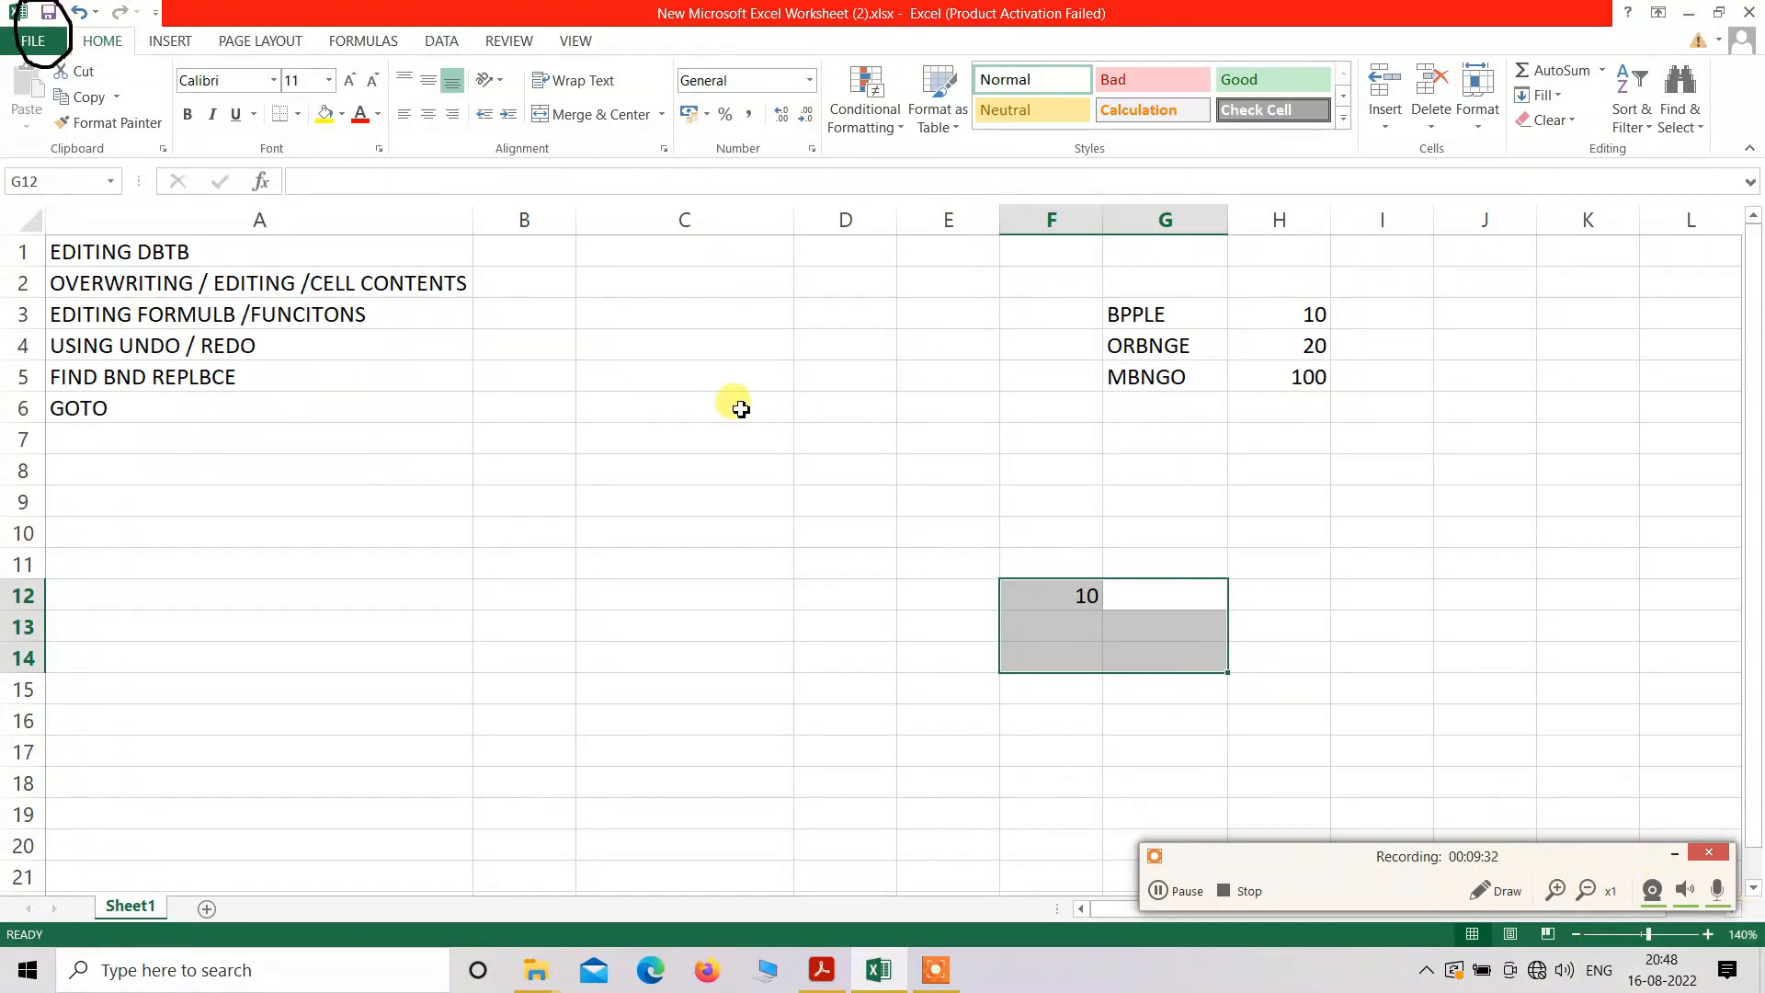
click(1499, 891)
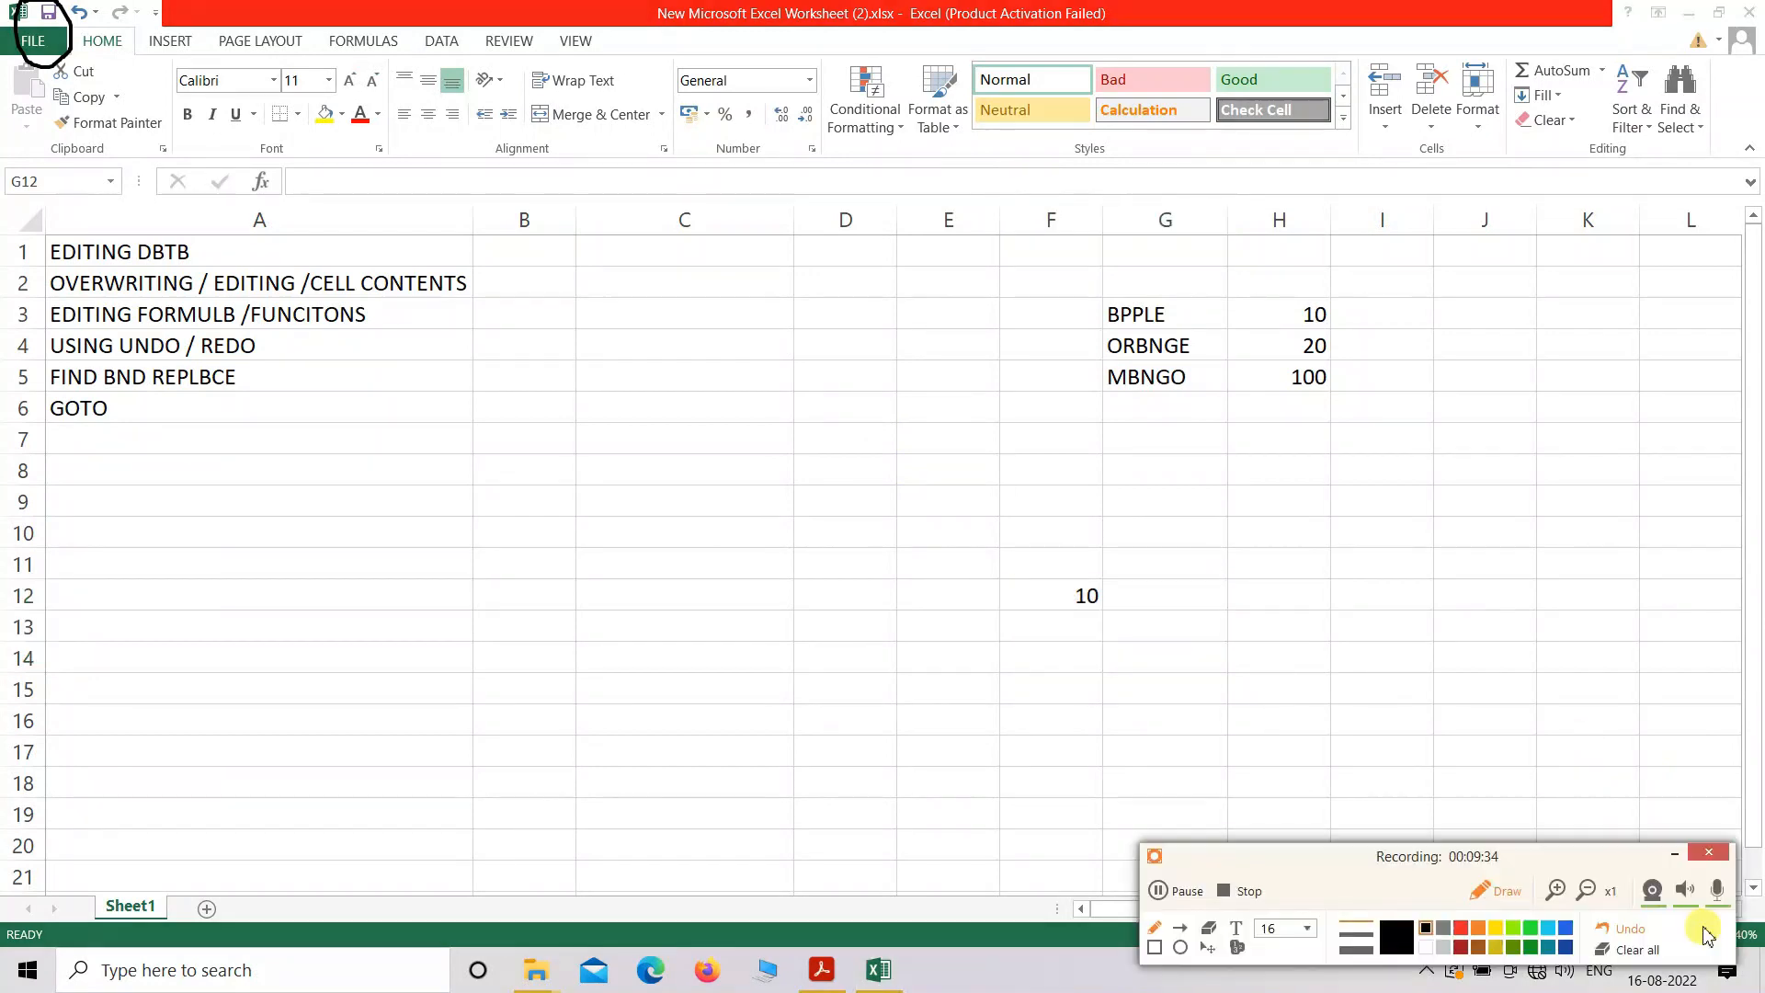
click(1599, 930)
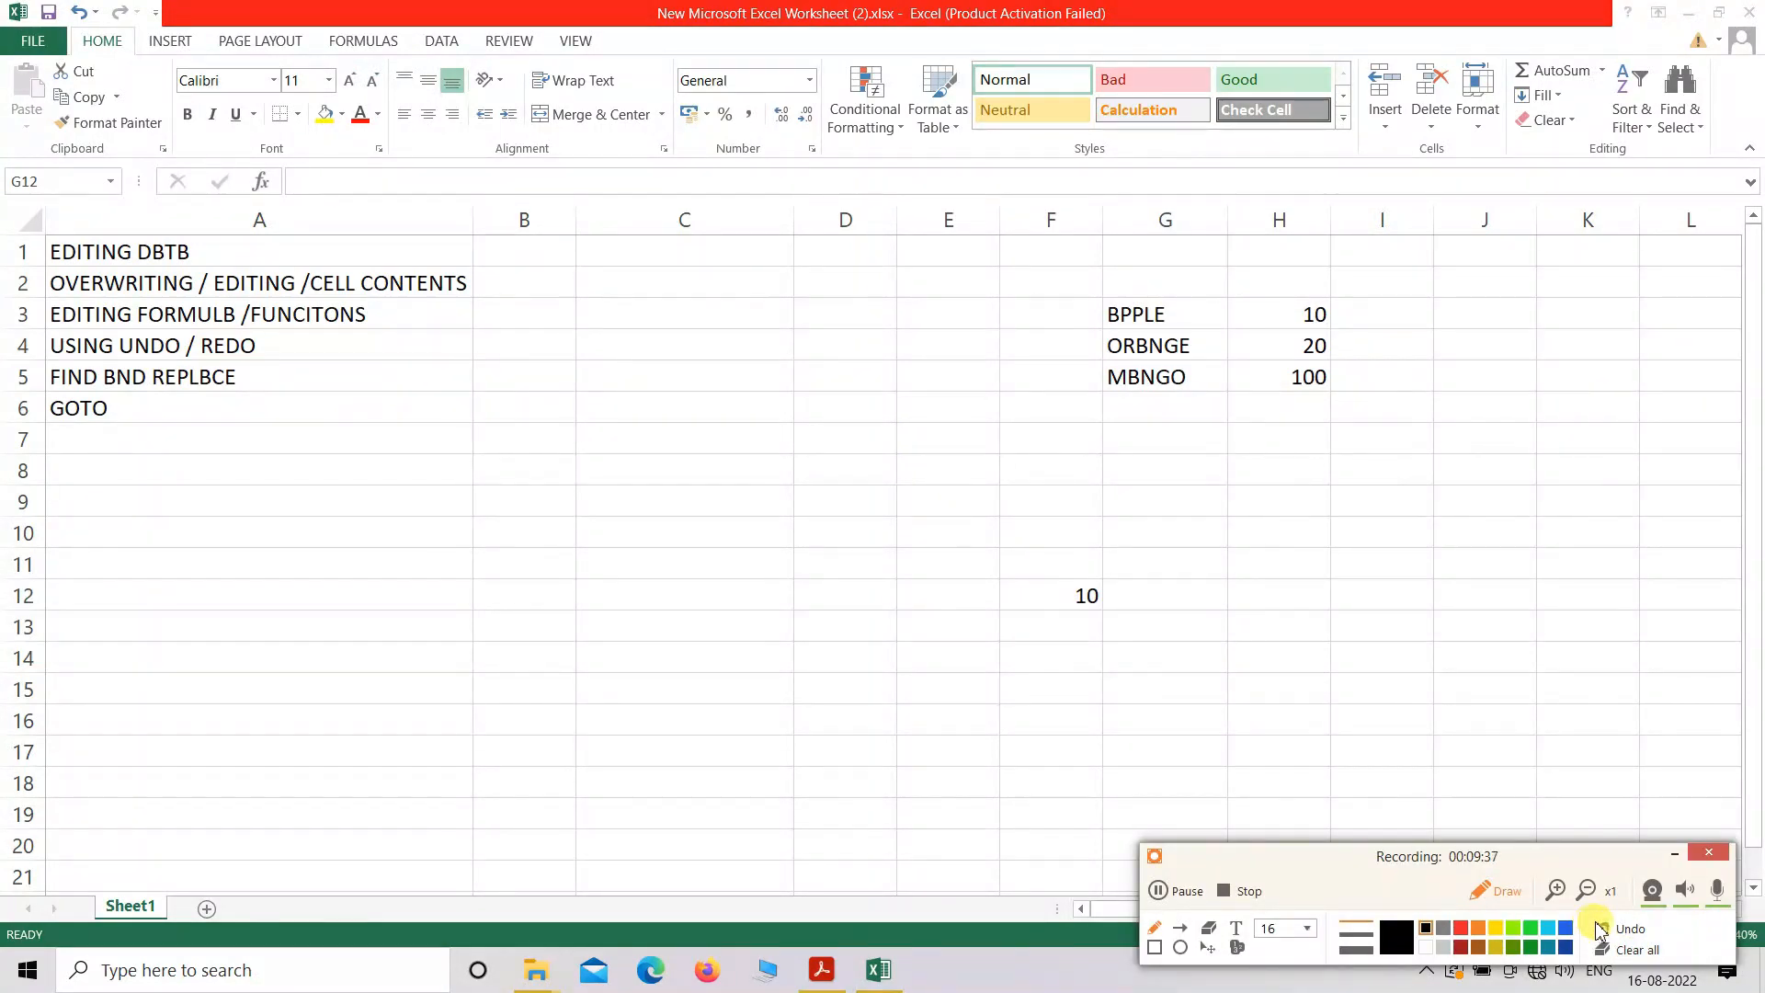
click(1495, 892)
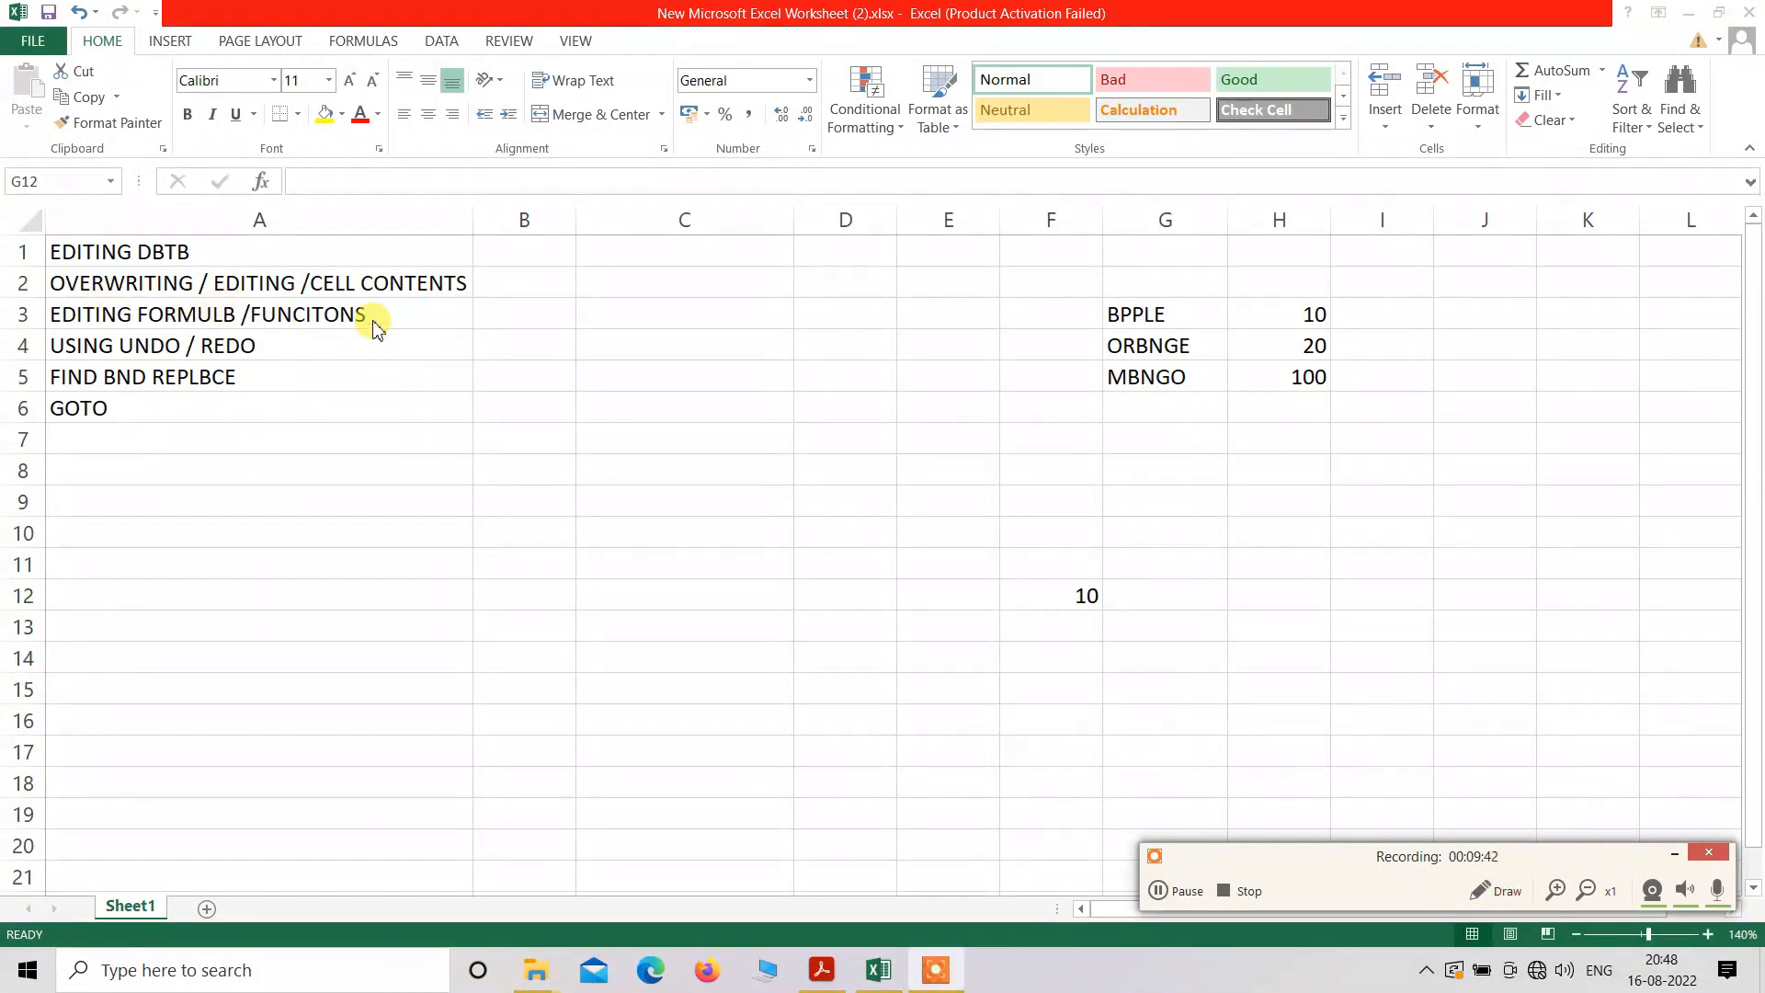
- Correct the misspelled fruit name in cell G5 to MANGO by editing only its wrong letter
click(1140, 510)
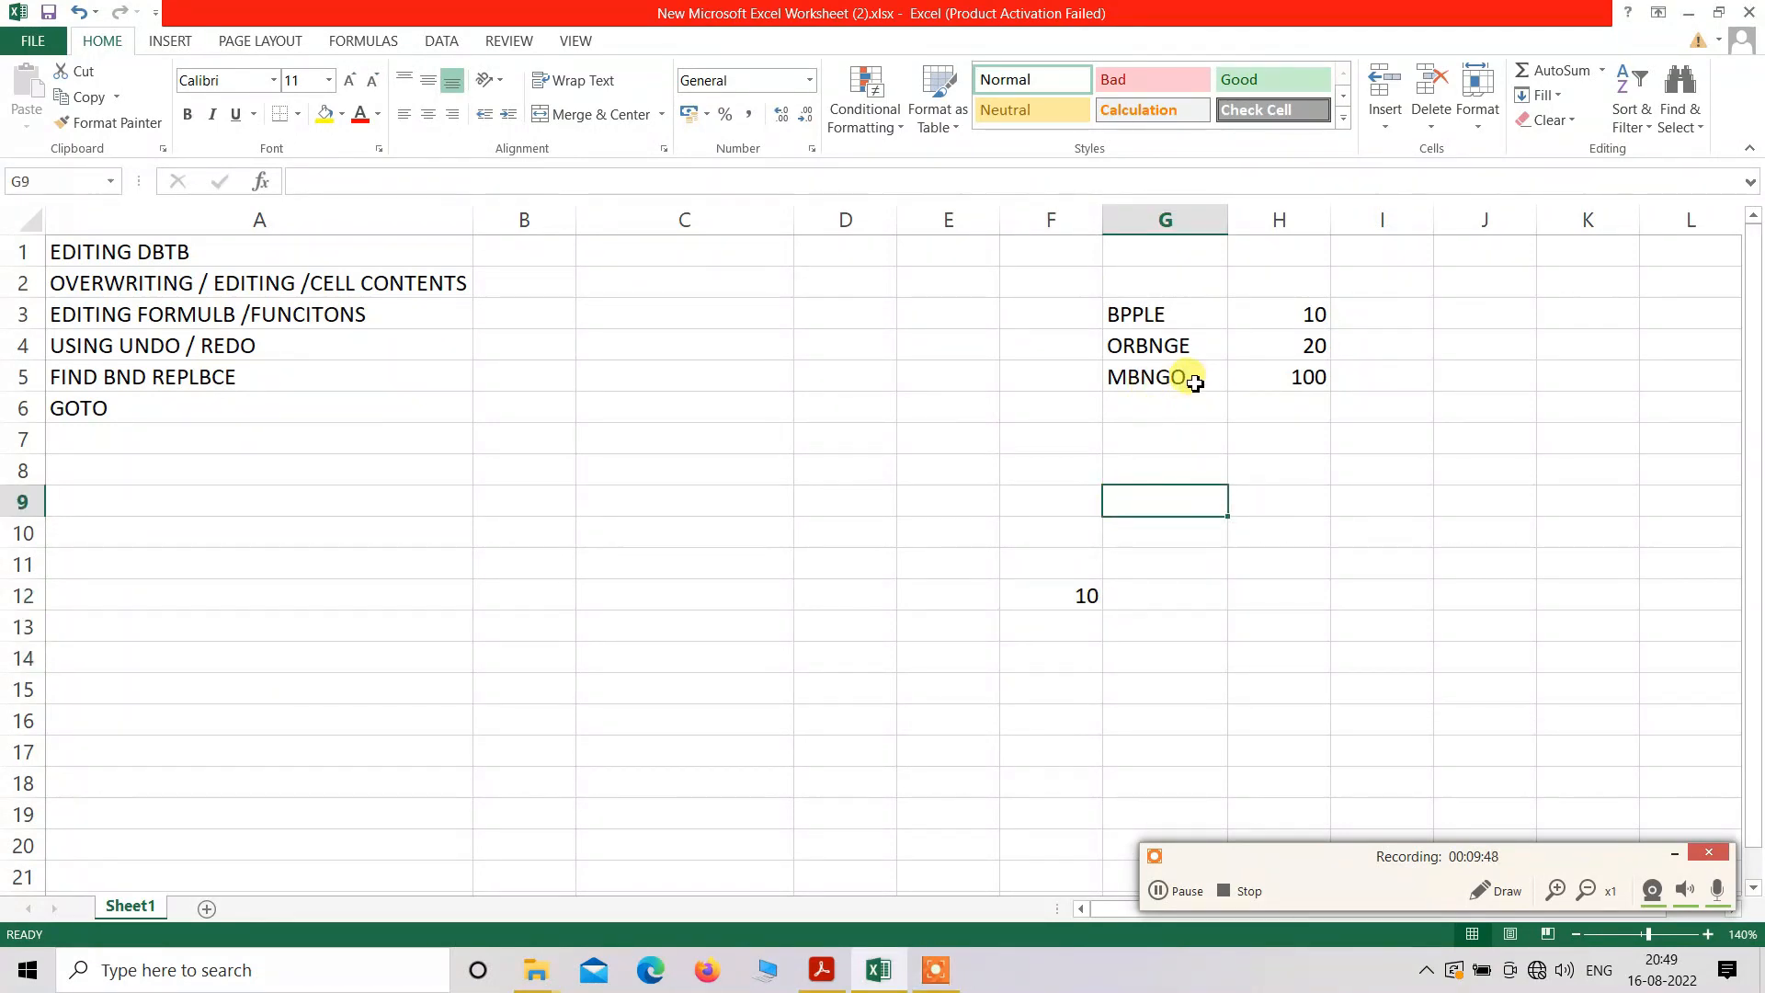
click(1195, 382)
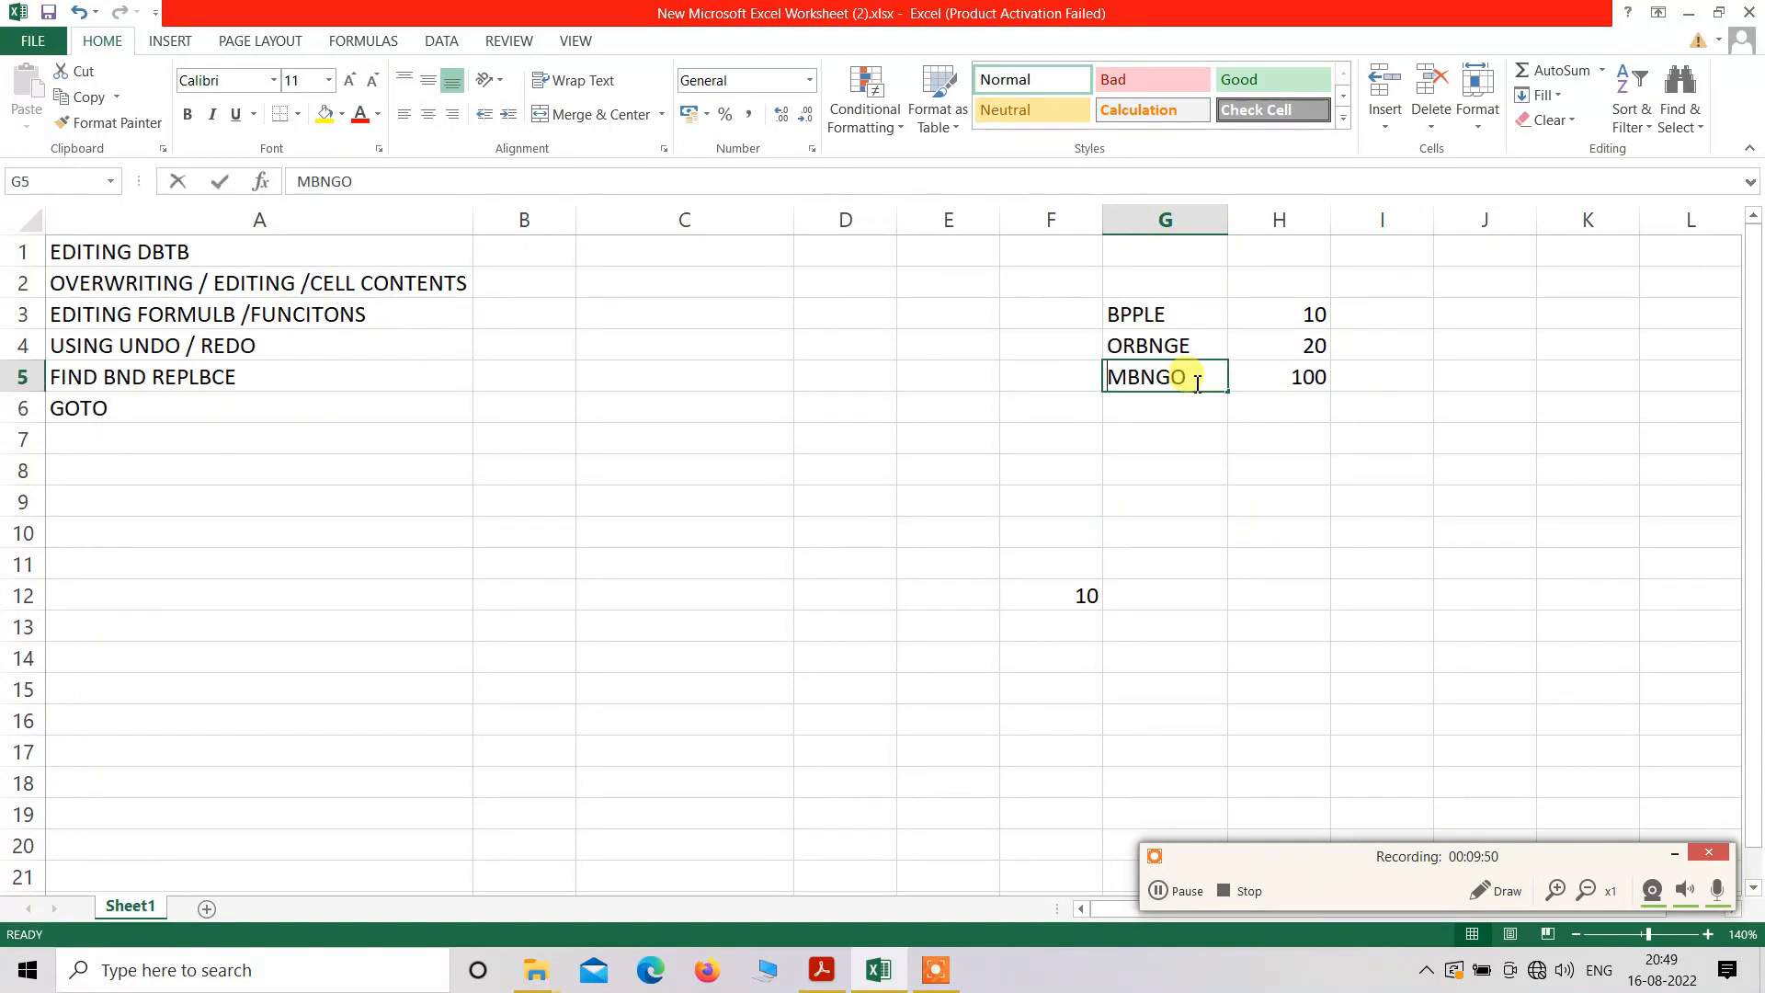
key(Down)
key(Down)
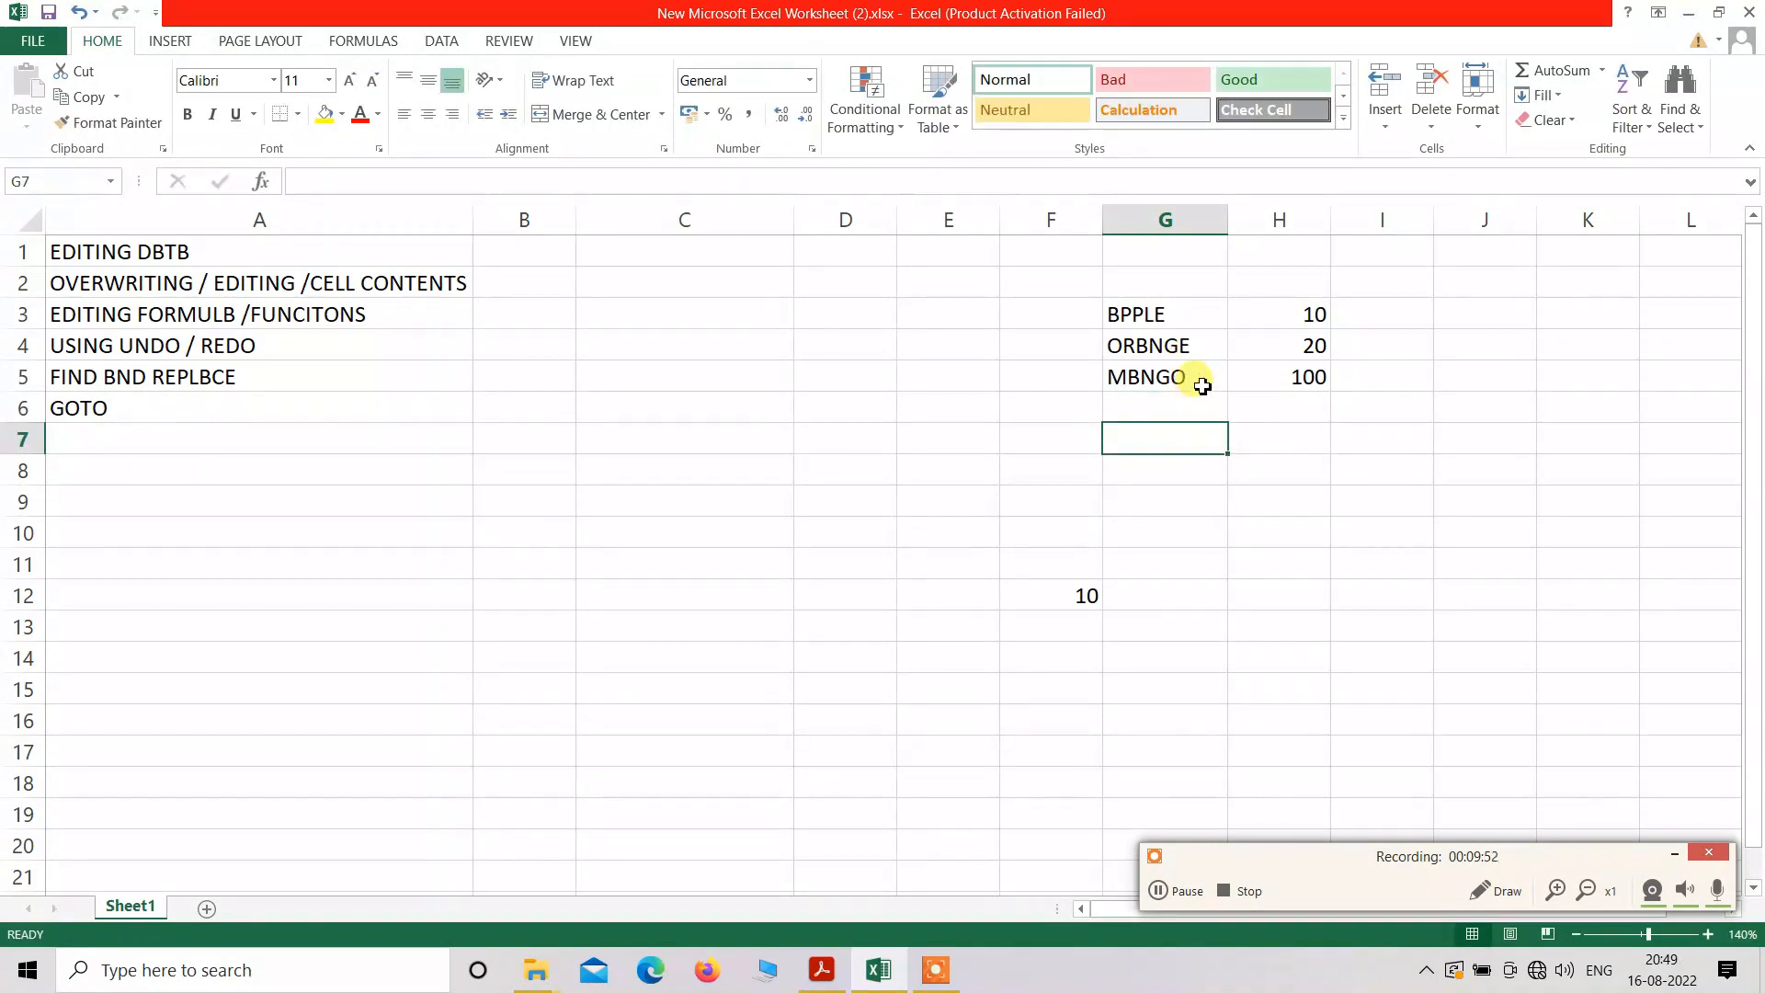
double_click(1203, 380)
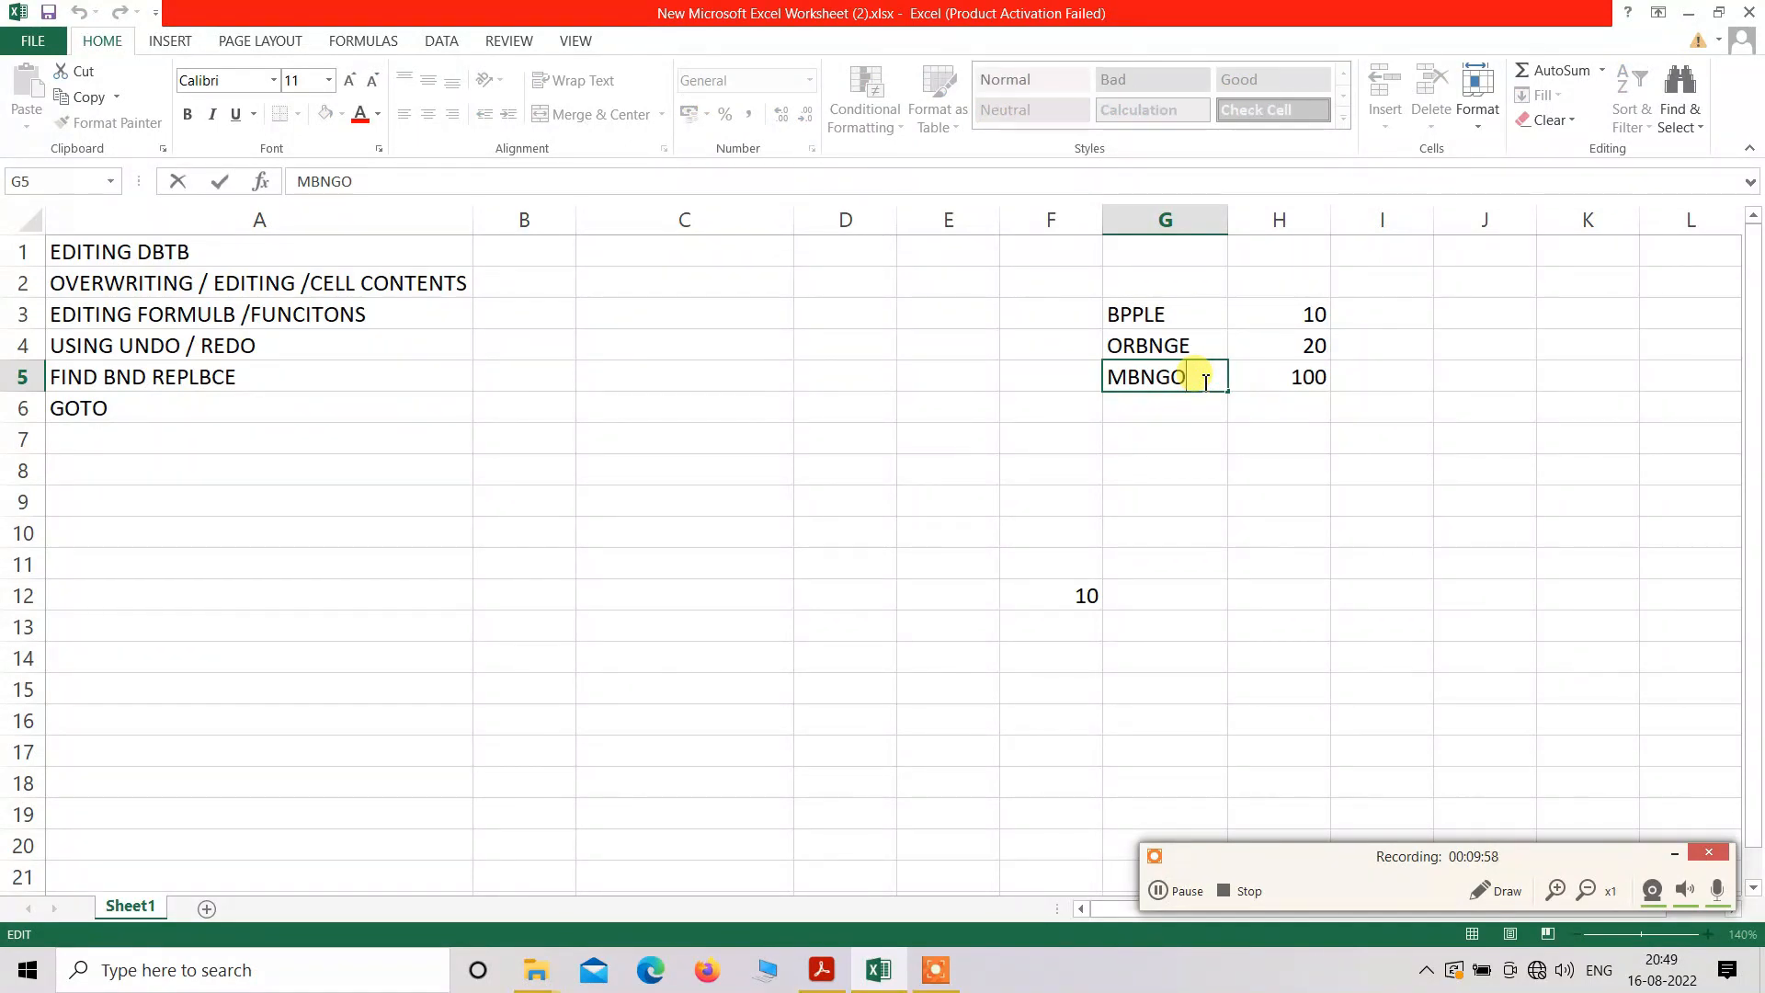
key(Delete)
text(A)
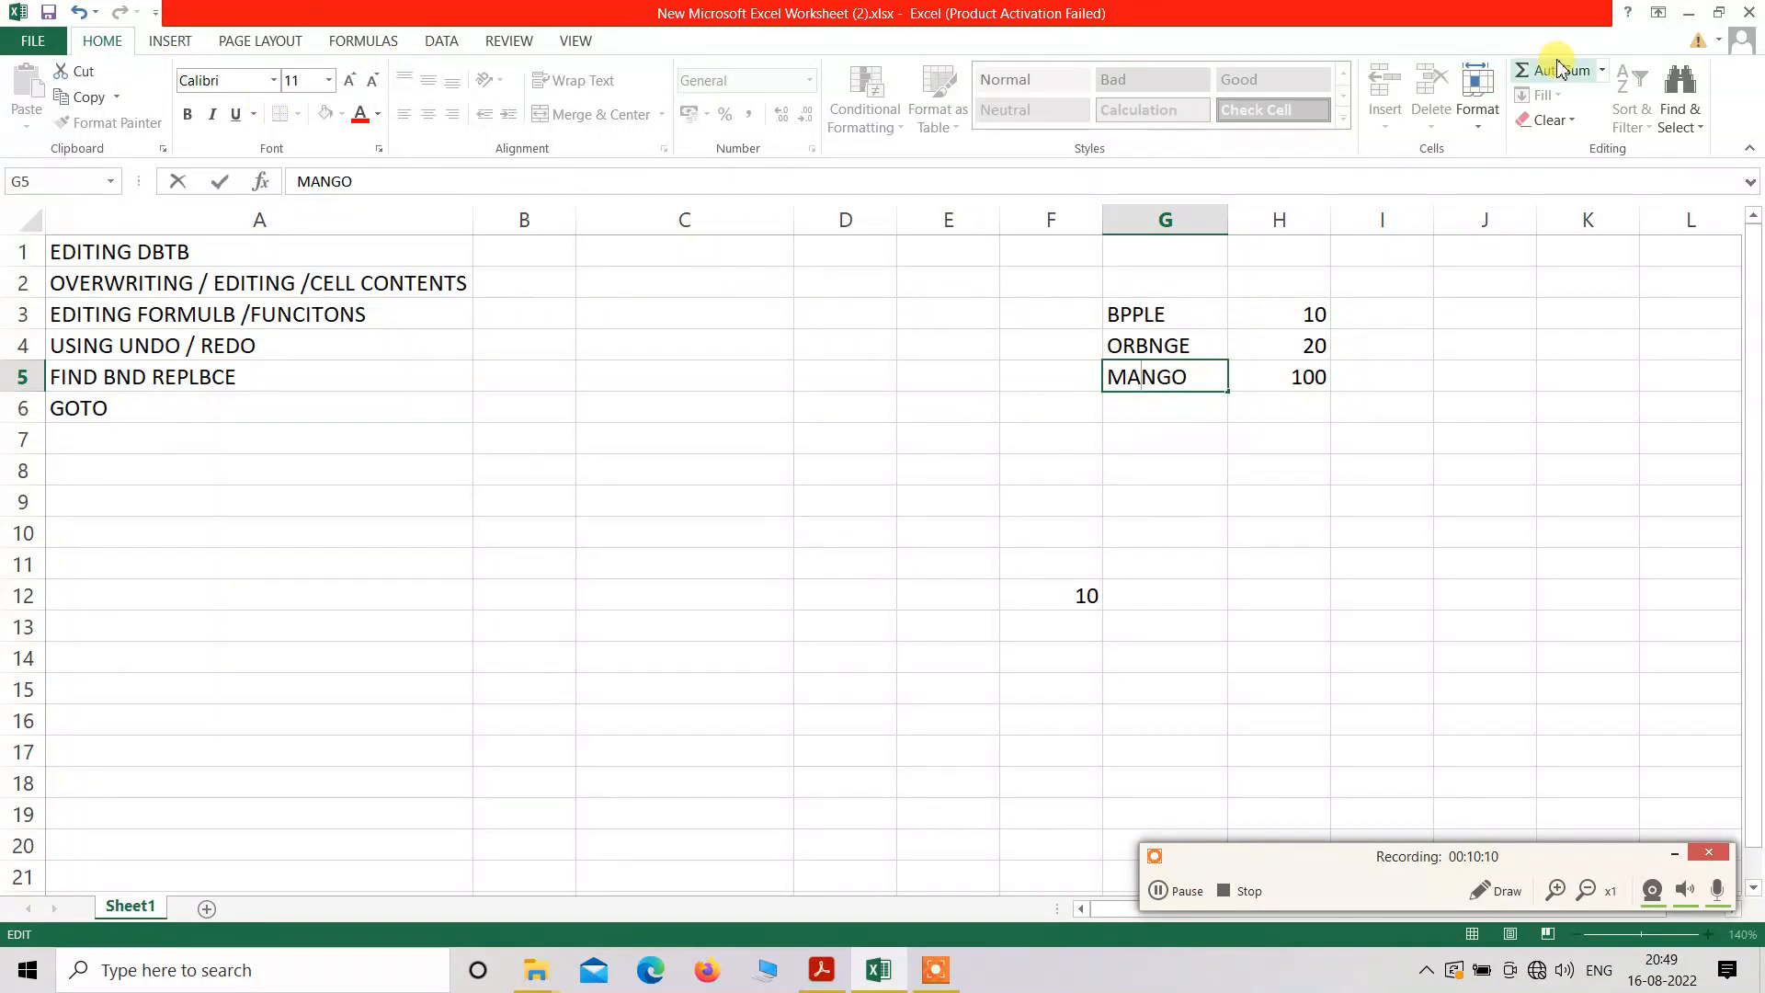
click(1200, 411)
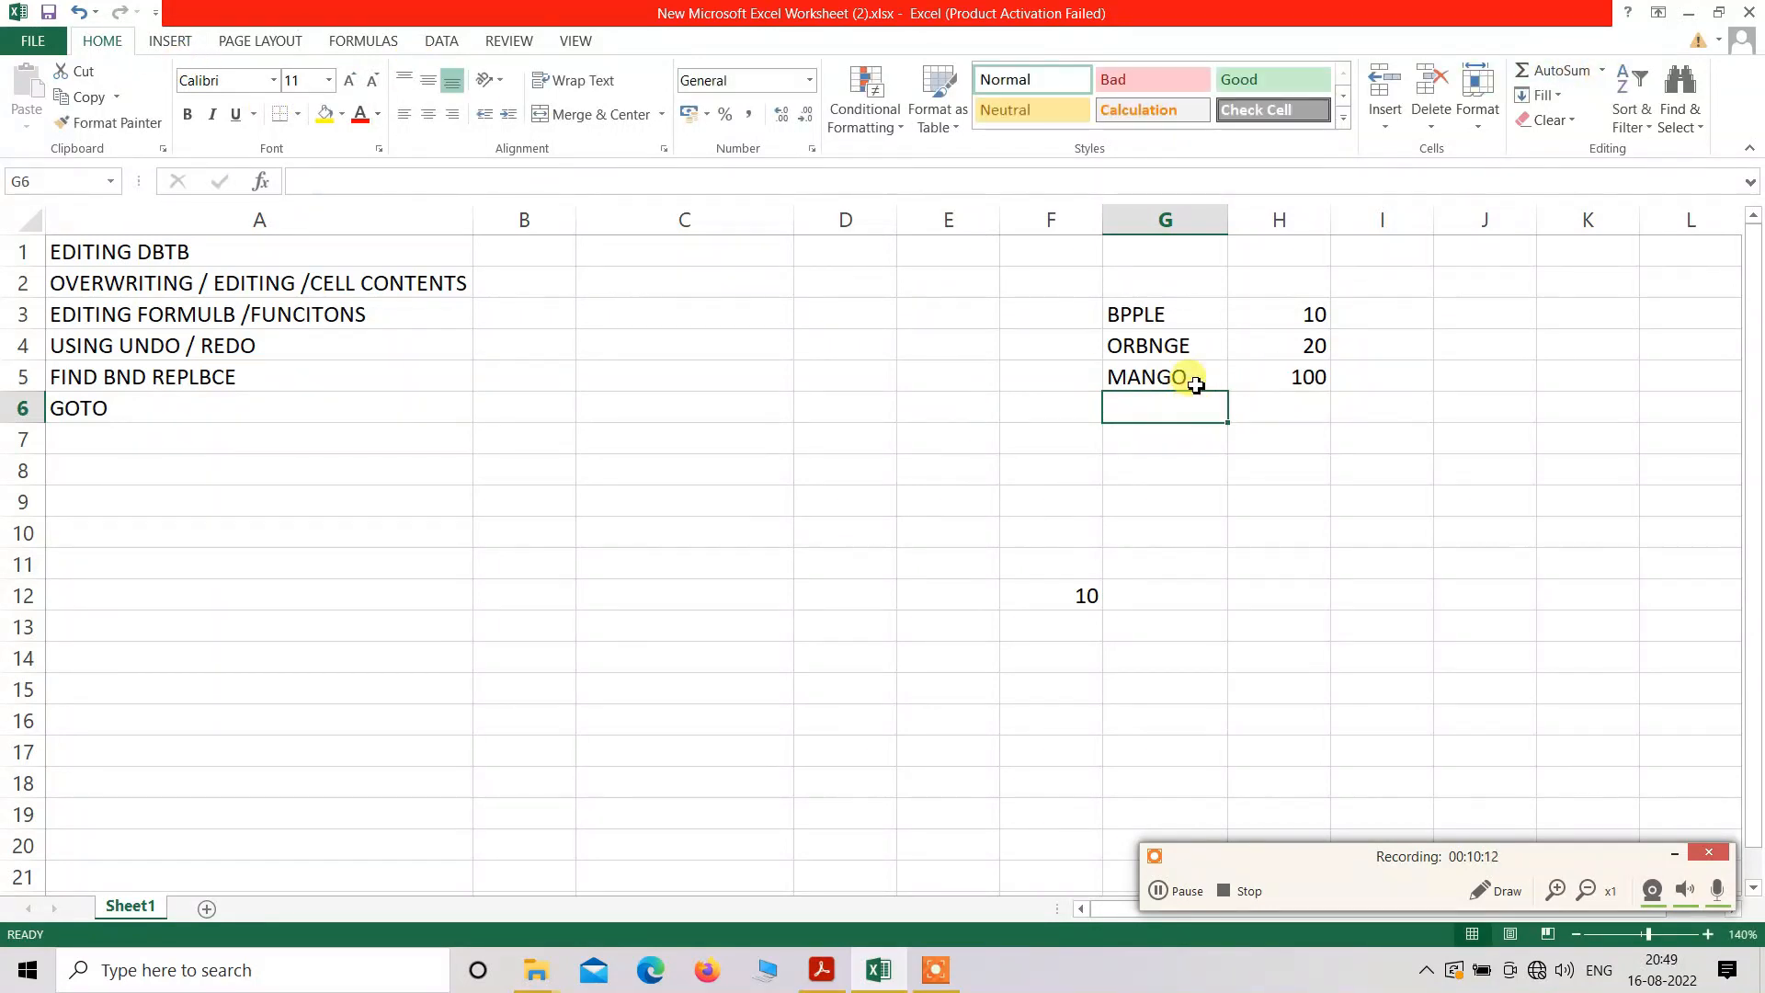
double_click(1197, 378)
drag(1198, 382, 1110, 375)
click(1149, 412)
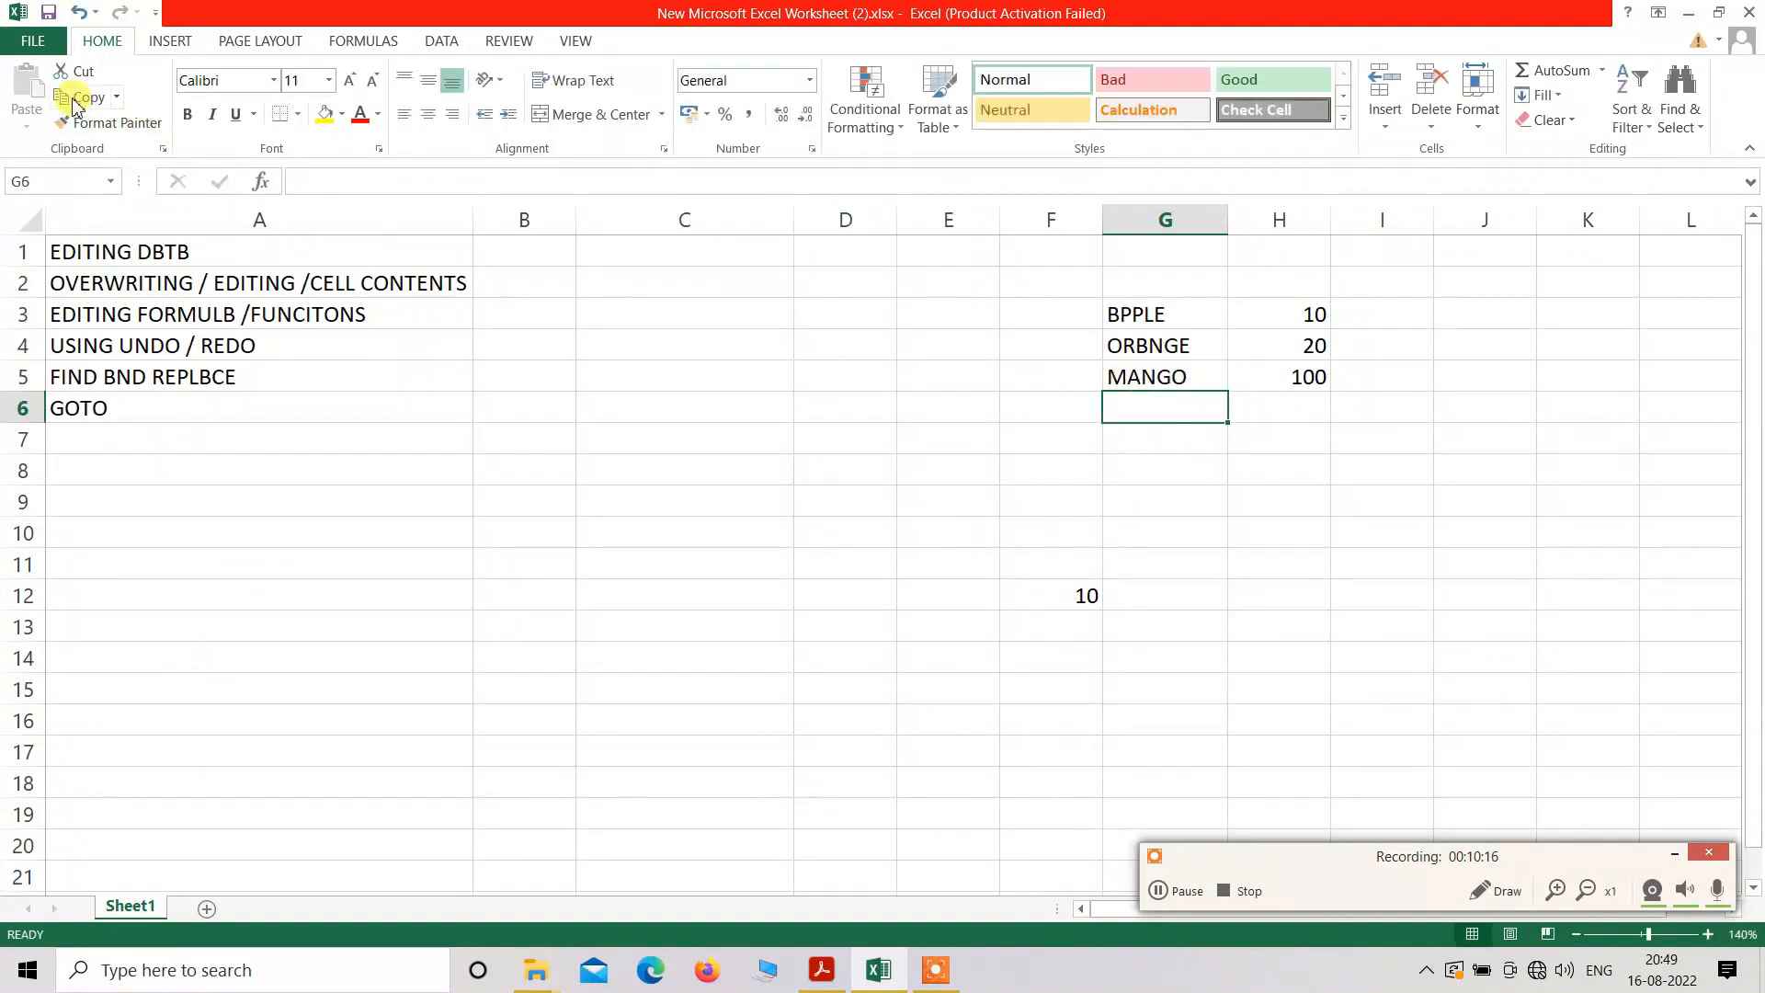
- Correct the misspelled fruit name in cell G4 to ORANGE by replacing its wrong letter with A
click(1195, 348)
double_click(1204, 350)
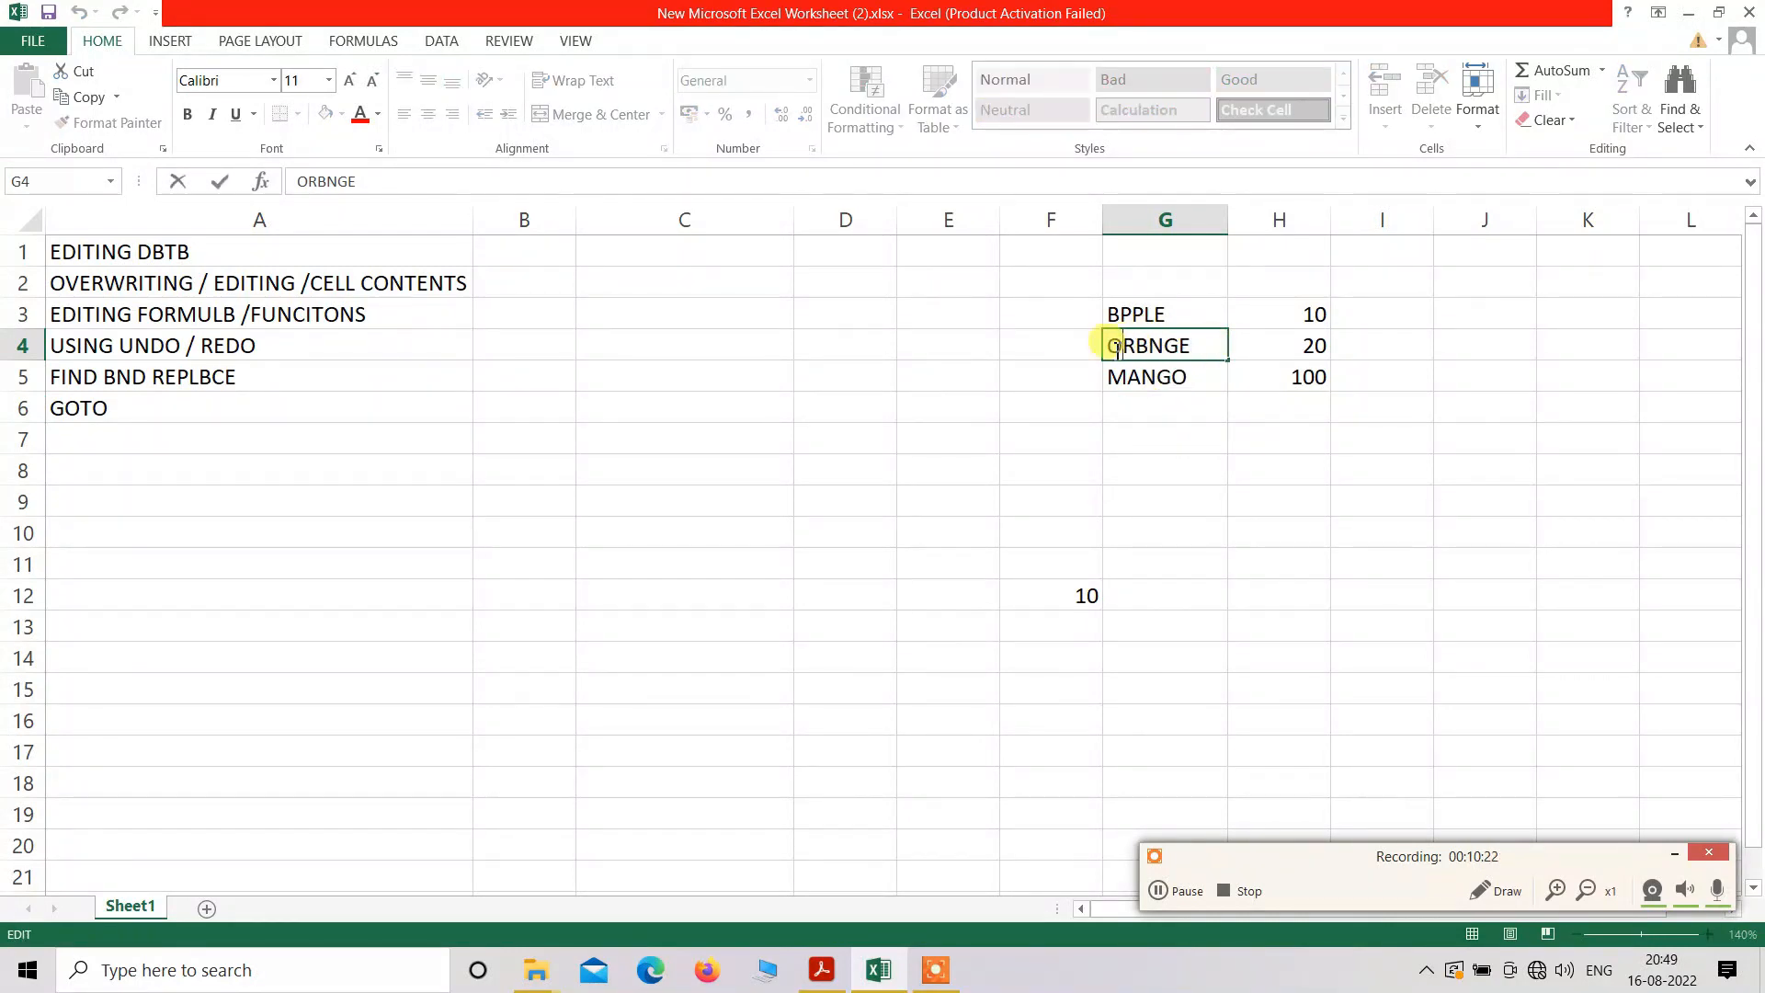
key(BackSpace)
text(A)
click(1194, 538)
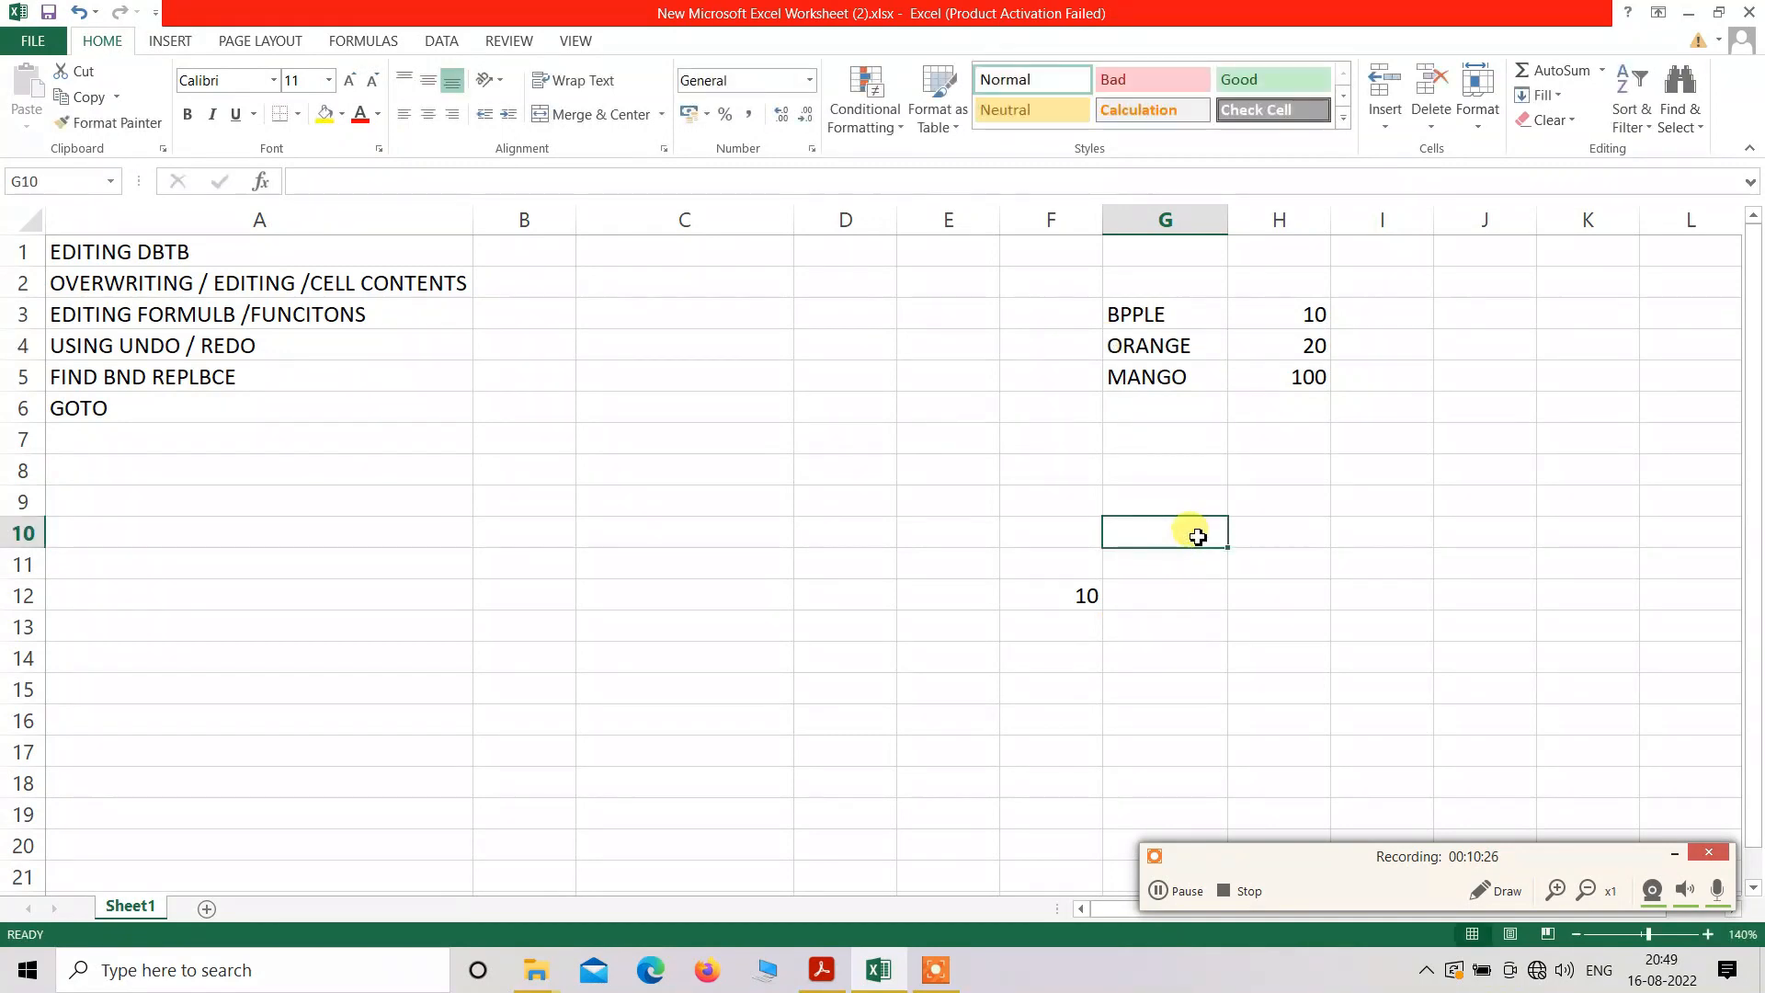
- Overwrite the whole content of cell G5 with GRAPES through the formula bar
click(1201, 378)
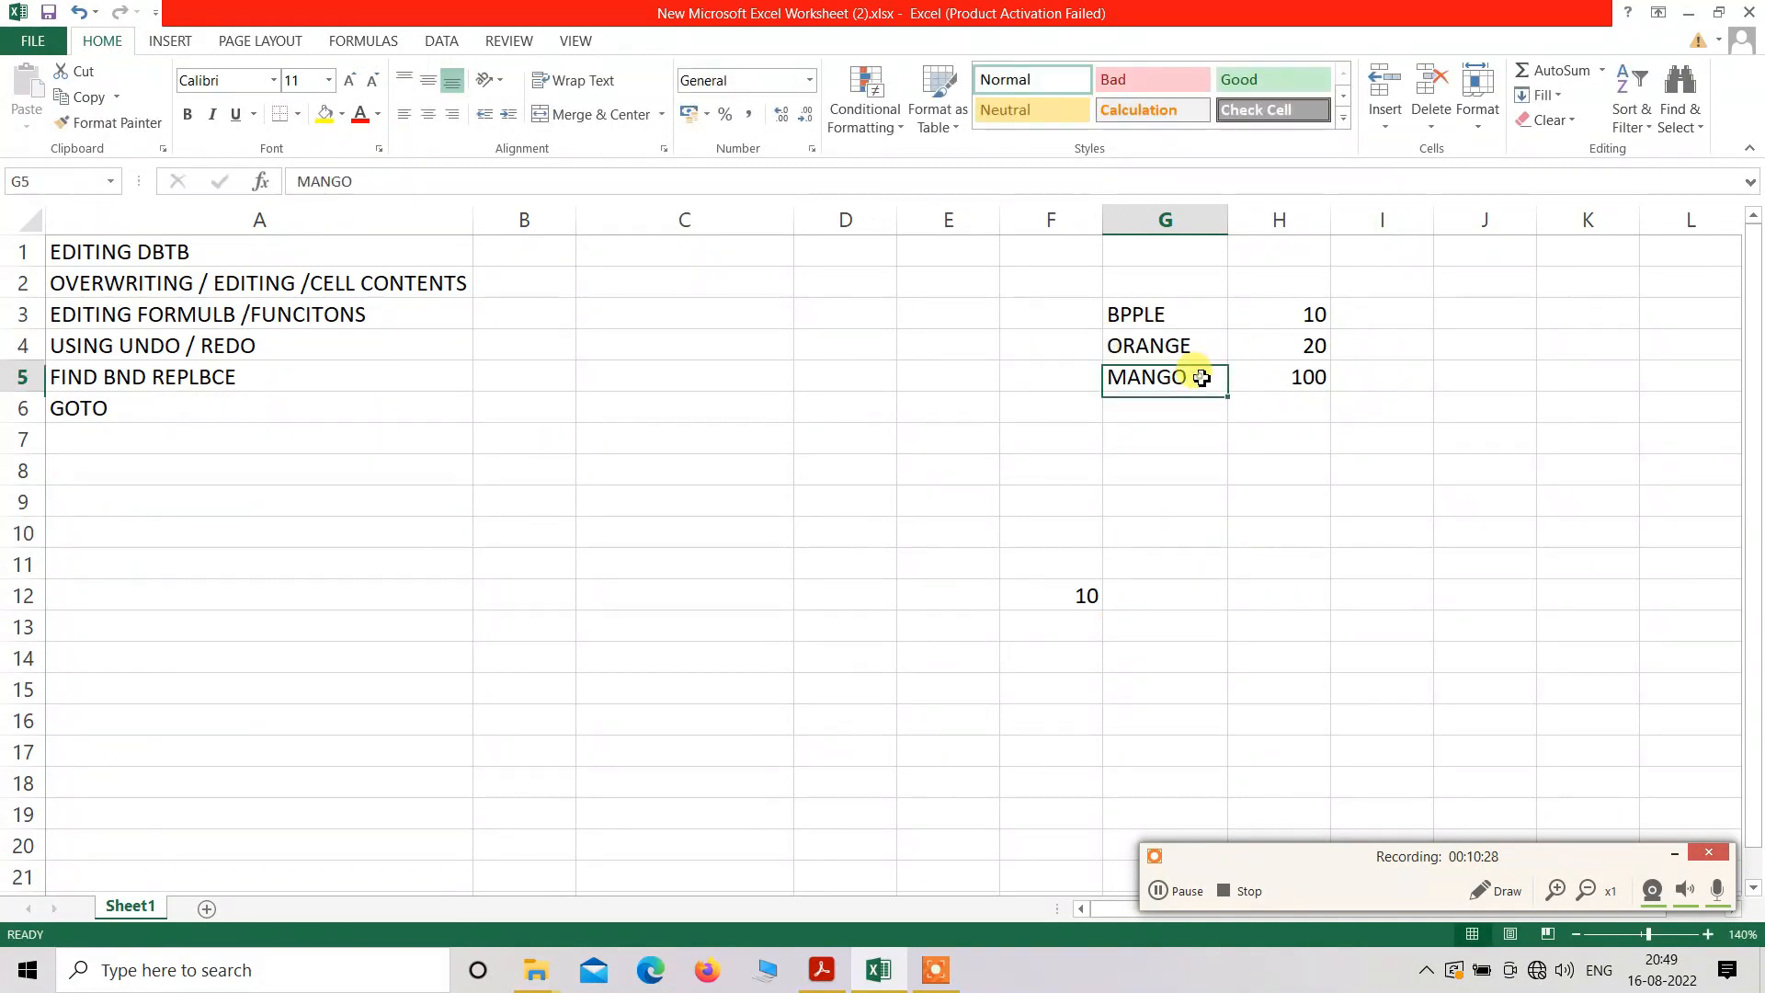
drag(368, 181, 294, 191)
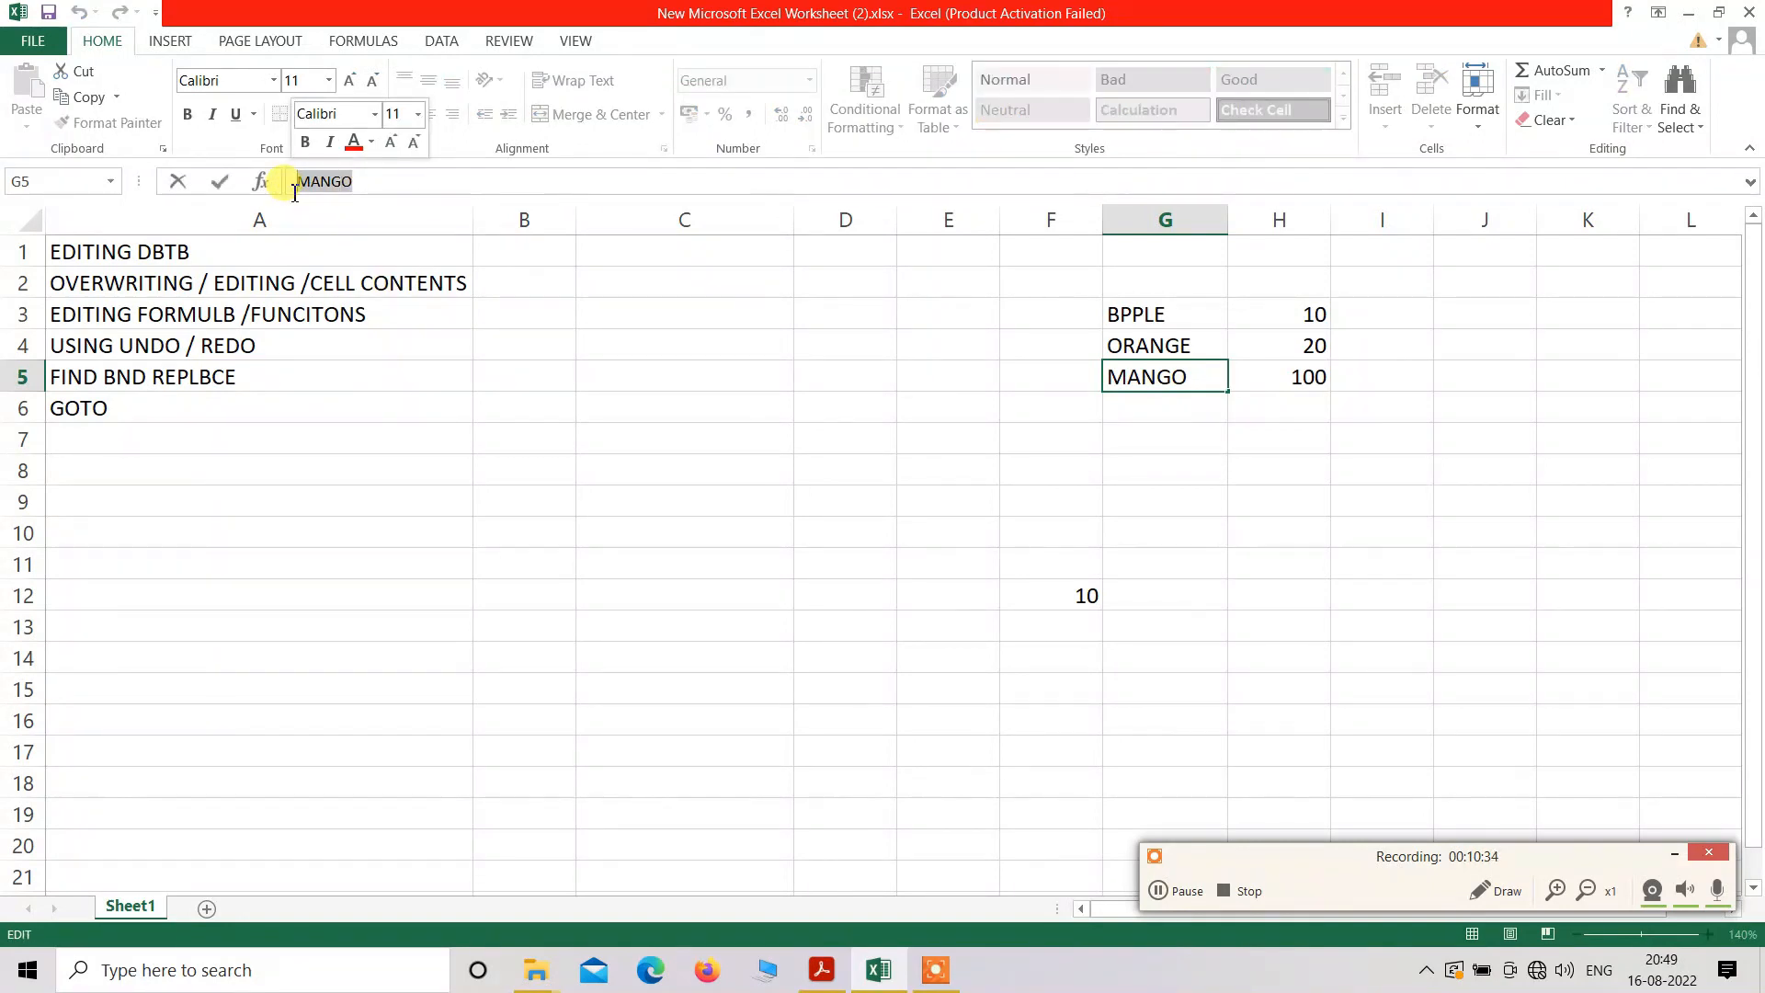
text(GRA)
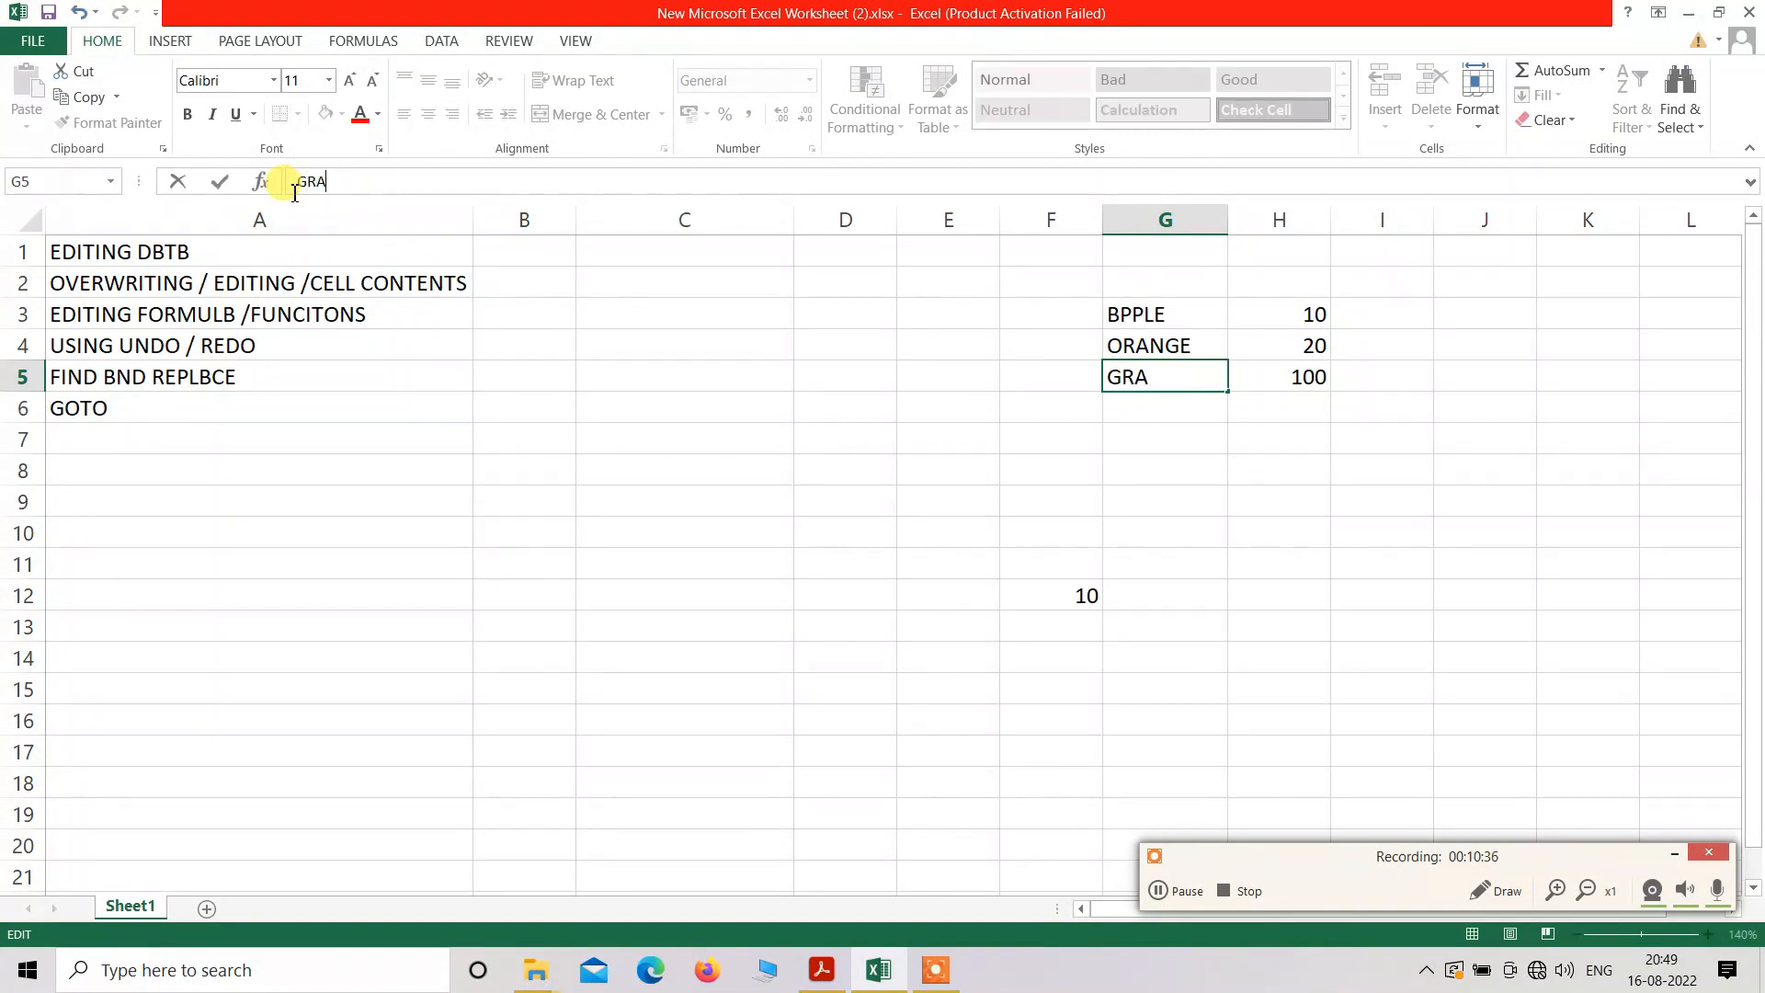
text(PES)
drag(364, 183, 303, 186)
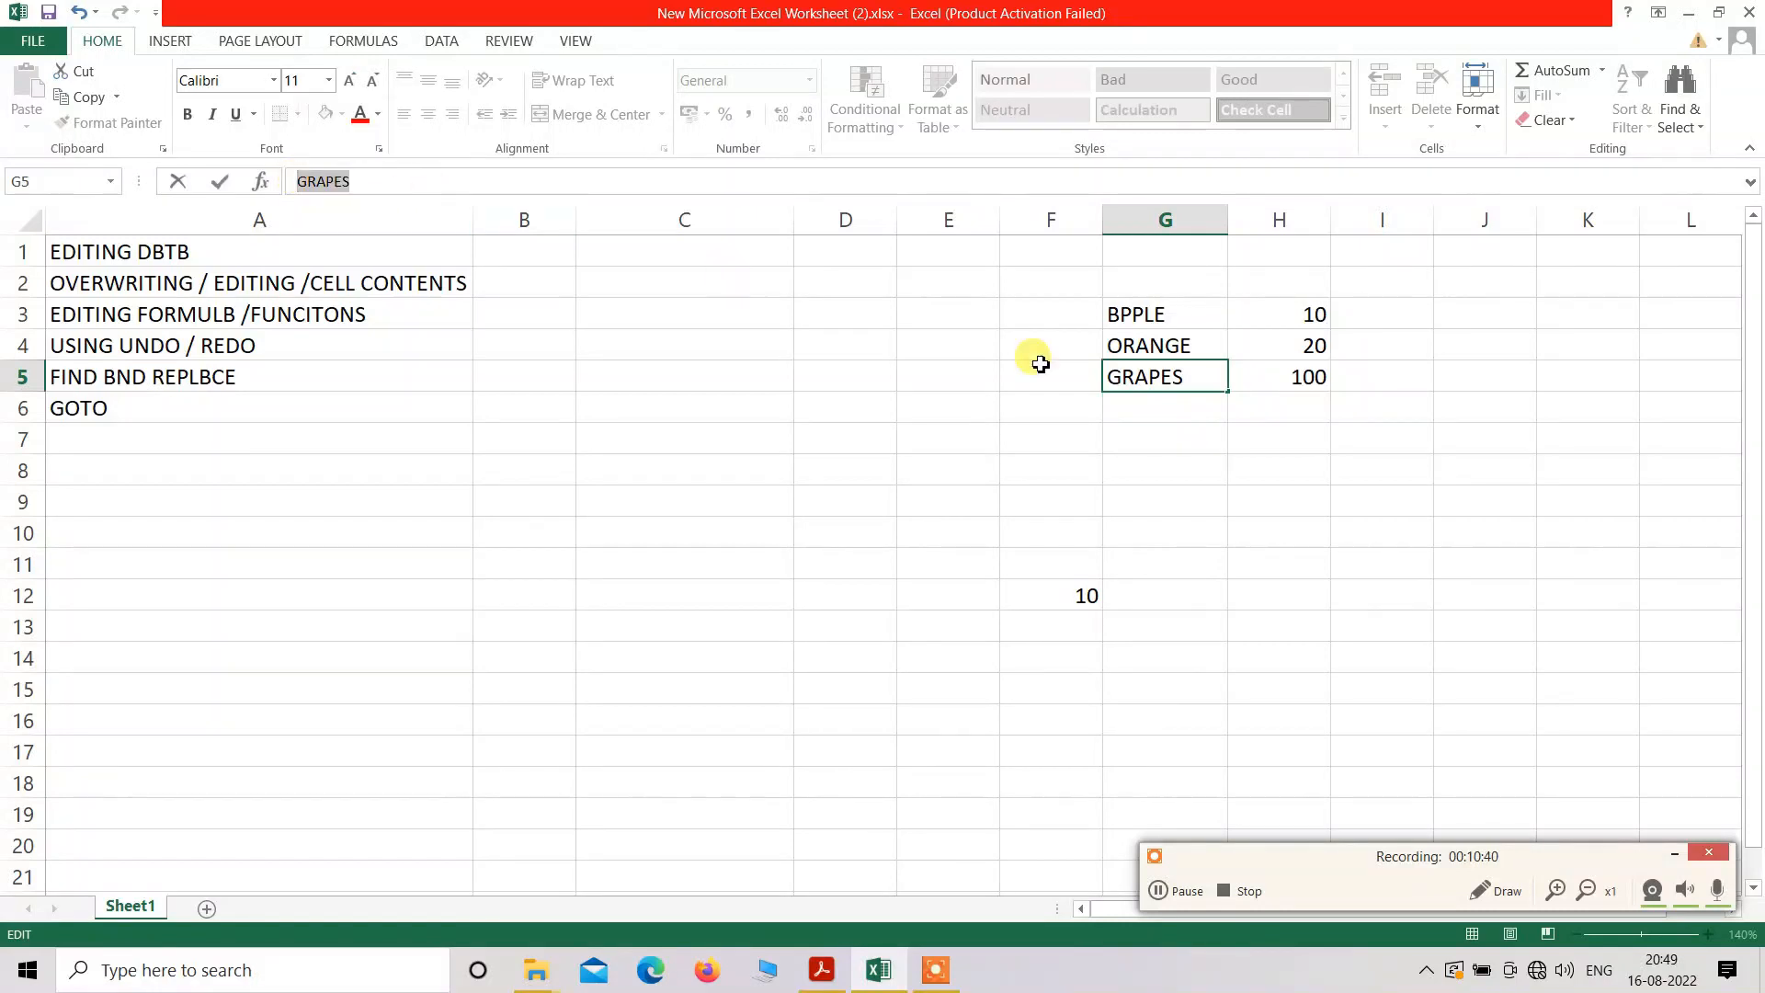
click(1233, 465)
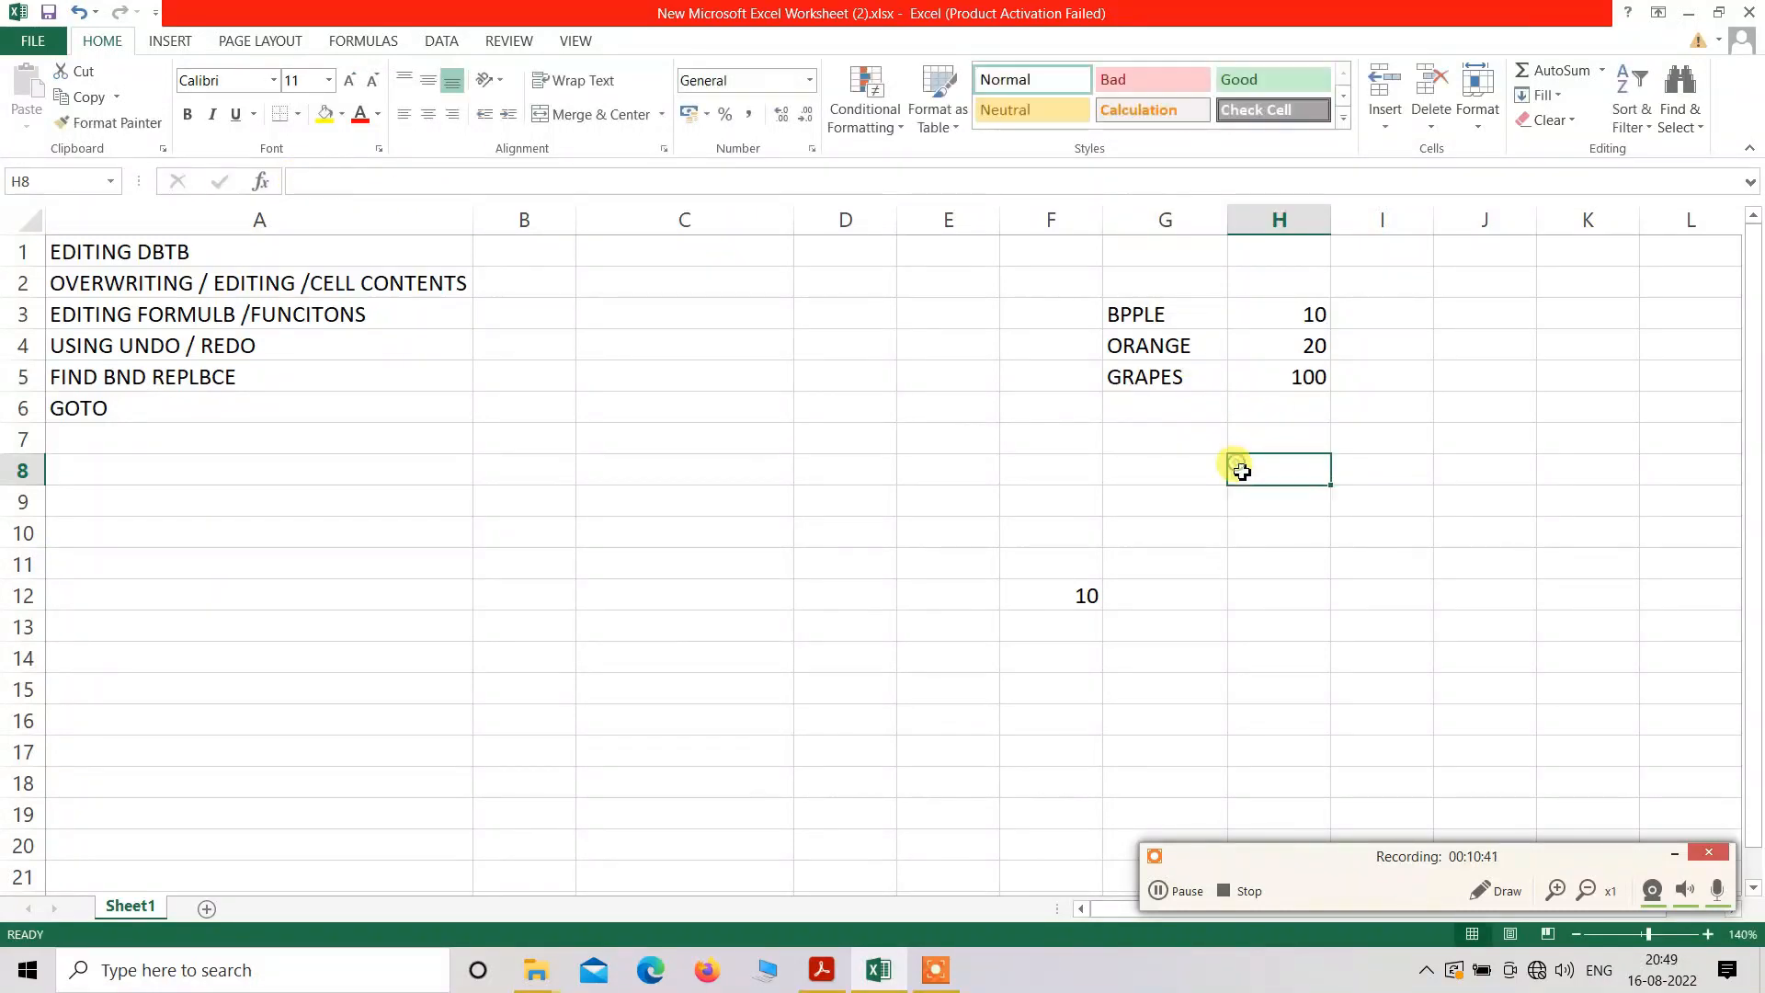
- Open cell G5 for editing in the cell and in the formula bar, and leave it without changing the text
click(1208, 379)
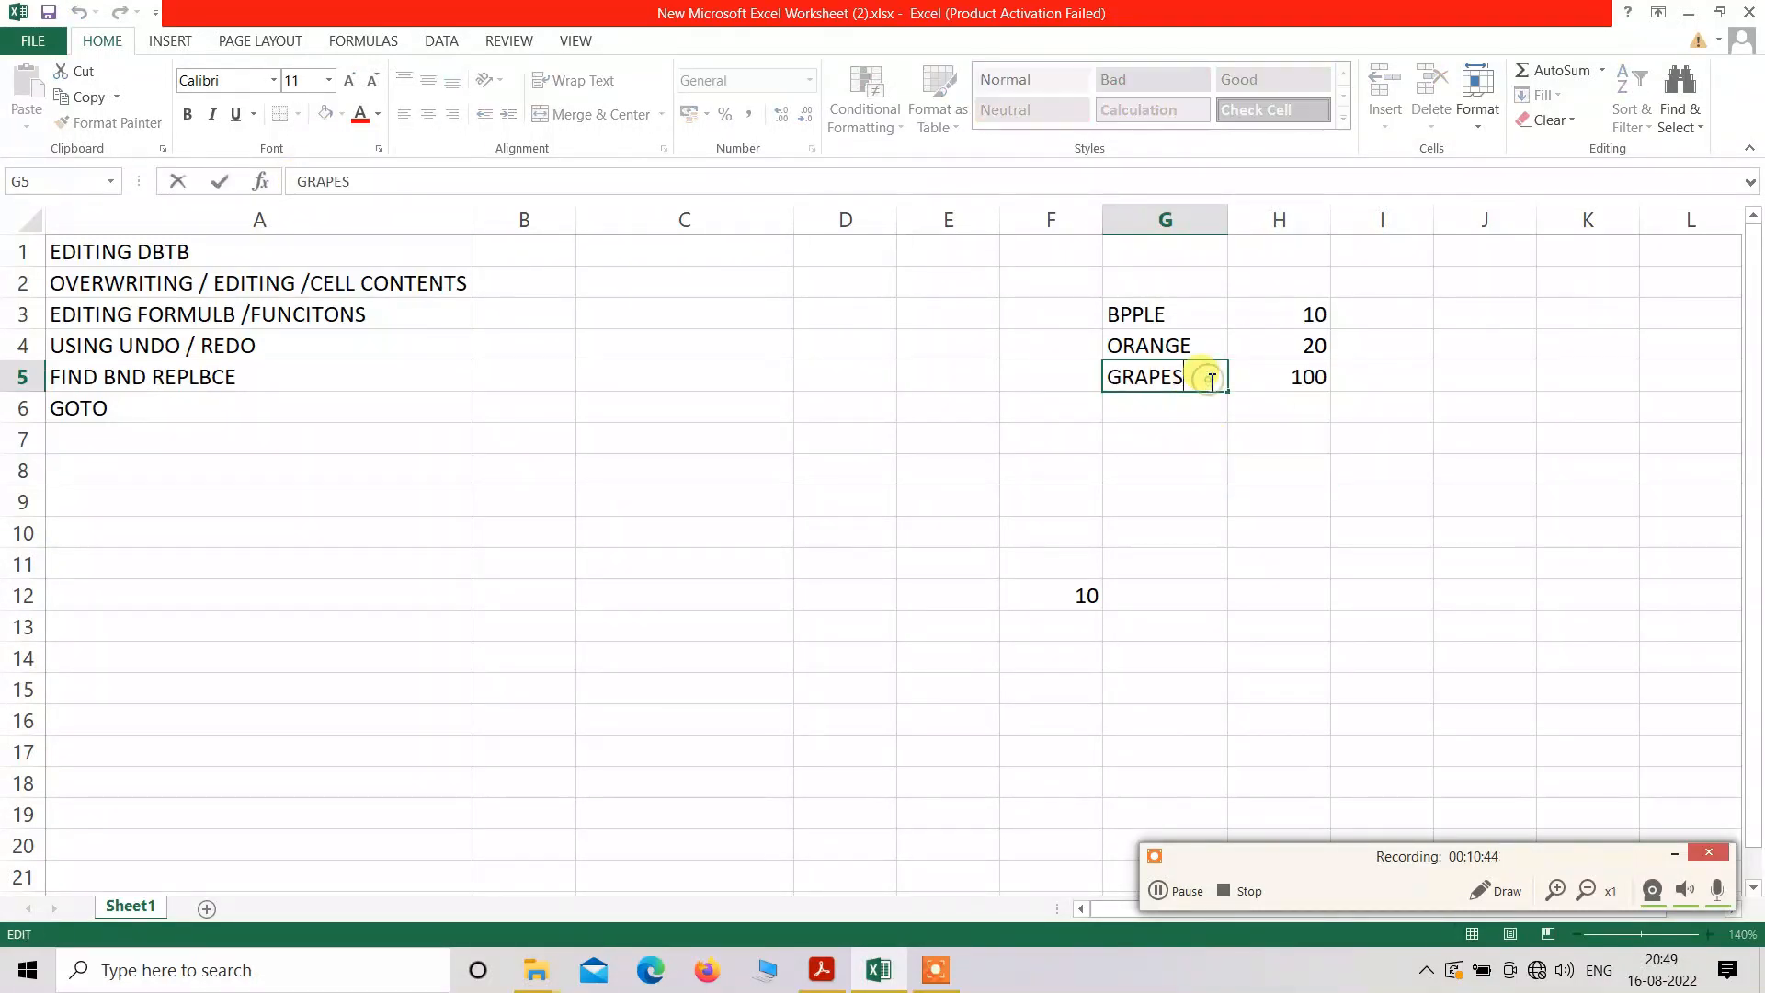
click(1194, 435)
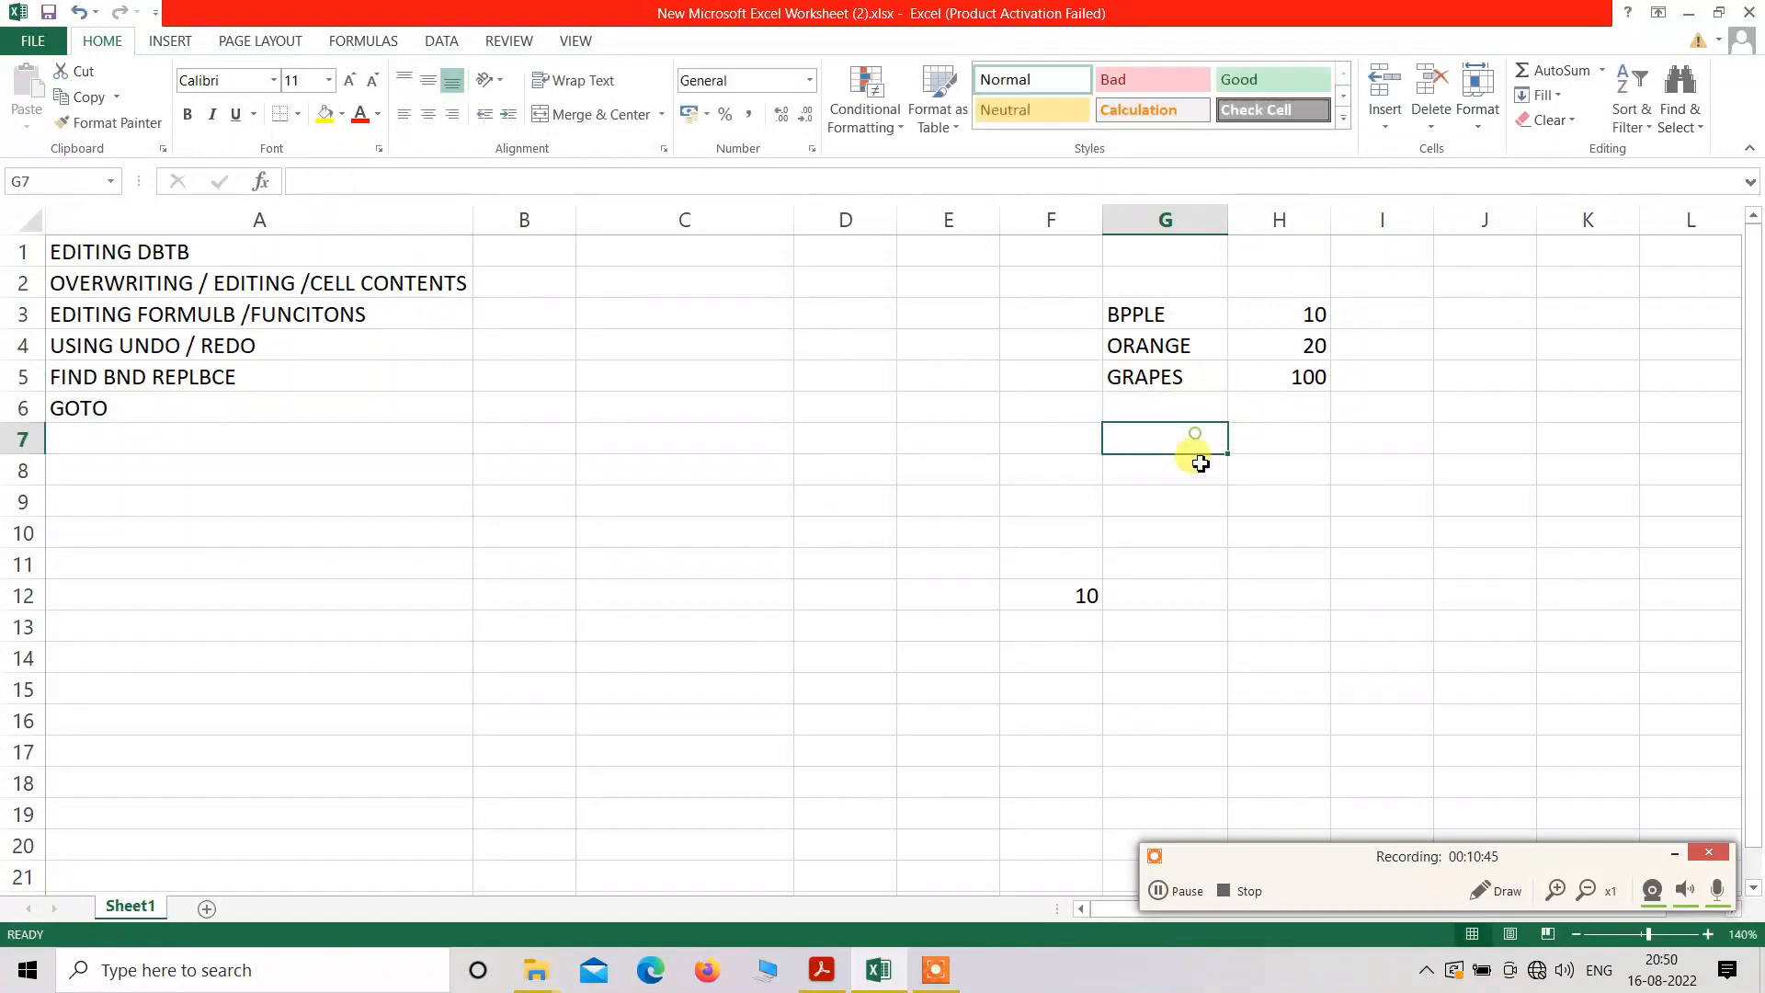
click(1170, 382)
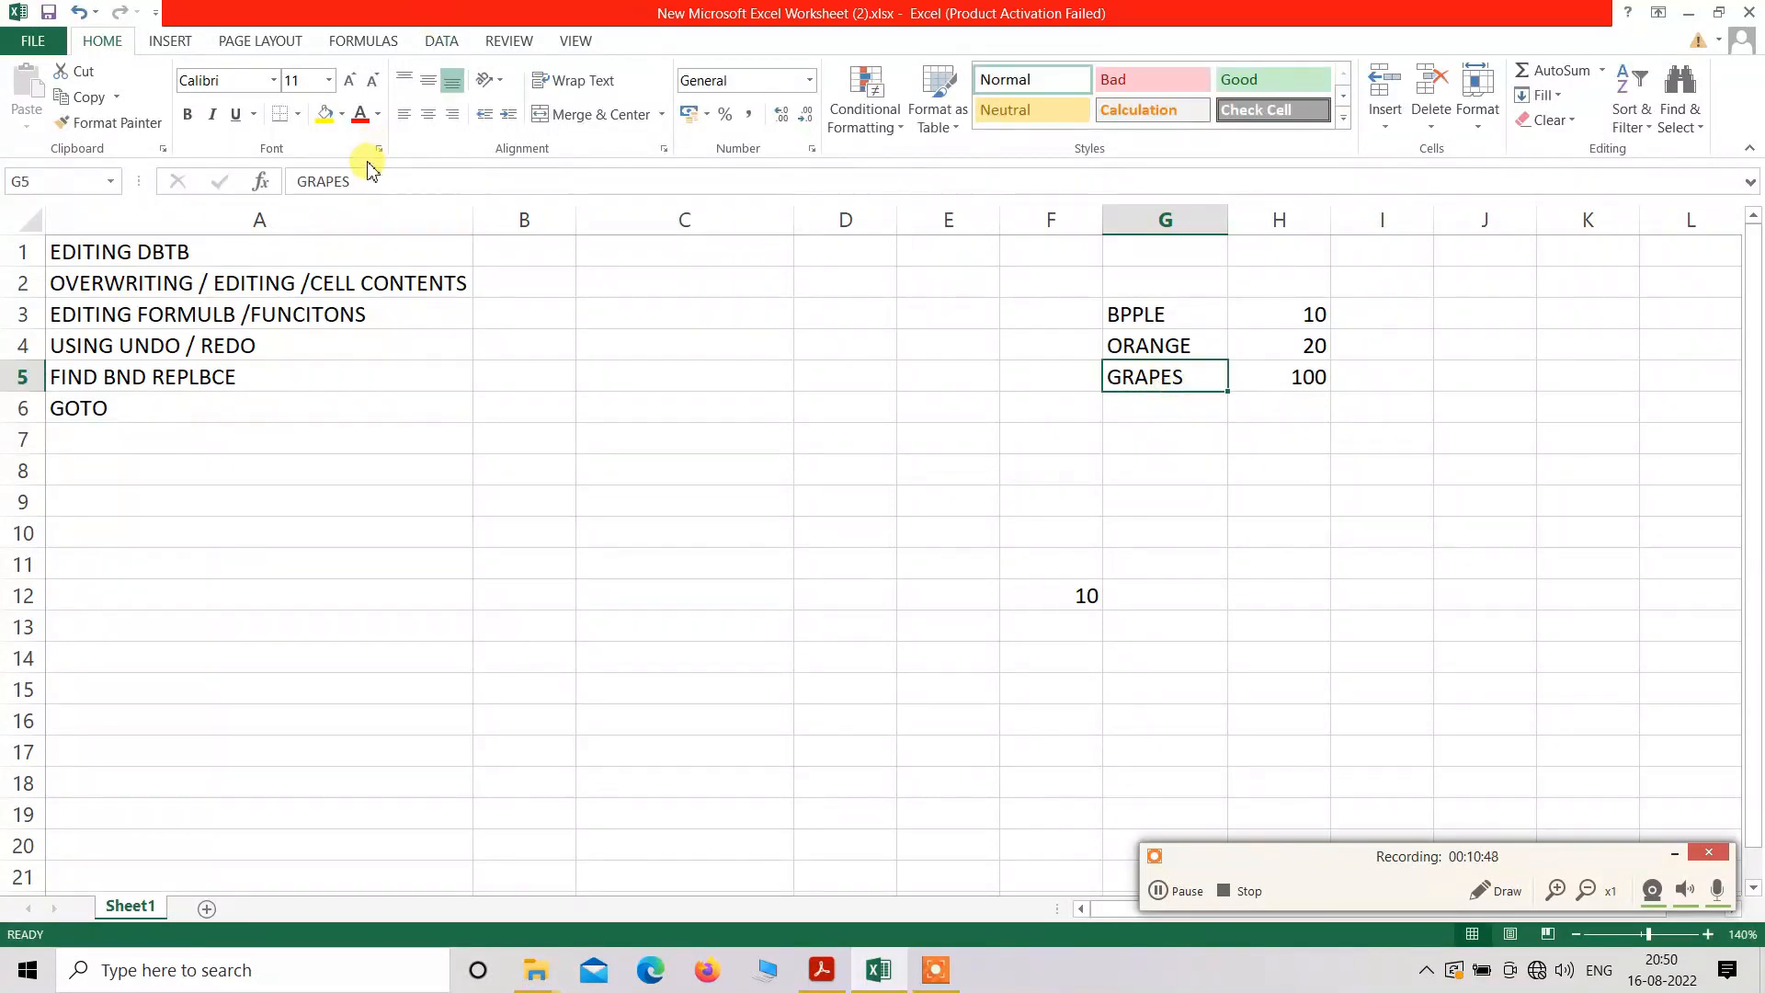
click(385, 185)
drag(385, 185, 243, 170)
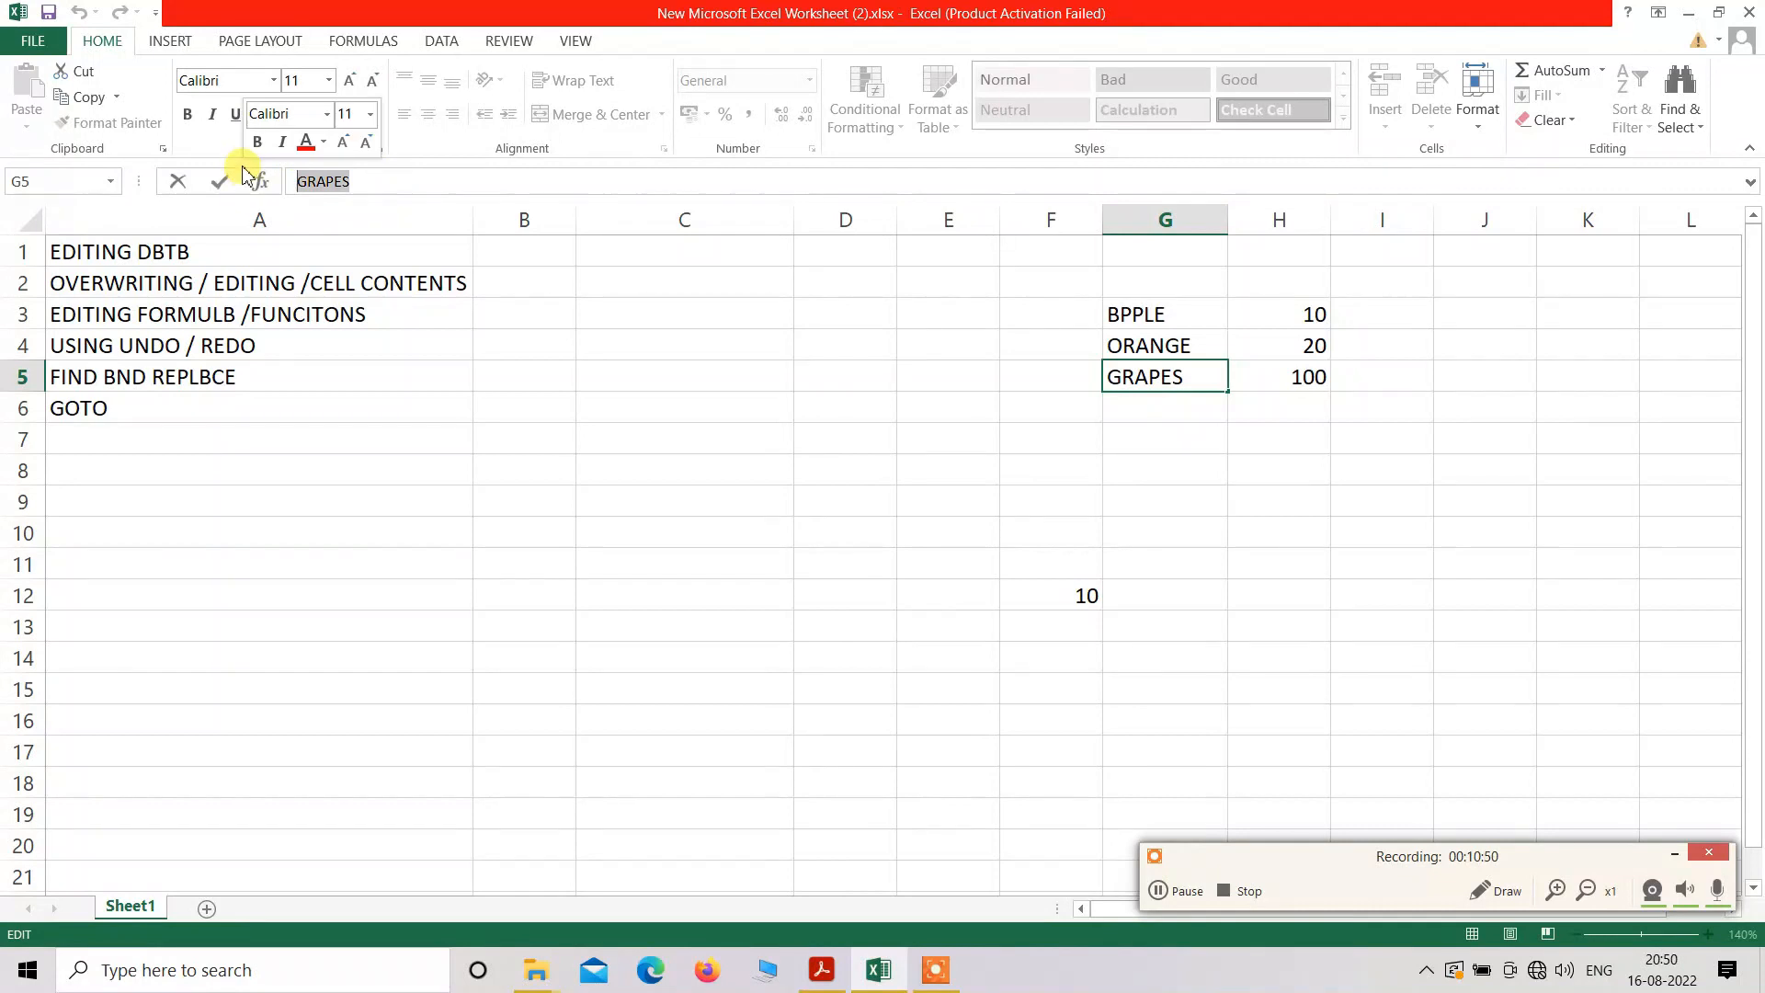
click(743, 401)
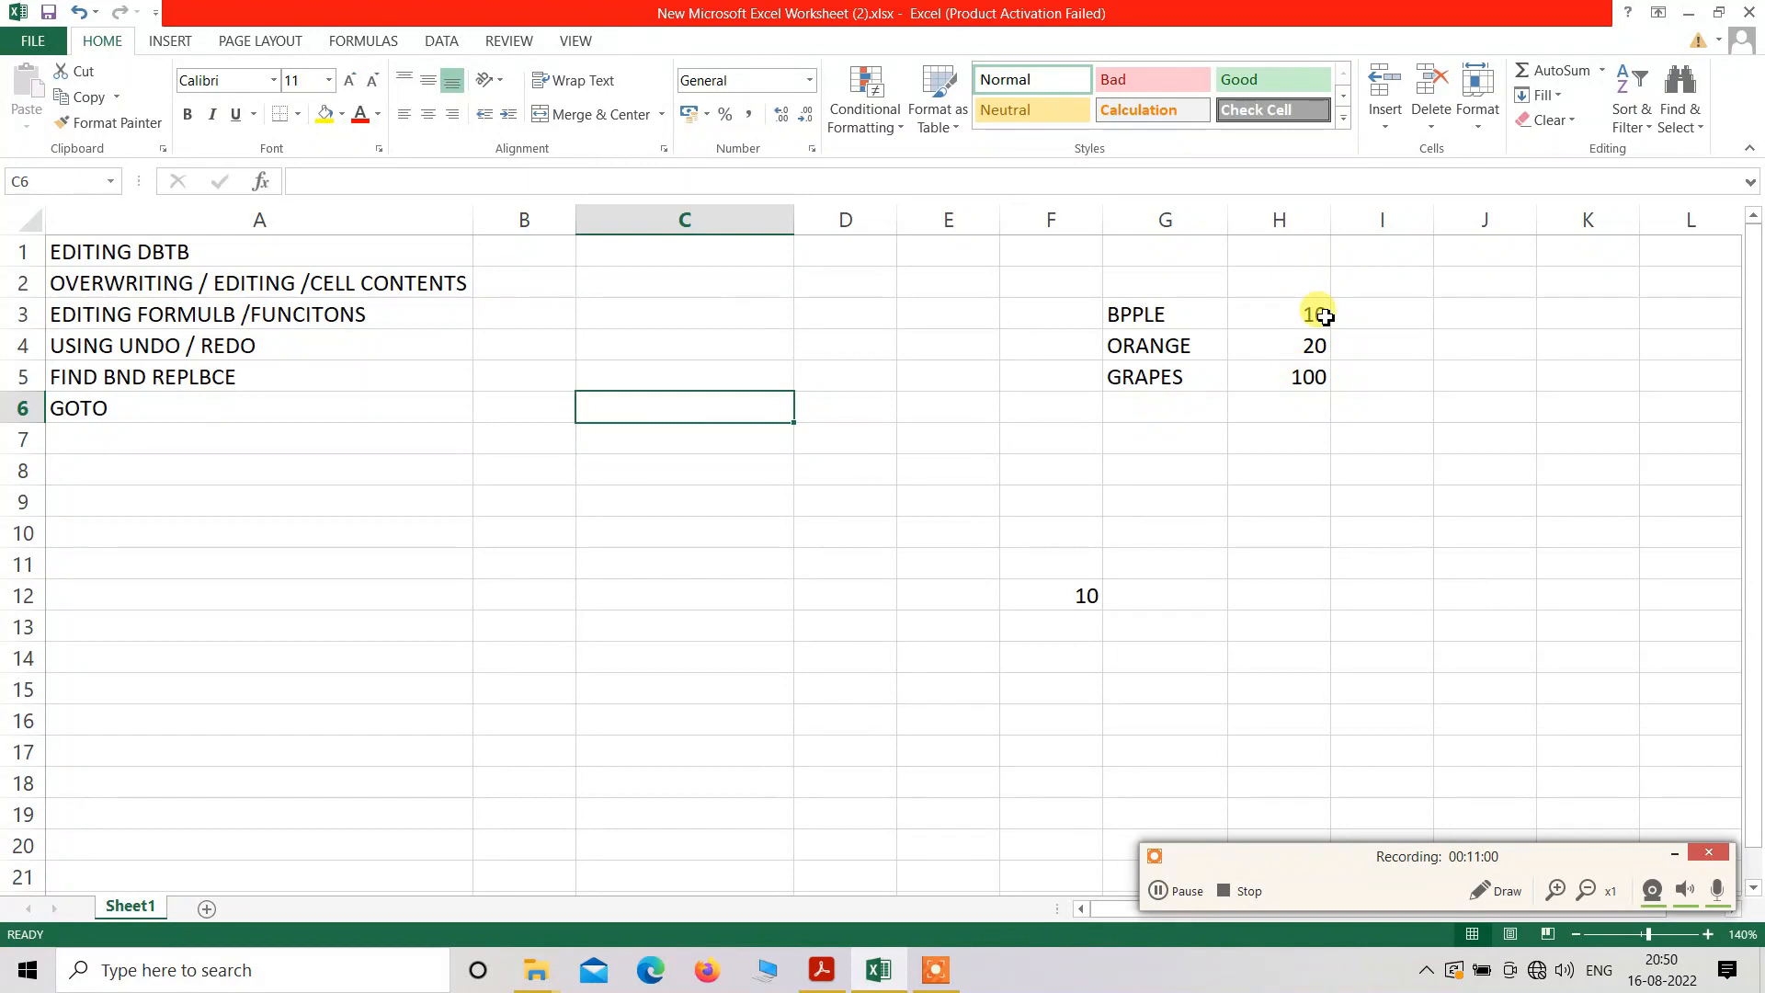
- Total the quantities in cell H6 with the AutoSum formula =SUM(H3:H5), and reselect H6 to show its formula
drag(1322, 315, 1324, 386)
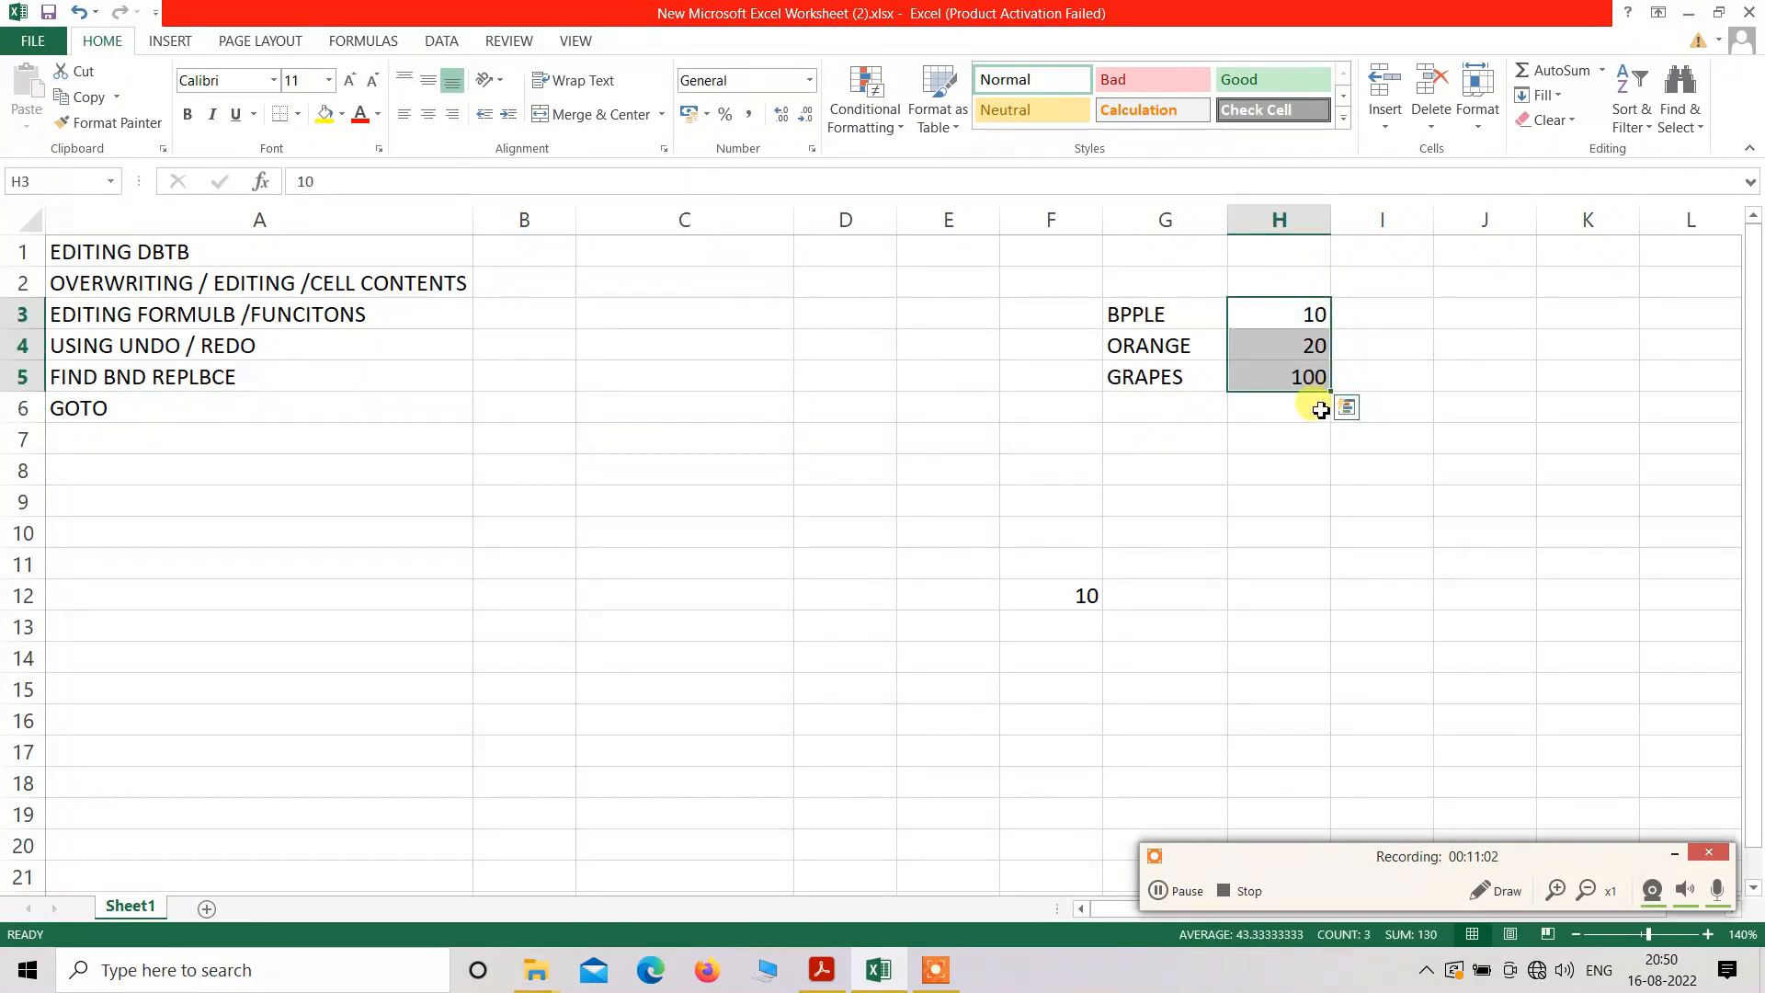
click(1321, 410)
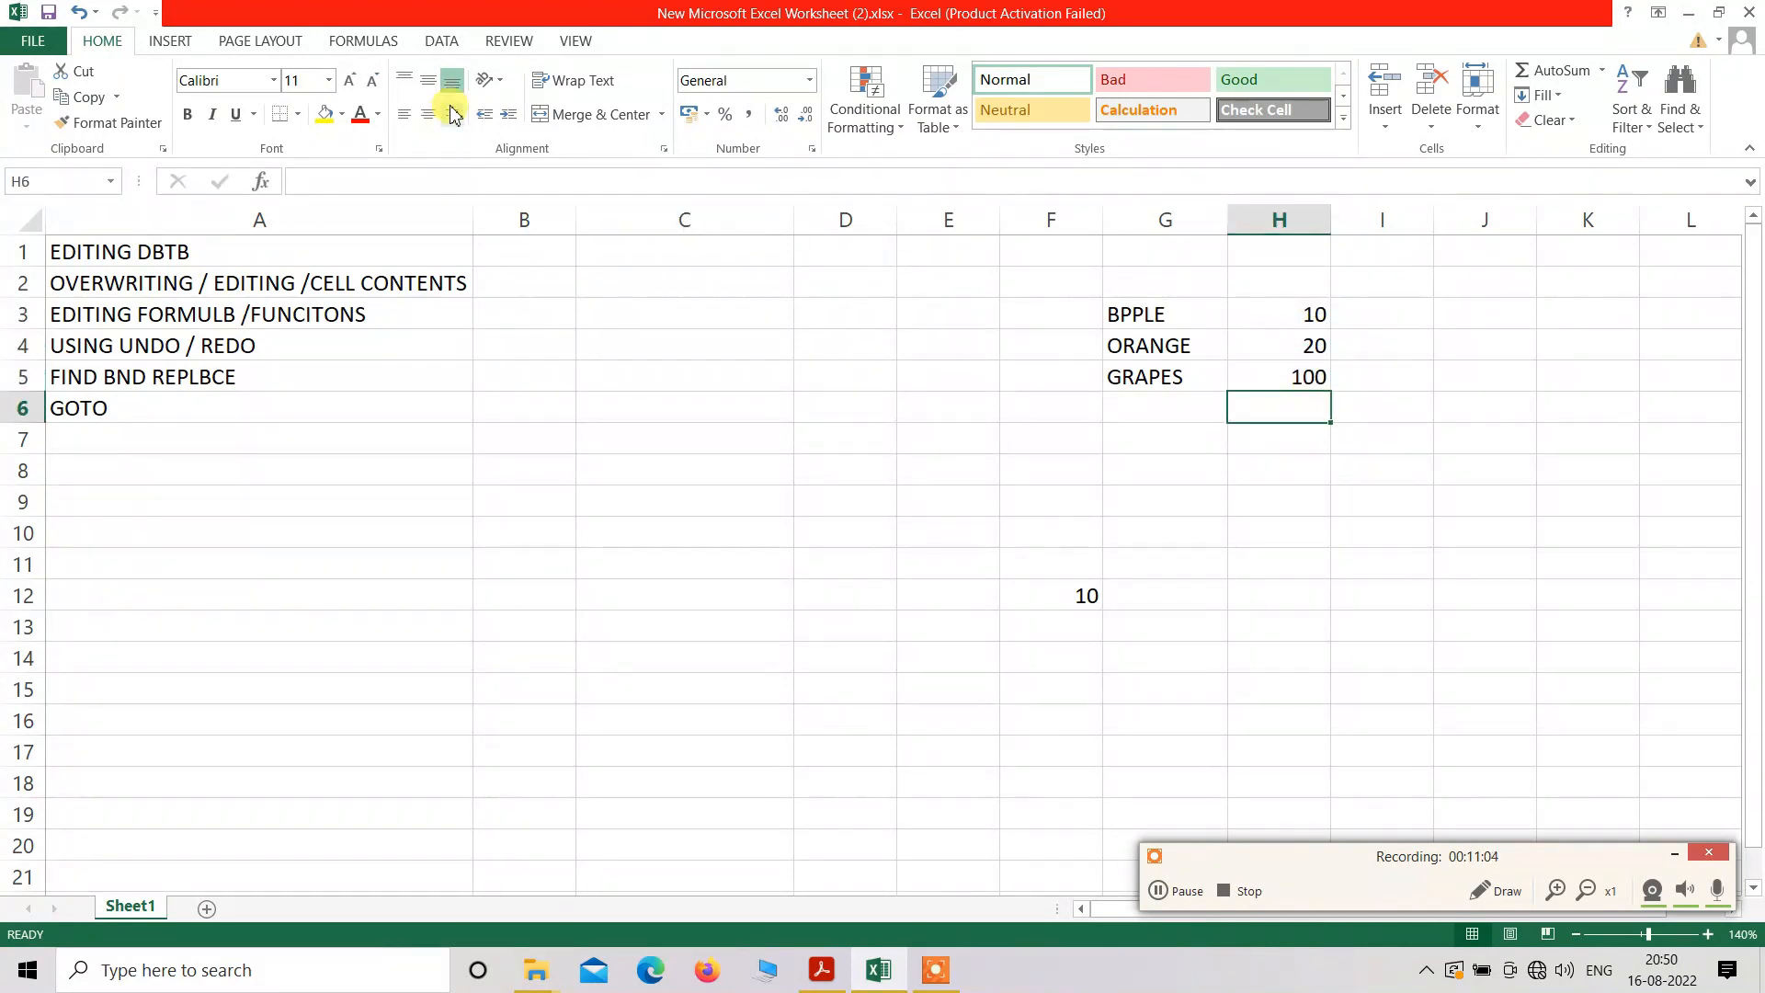
click(1537, 81)
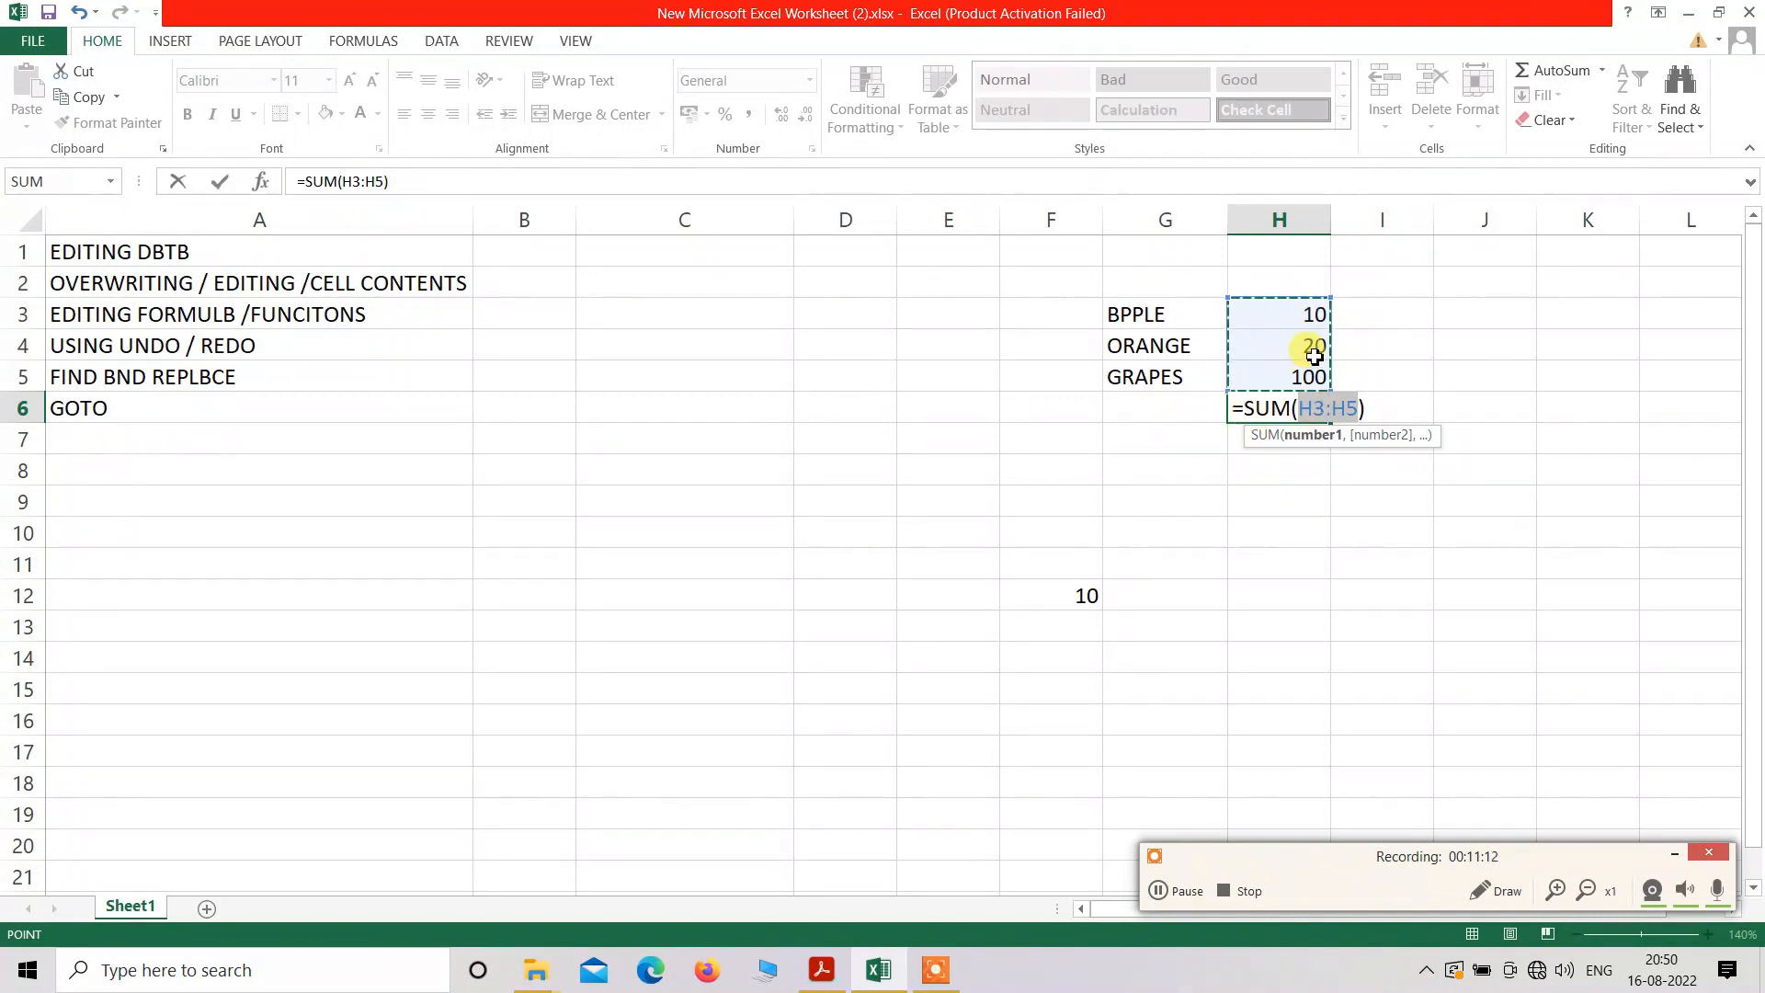
key(Return)
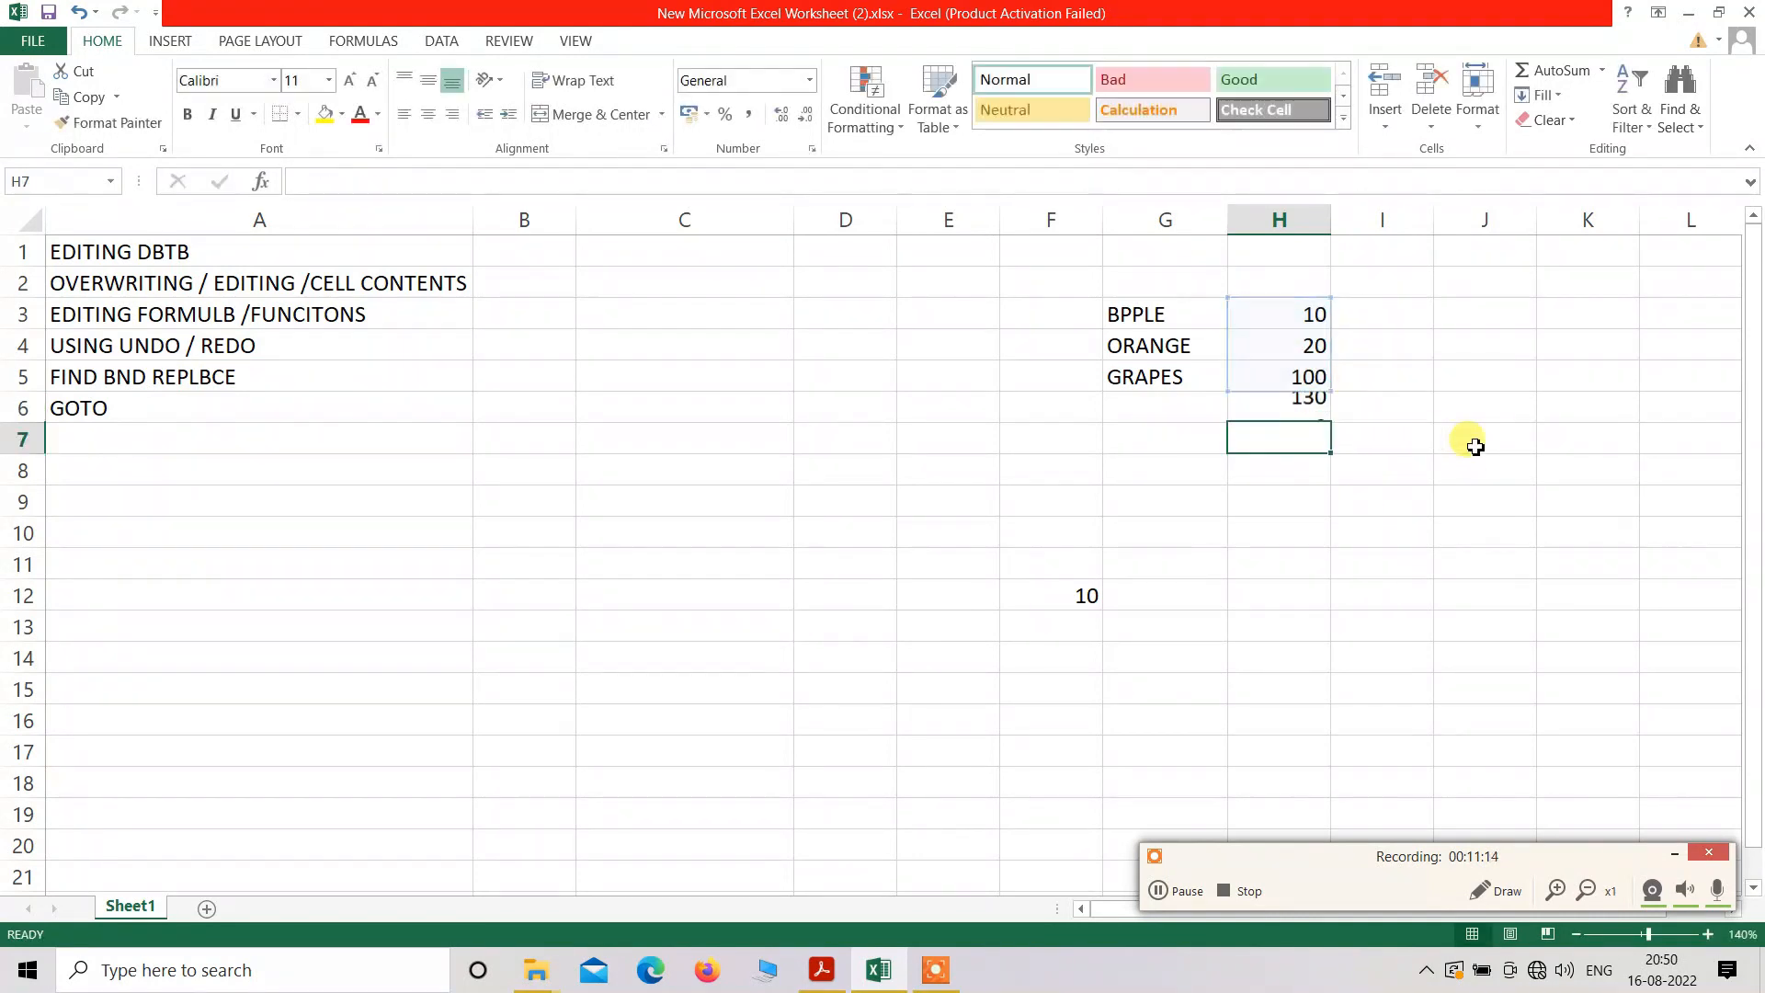
click(1281, 542)
click(1285, 418)
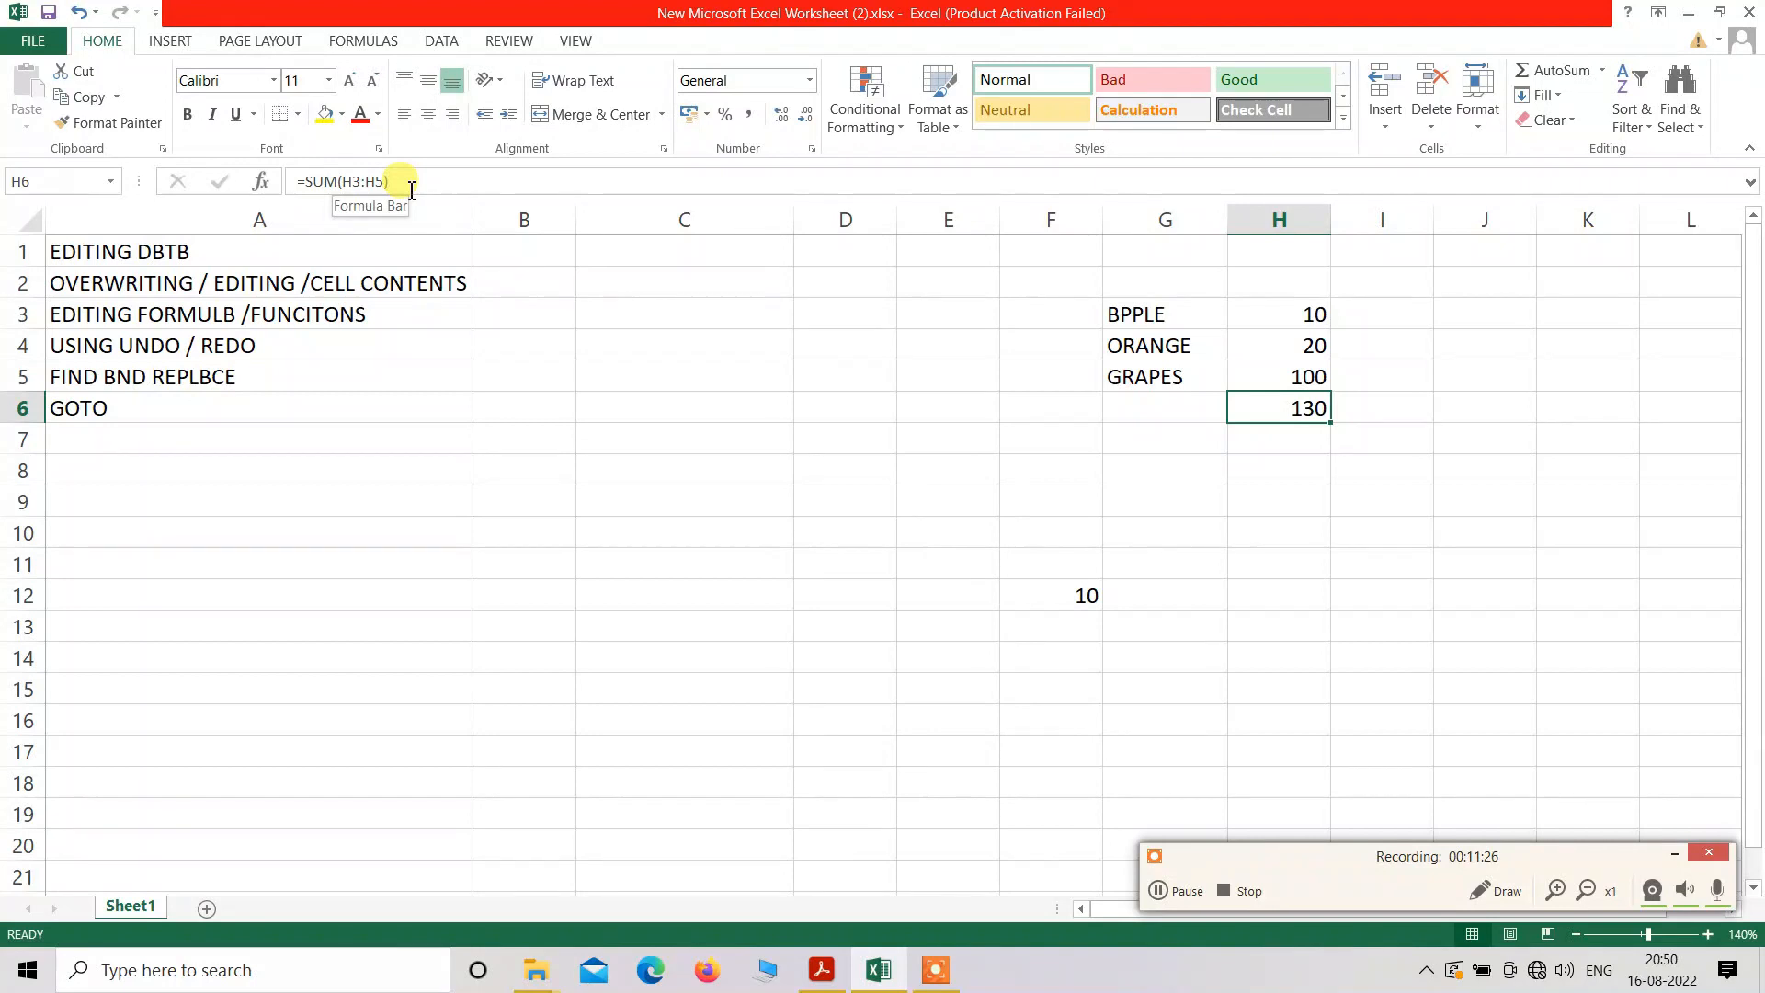
- Enter the formula =SUM(H3+H4+H5) in cell J3, picking the quantity cells as references
click(1483, 323)
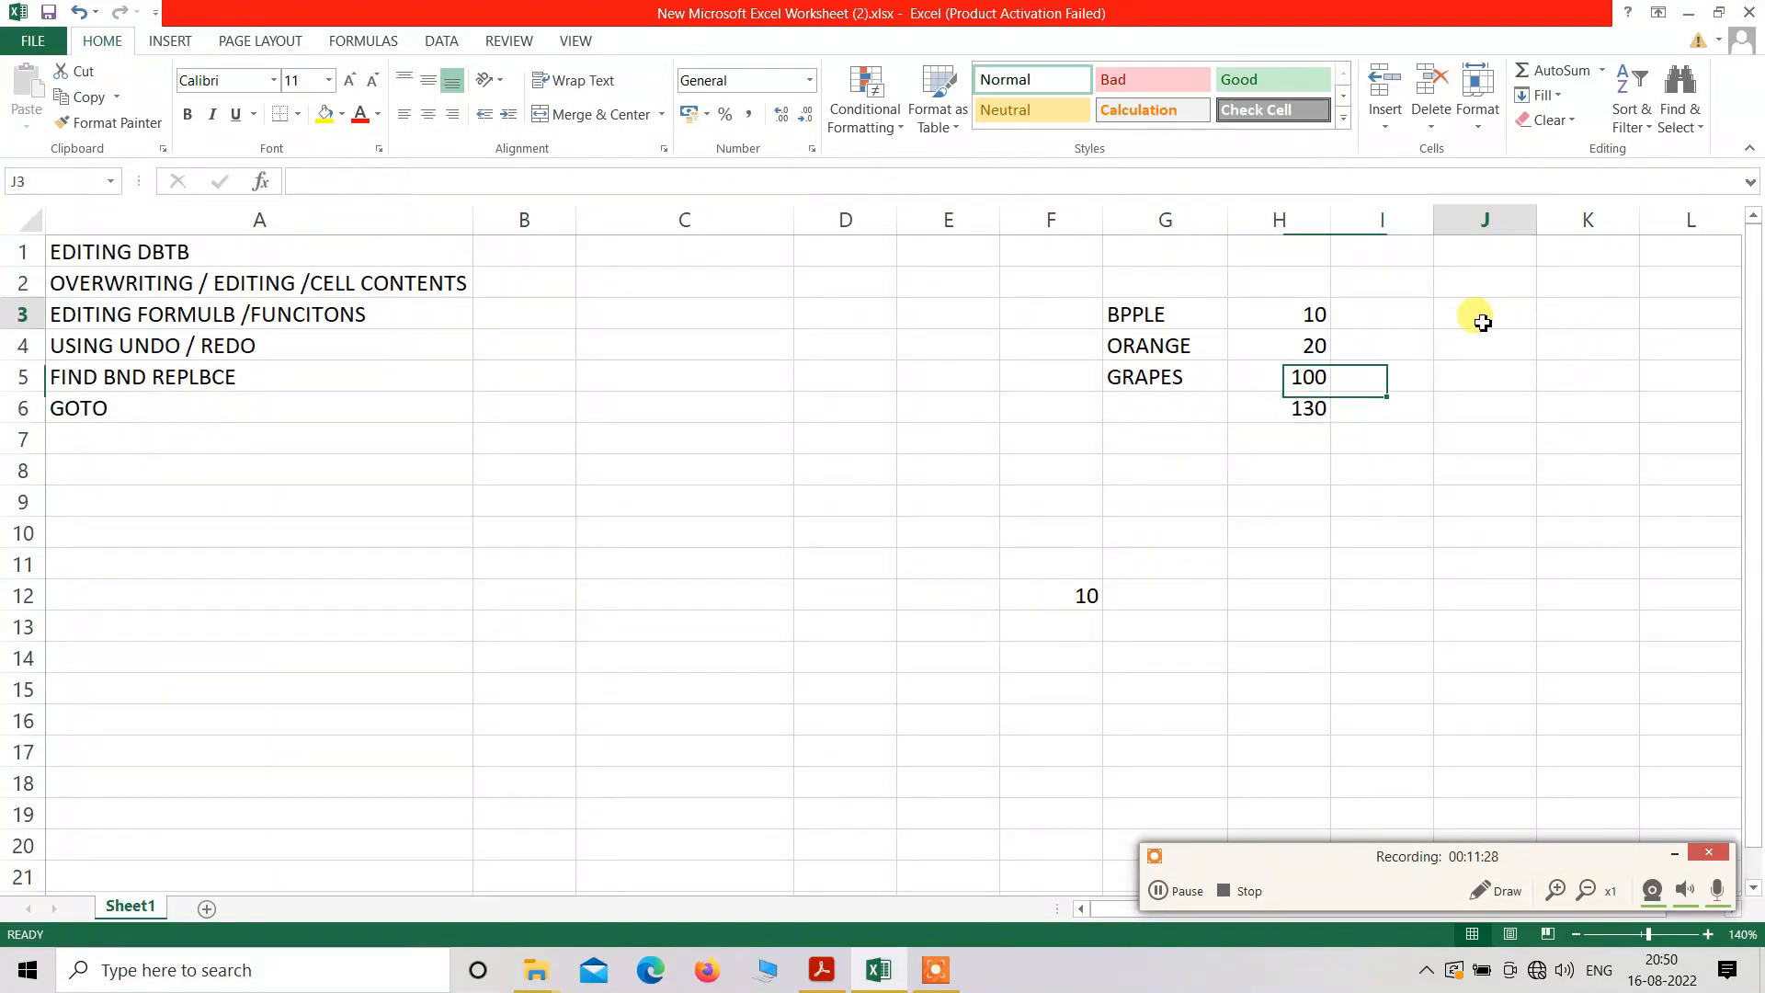
text(=)
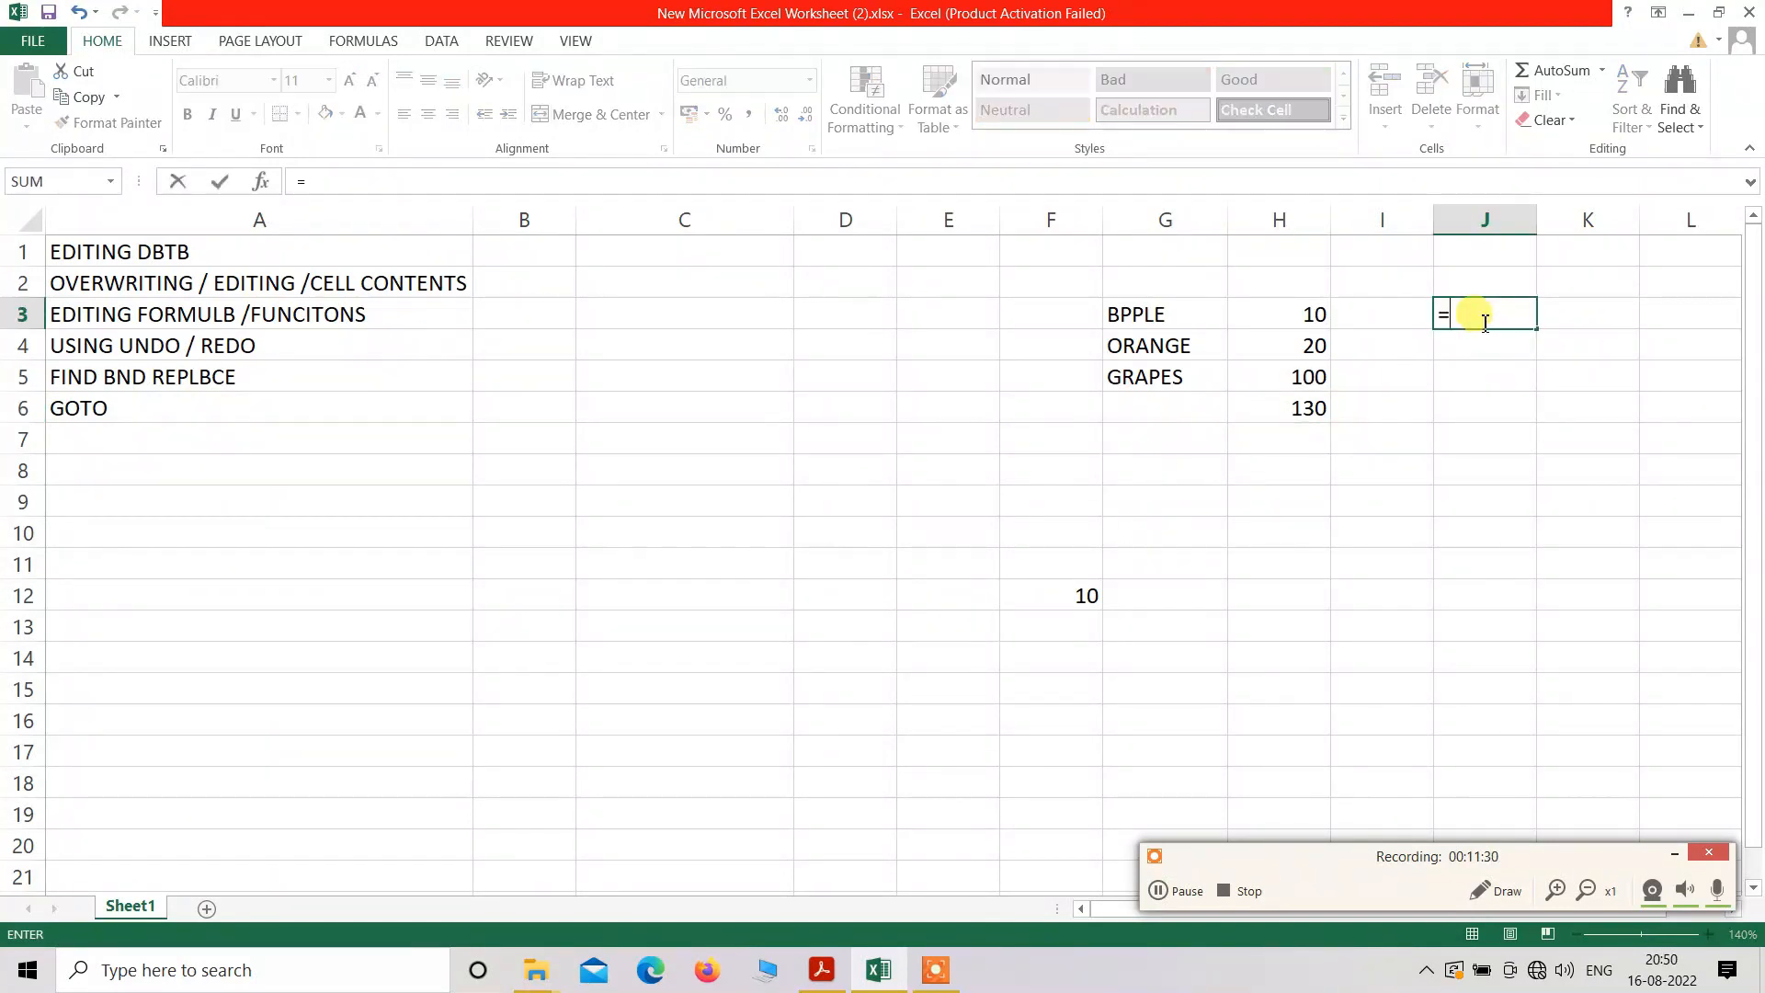
text(SUM)
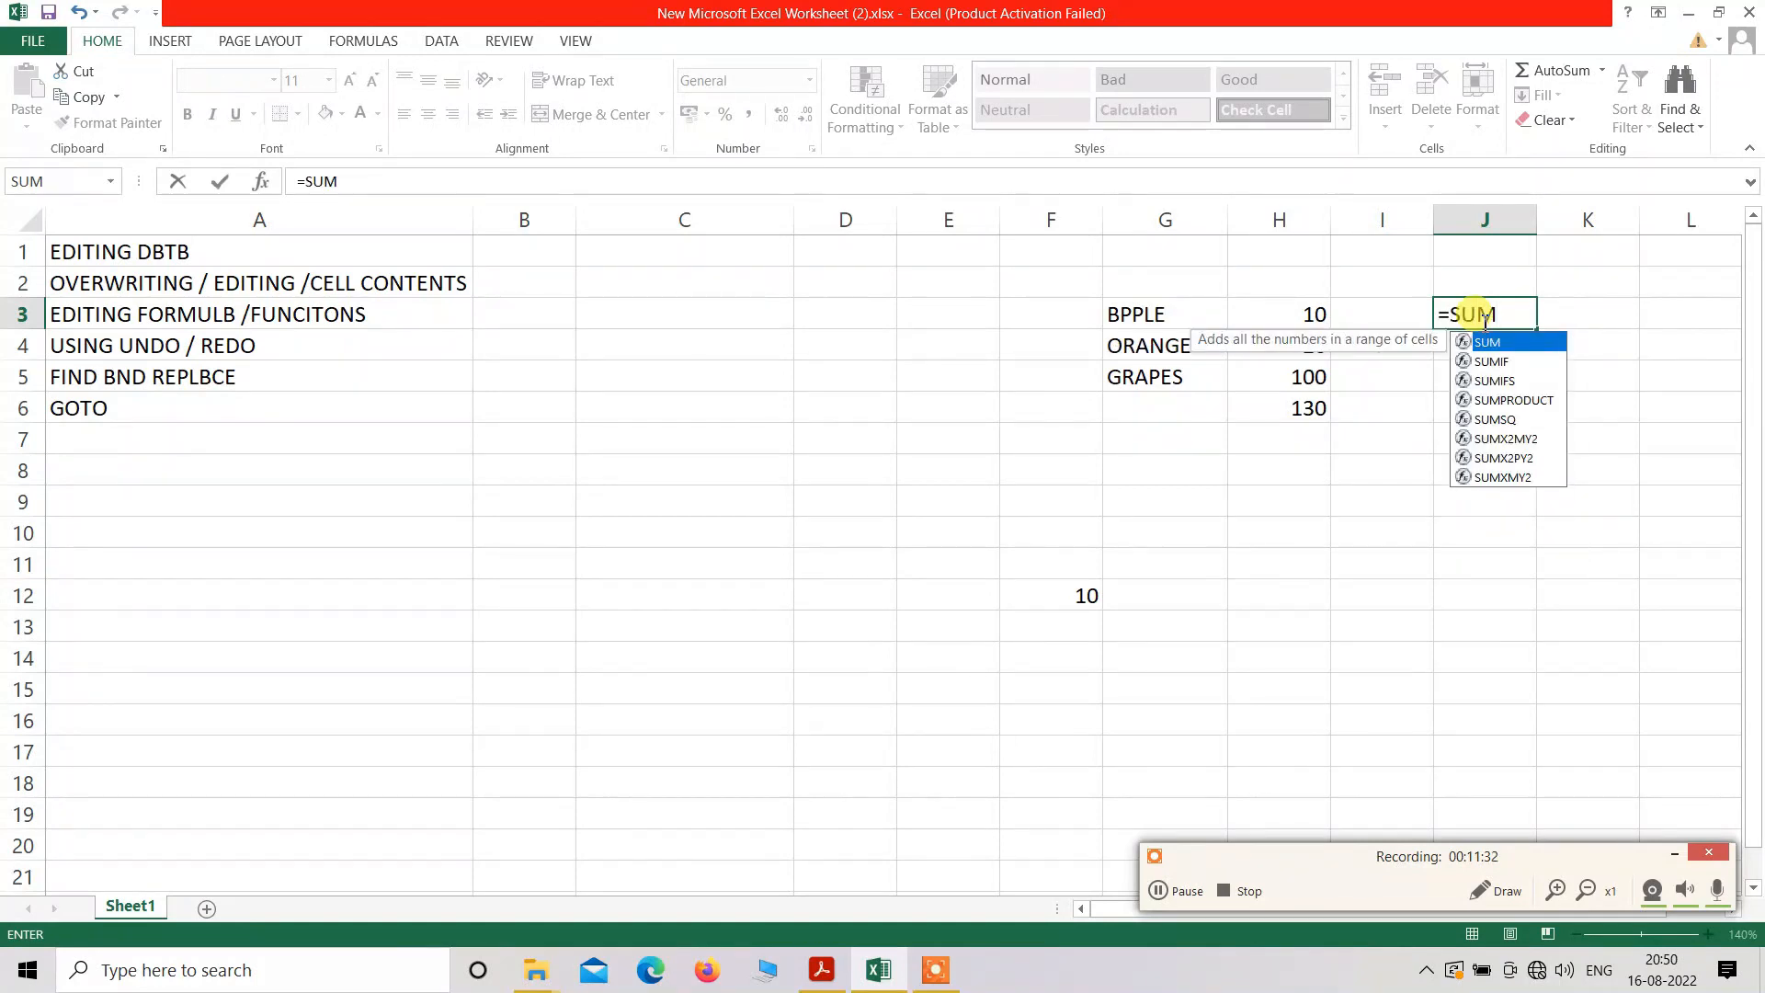
text(()
key(BackSpace)
text(()
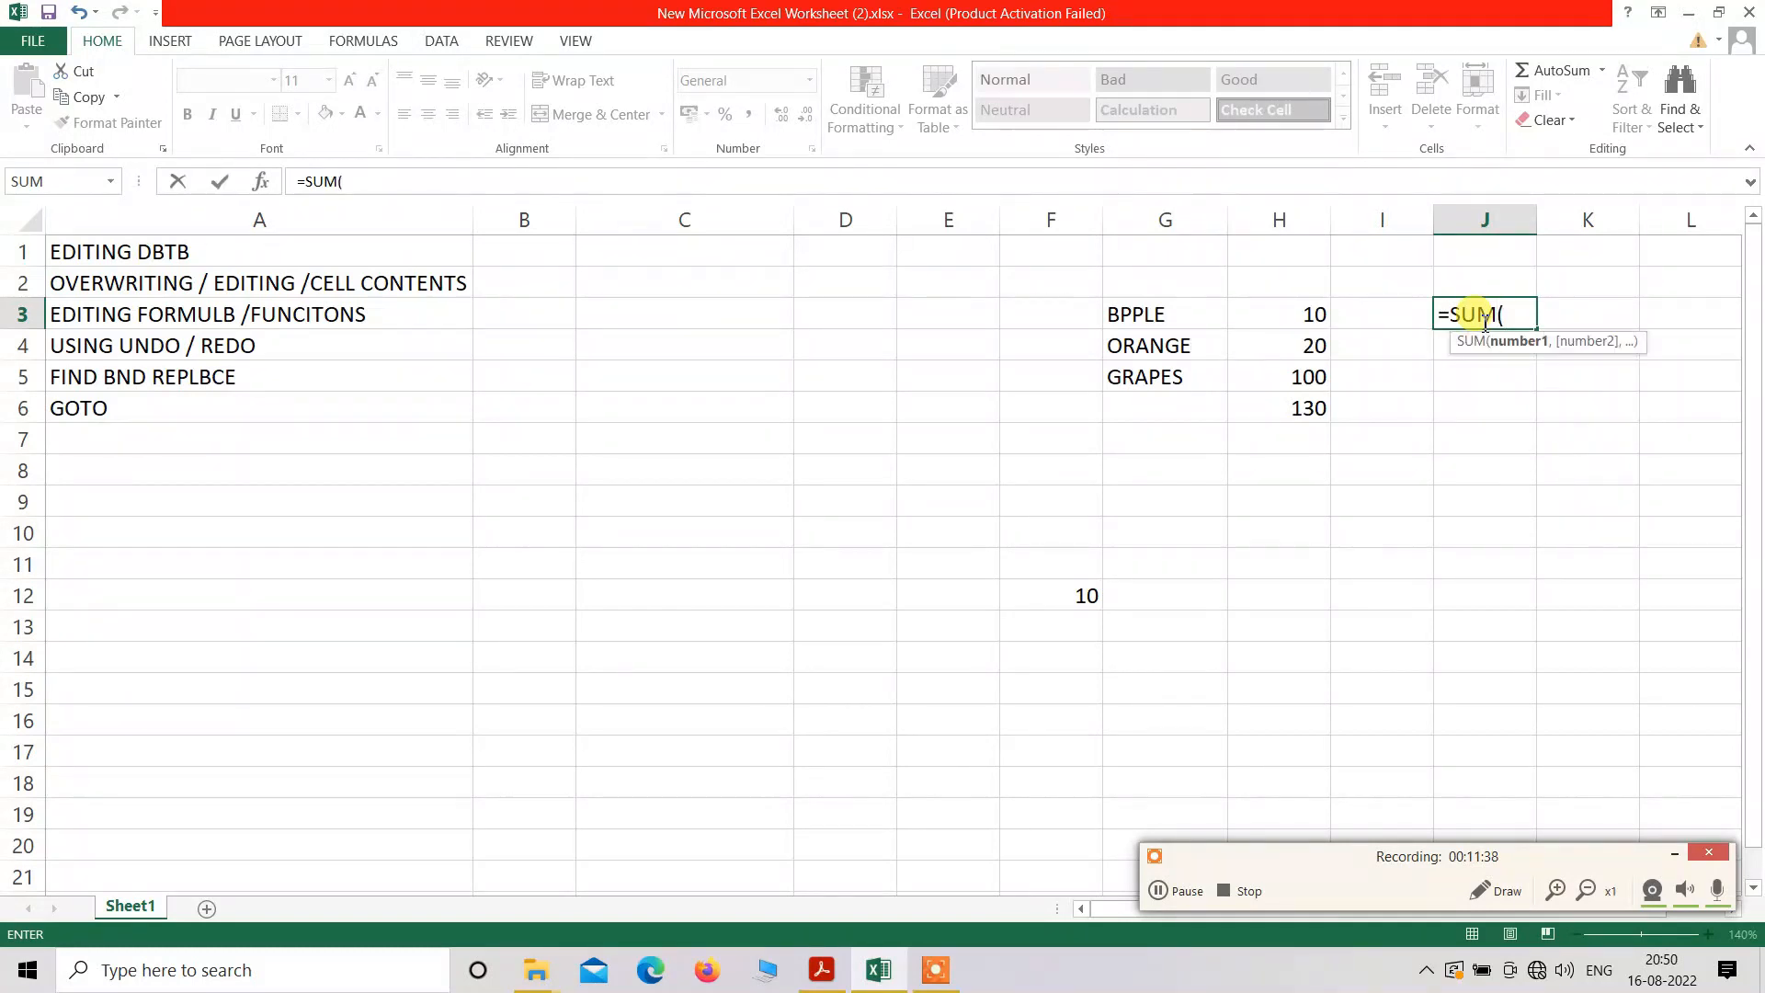
click(1281, 318)
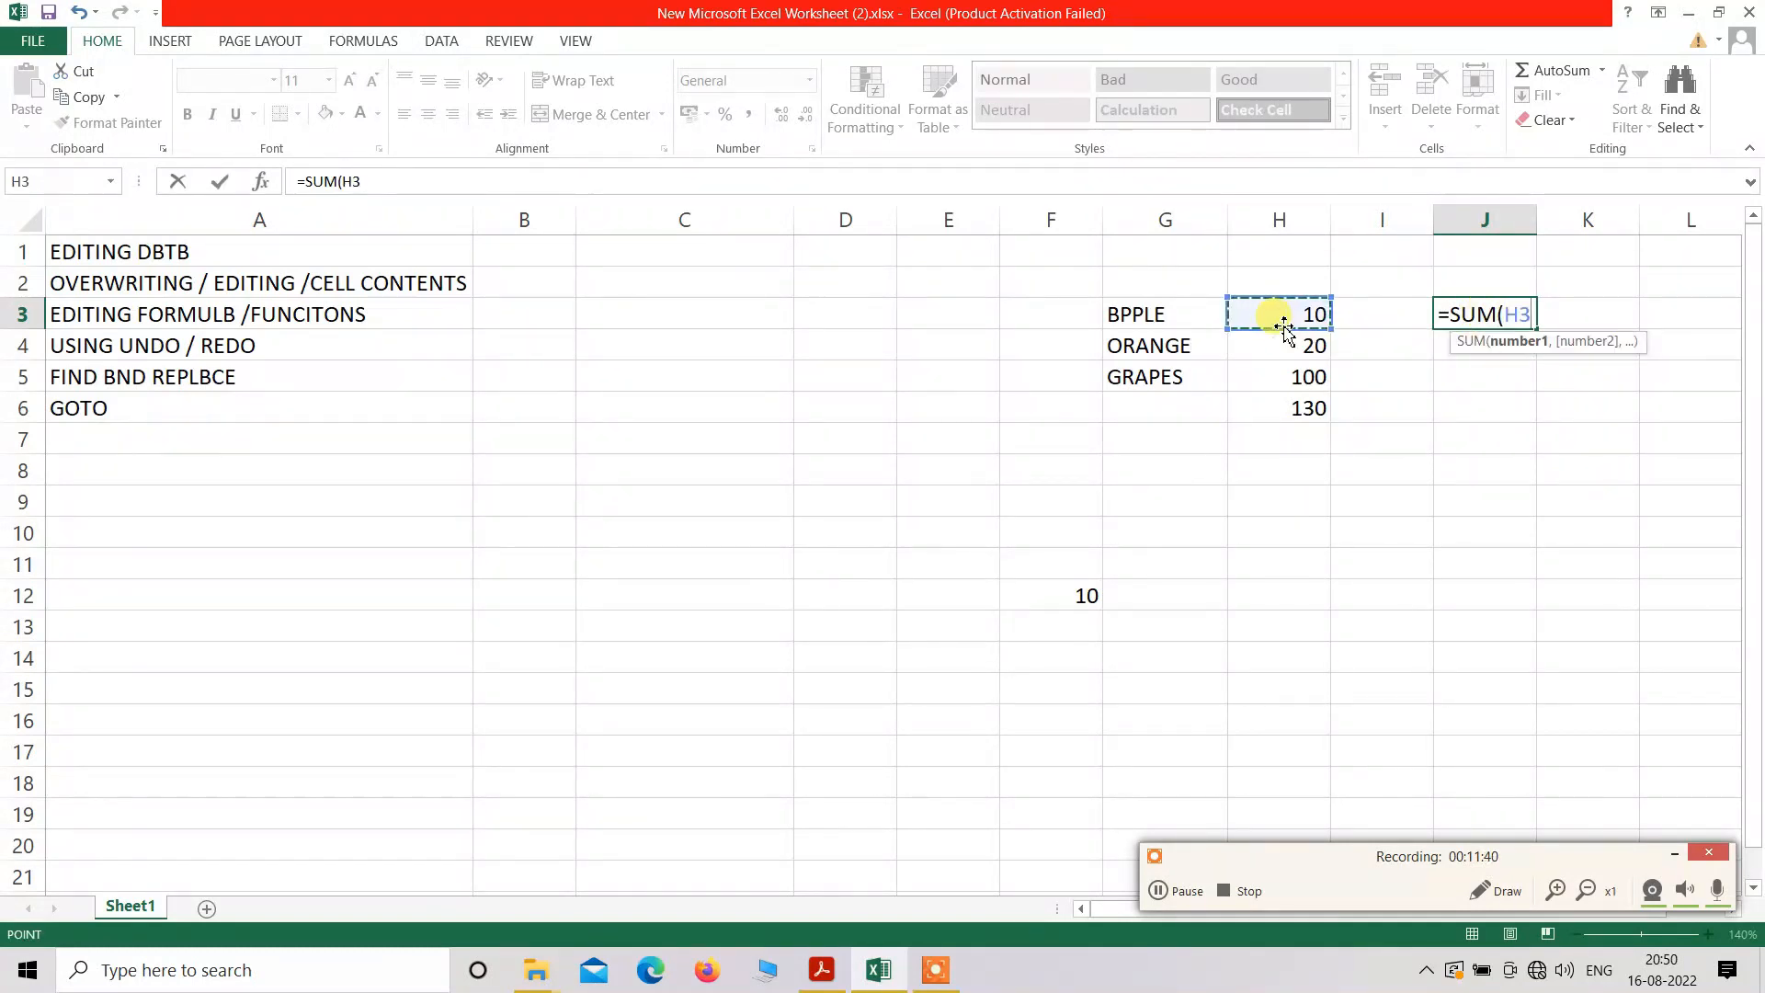
text(+)
click(1293, 346)
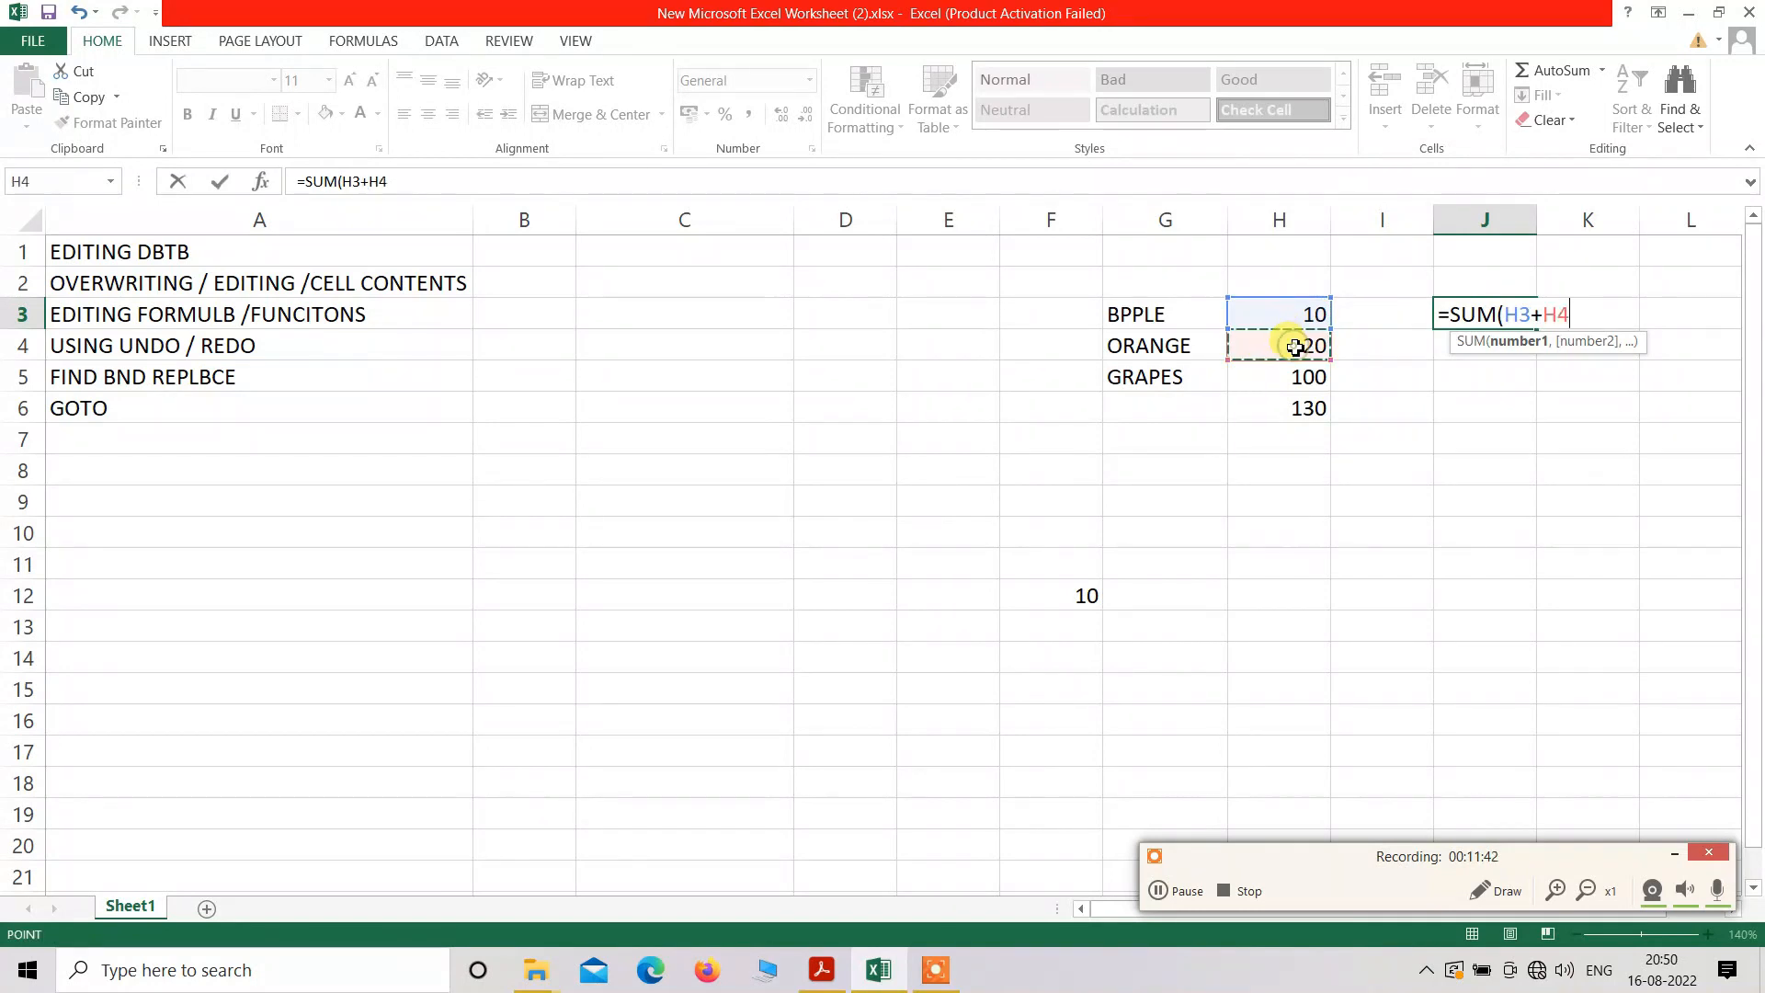
text(+)
click(1303, 382)
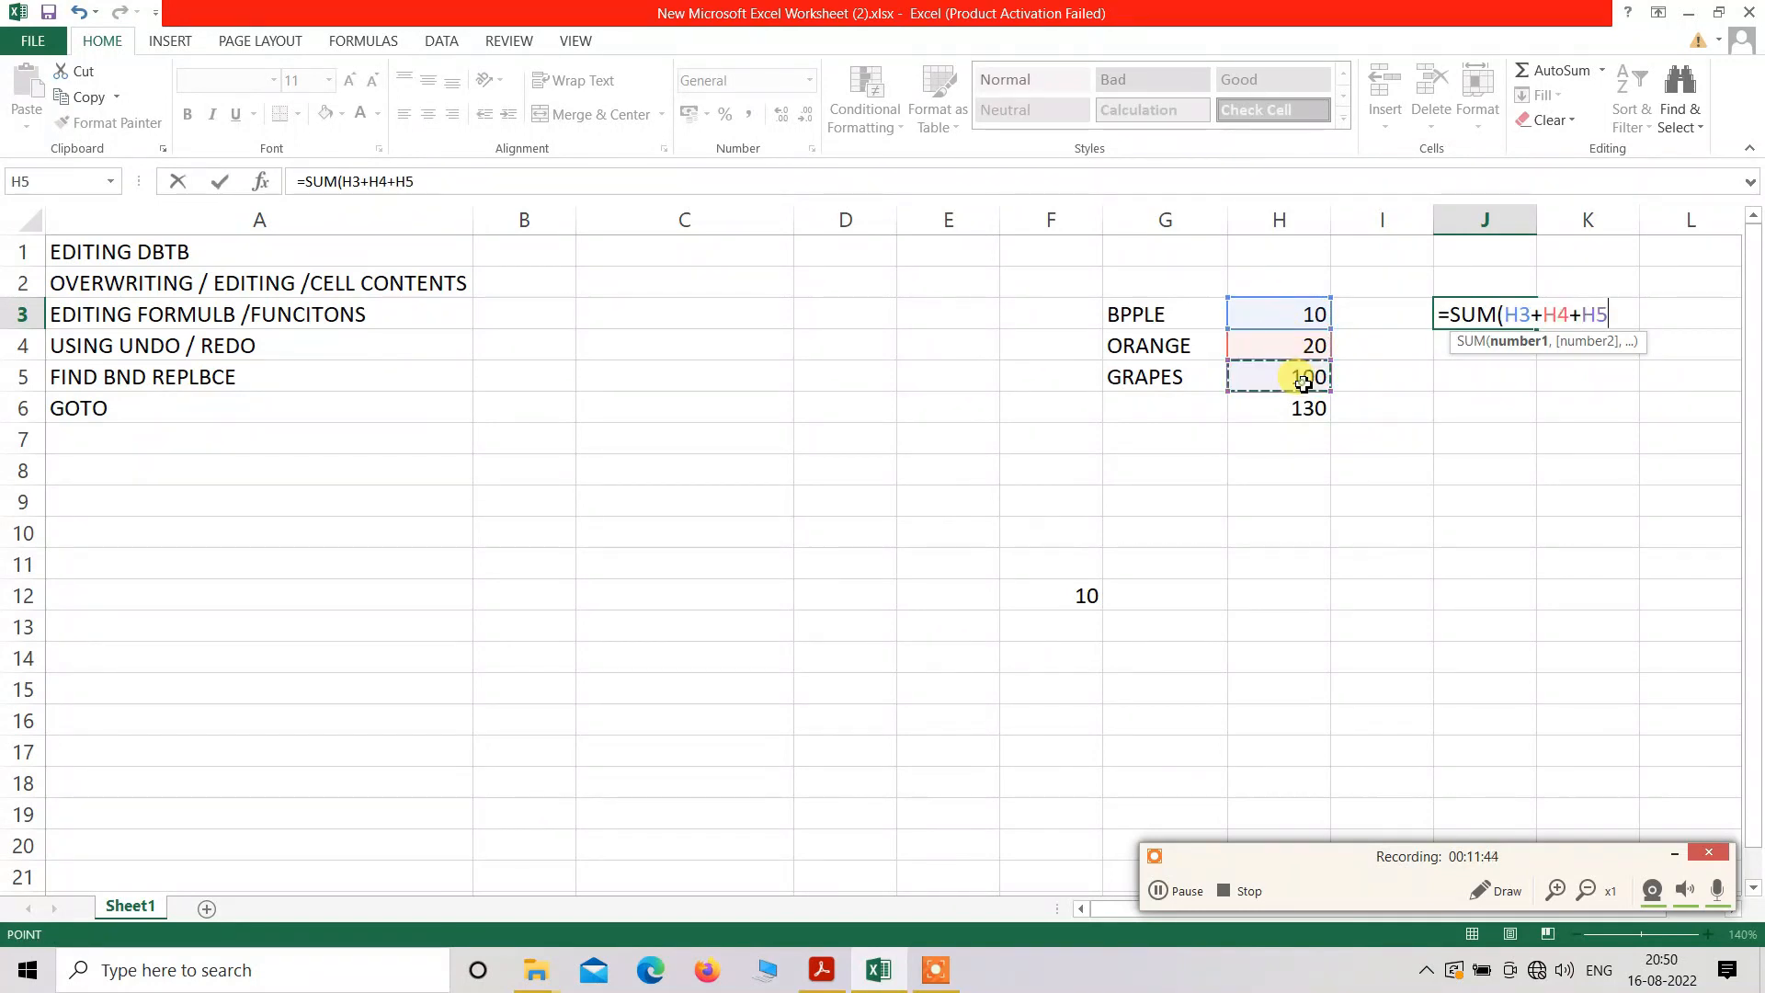
text(+)
key(Return)
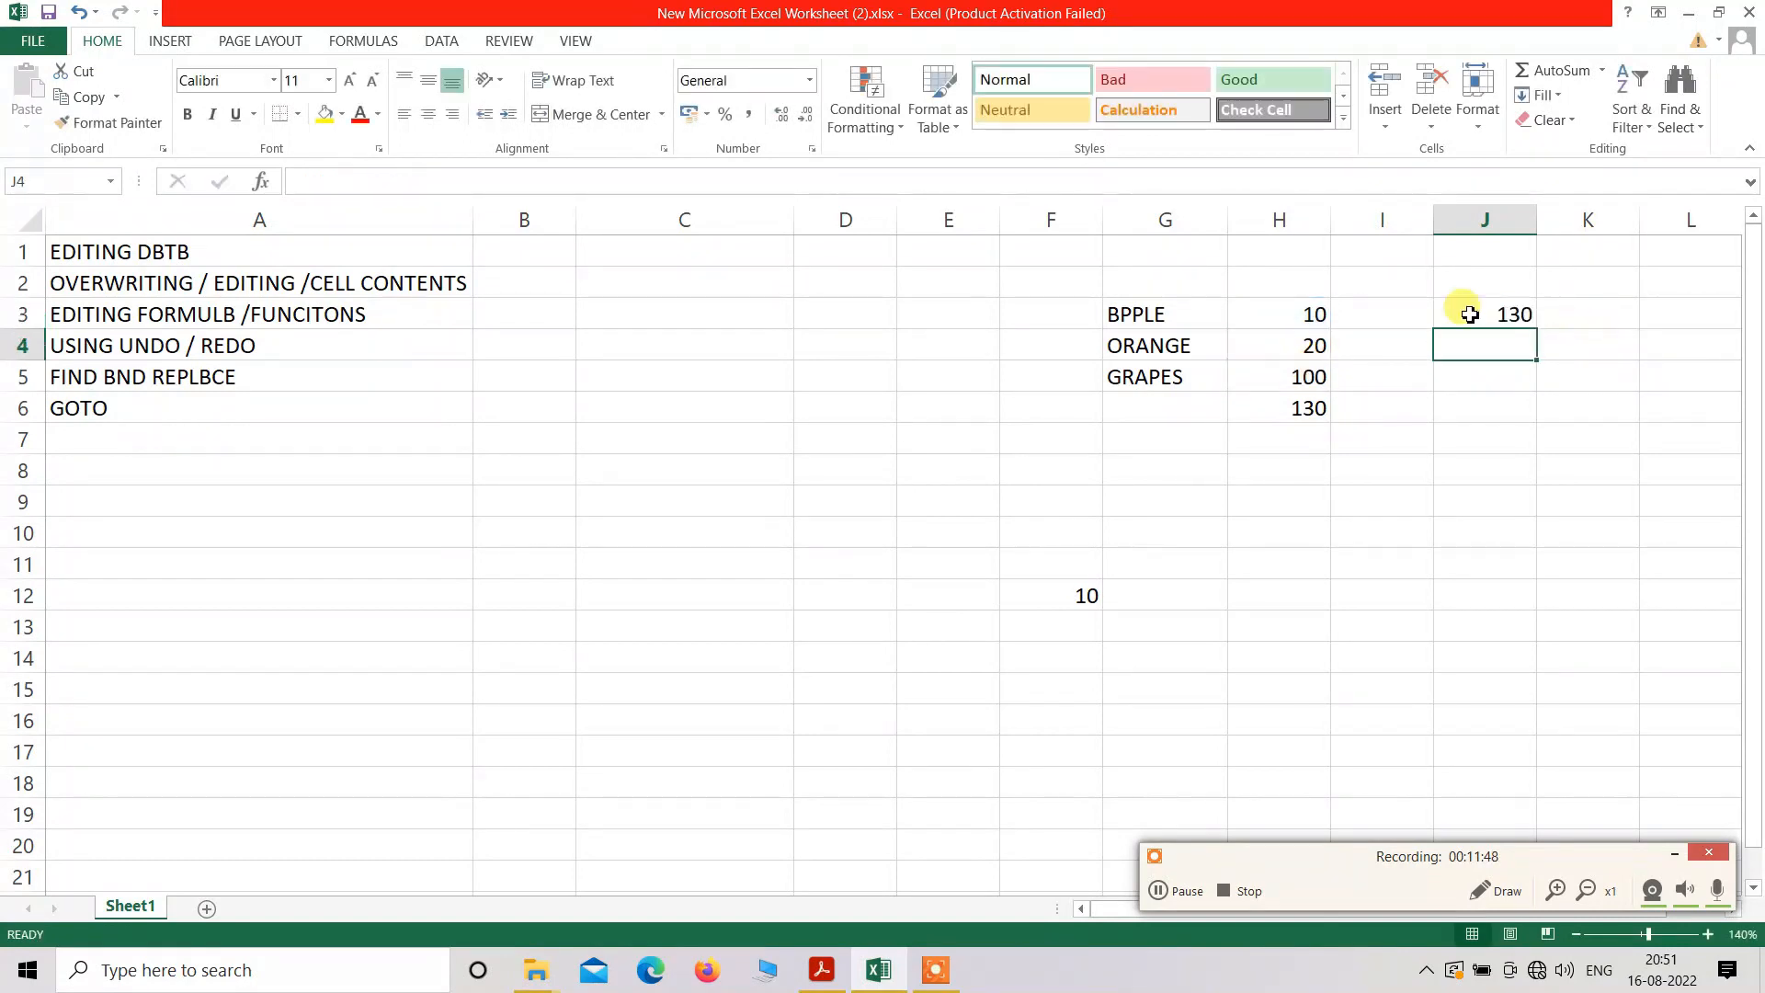
- Compare the formulas behind the totals in cells J3 and H6
click(1512, 318)
click(1303, 407)
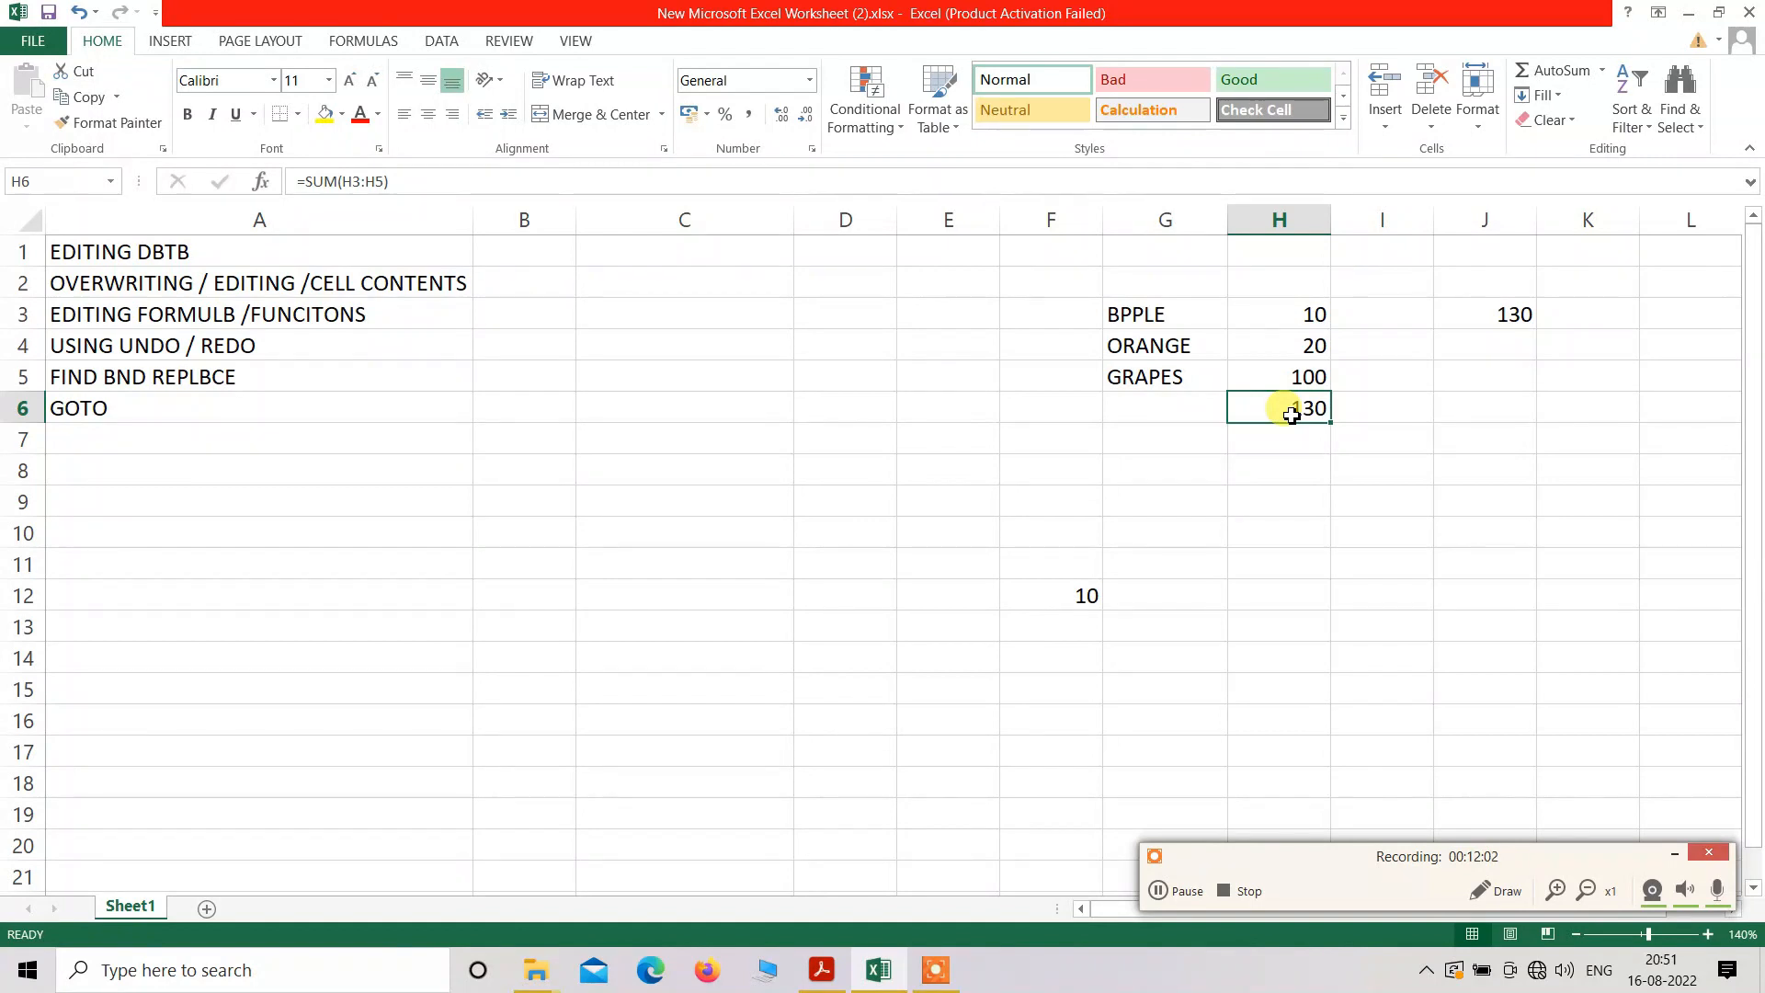
click(1504, 324)
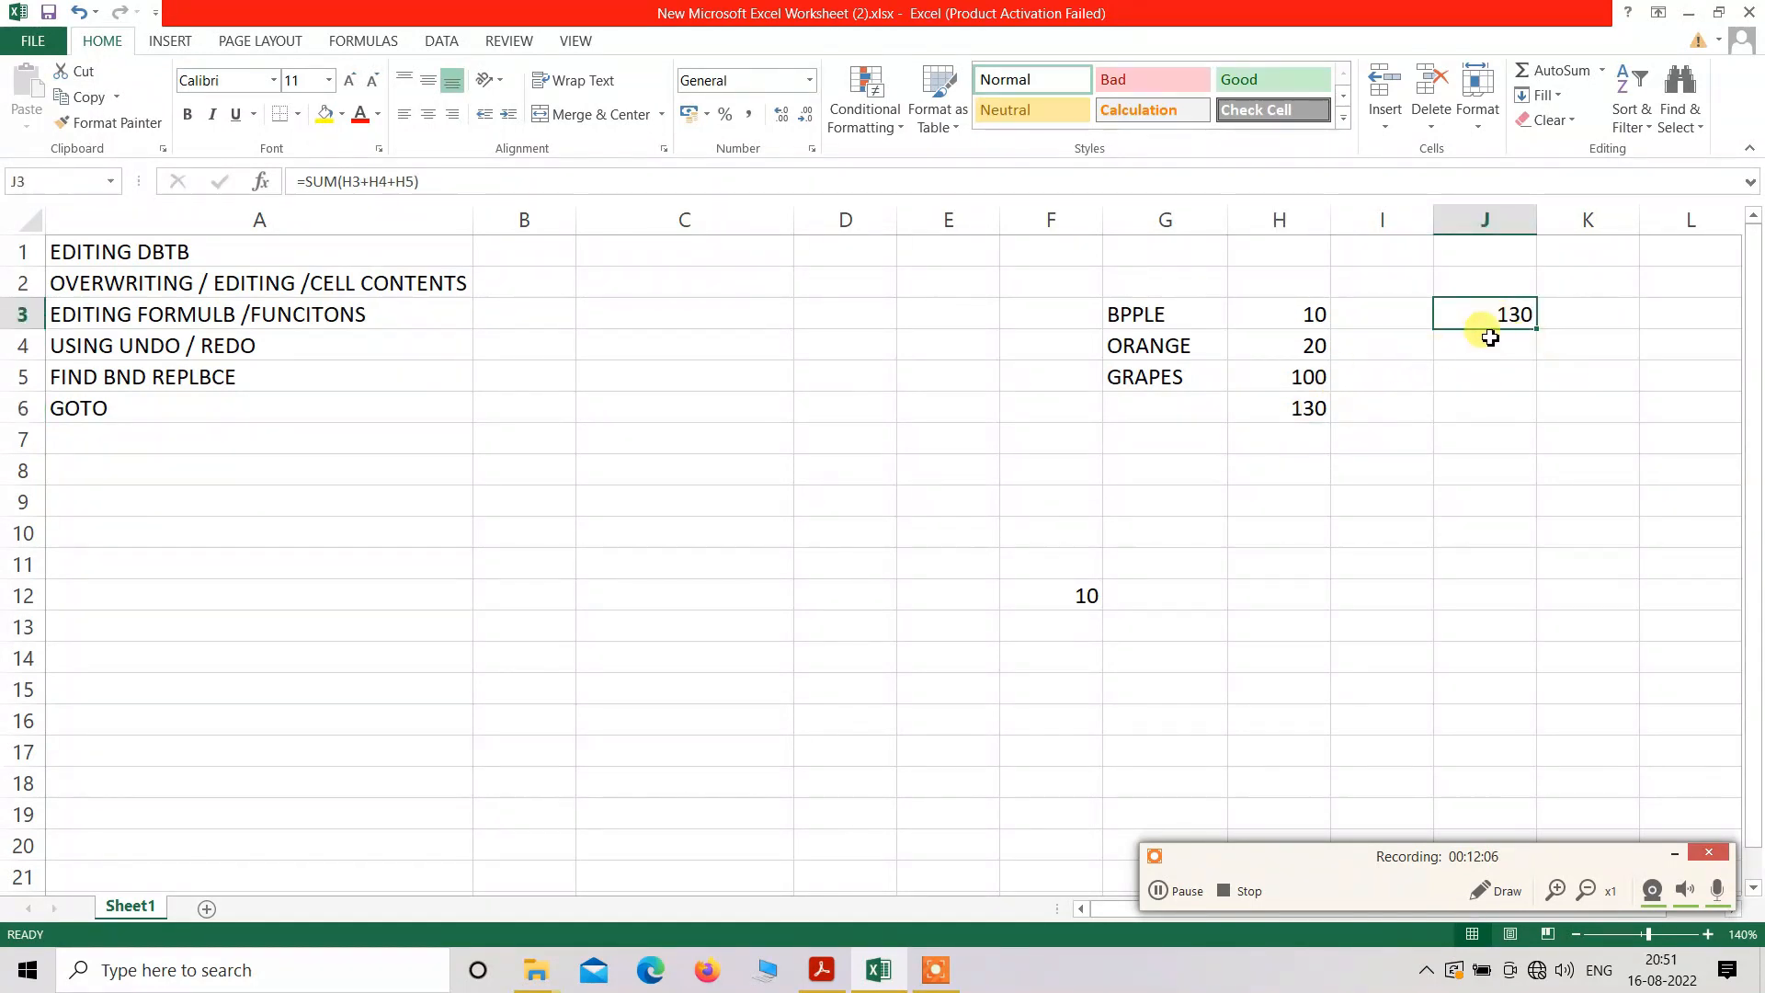
click(1496, 434)
- Edit the formula in cell J3 in place to =SUM(H3+H4+H5+H6)
click(1512, 316)
double_click(1513, 317)
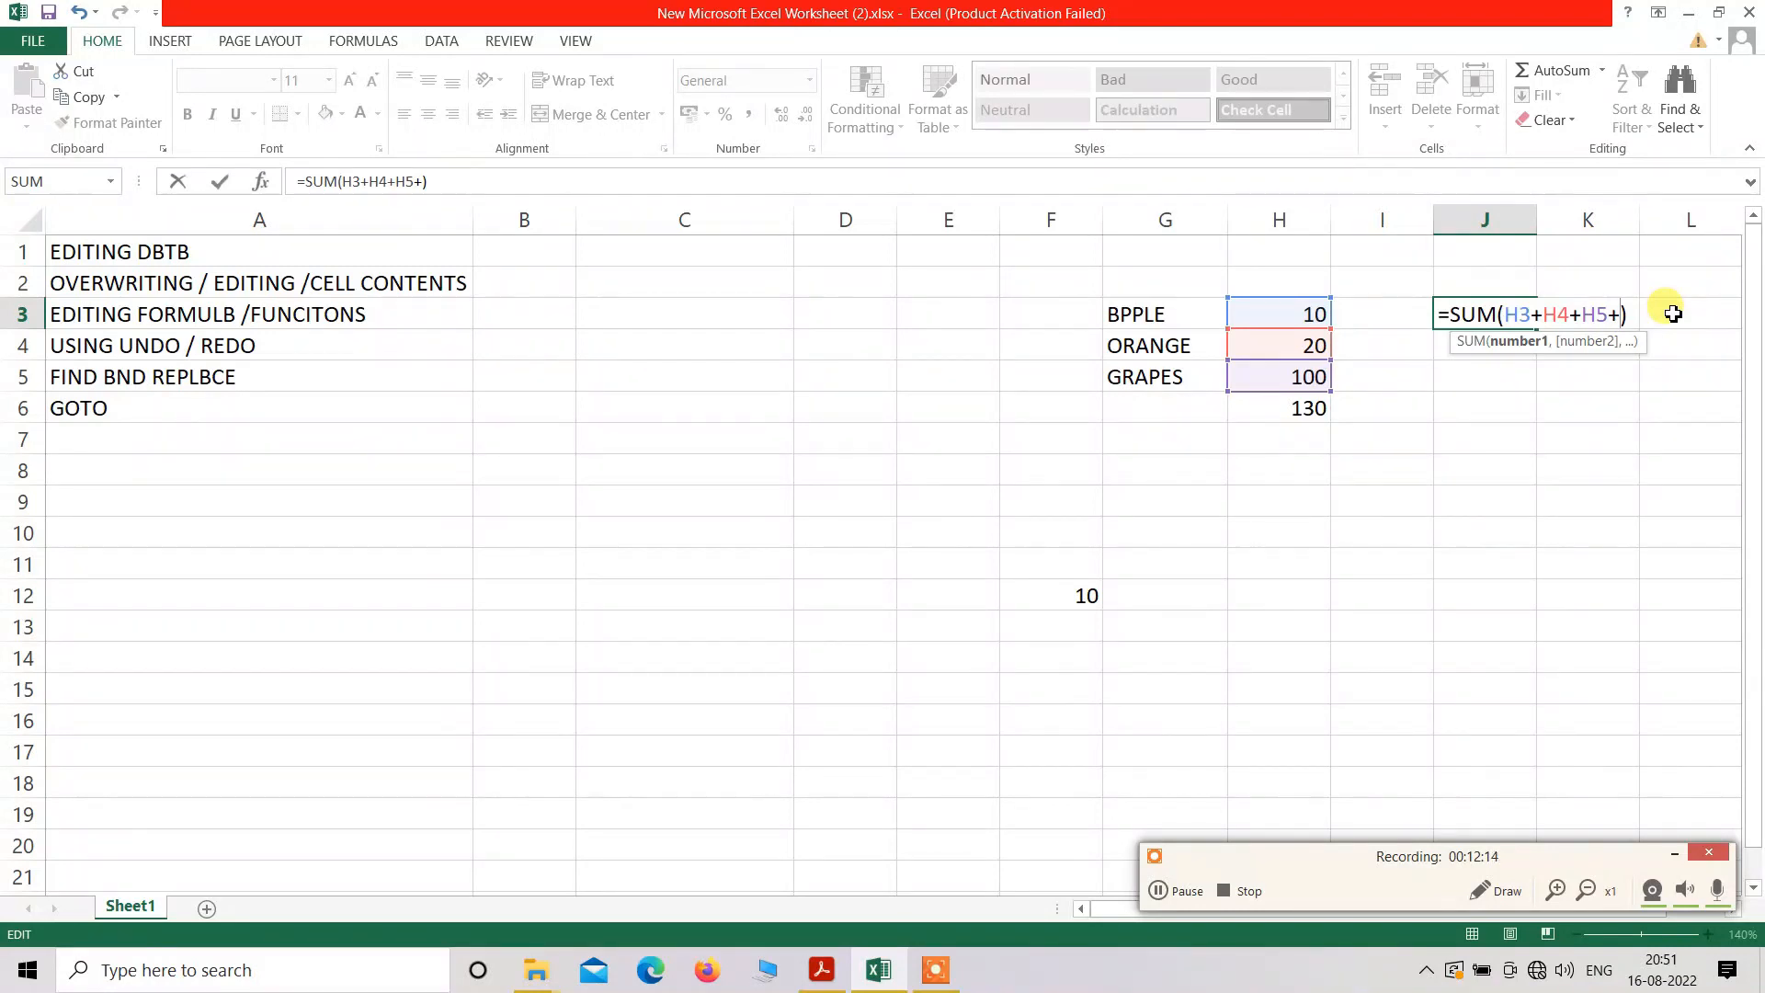
text(+H6)
key(Return)
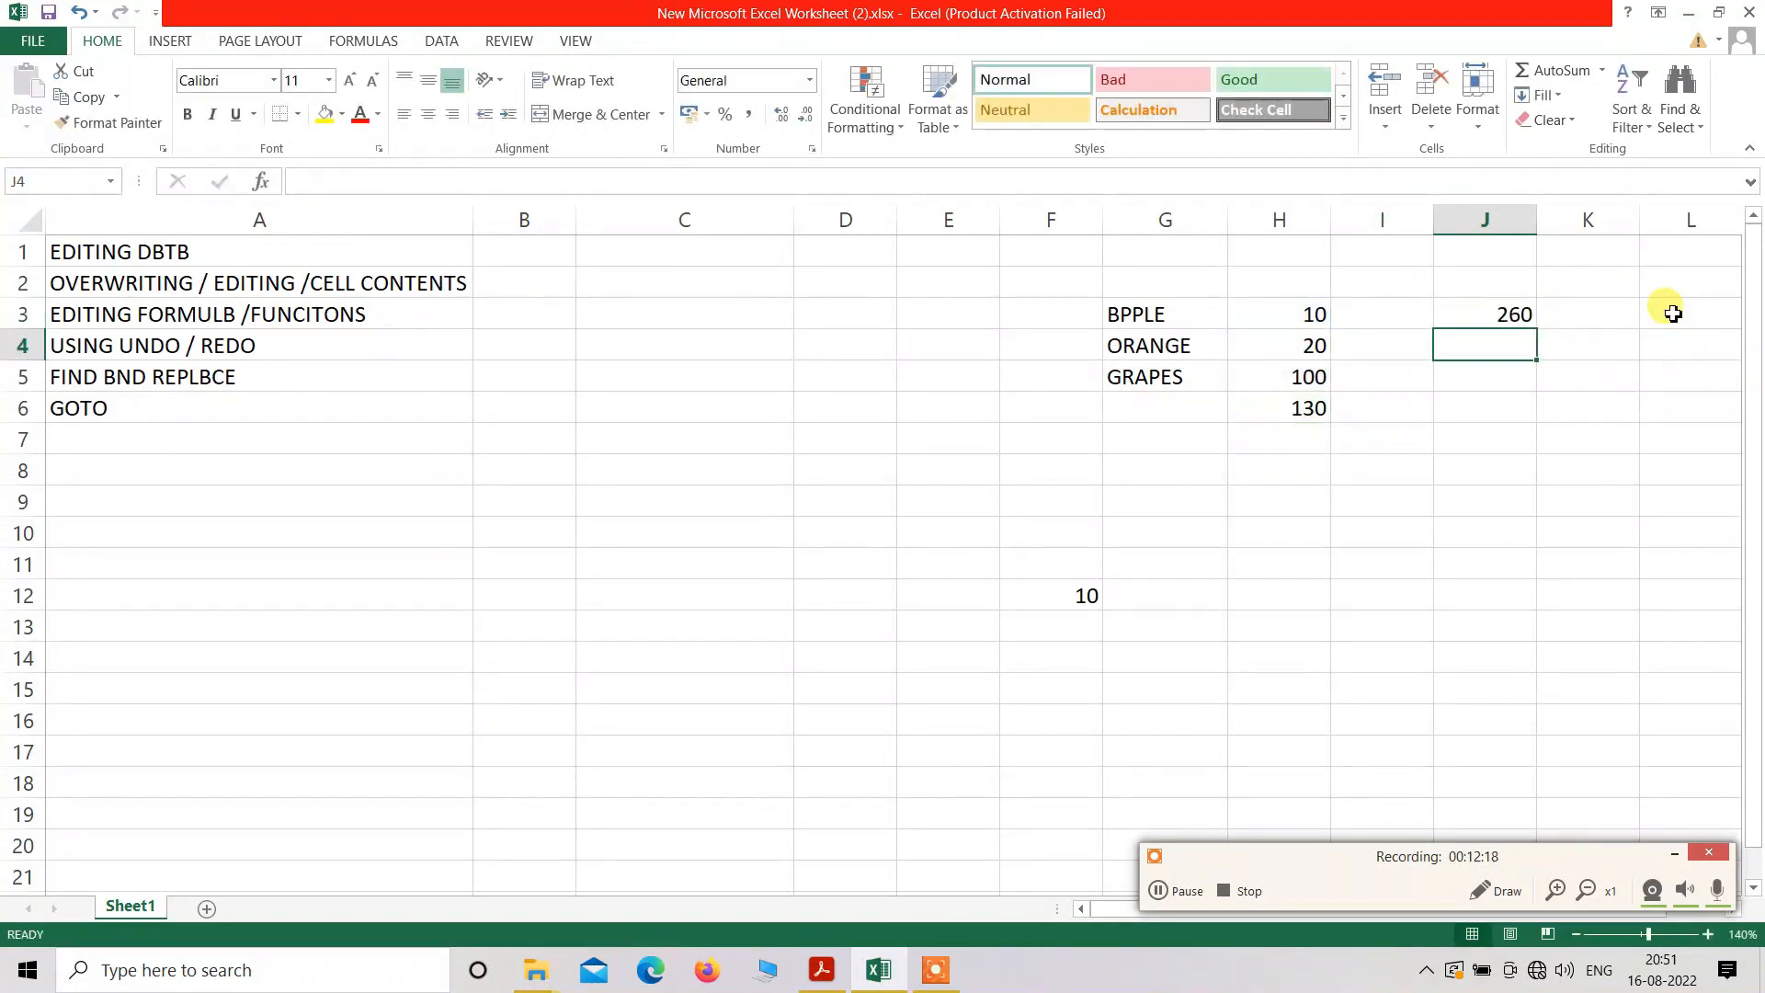
- Try to add a reference to J6 within the H6 formula, entering =SUM(H3:J6H5)
click(1313, 409)
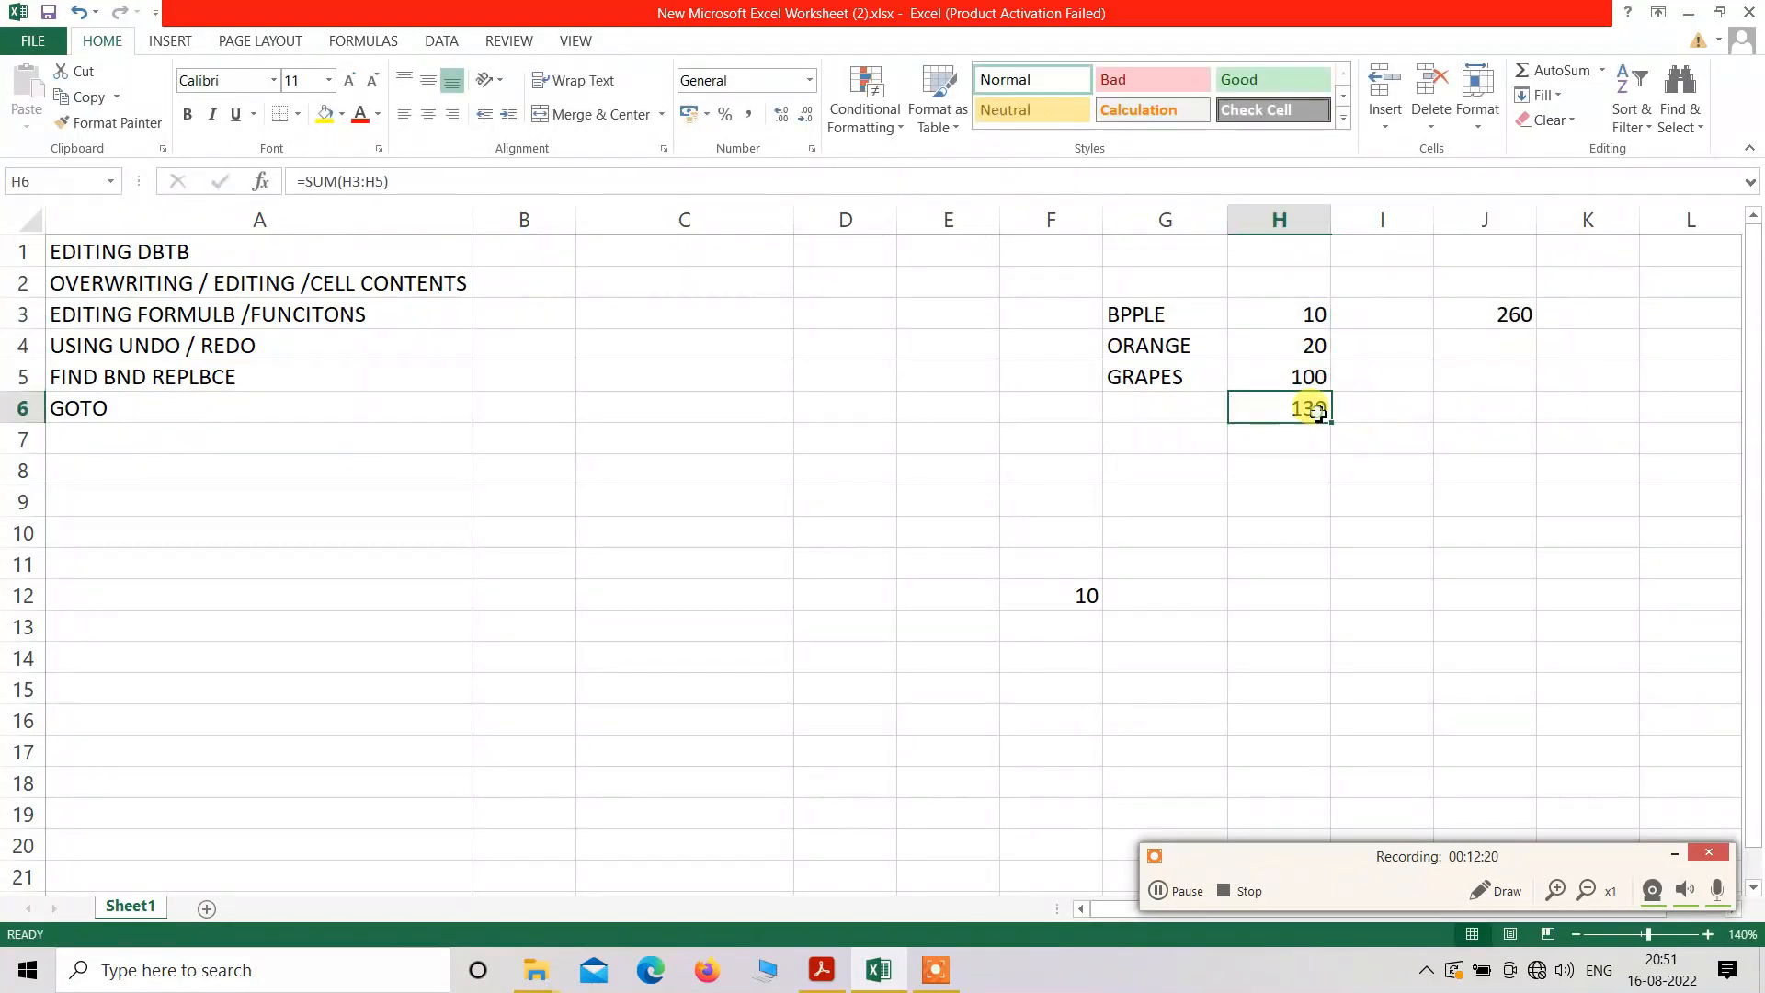
click(366, 181)
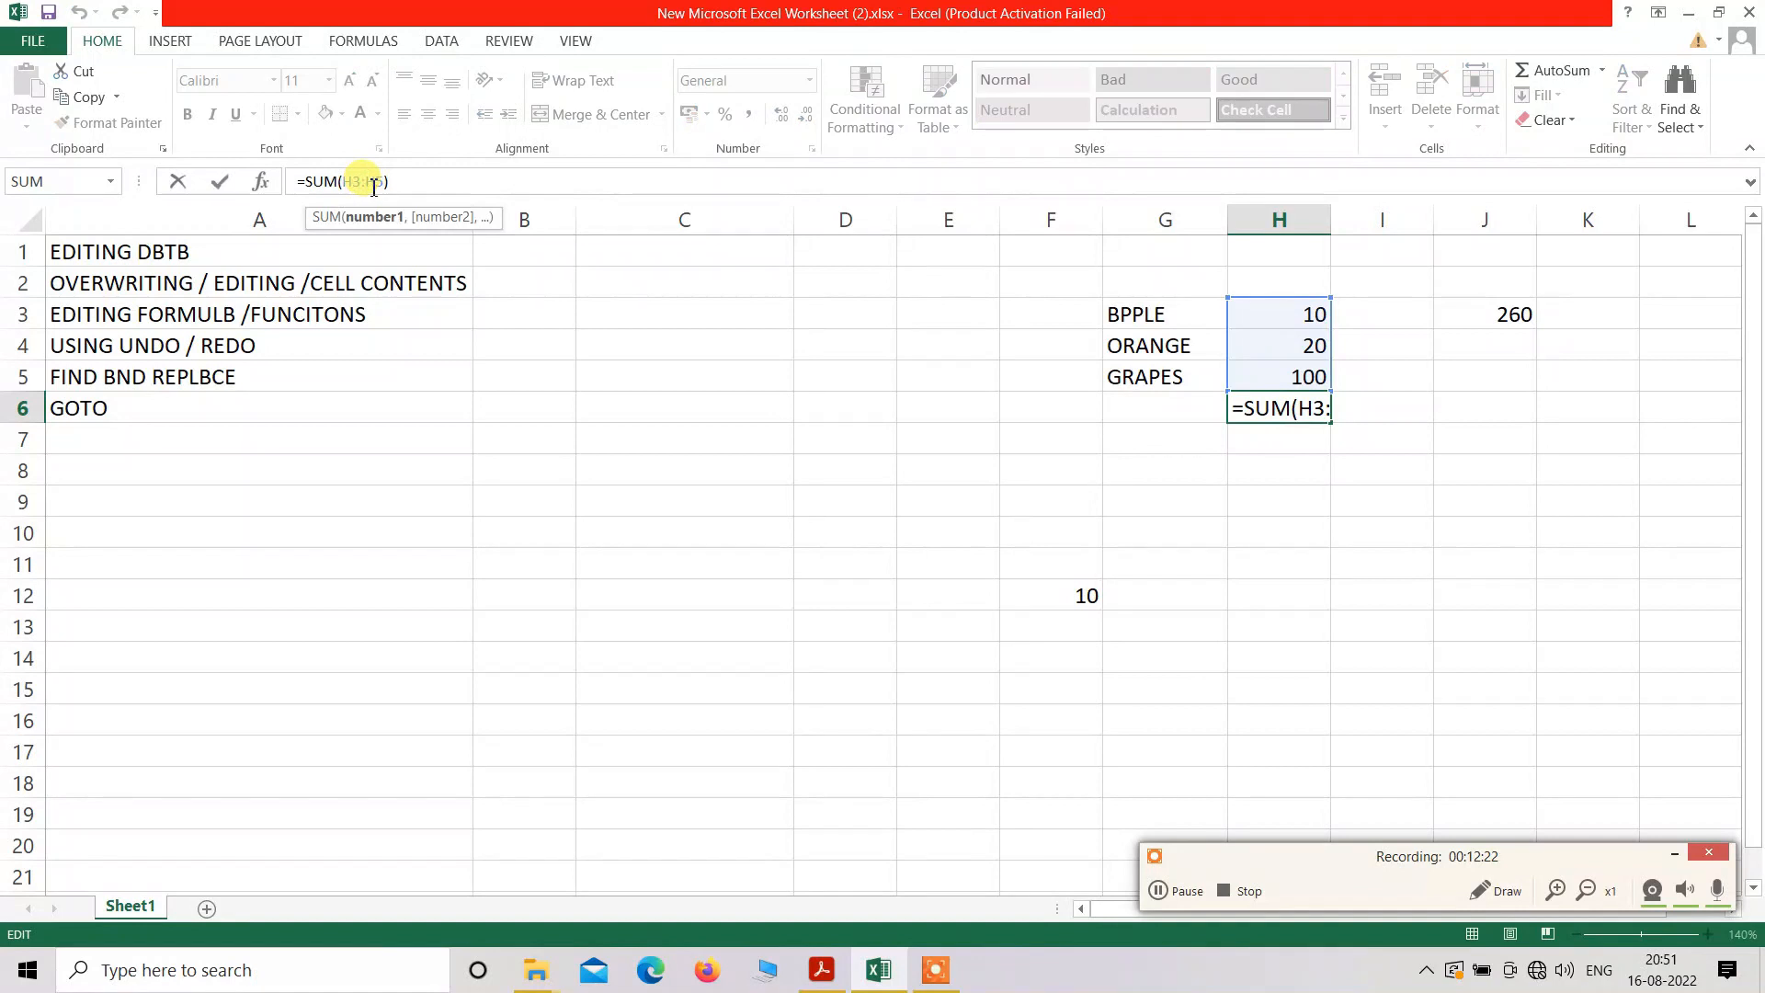
click(1512, 312)
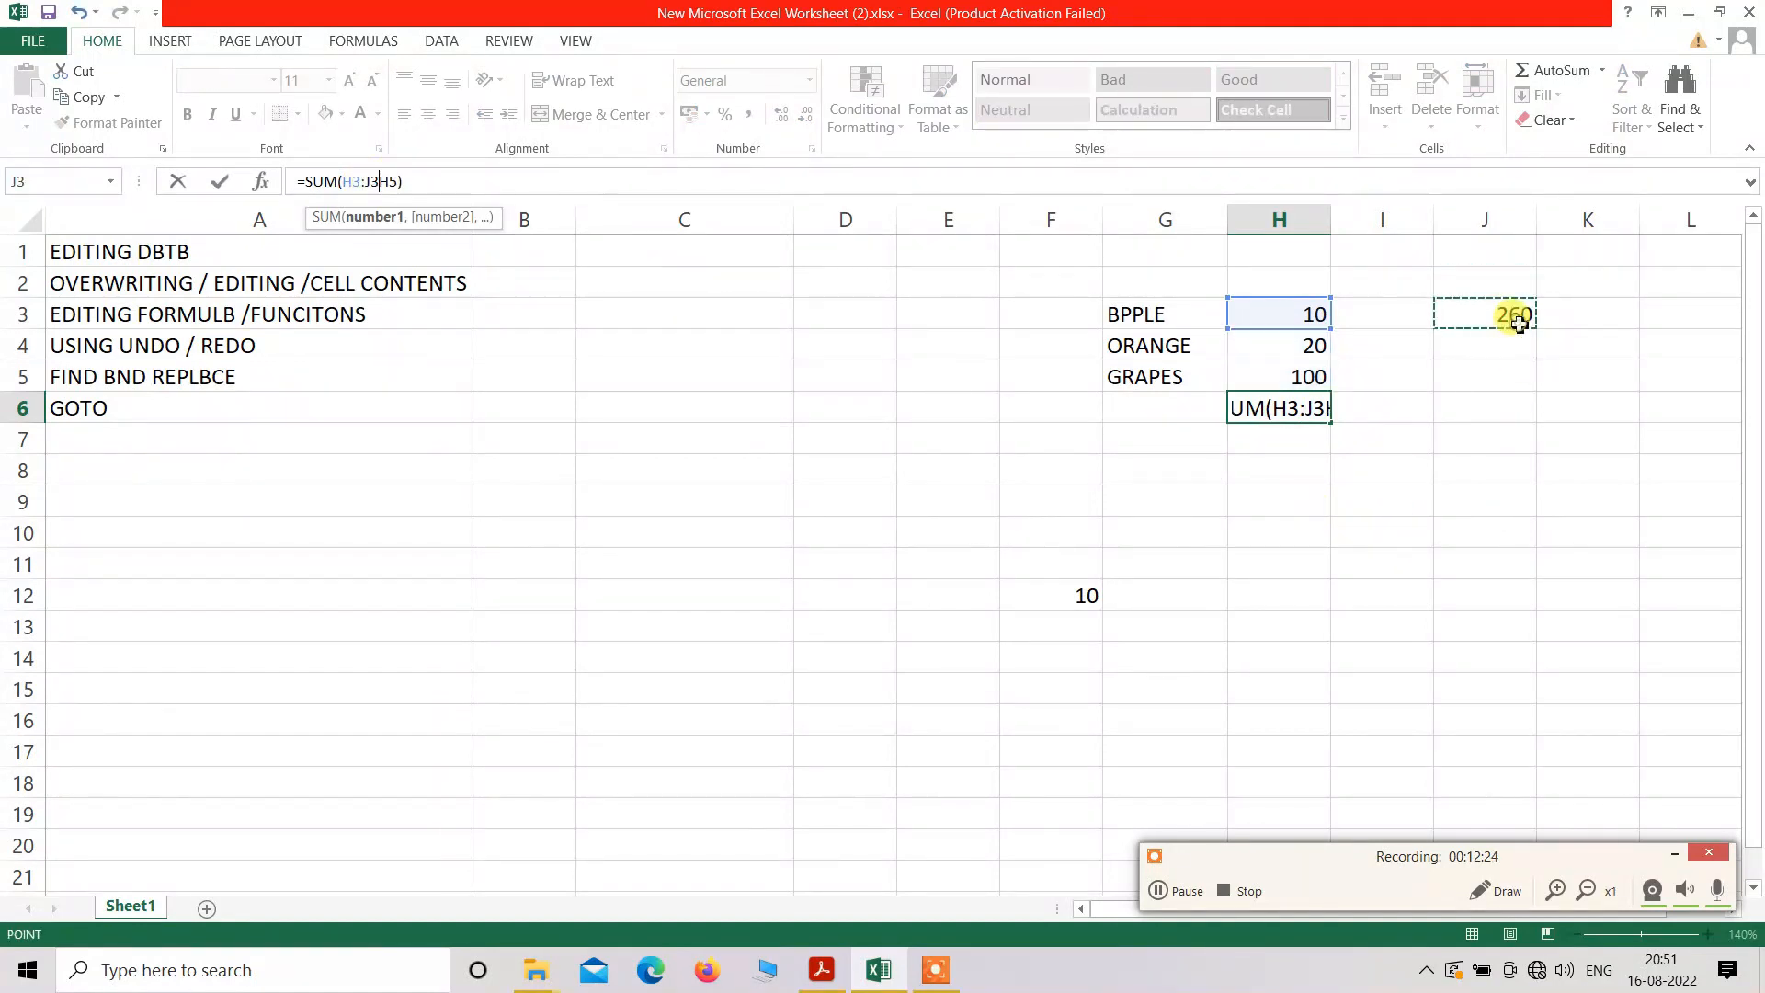
click(1512, 402)
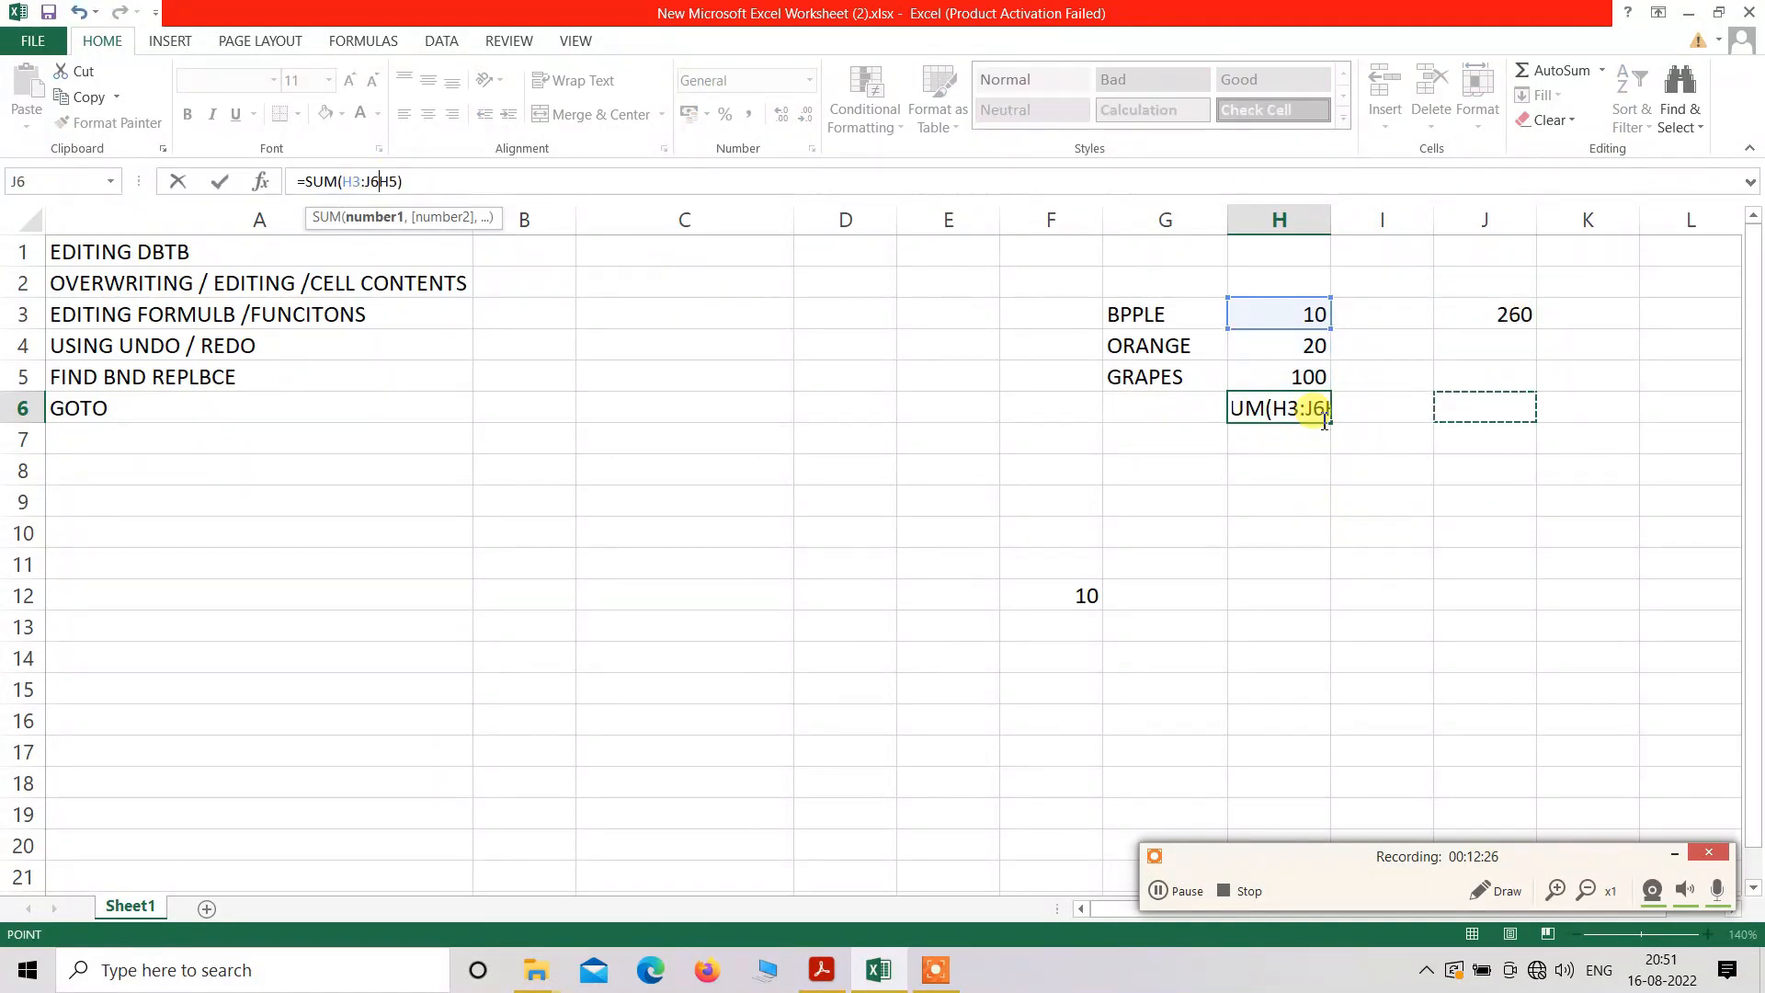
key(Return)
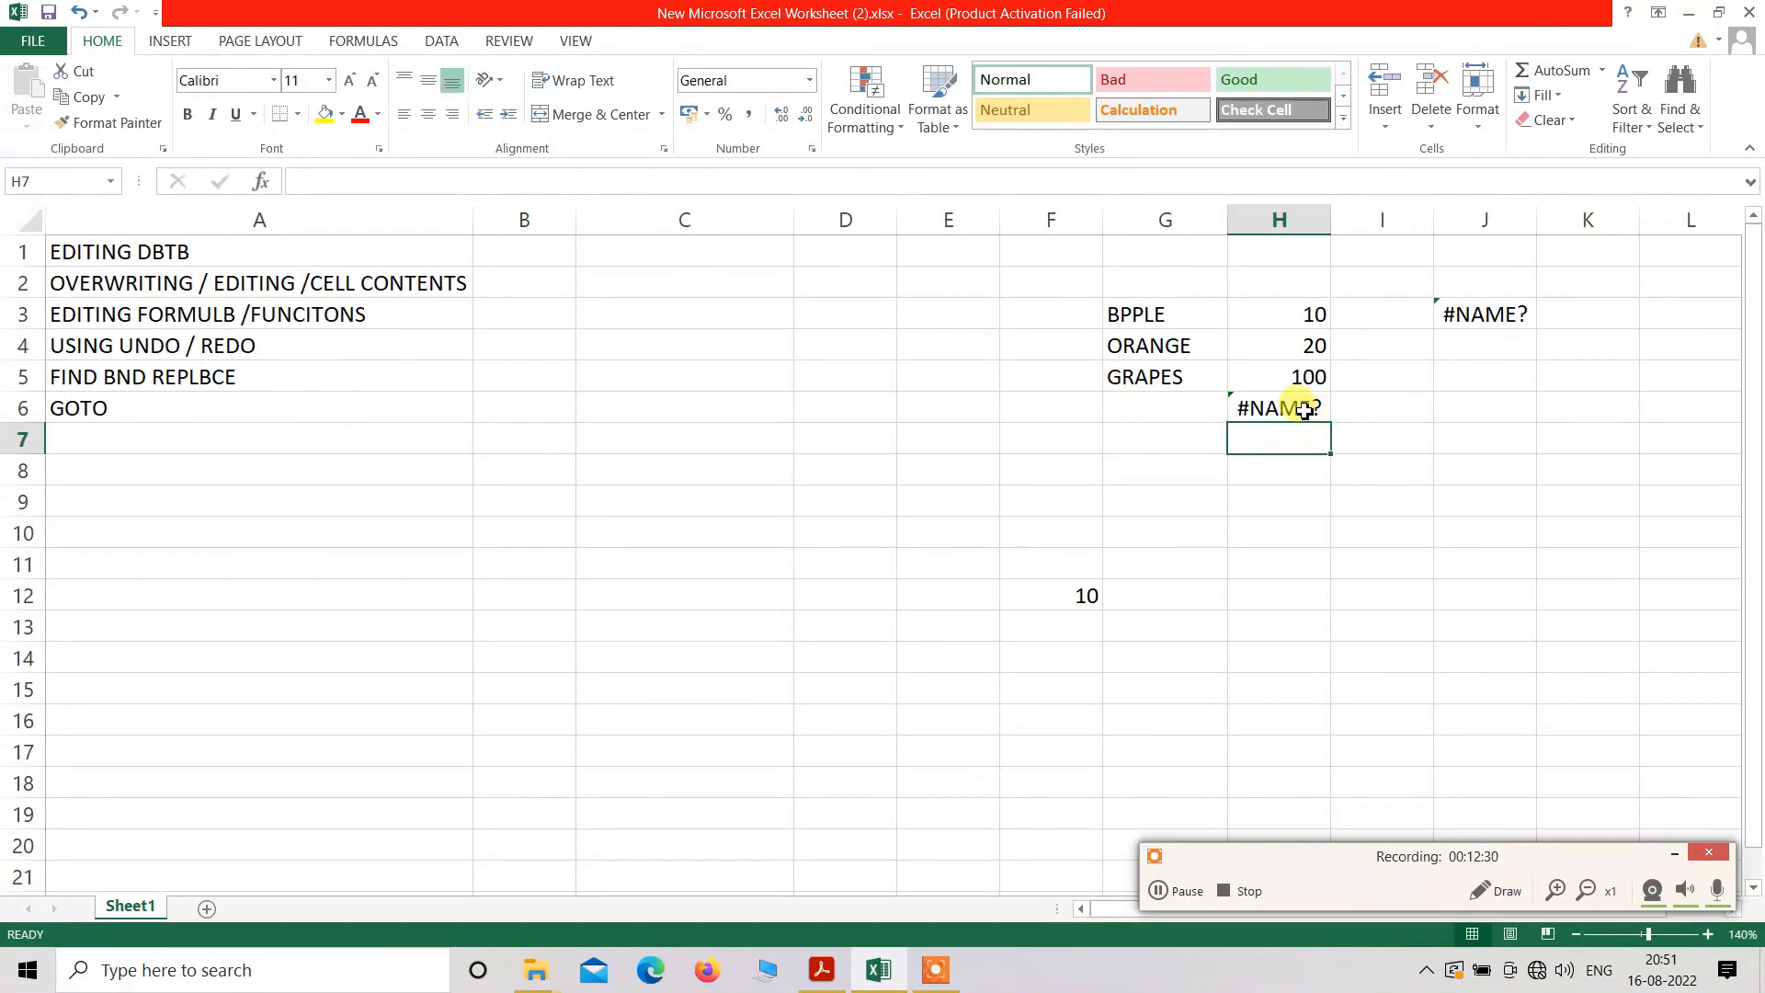
- Change the formula in cell H6 to =SUM(H3:J6) and dismiss the circular reference warning
click(1305, 410)
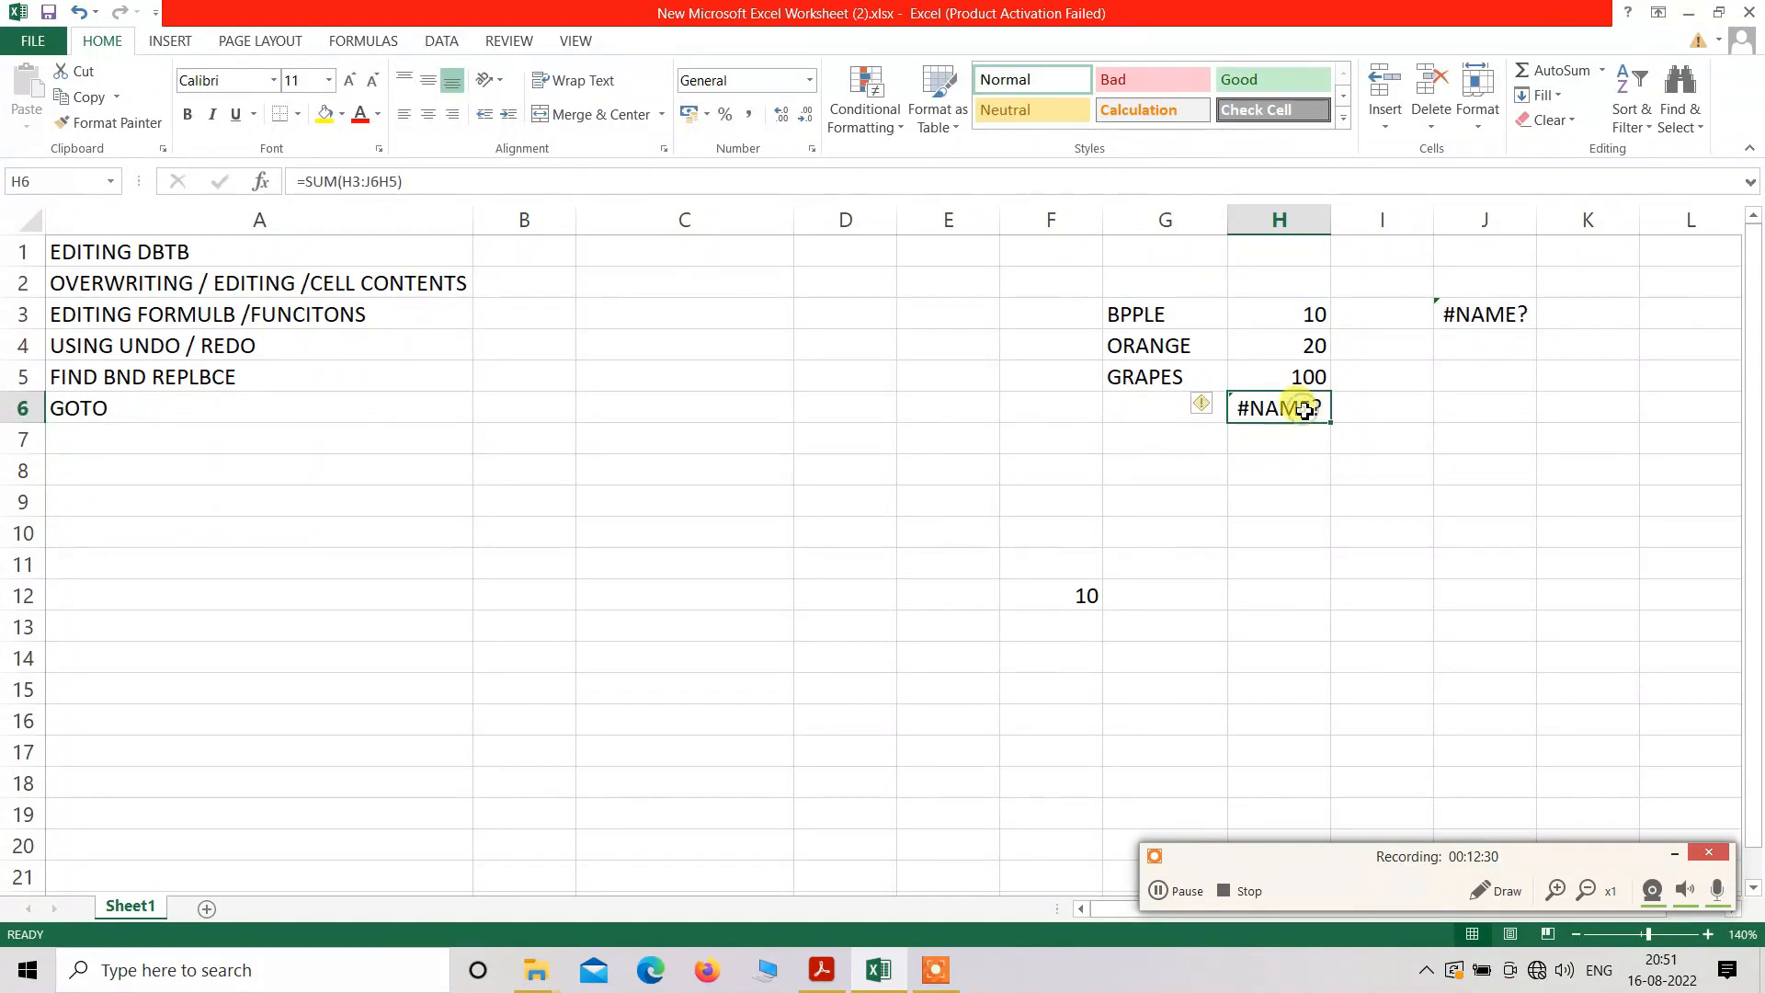
click(400, 183)
key(BackSpace)
key(BackSpace)
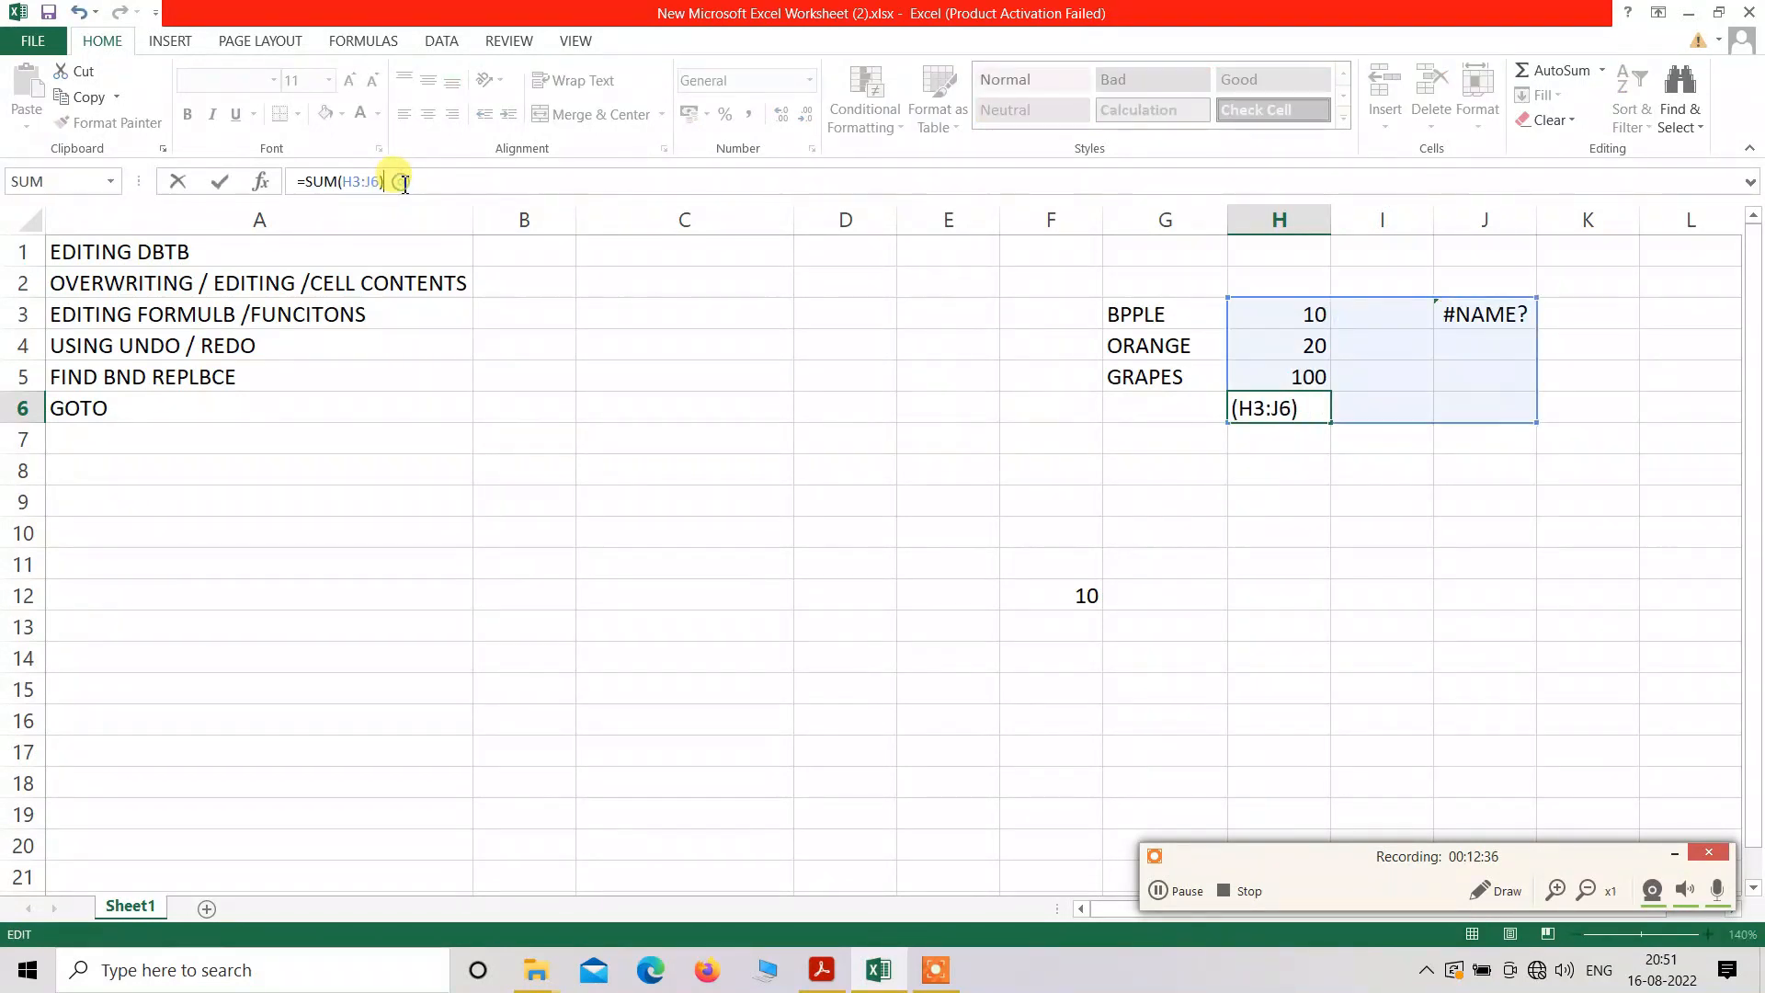
key(Return)
click(826, 546)
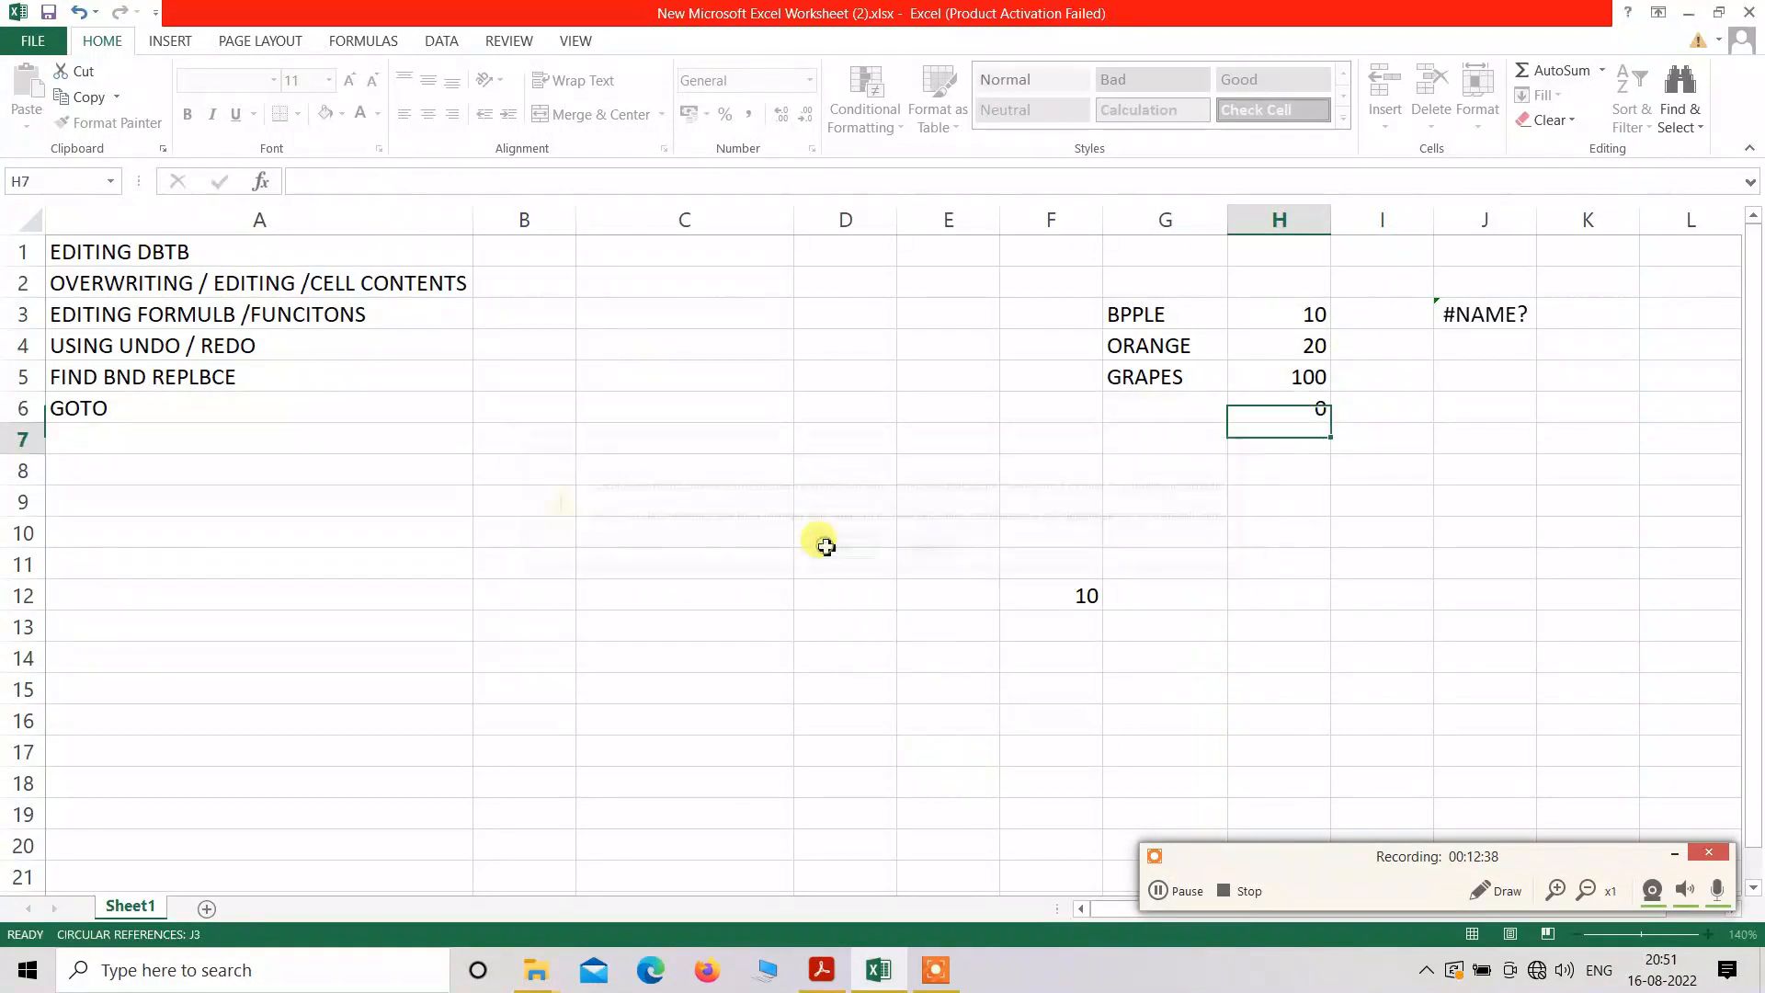
- Delete the formula from cell J3
click(1489, 317)
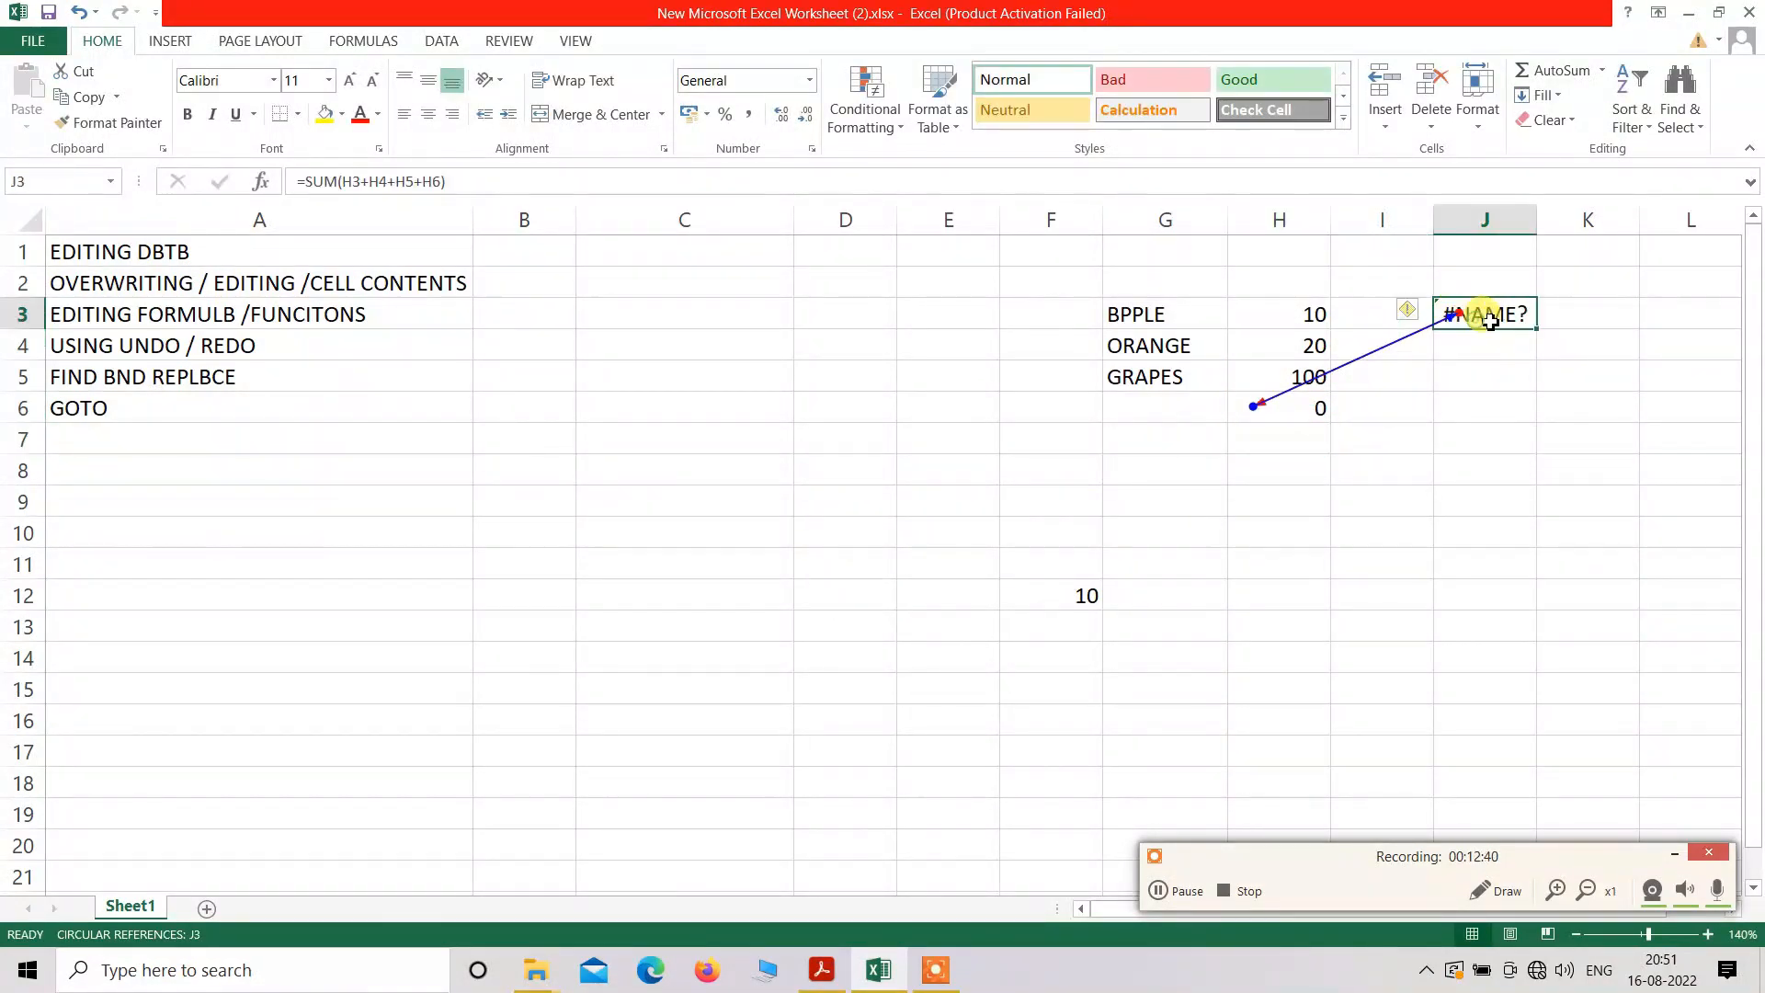
key(Delete)
click(1383, 496)
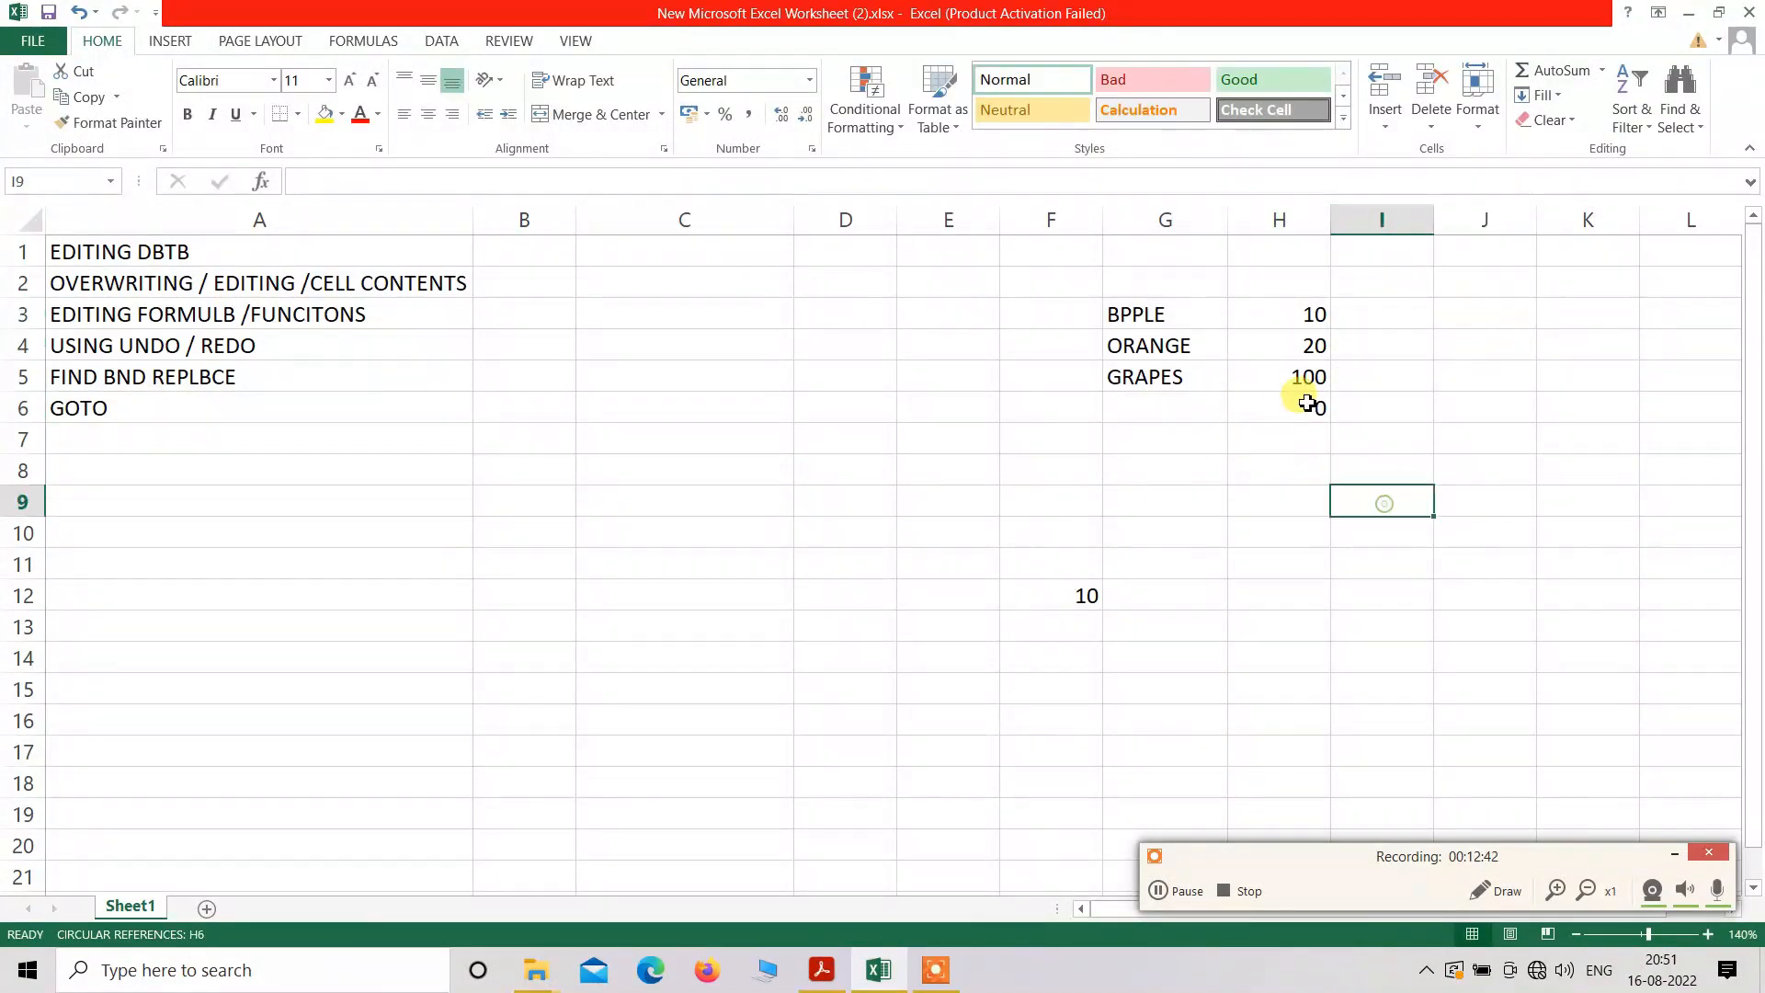
- Erase the whole formula from cell H6 through the formula bar, leaving the cell empty
click(1307, 405)
click(408, 180)
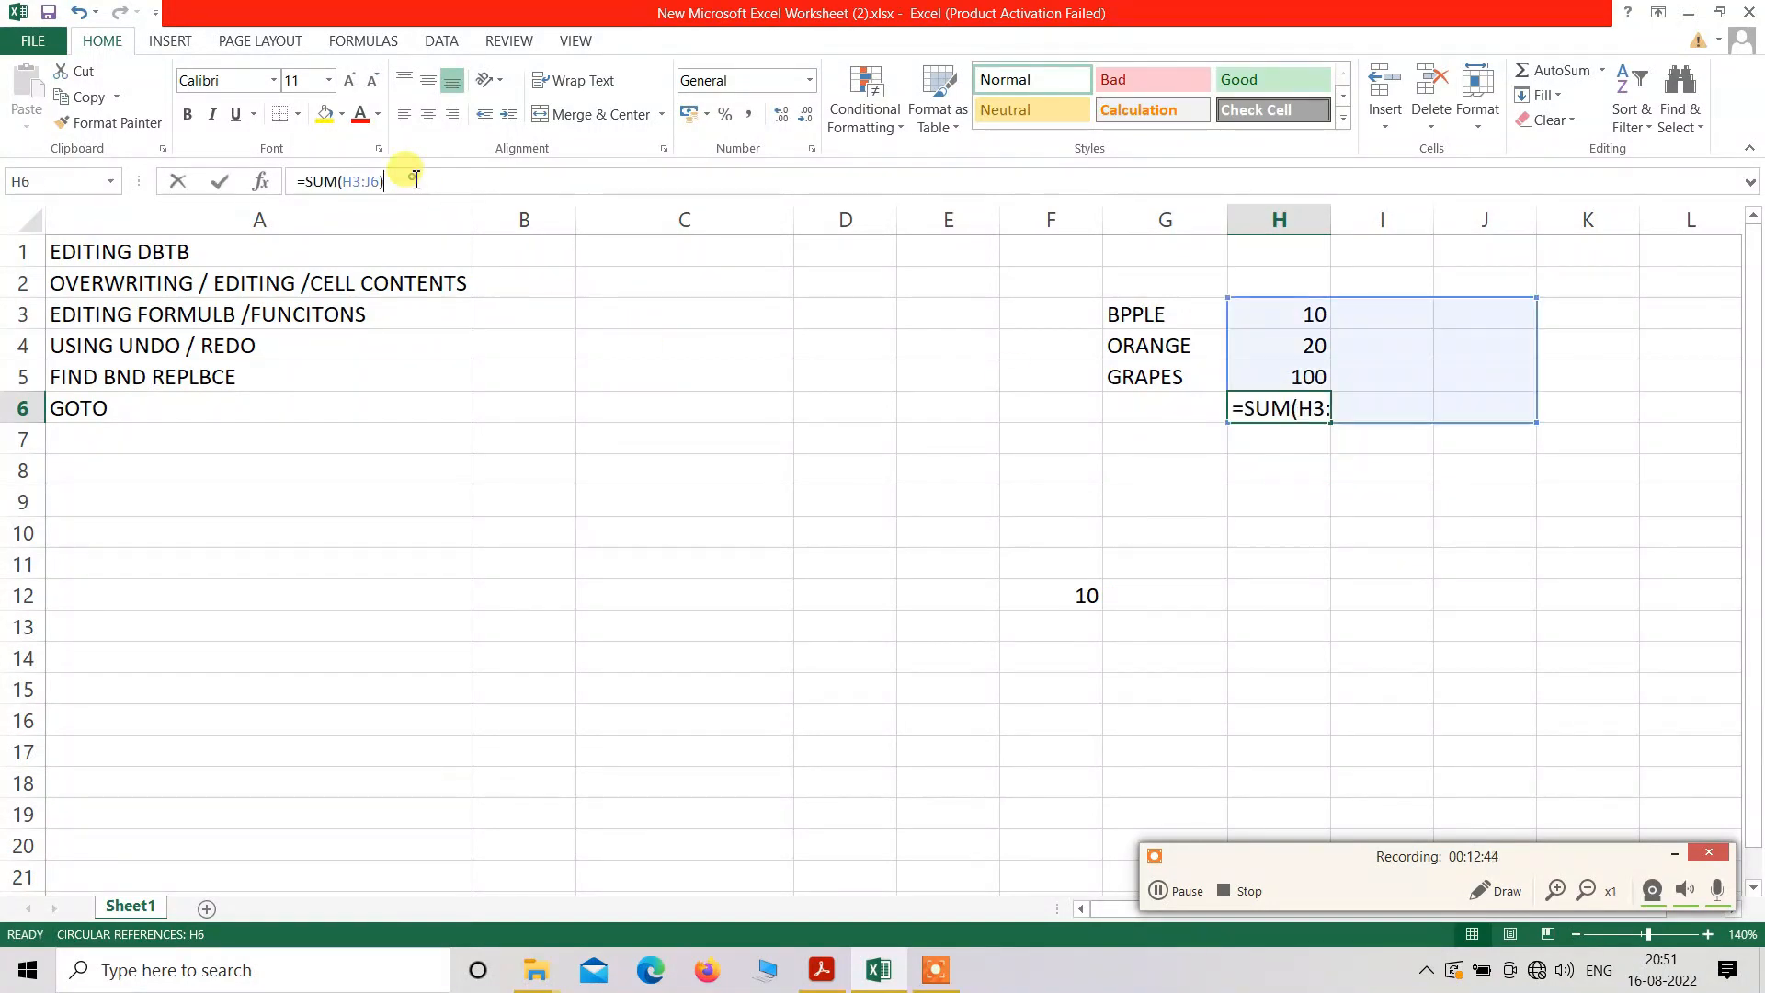
key(BackSpace)
key(BackSpace)
key(BackSpace)
key(BackSpace)
key(BackSpace)
key(BackSpace)
key(BackSpace)
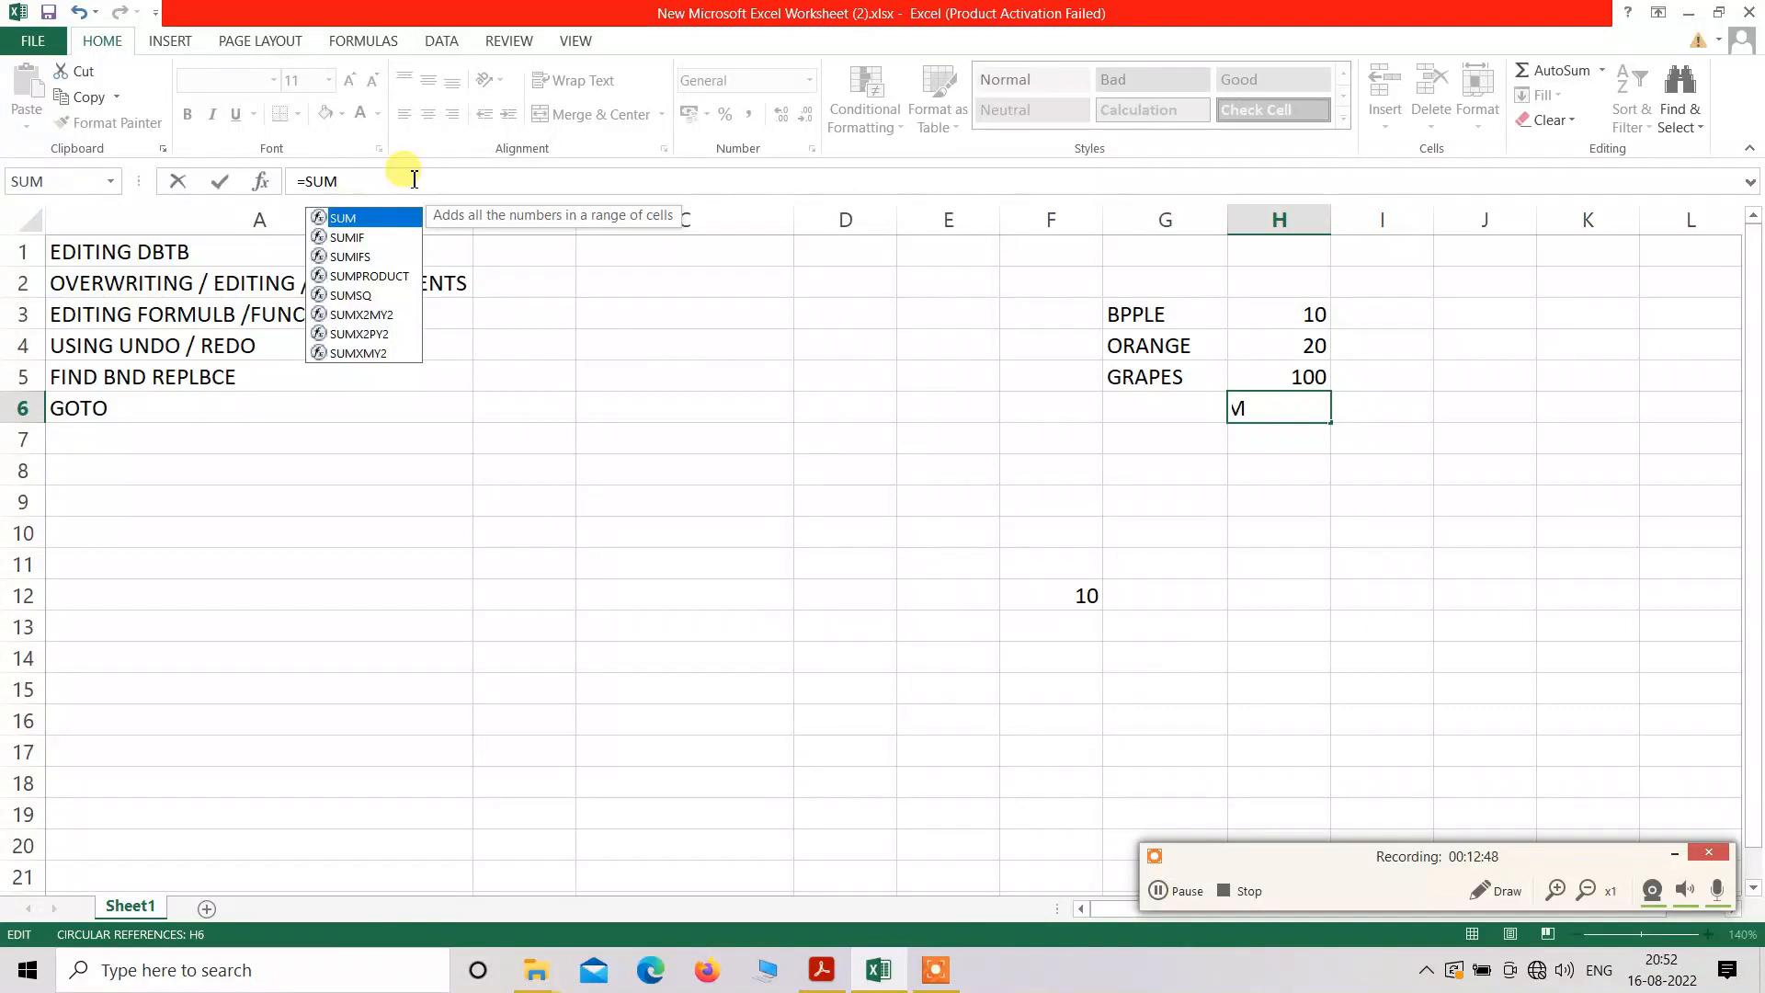
key(BackSpace)
key(BackSpace)
key(BackSpace)
key(BackSpace)
click(1037, 384)
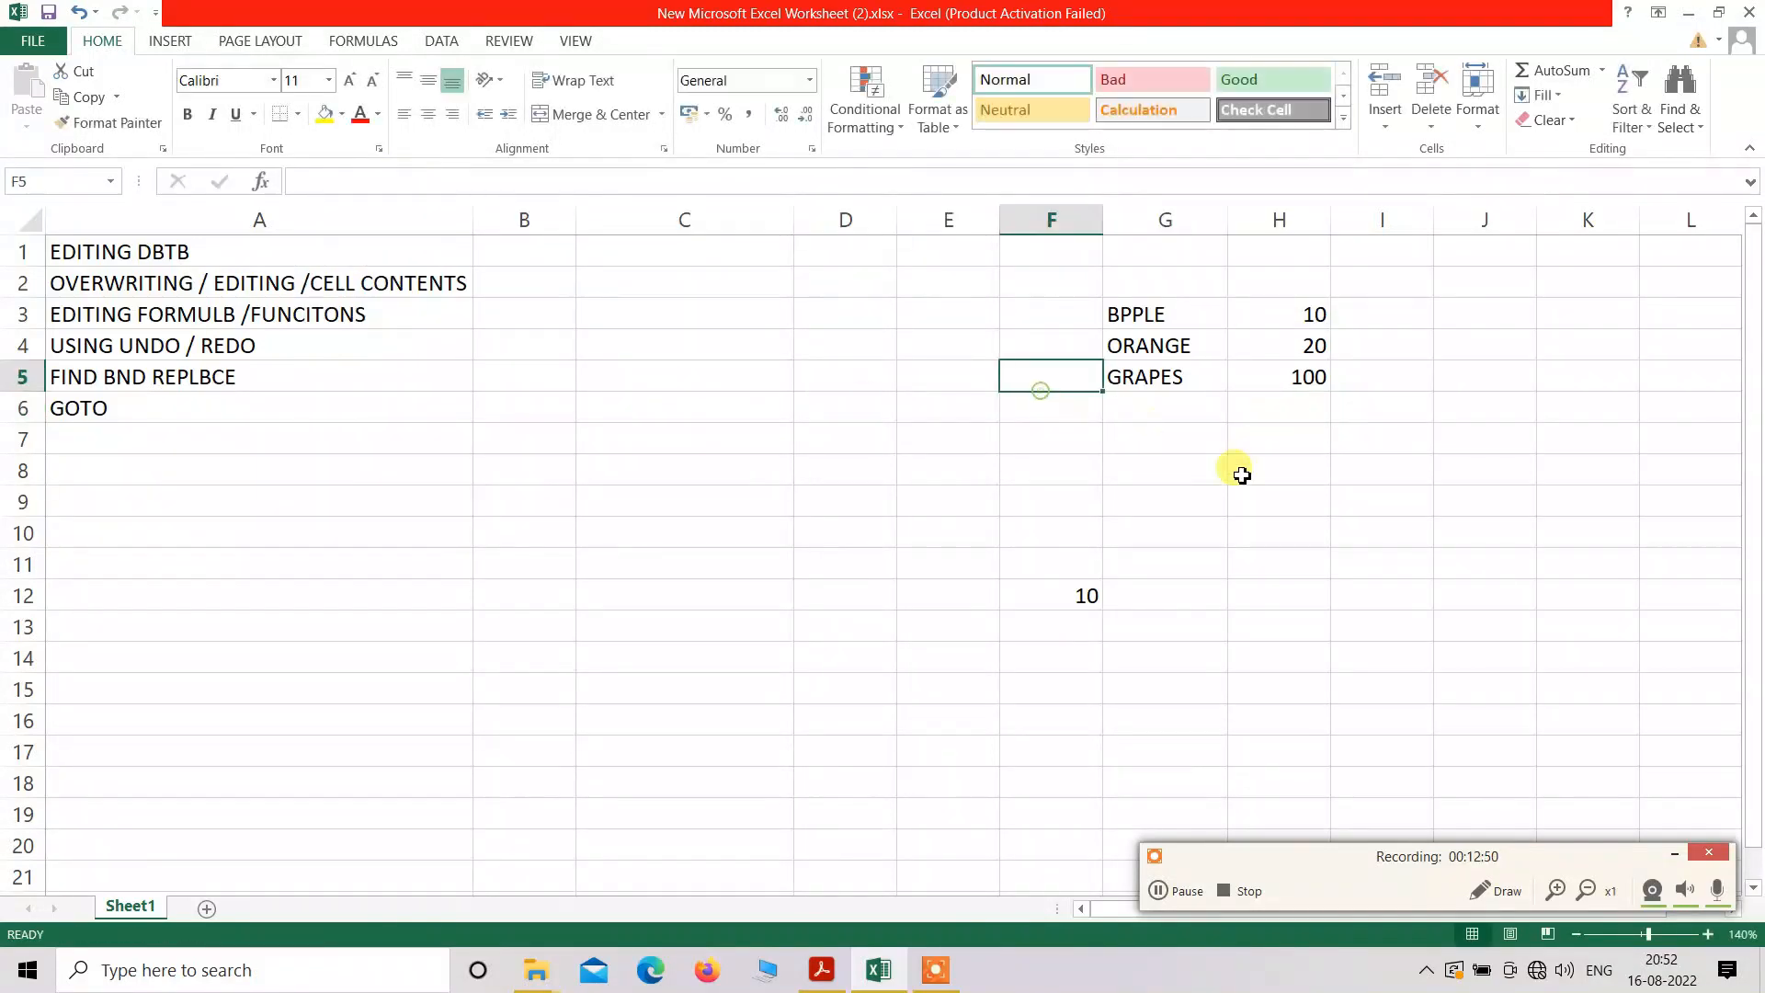
- Total the quantities again in cell H6 with AutoSum as =SUM(H3:H5), and reselect the cell
click(1299, 410)
click(1553, 70)
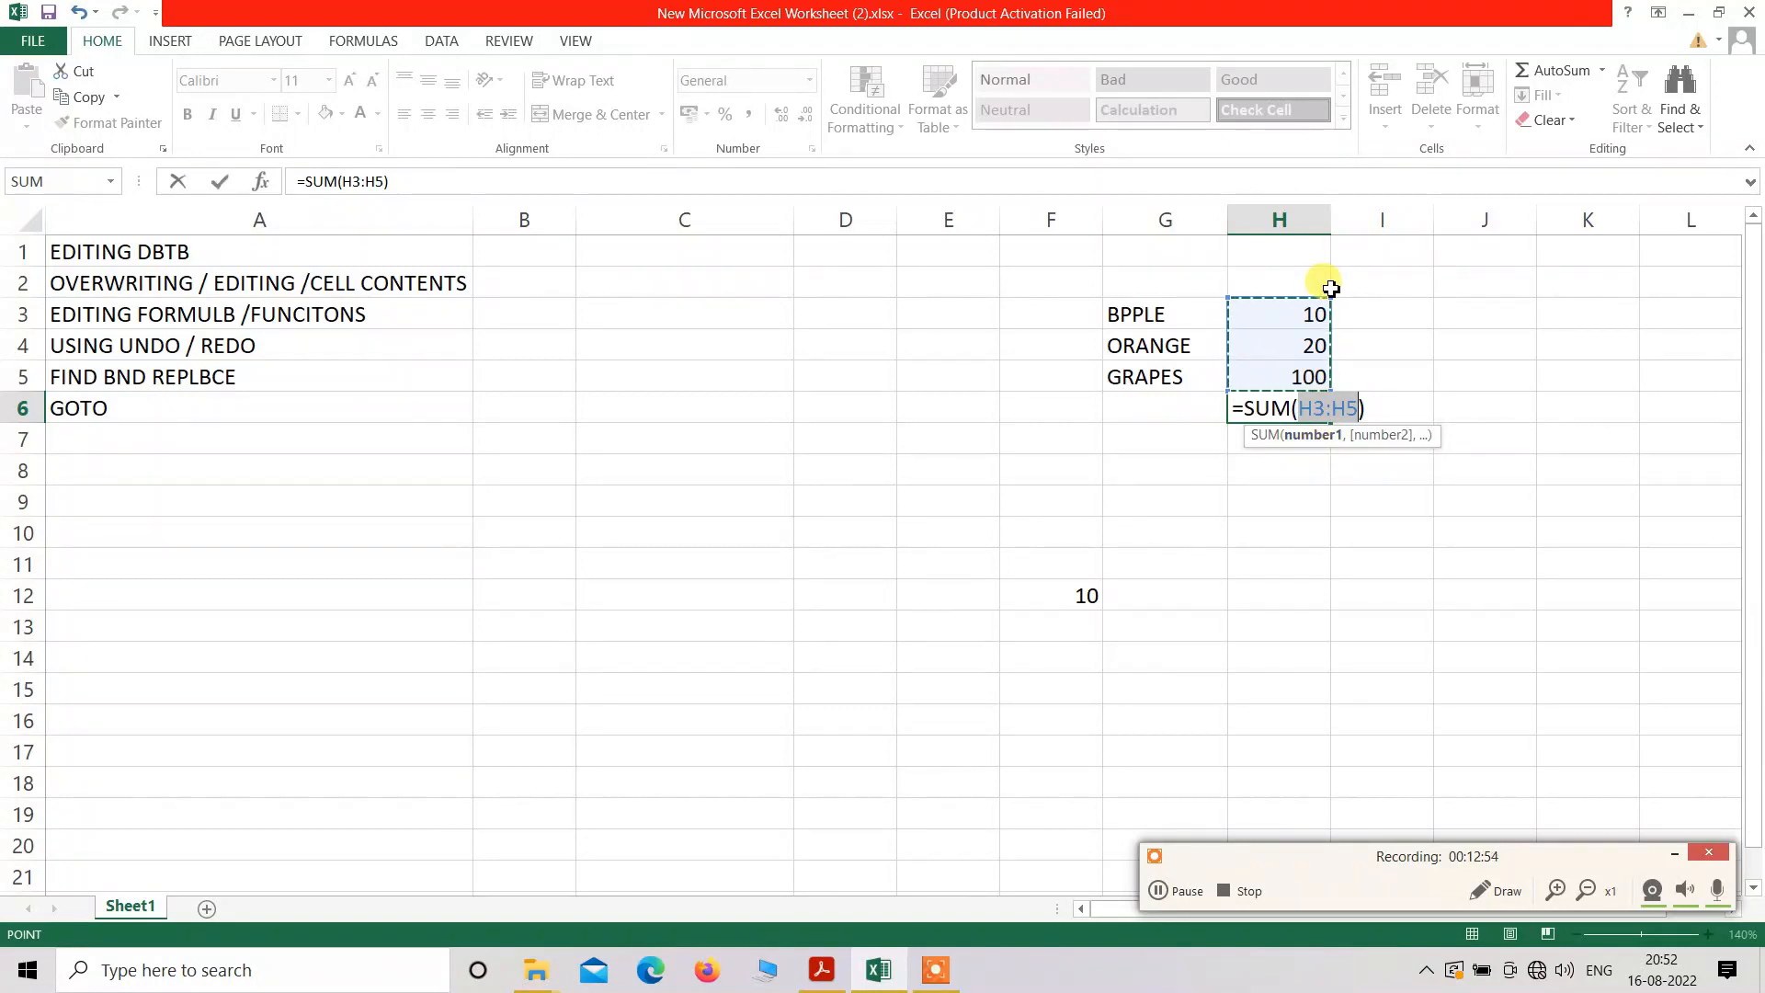
key(Return)
click(1313, 410)
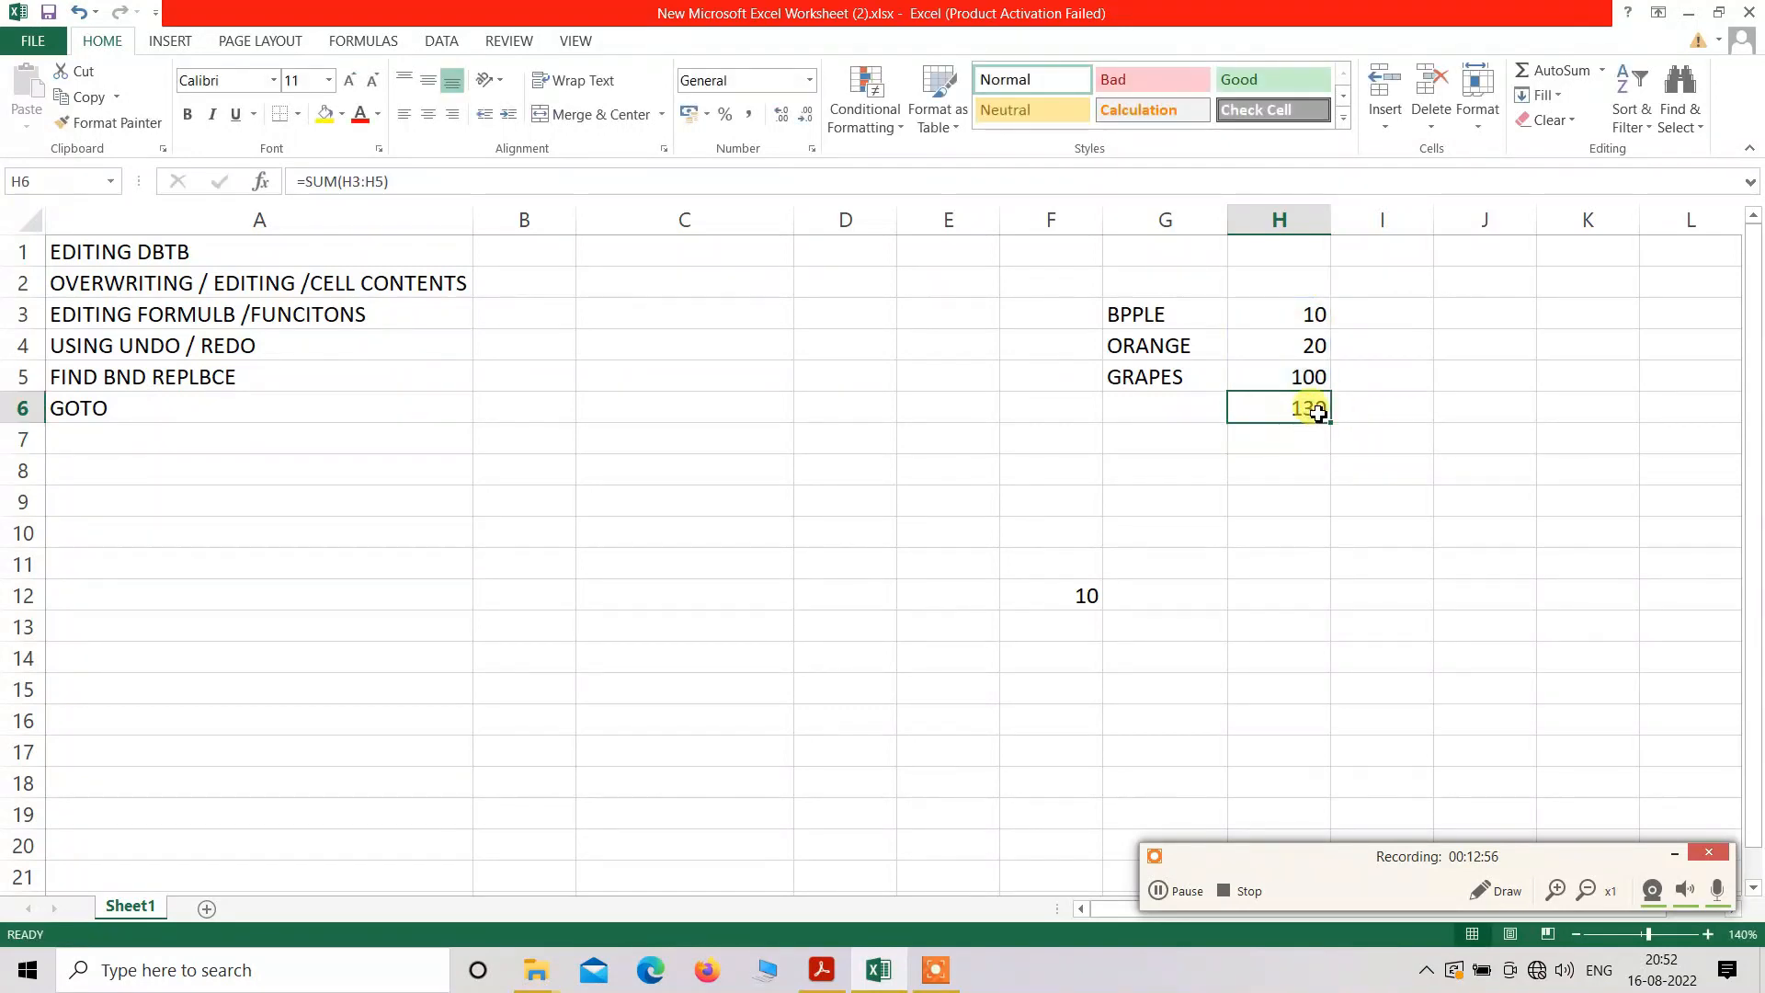
- Edit the H6 formula in the cell to =SUM(H3:H50) and dismiss the circular reference warning
double_click(1317, 411)
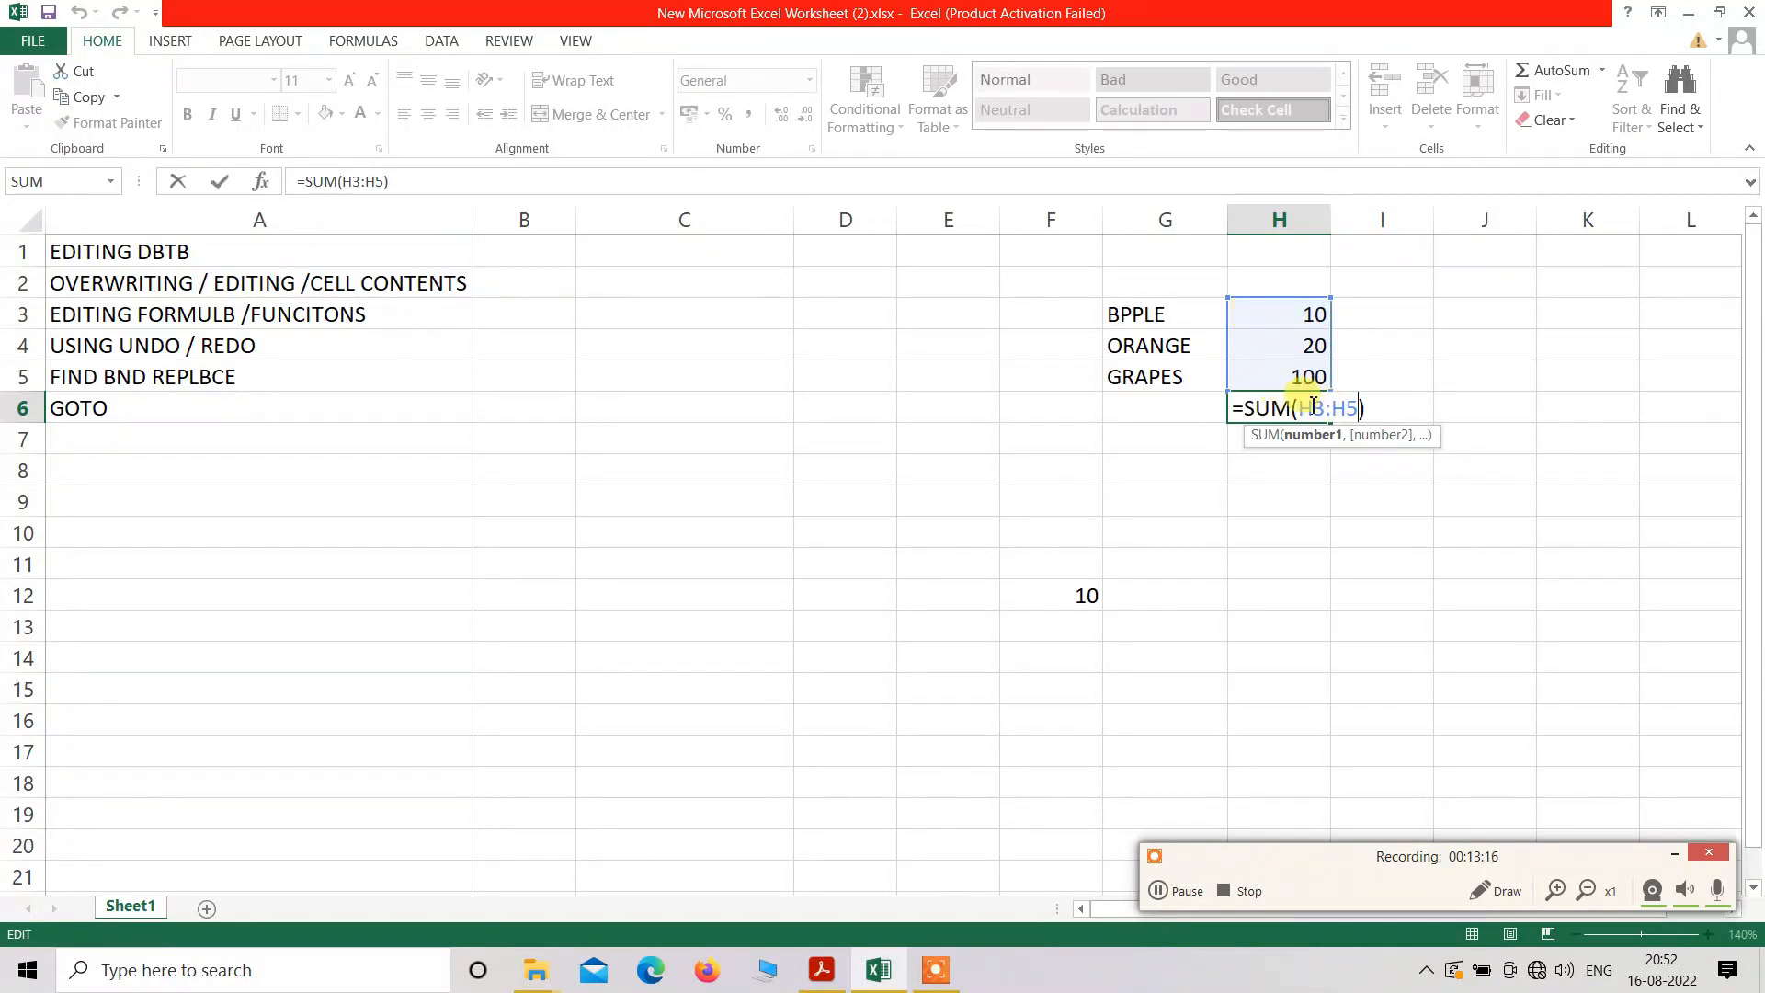
text(0)
click(1424, 406)
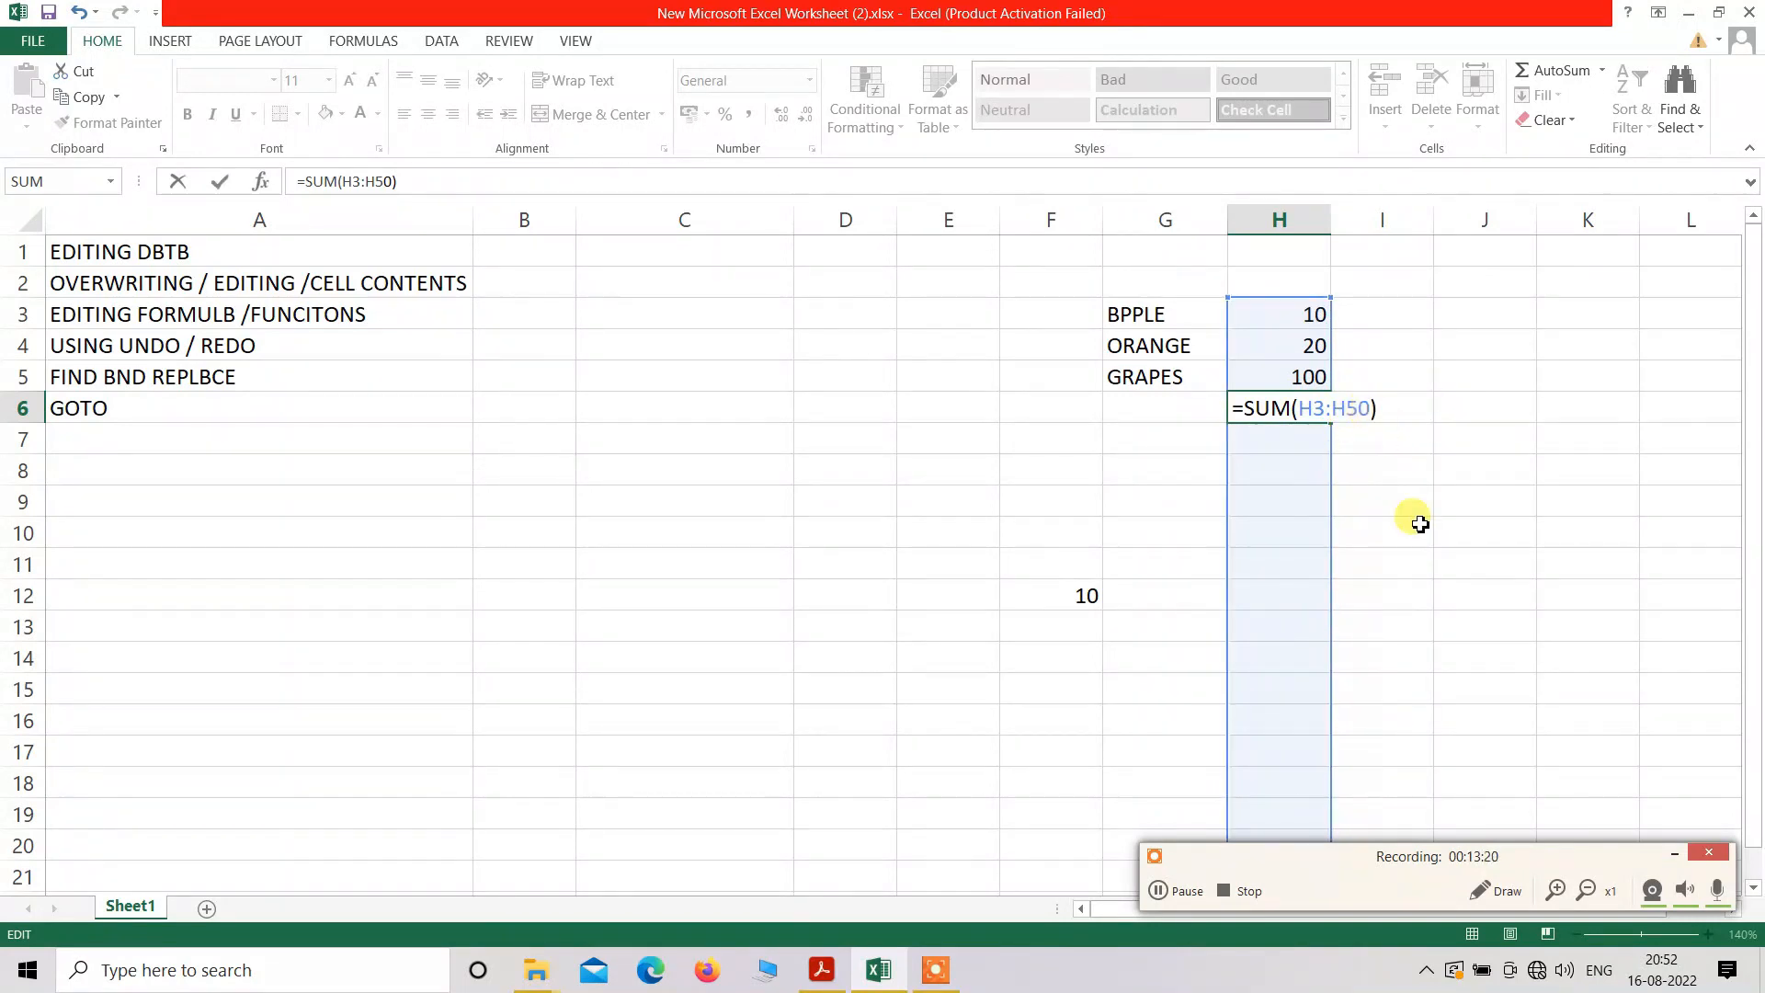
key(Return)
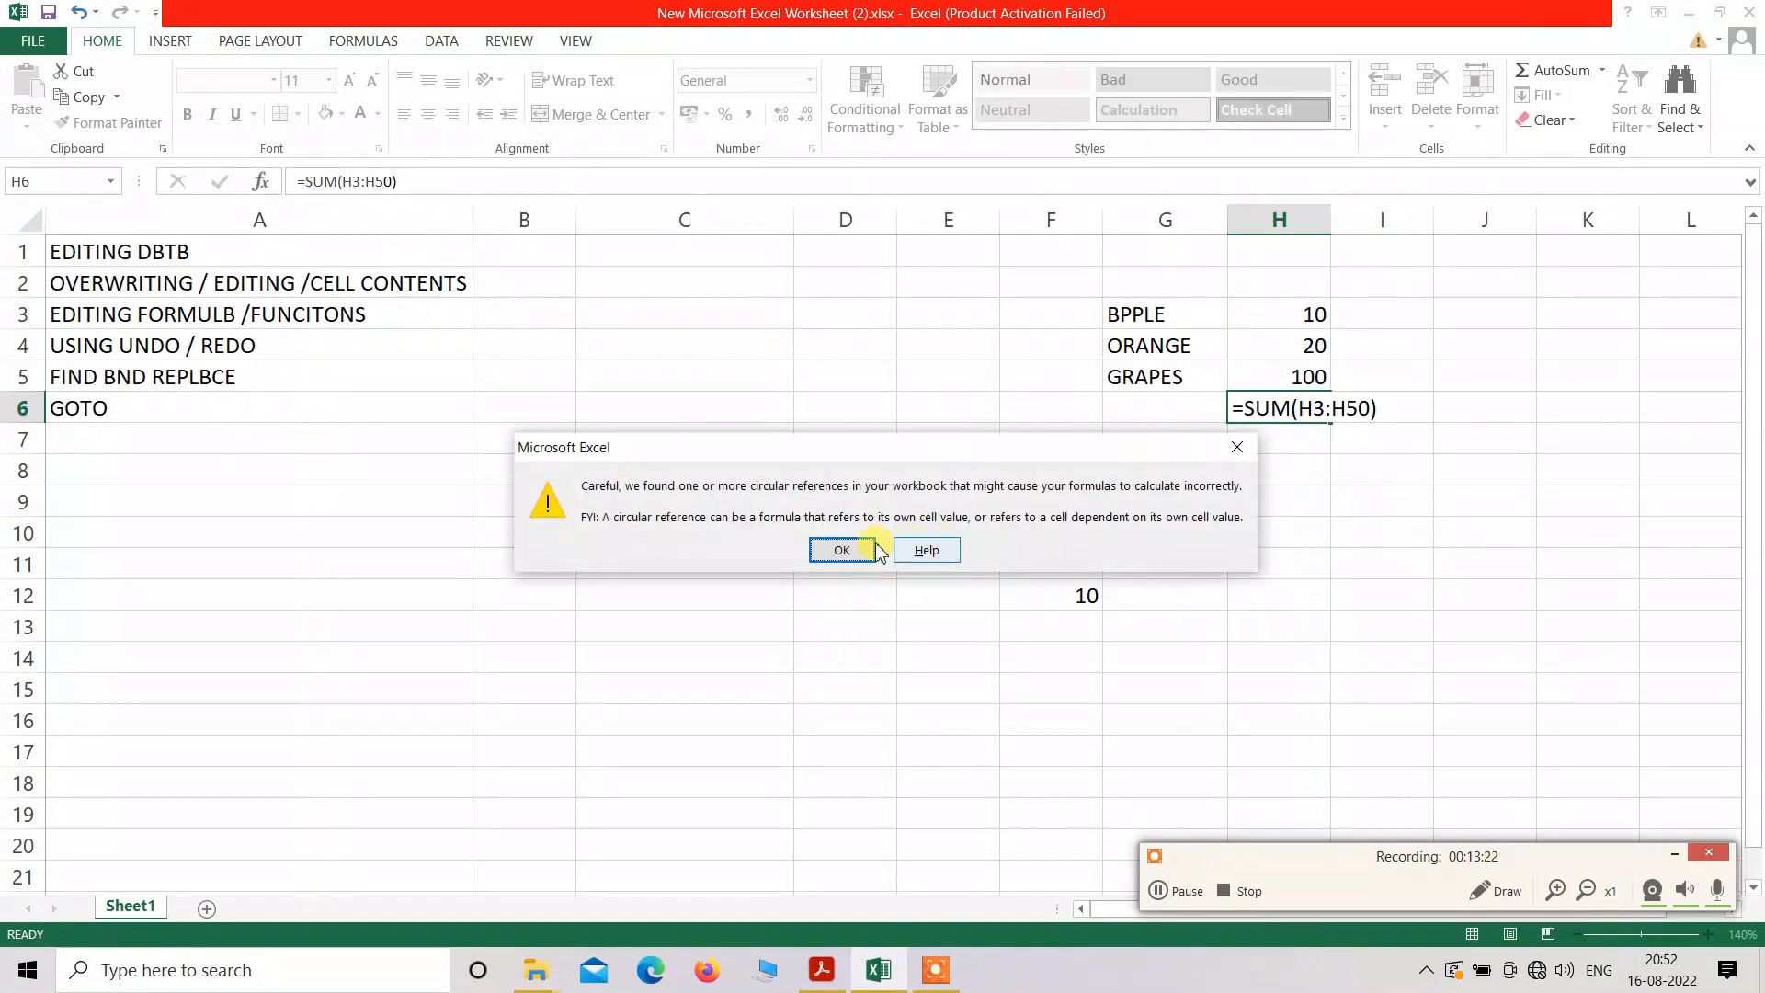
click(839, 548)
click(1442, 482)
click(1314, 438)
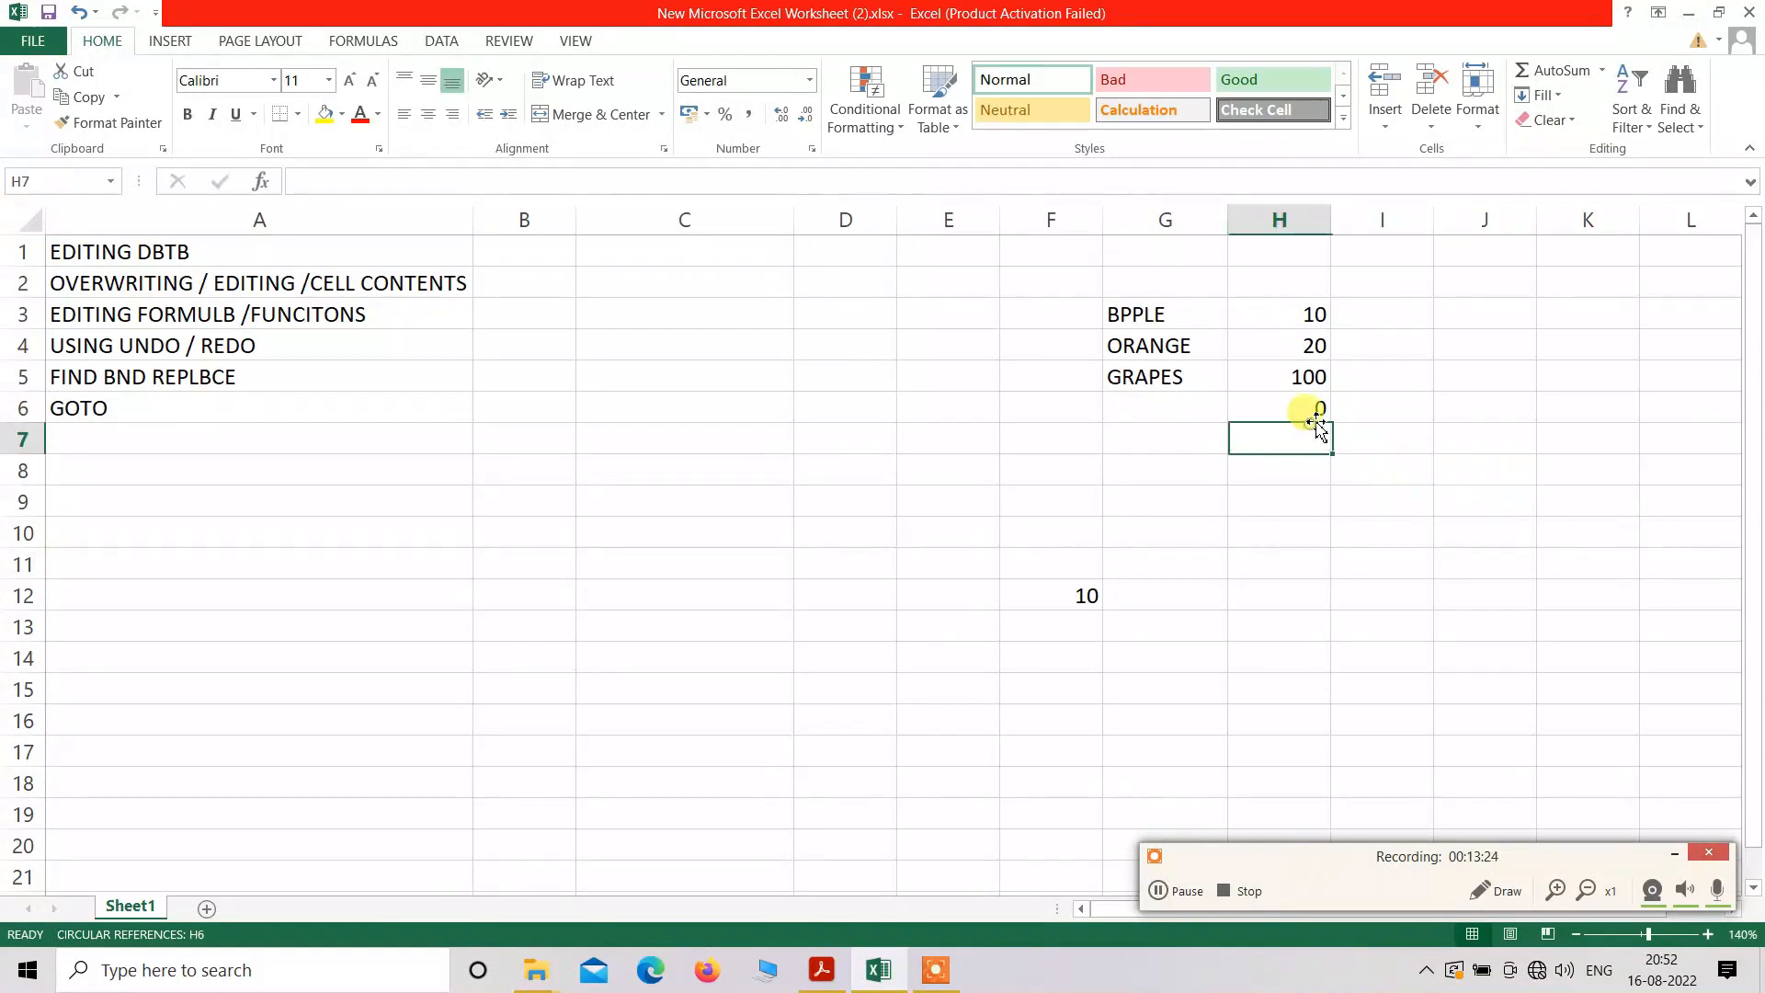
- Correct the formula in cell H6 to =SUM(H3:H5) through the formula bar
click(1313, 411)
click(1316, 364)
click(1304, 412)
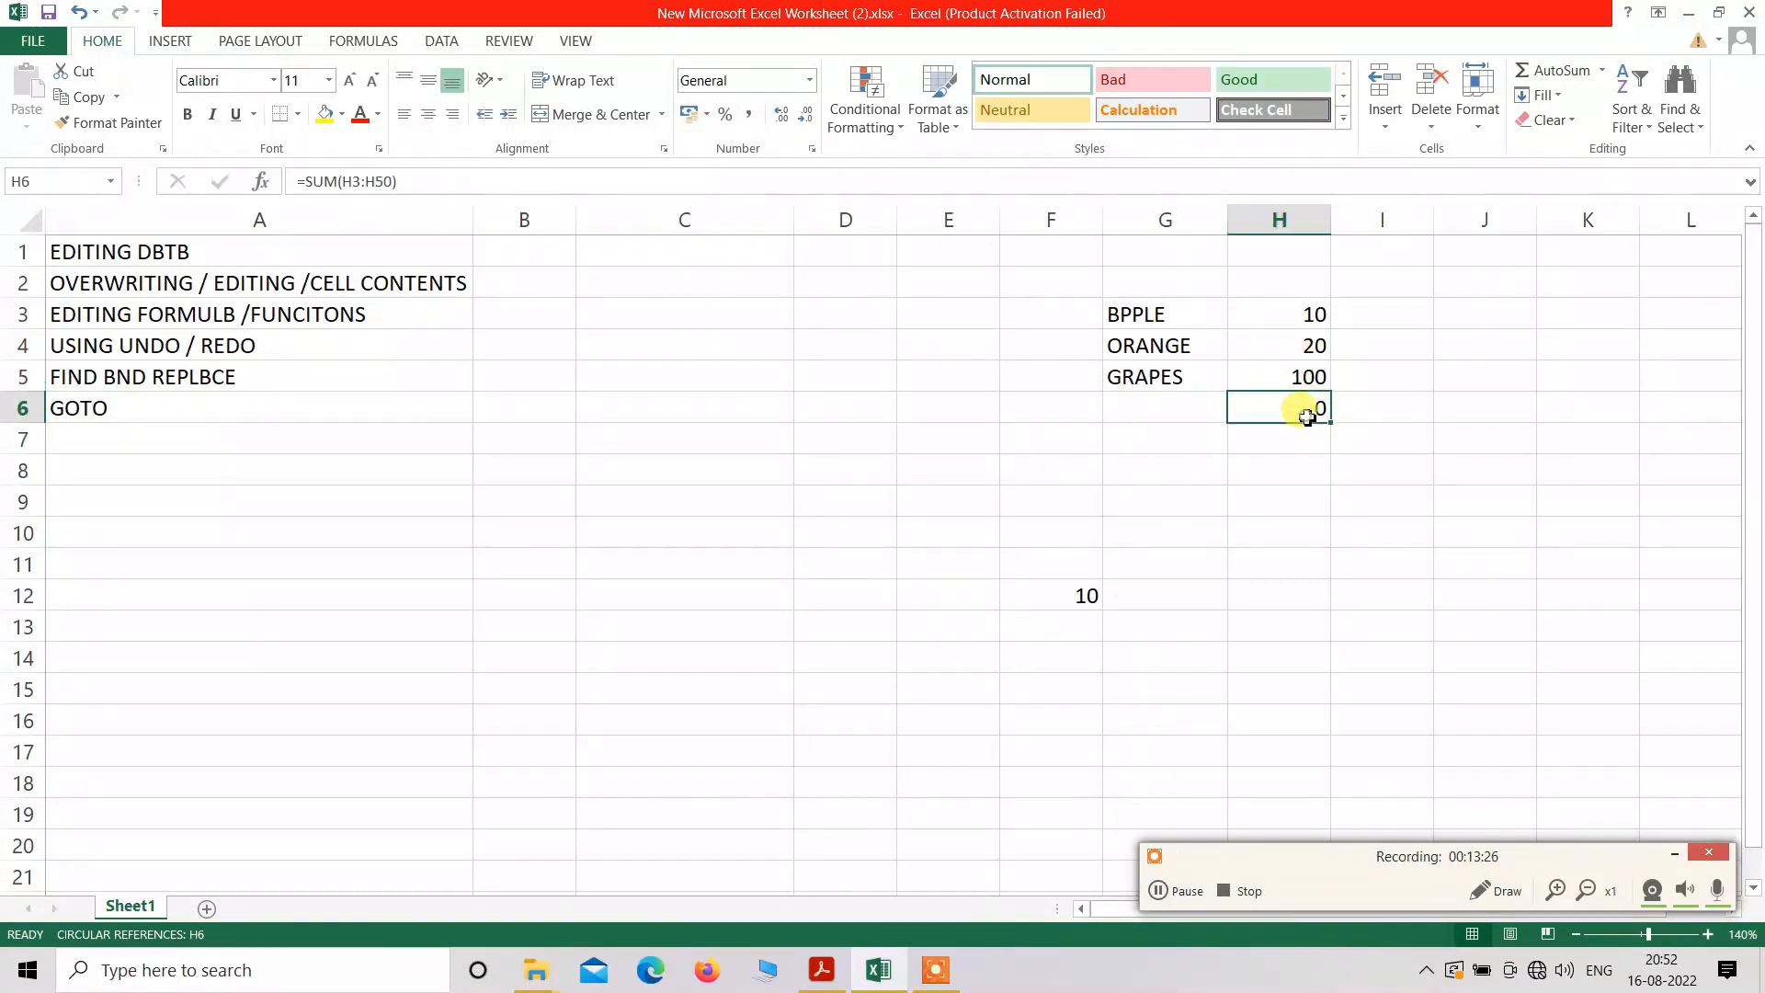
click(380, 182)
key(BackSpace)
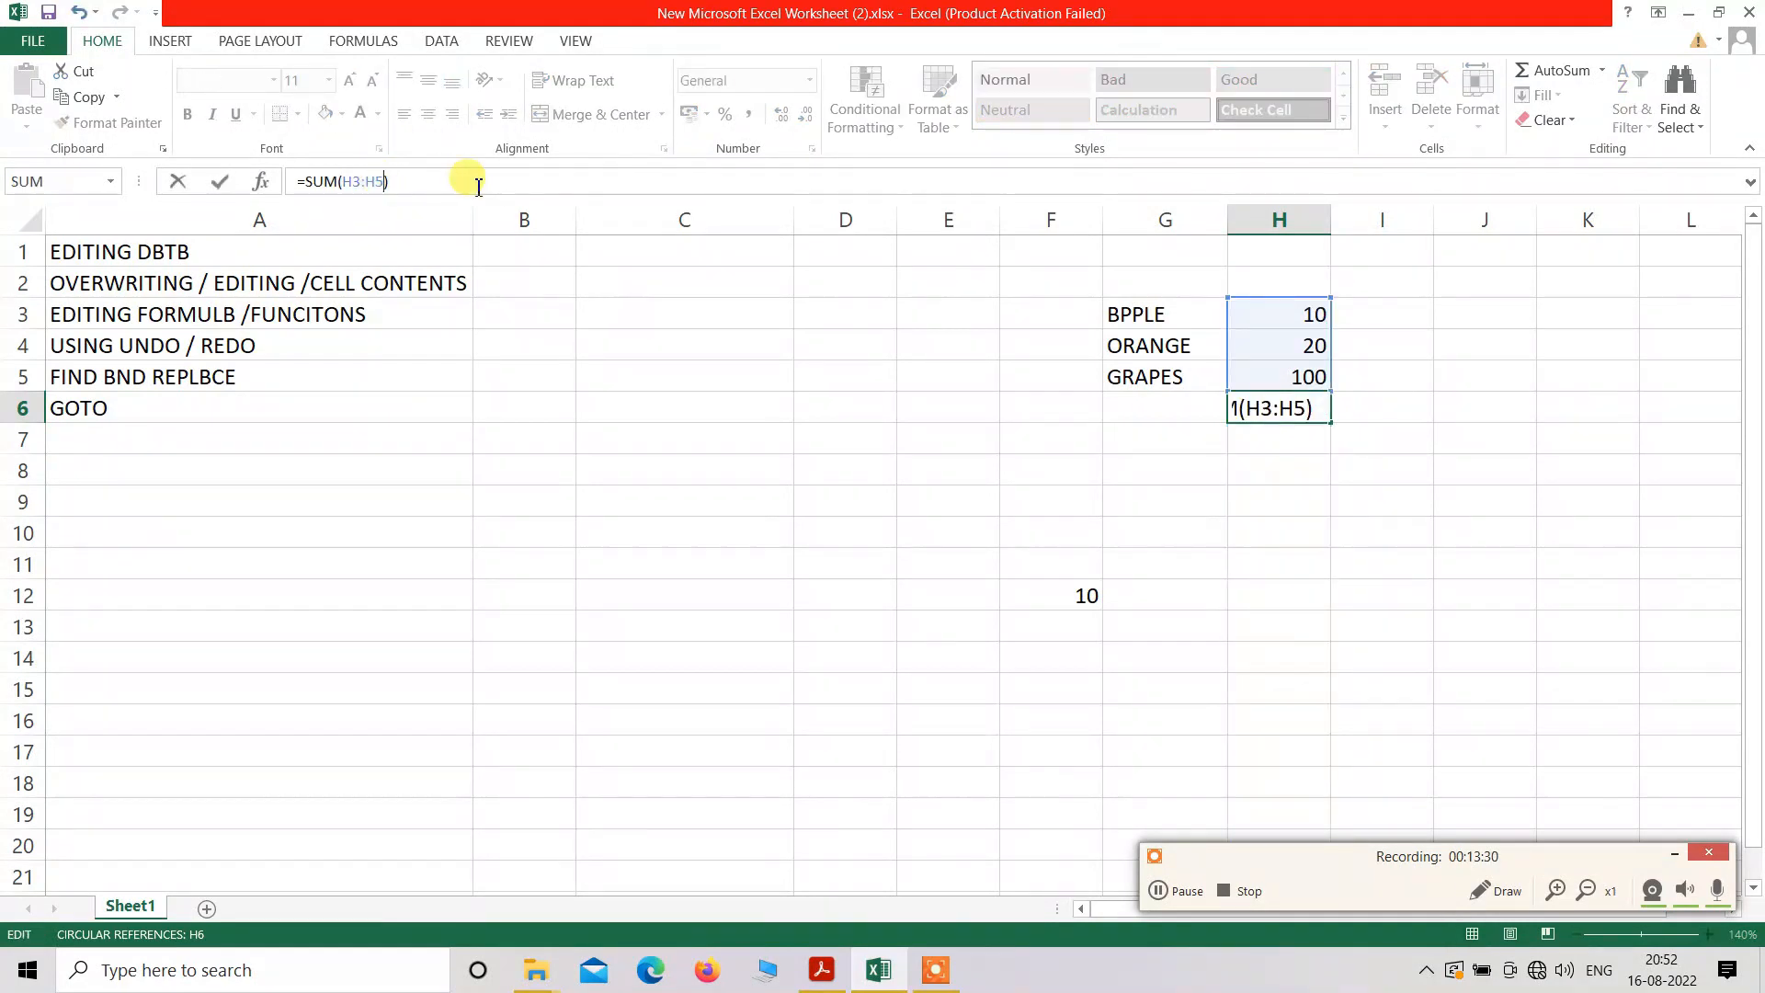
key(Return)
click(1554, 620)
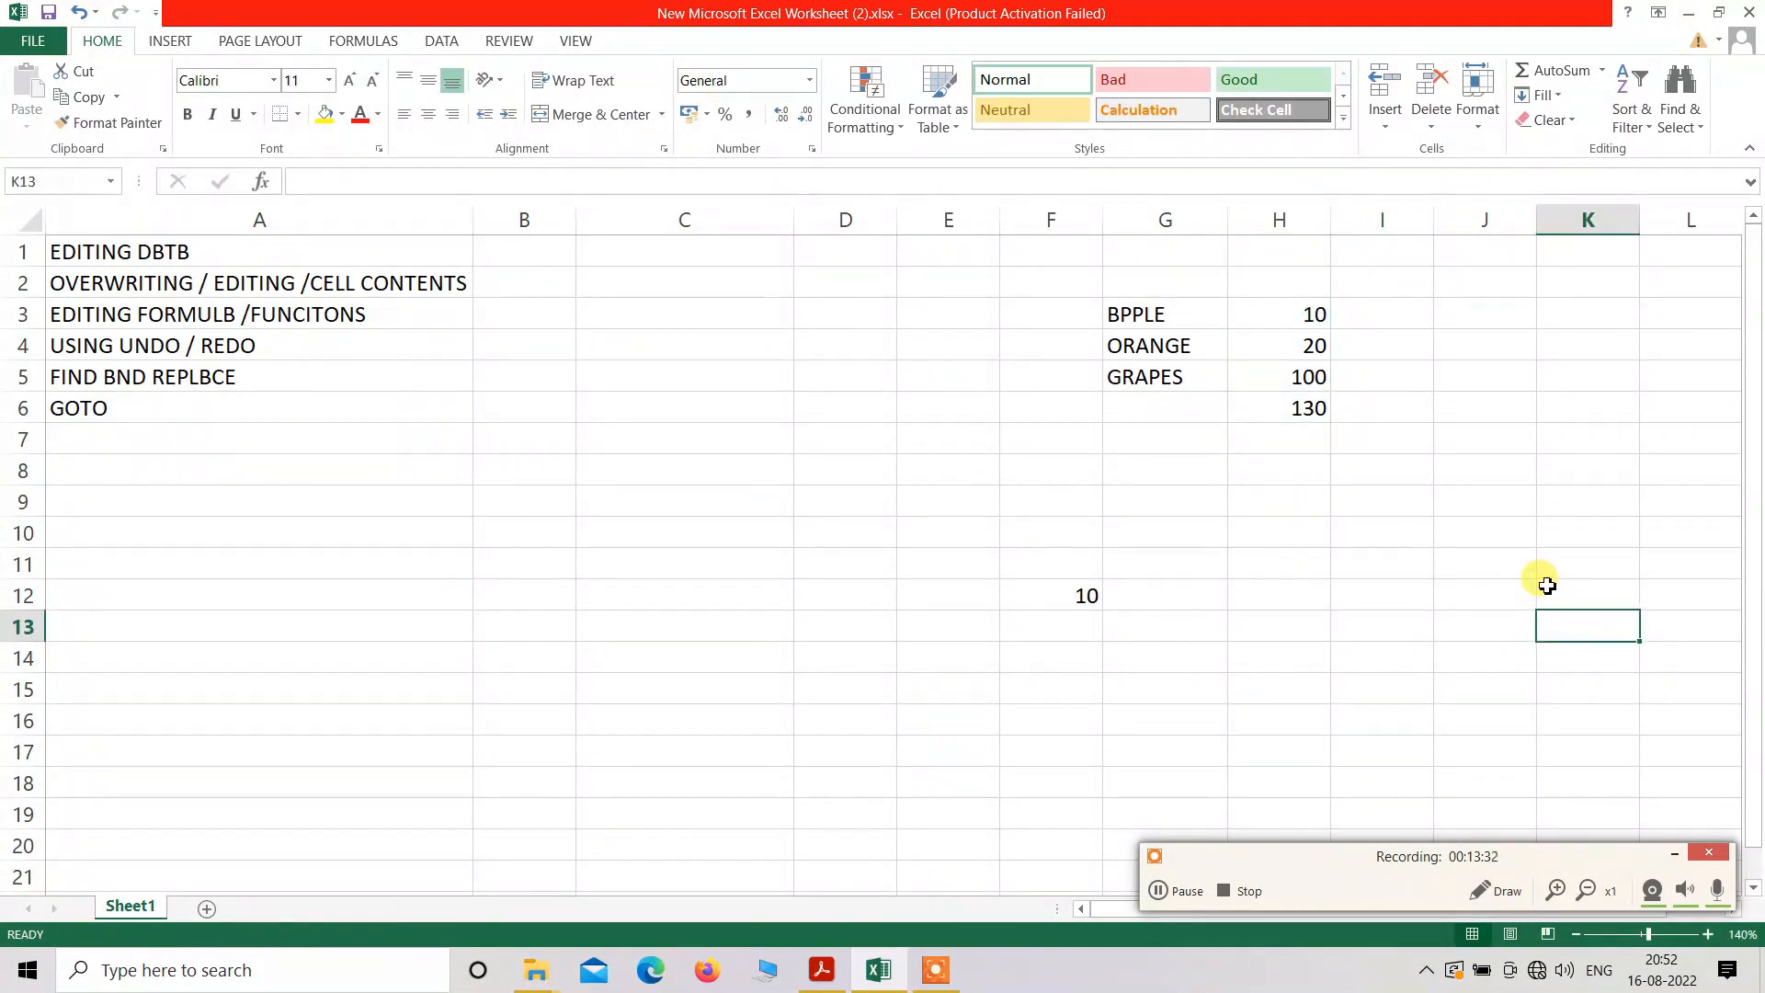
click(1227, 890)
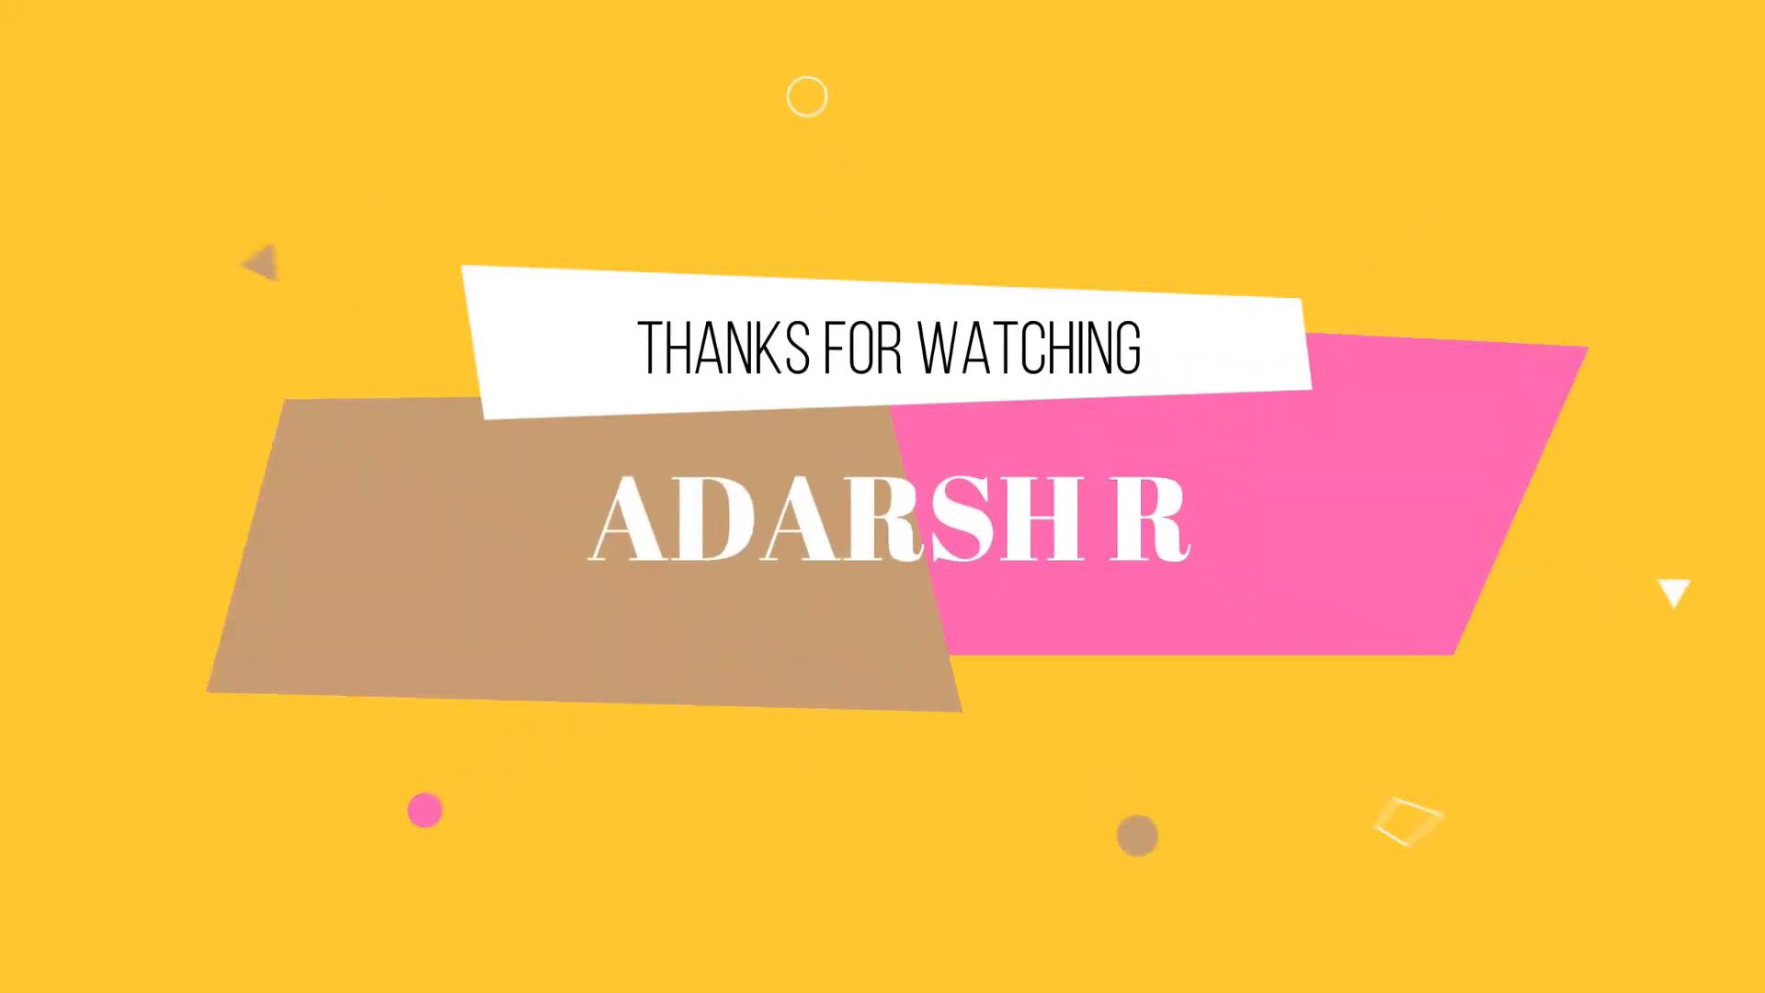